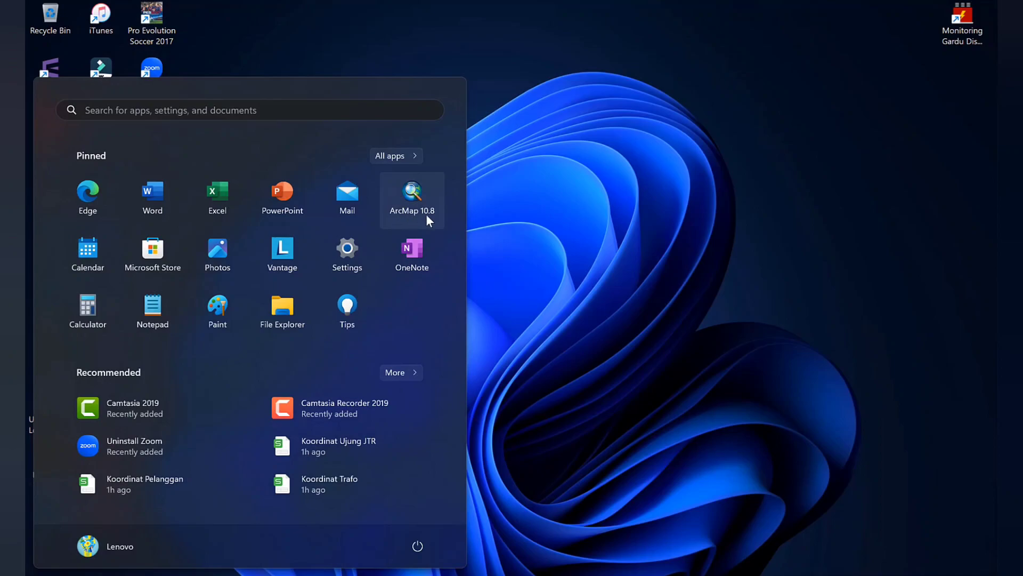
# Open the Tutorial Belajar ArcGIS folder on the Windows-SSD (C:) drive in File Explorer.
pyautogui.click(533, 261)
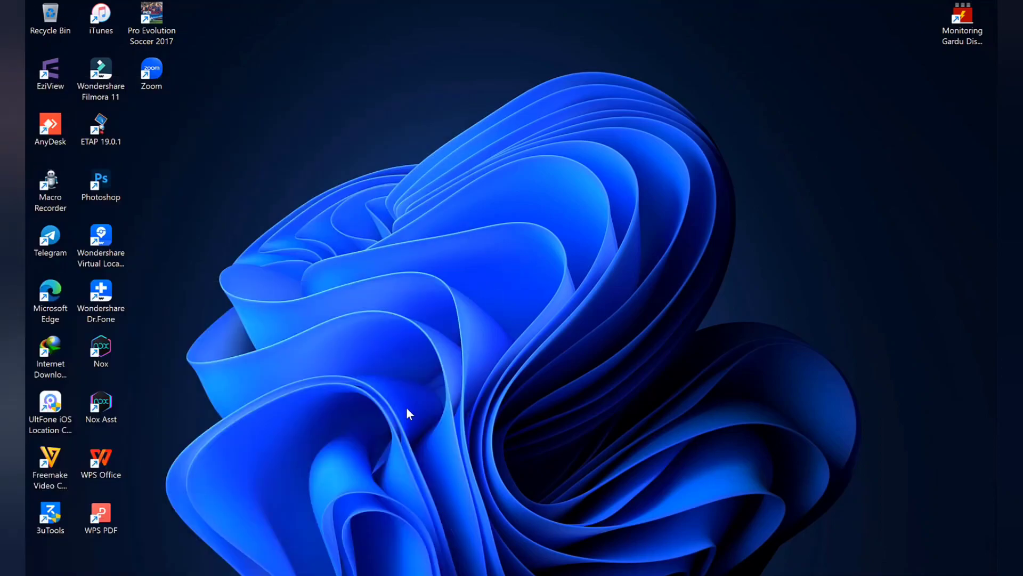
pyautogui.click(272, 575)
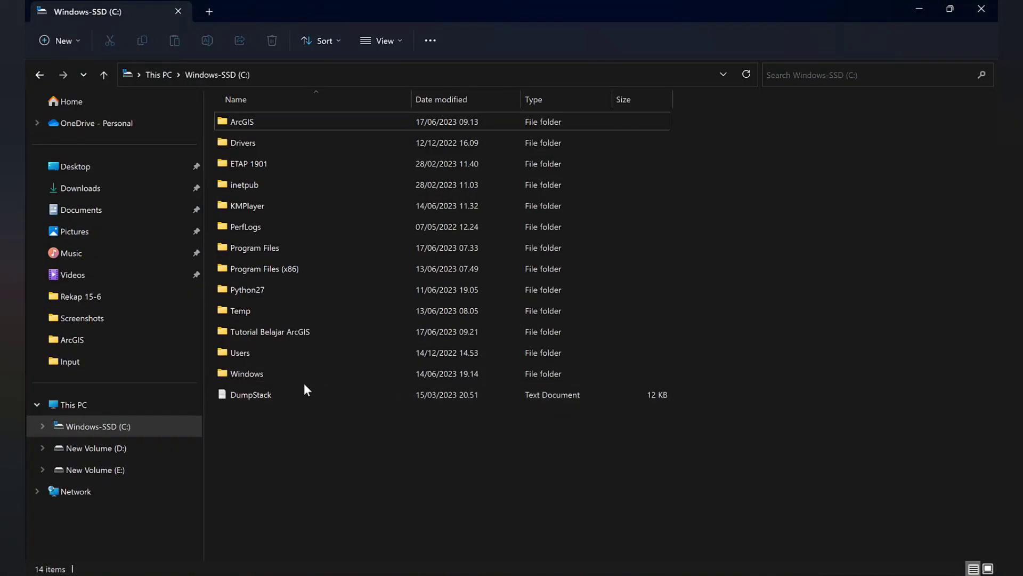
pyautogui.doubleClick(266, 331)
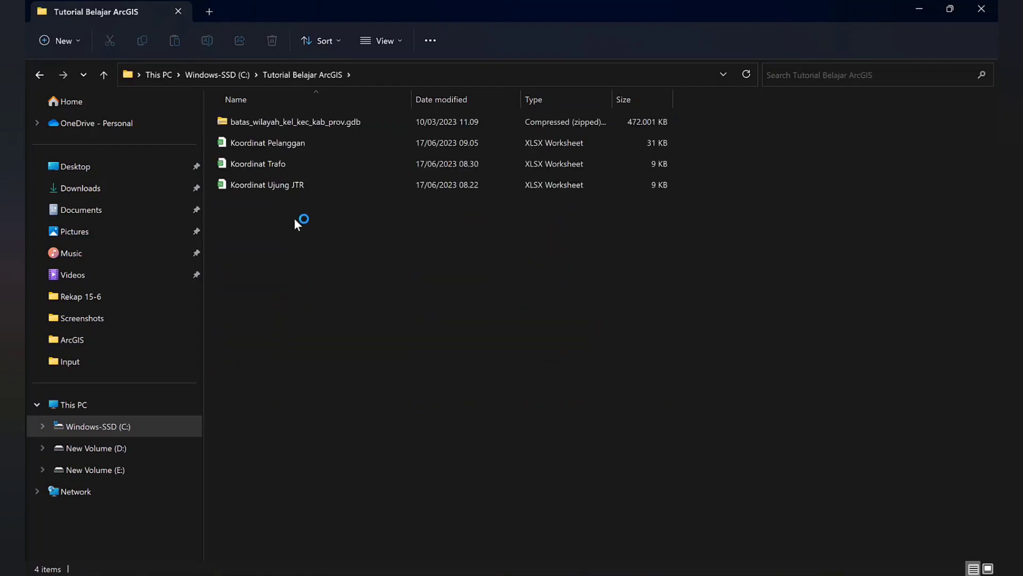
# Open the Koordinat Pelanggan workbook, look through its customer coordinate rows, and return to the folder.
pyautogui.click(287, 147)
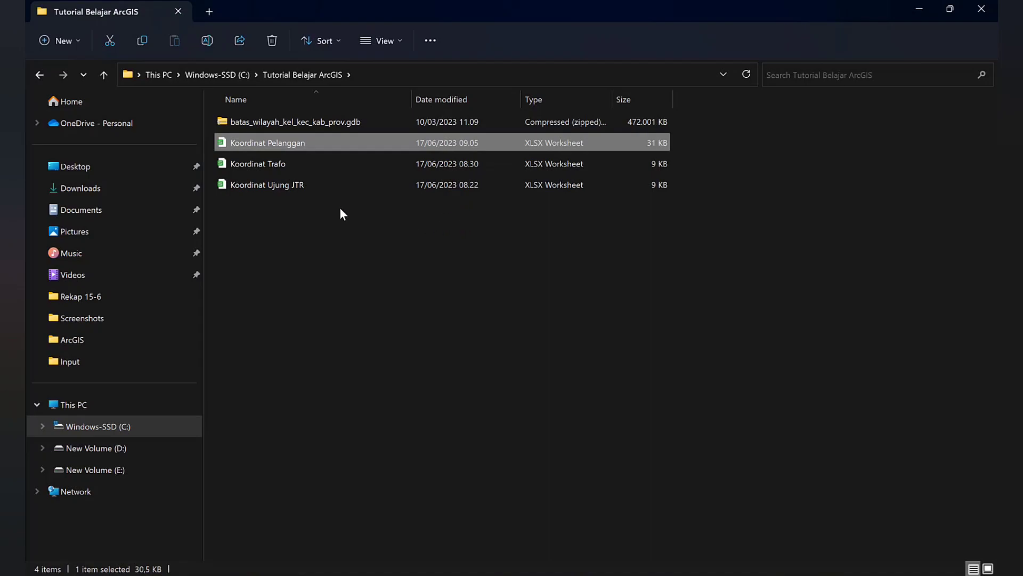
pyautogui.doubleClick(269, 142)
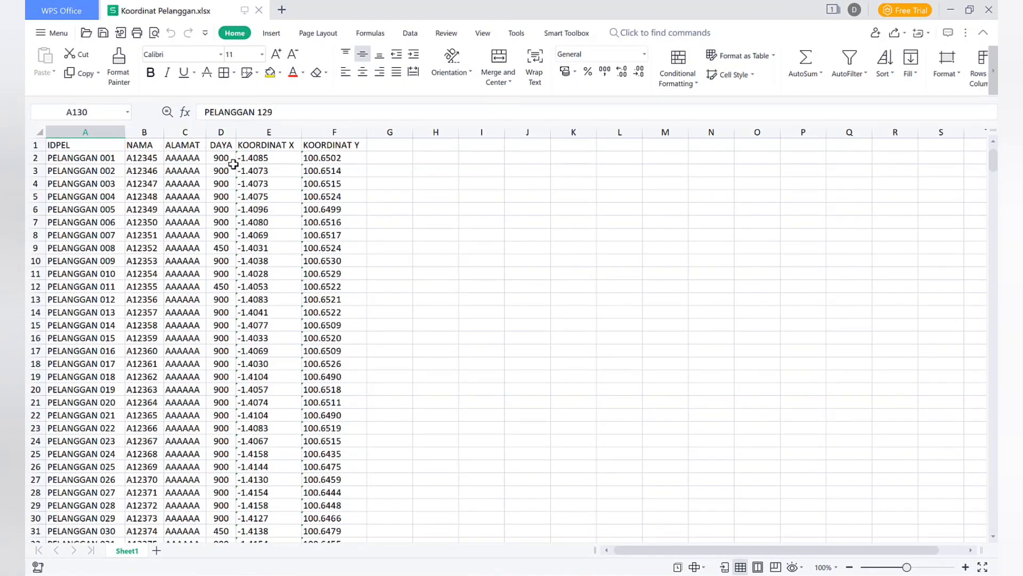
pyautogui.scroll(-5, 241, 379)
pyautogui.scroll(-6, 241, 380)
pyautogui.scroll(11, 247, 363)
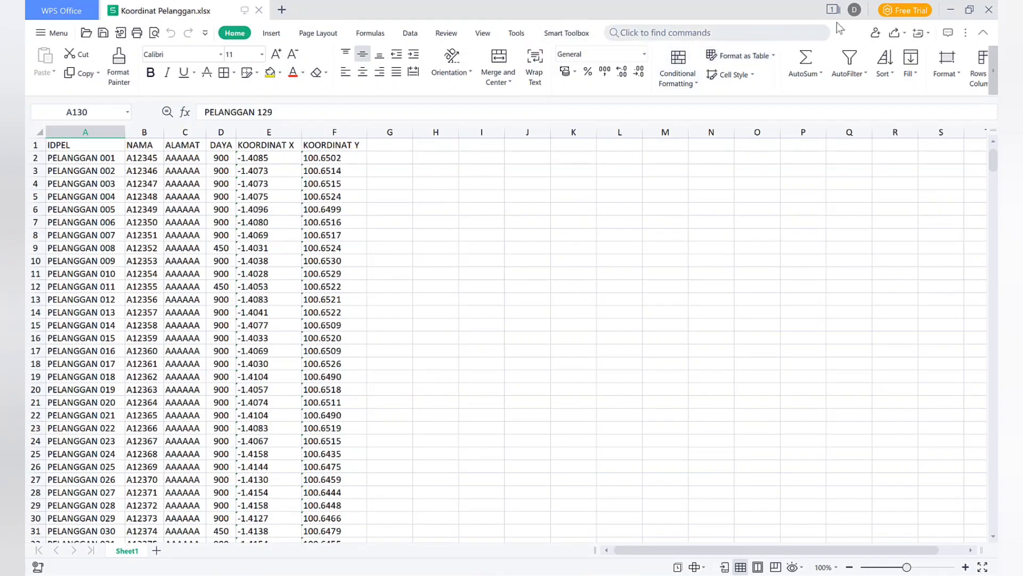
pyautogui.click(952, 15)
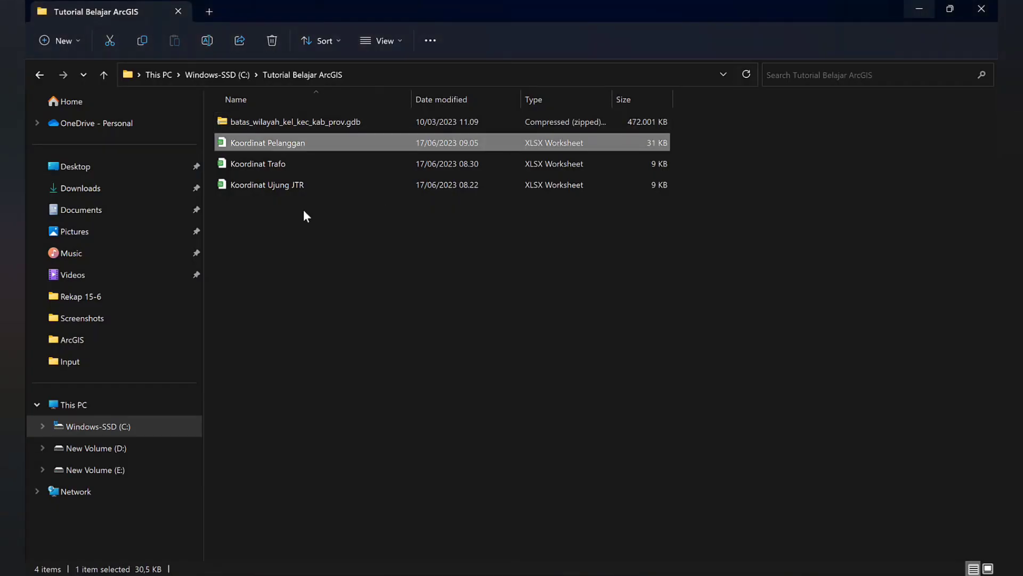
# Open the Koordinat Trafo workbook, examine the transformer names, addresses and X/Y coordinates, and return to the folder.
pyautogui.click(248, 167)
pyautogui.doubleClick(247, 164)
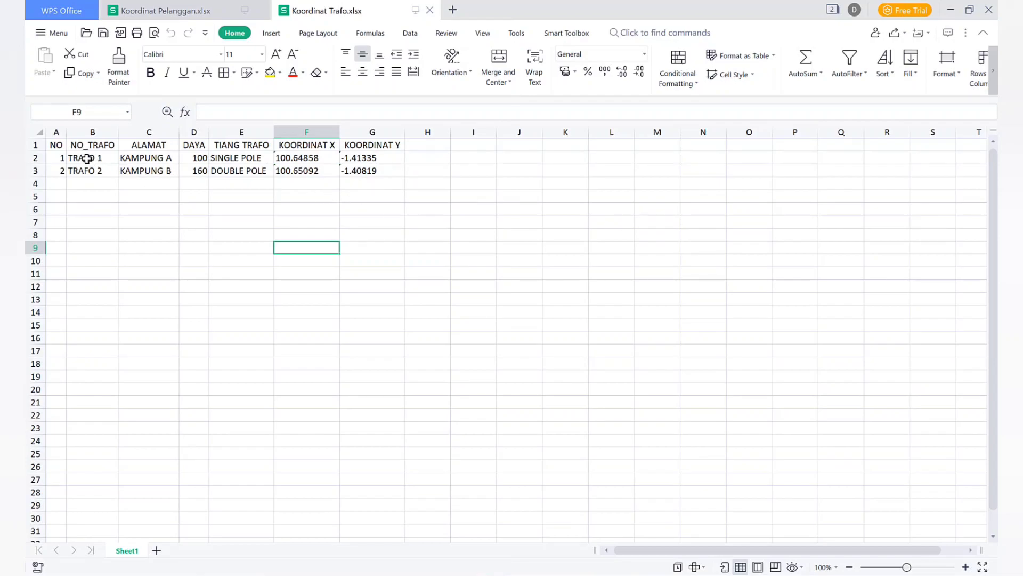
pyautogui.moveTo(87, 157); pyautogui.dragTo(98, 171)
pyautogui.moveTo(299, 157); pyautogui.dragTo(365, 175)
pyautogui.click(373, 207)
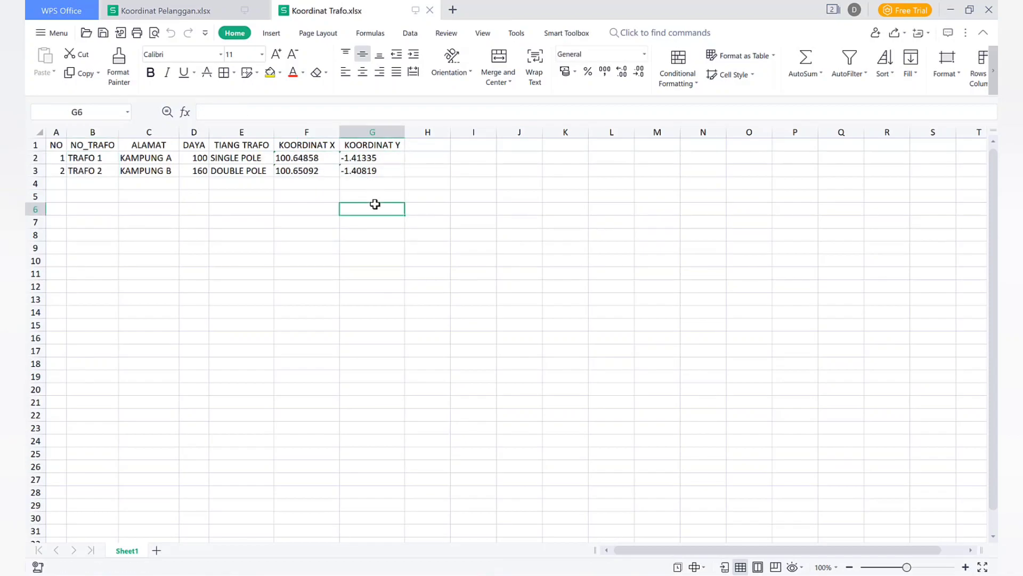
pyautogui.click(145, 131)
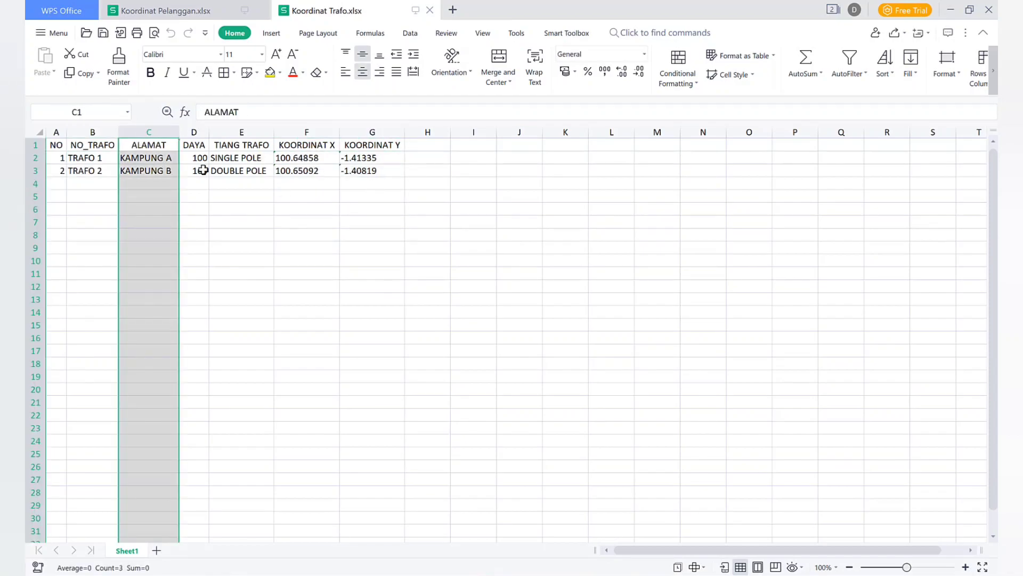
pyautogui.click(325, 219)
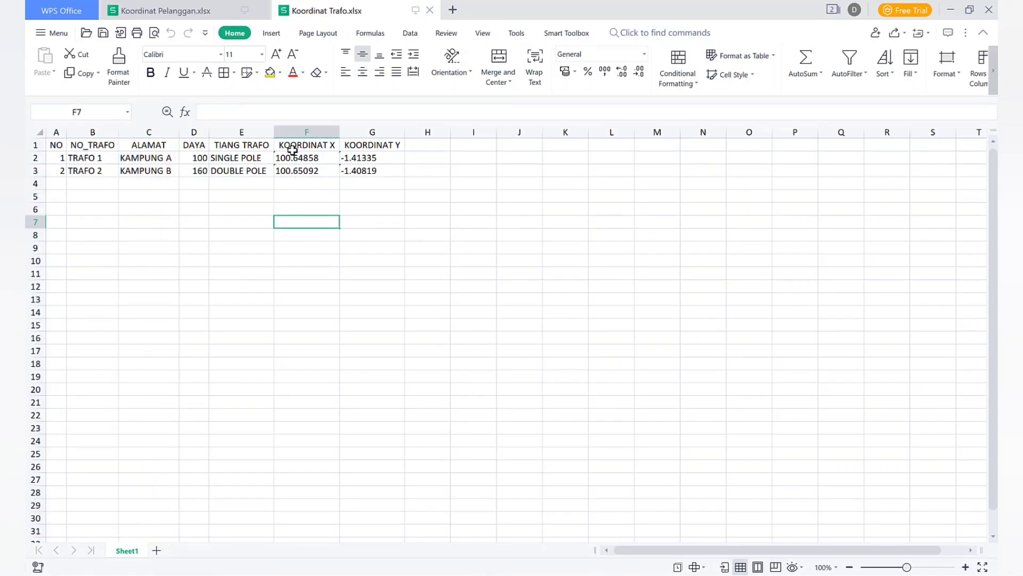
pyautogui.click(352, 575)
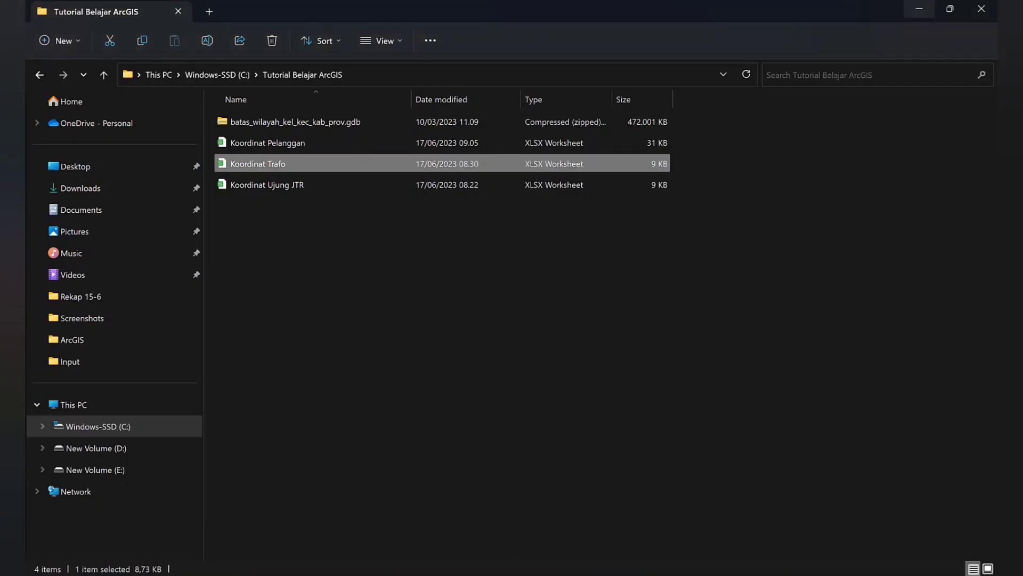
pyautogui.click(360, 349)
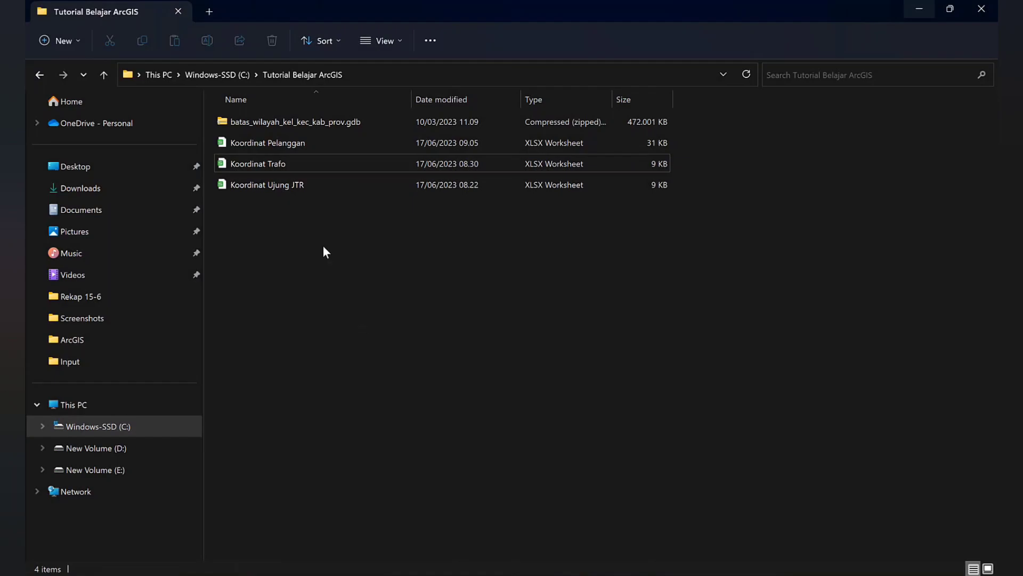
# Open the Koordinat Ujung JTR workbook, examine the end-pole entries for the transformers, and return to the folder.
pyautogui.doubleClick(289, 186)
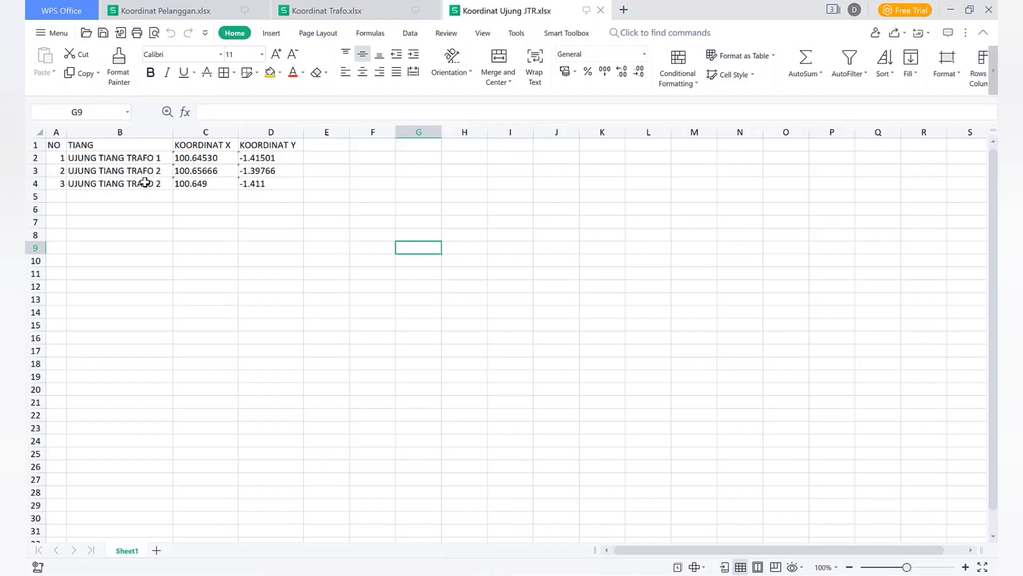
pyautogui.click(134, 170)
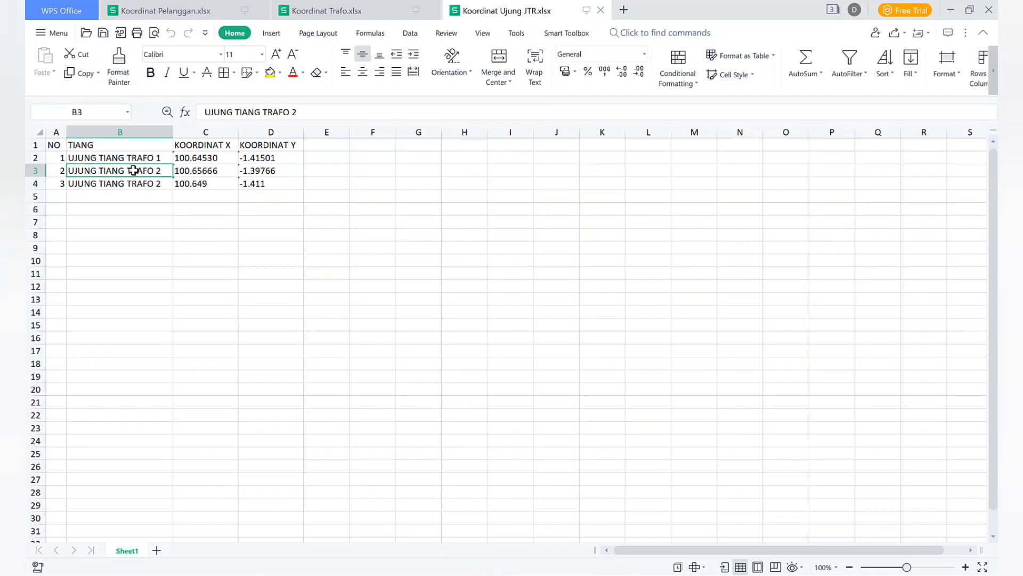
pyautogui.click(139, 183)
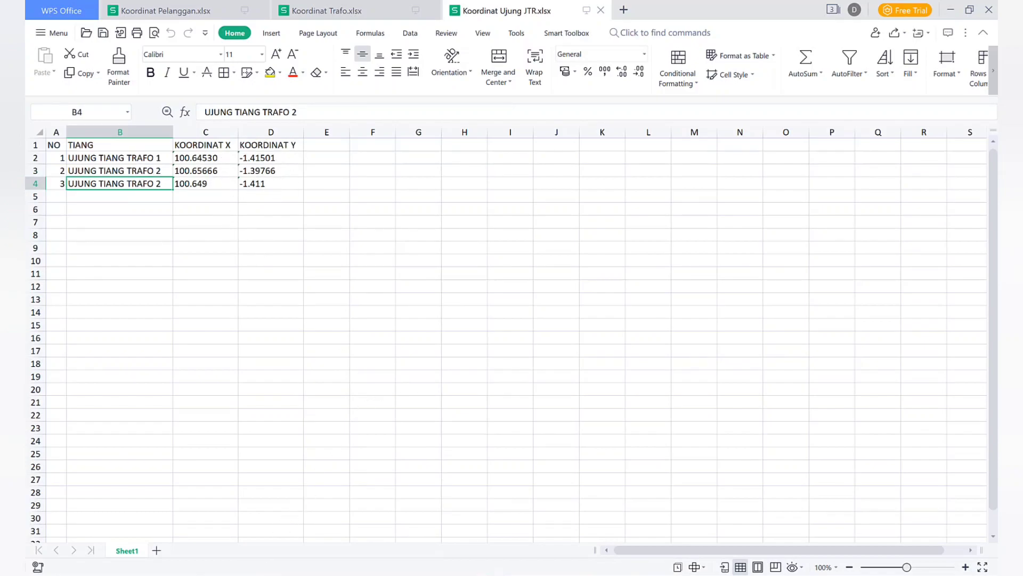
pyautogui.moveTo(257, 574)
pyautogui.click(258, 522)
pyautogui.click(316, 401)
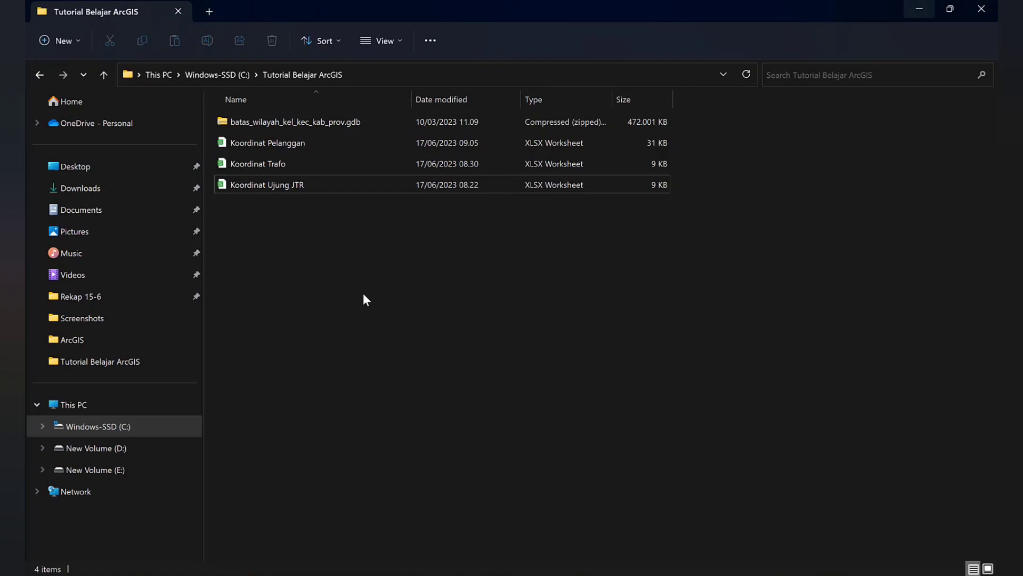
# Start ArcMap 10.8 with an untitled map, skipping Getting Started, and close the Catalog and Table Of Contents windows.
pyautogui.press('super')
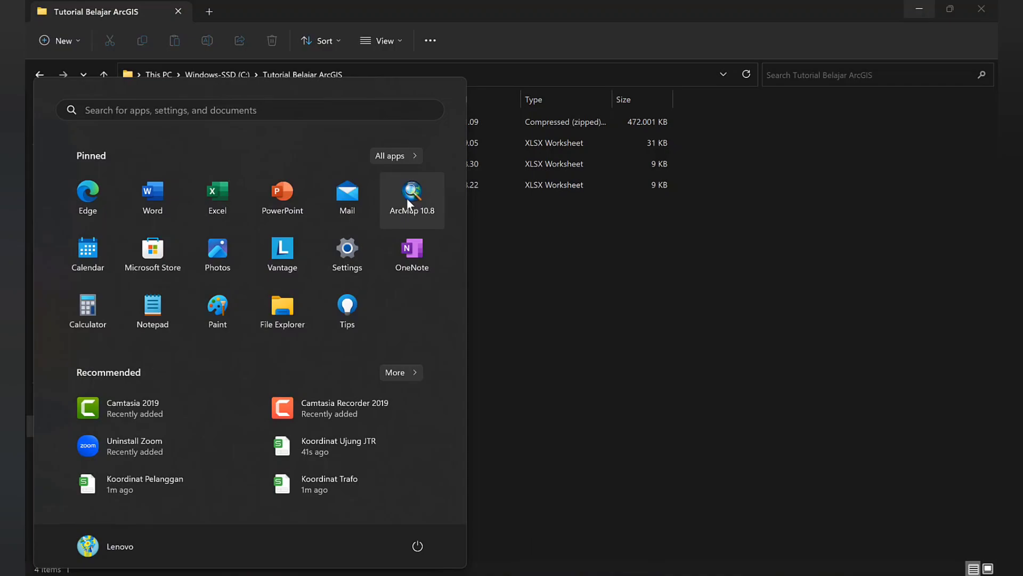
pyautogui.press('super')
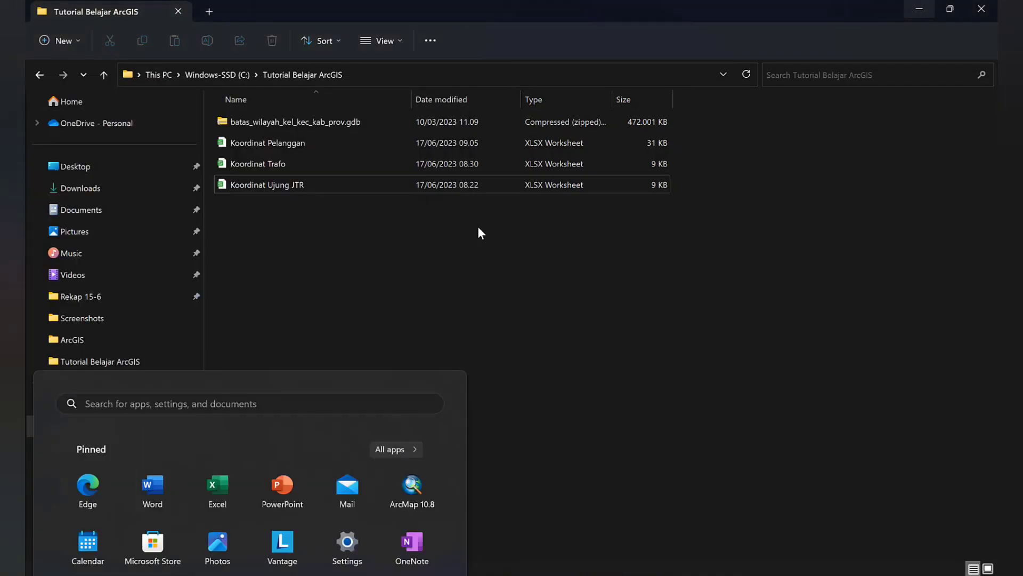
pyautogui.press('super')
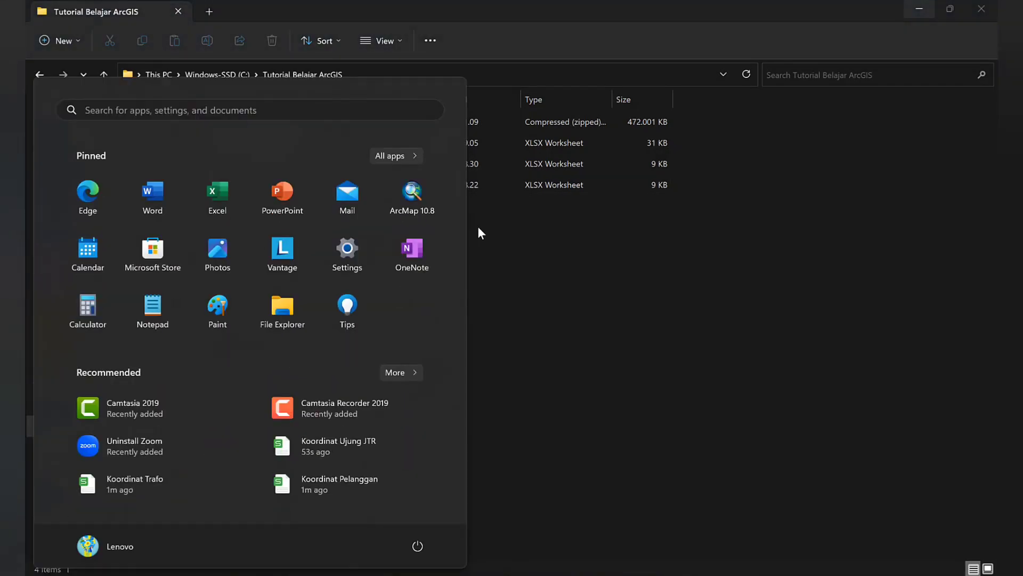
pyautogui.click(421, 196)
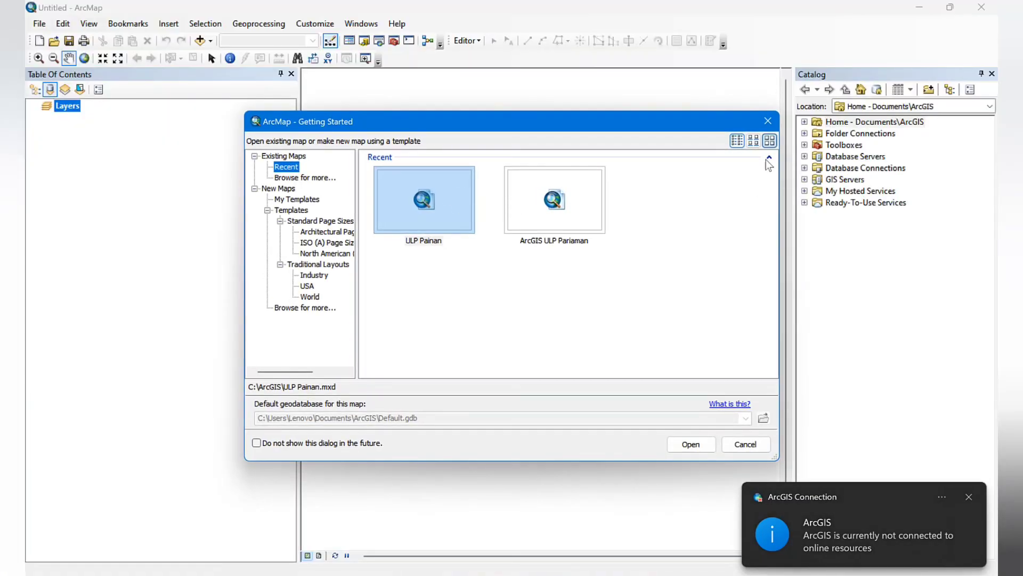
pyautogui.click(768, 121)
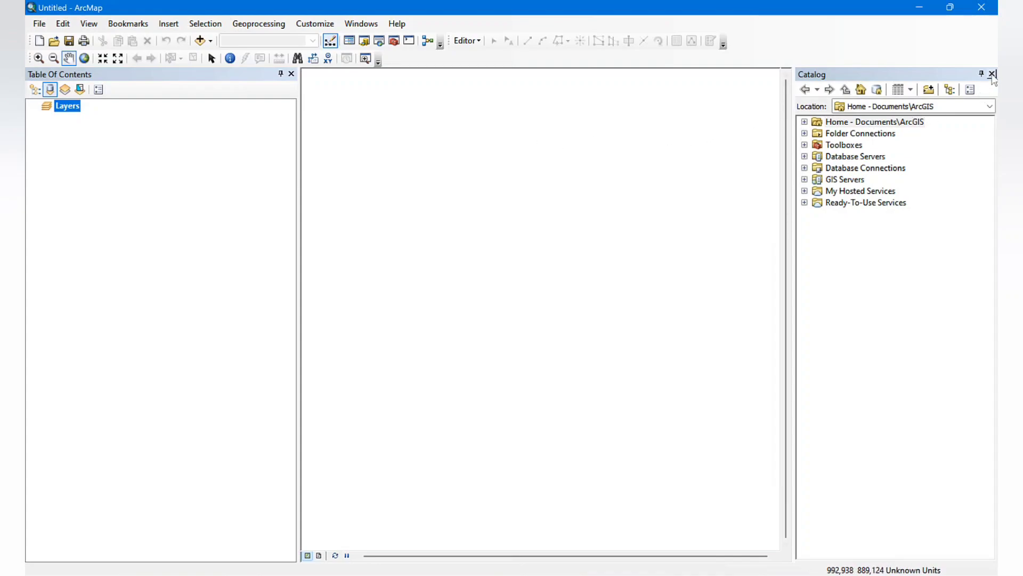
pyautogui.click(992, 74)
pyautogui.click(291, 74)
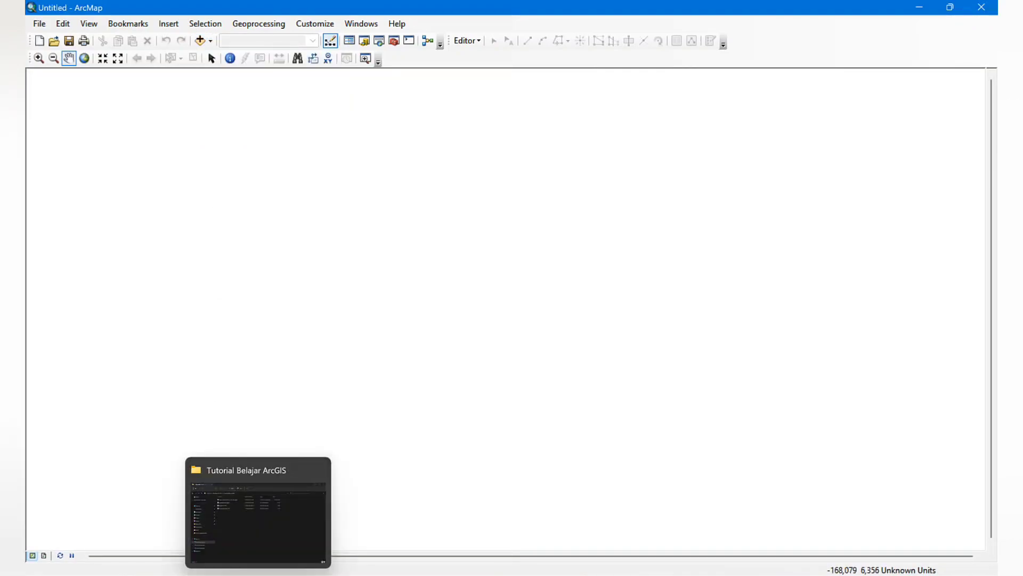
pyautogui.click(258, 575)
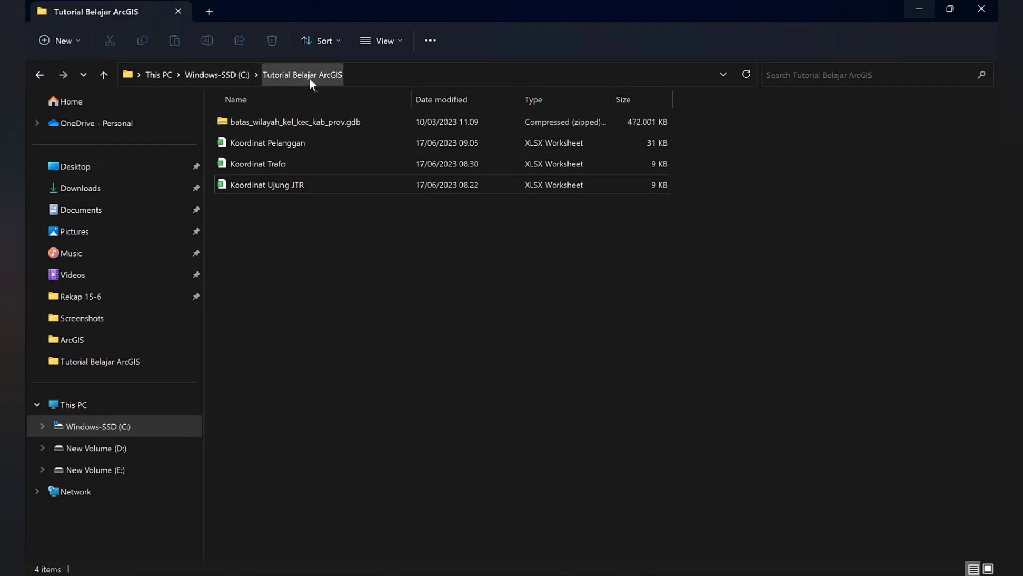
pyautogui.click(480, 575)
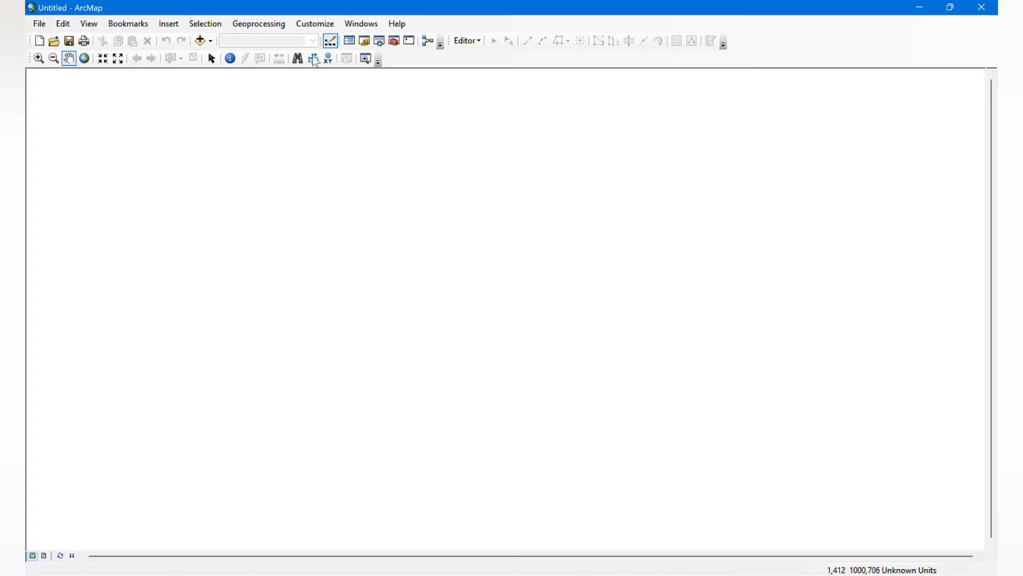
pyautogui.click(199, 41)
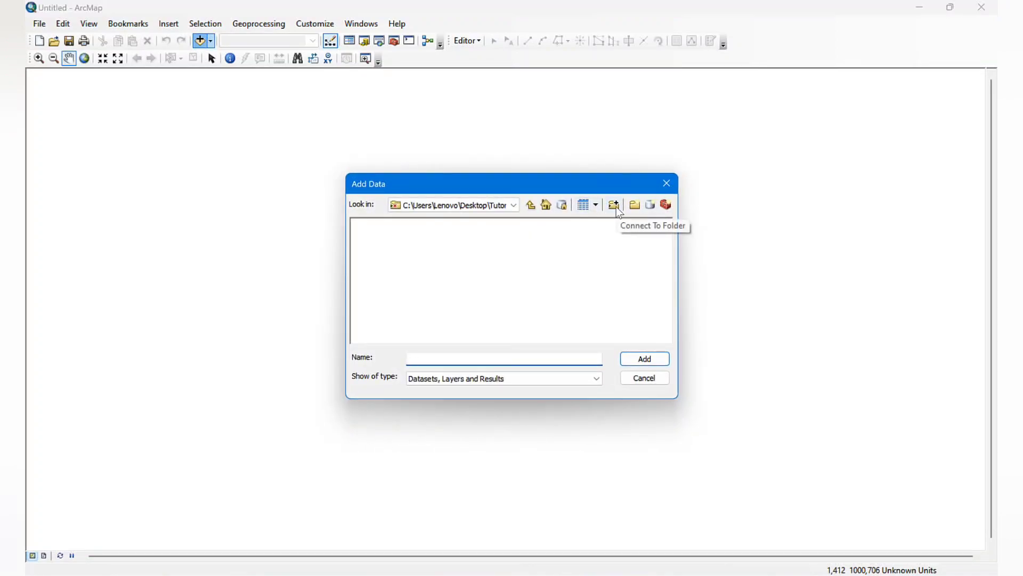
pyautogui.click(667, 183)
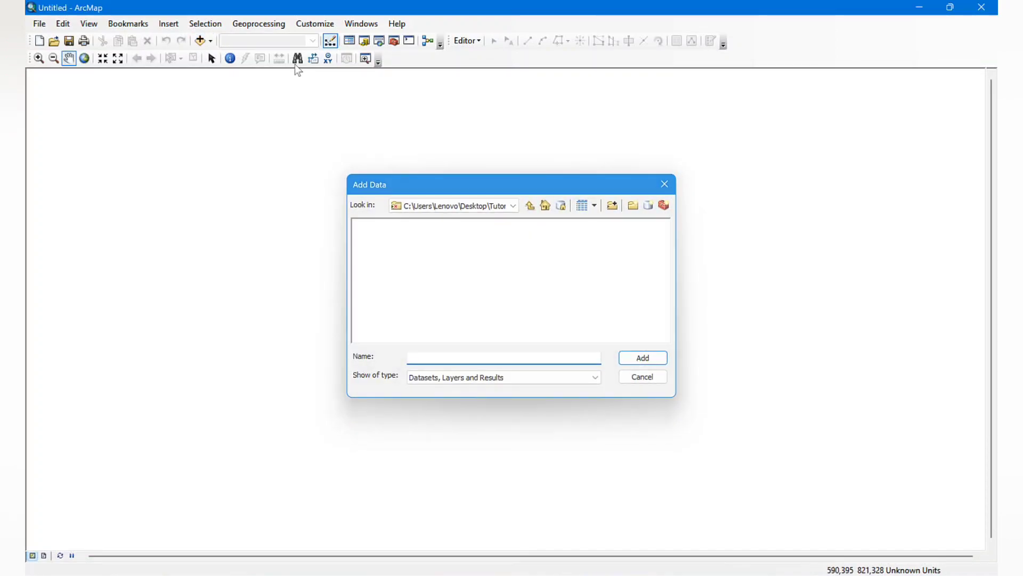
# Connect the Add Data dialog to the folder C:\Tutorial Belajar ArcGIS.
pyautogui.click(200, 43)
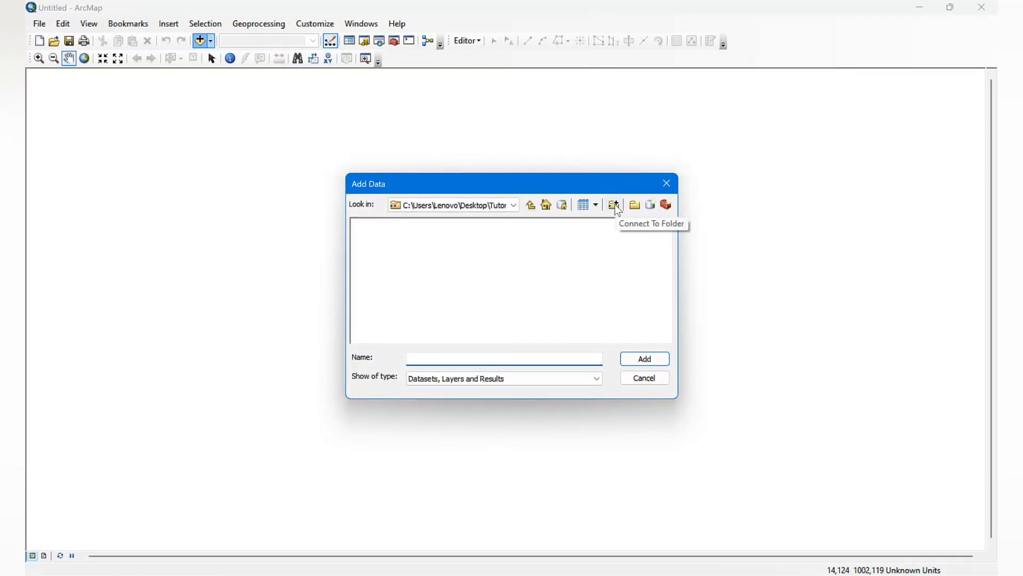
pyautogui.click(614, 206)
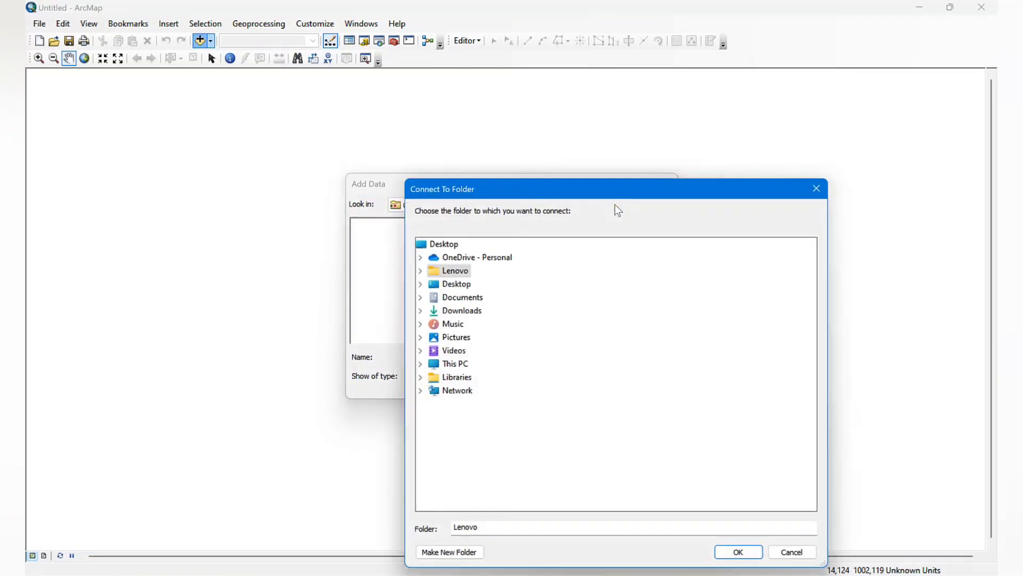
pyautogui.doubleClick(455, 366)
pyautogui.doubleClick(484, 381)
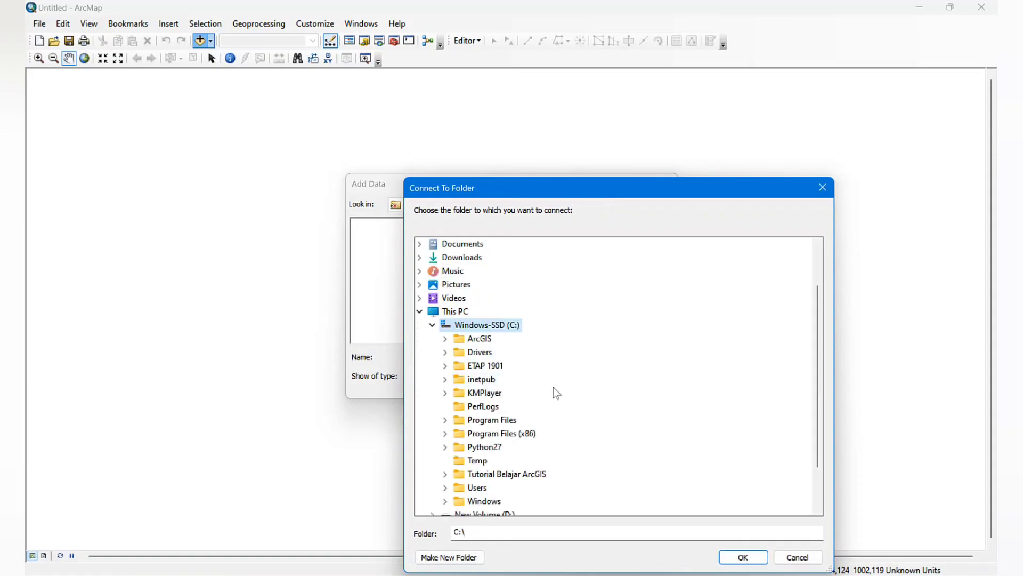
pyautogui.doubleClick(520, 475)
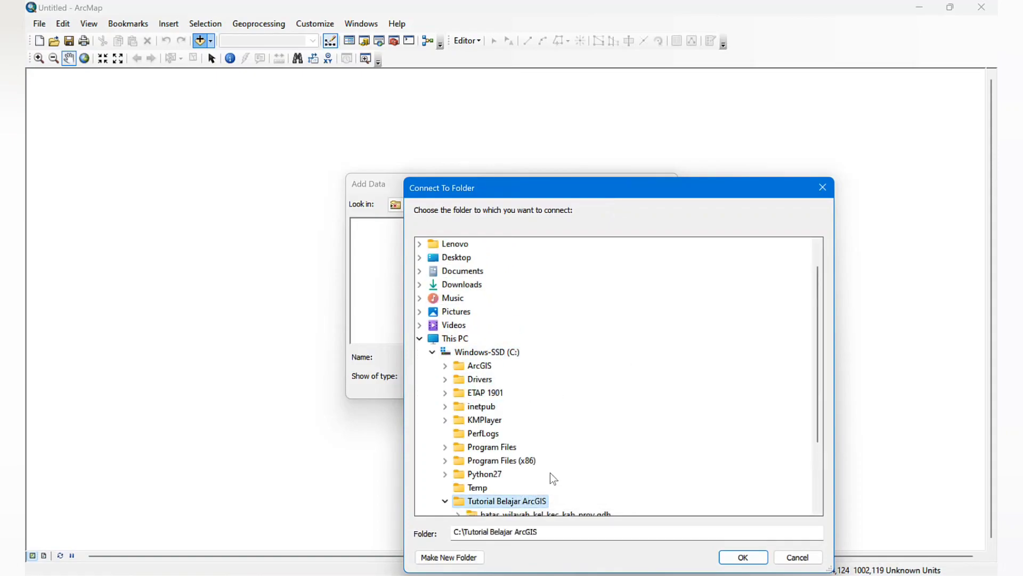
pyautogui.scroll(-2, 549, 475)
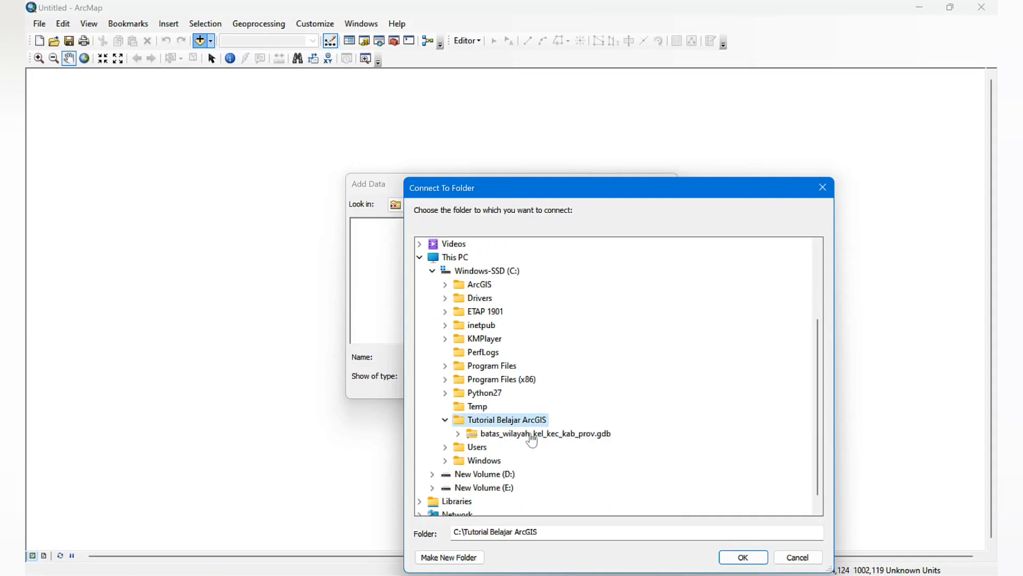
pyautogui.click(743, 557)
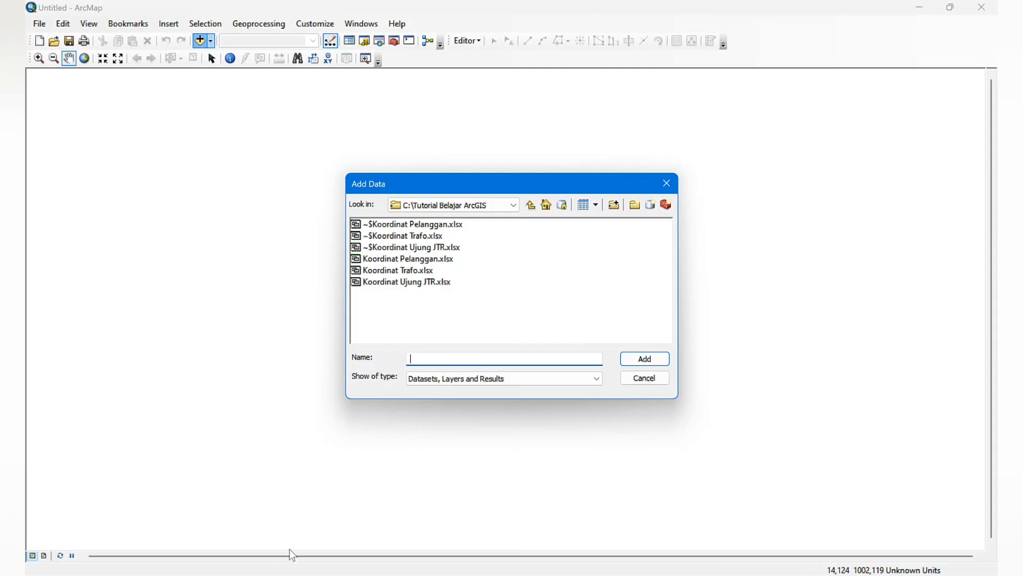
# Switch to the Tutorial Belajar ArcGIS folder in File Explorer, extract the batas_wilayah_kel_kec_kab_prov.gdb archive there, refresh the folder, and return to ArcMap.
pyautogui.click(290, 575)
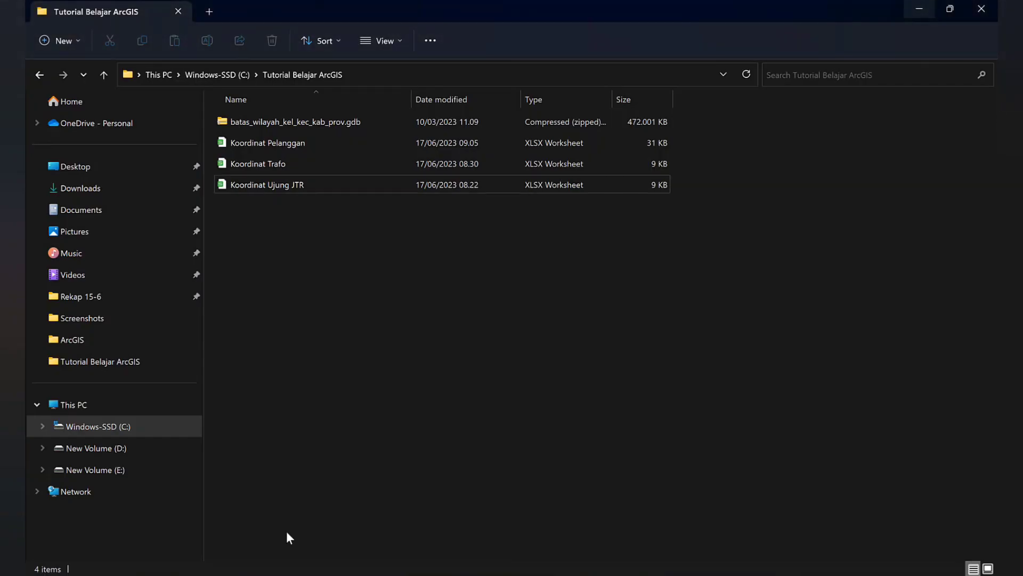
pyautogui.rightClick(299, 120)
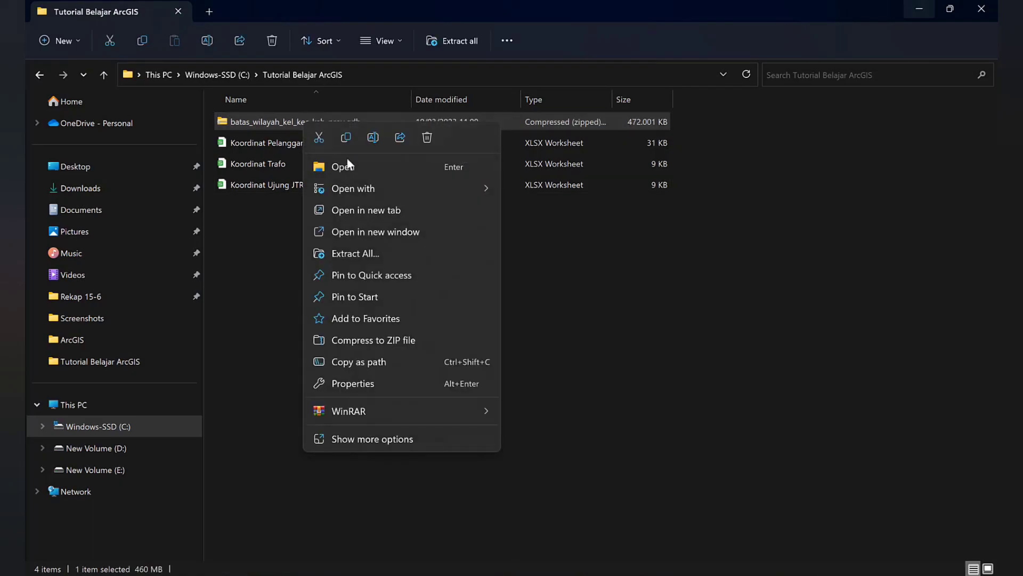
pyautogui.moveTo(437, 408)
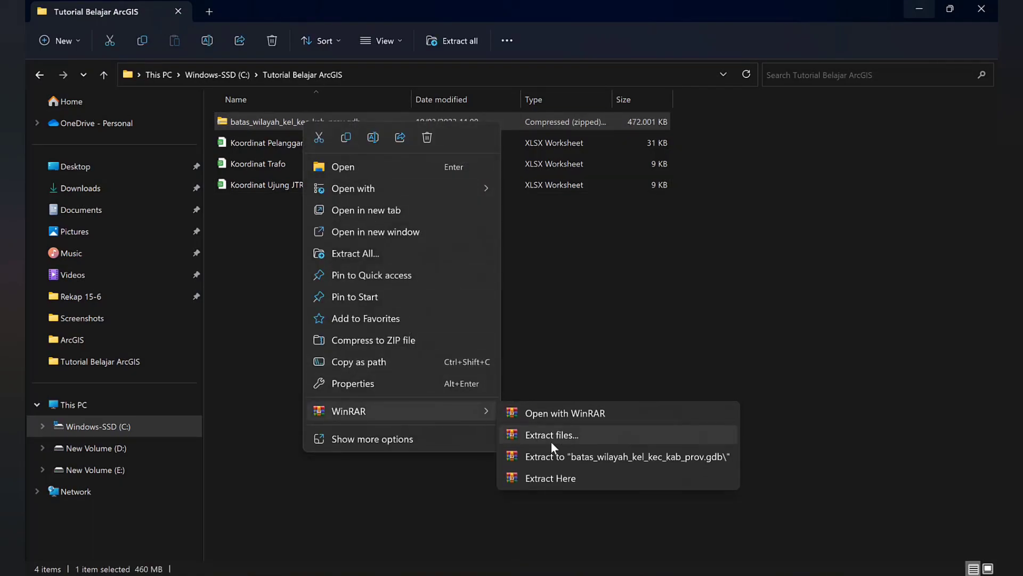
pyautogui.click(559, 478)
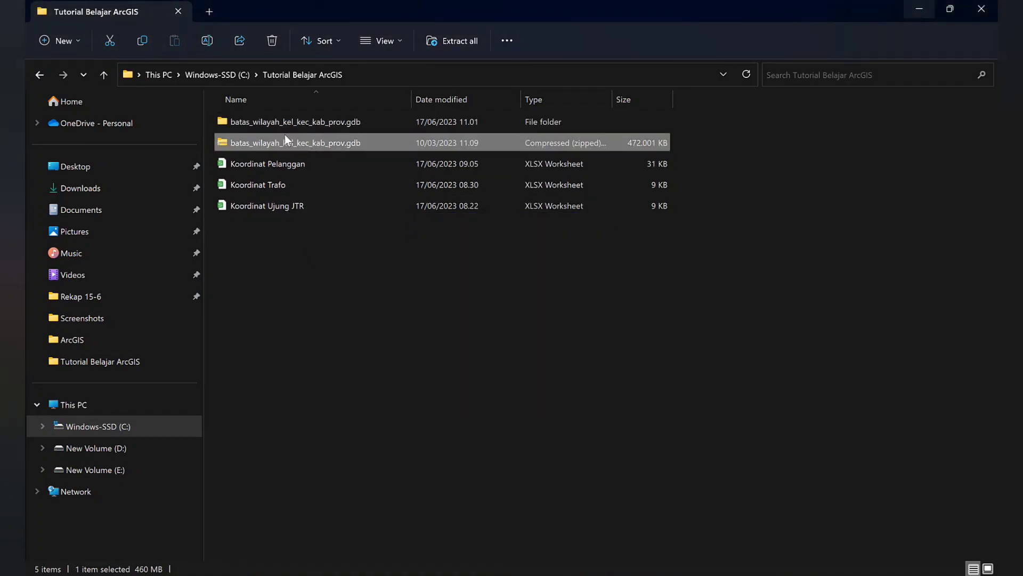
pyautogui.rightClick(382, 272)
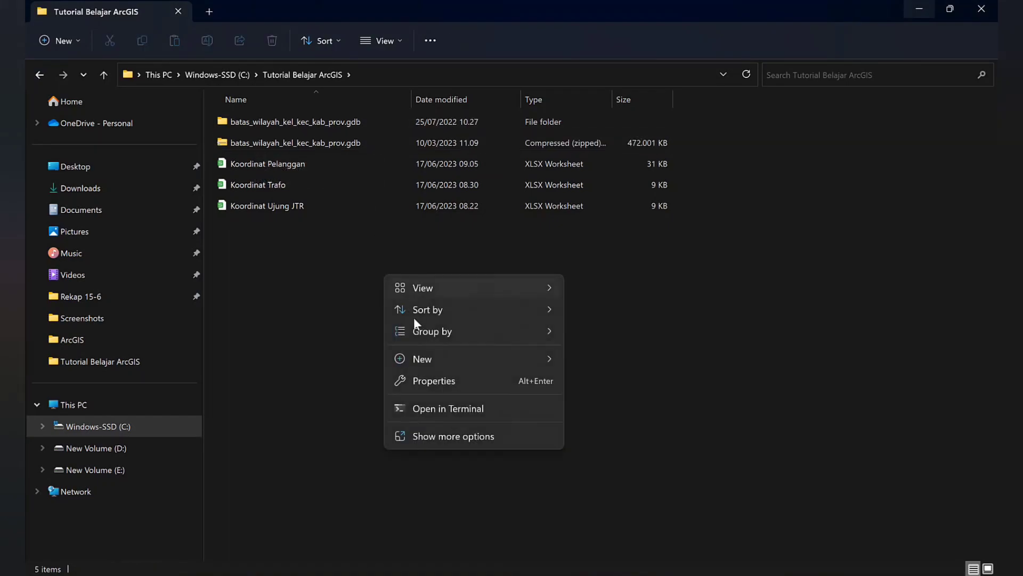
pyautogui.click(447, 437)
pyautogui.click(485, 319)
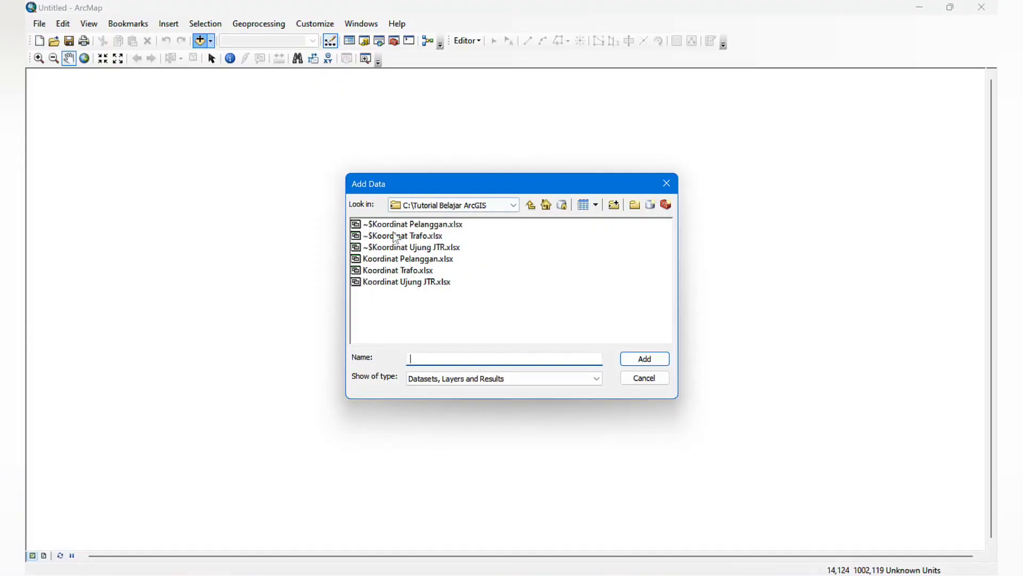
# Reopen the Add Data dialog and add the kabupaten feature class from batas_wilayah_kel_kec_kab_prov.gdb to the map.
pyautogui.click(656, 378)
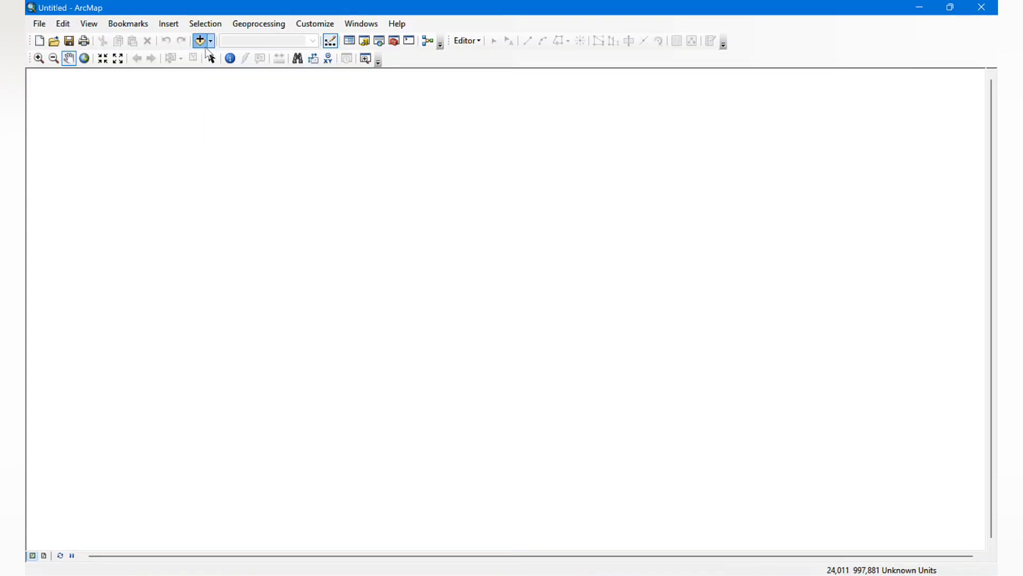
pyautogui.click(201, 41)
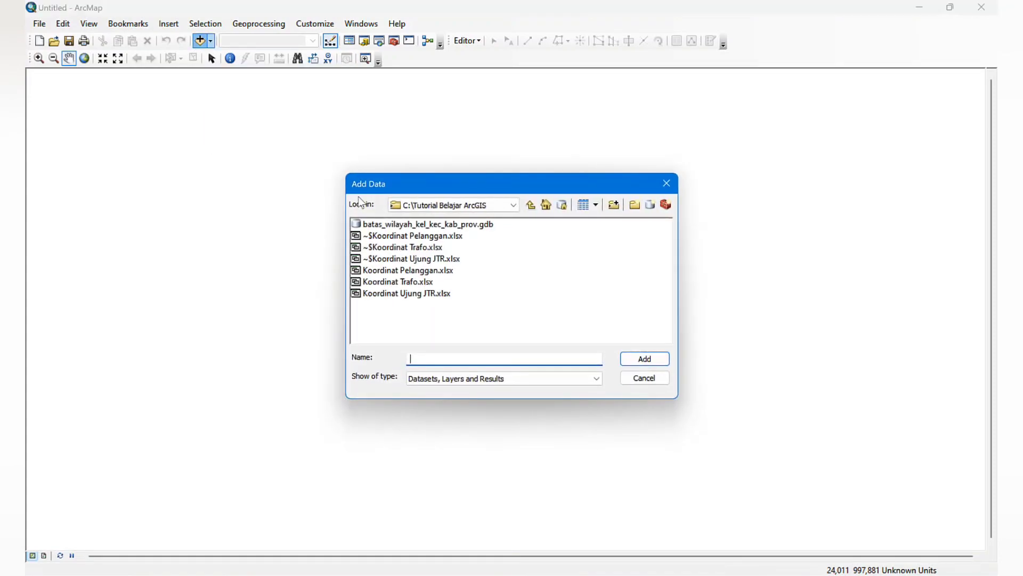
pyautogui.click(443, 229)
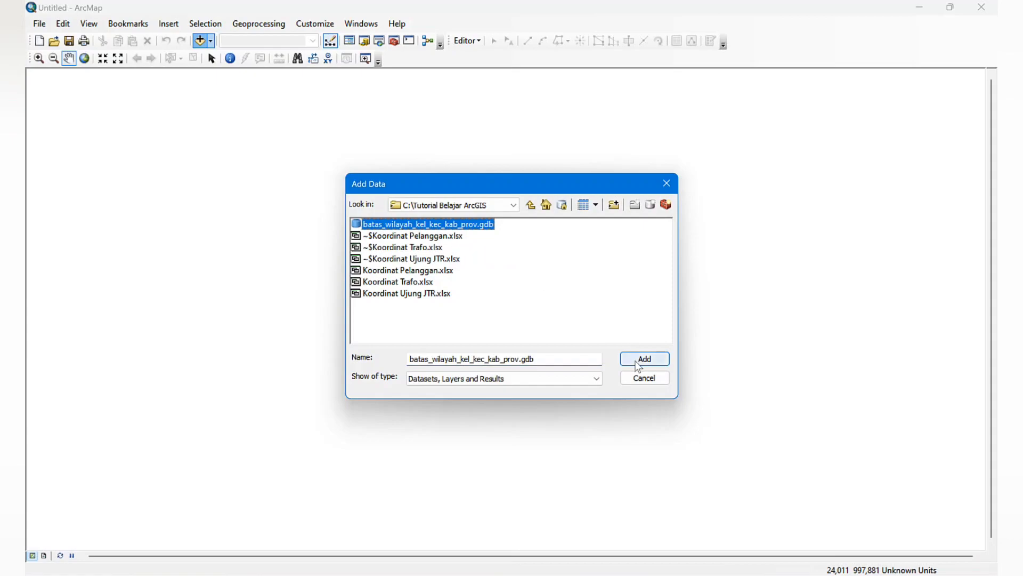
pyautogui.doubleClick(480, 225)
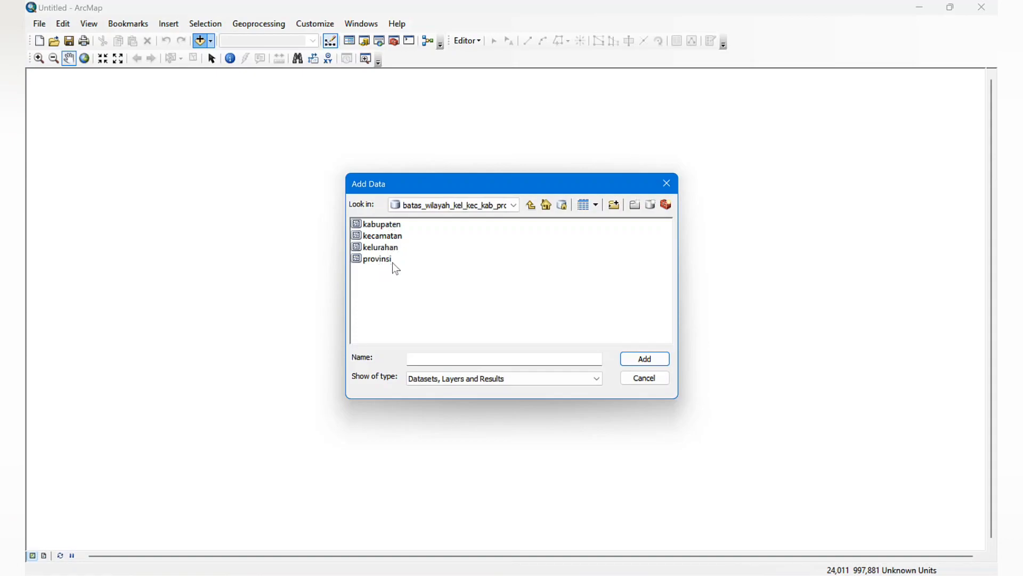
pyautogui.click(392, 225)
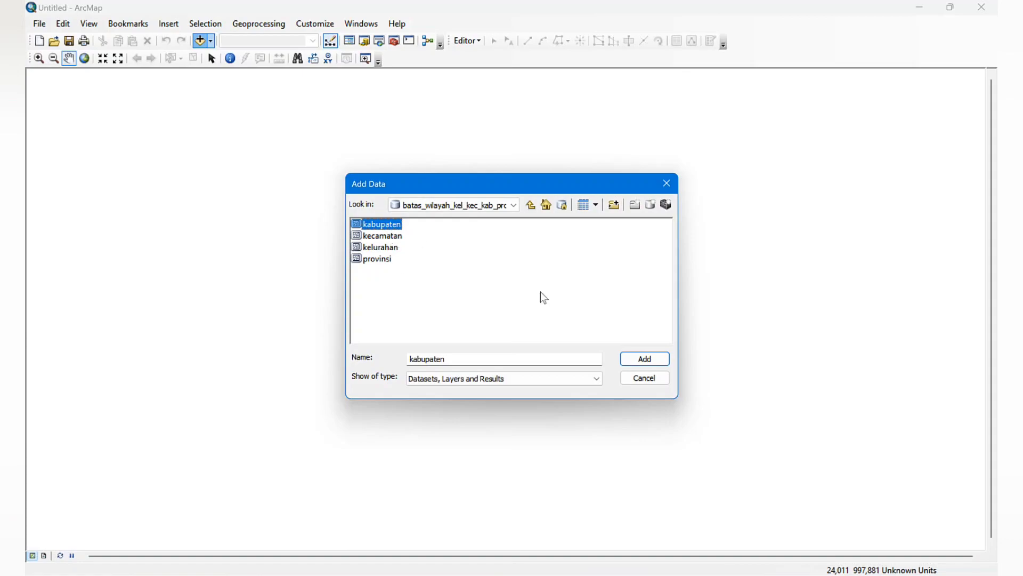
pyautogui.click(641, 360)
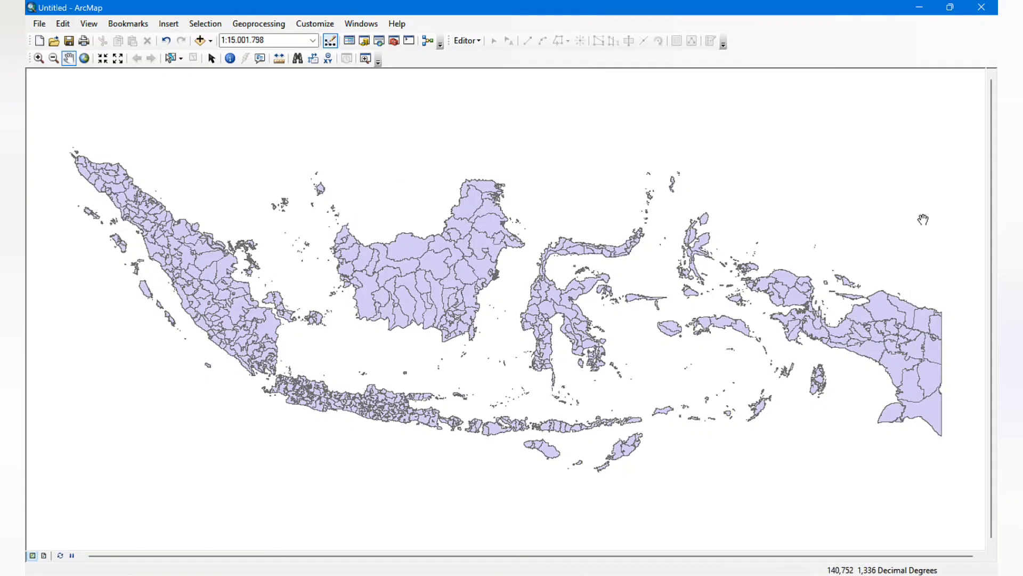
# Show the Table Of Contents window beside the map.
pyautogui.click(329, 29)
pyautogui.moveTo(352, 25)
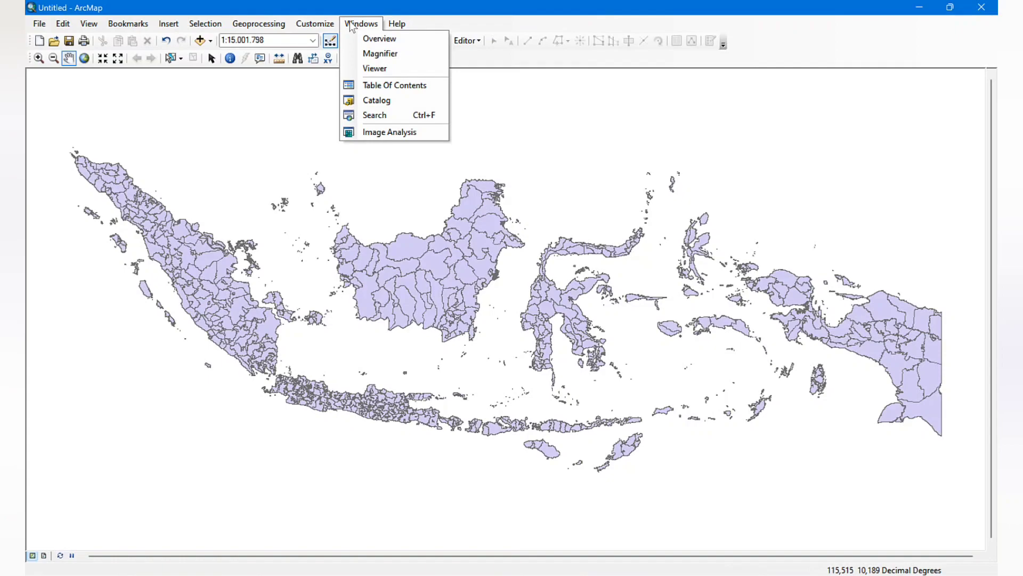
pyautogui.click(401, 91)
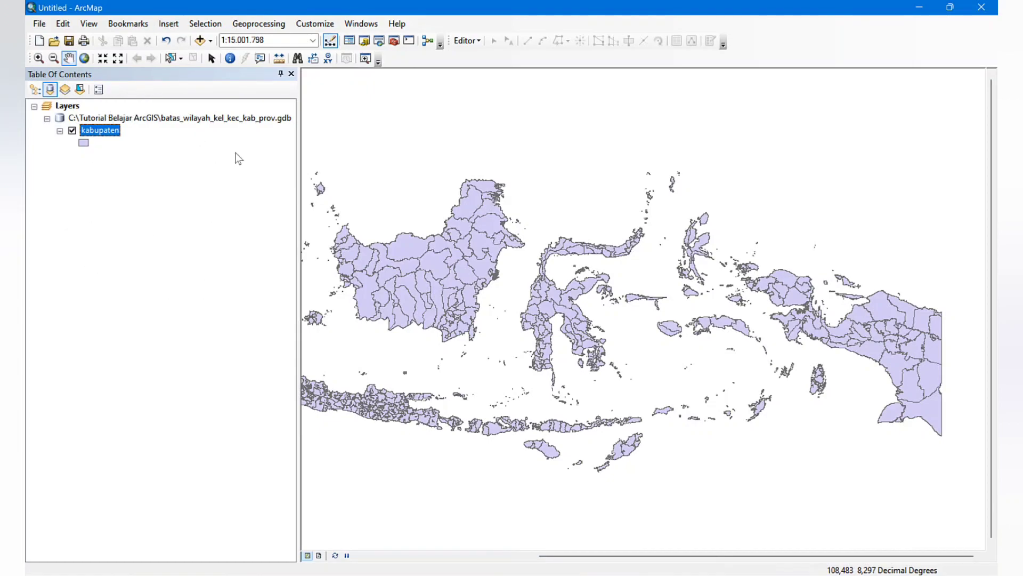
# Open the Catalog window, look through the contents of the Home - Documents\ArcGIS folder, collapse it, and close the Catalog.
pyautogui.click(359, 24)
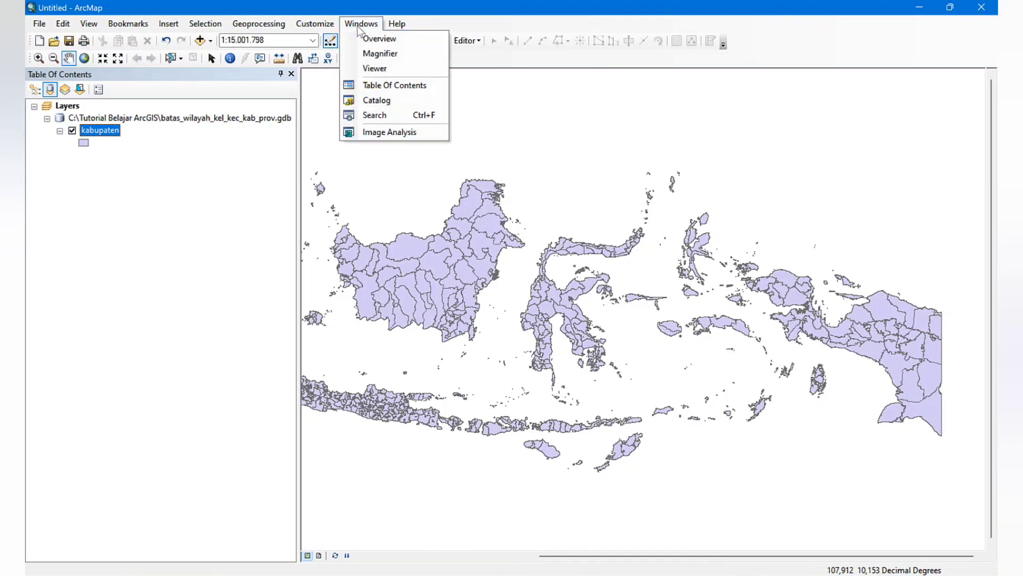
pyautogui.click(383, 102)
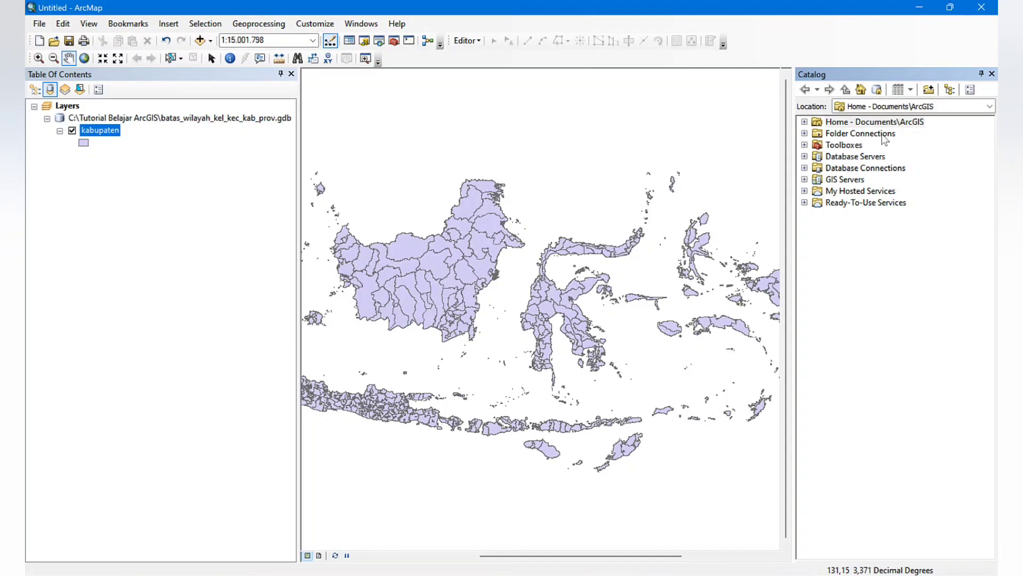
pyautogui.click(805, 122)
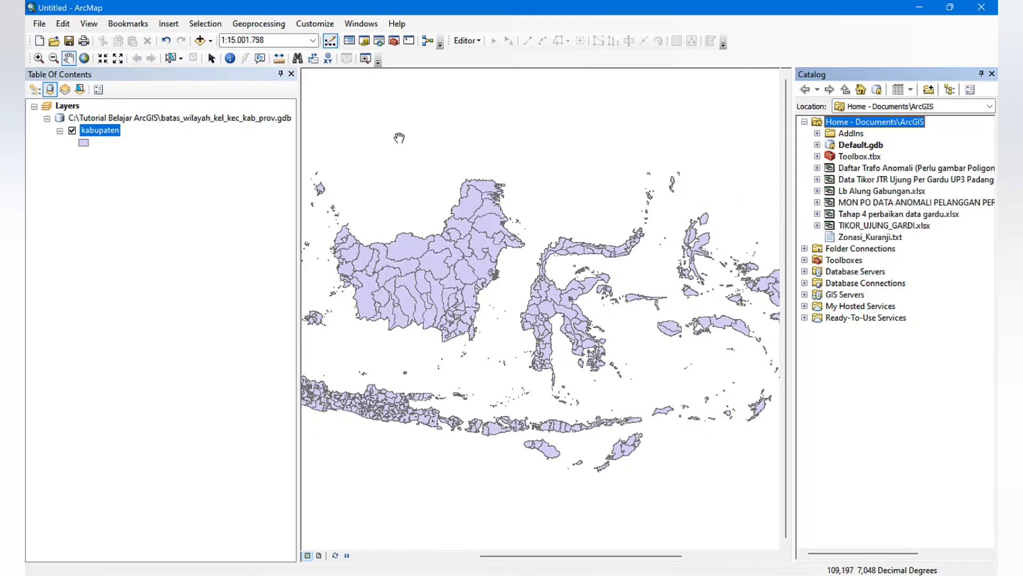
pyautogui.click(805, 122)
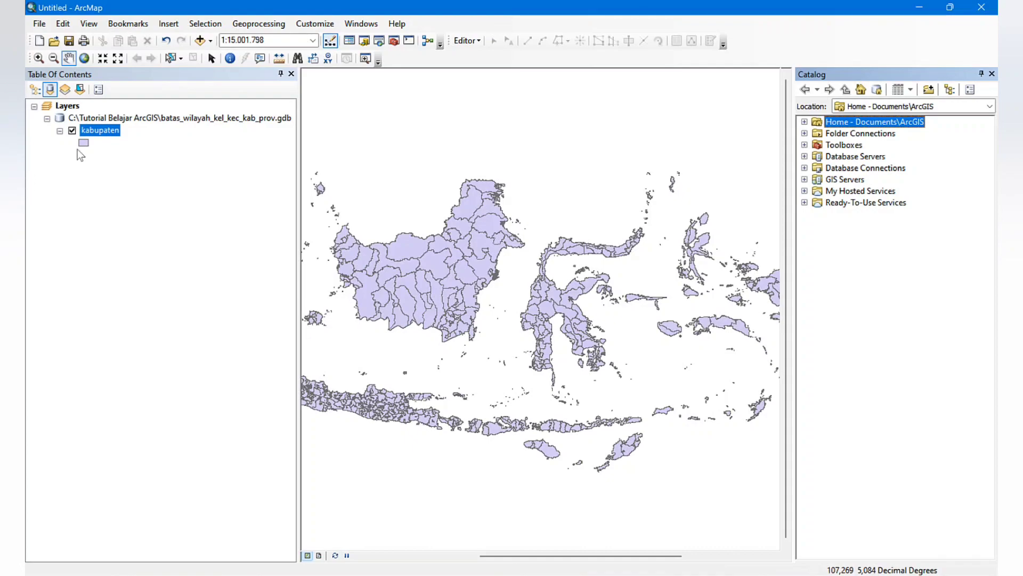
pyautogui.click(991, 74)
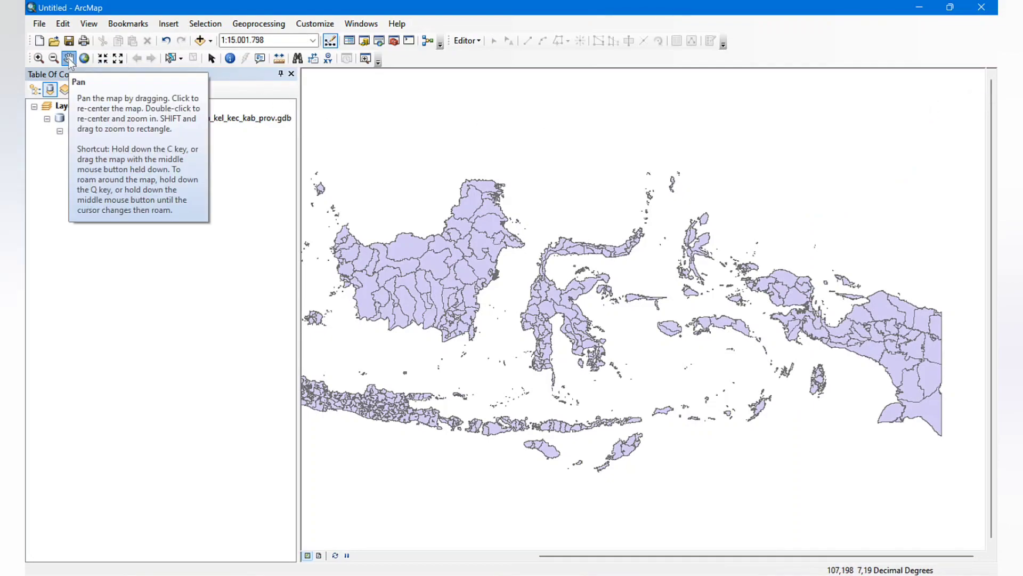
# Pan the map to bring the western islands of the kabupaten layer into view.
pyautogui.moveTo(514, 269); pyautogui.dragTo(780, 320)
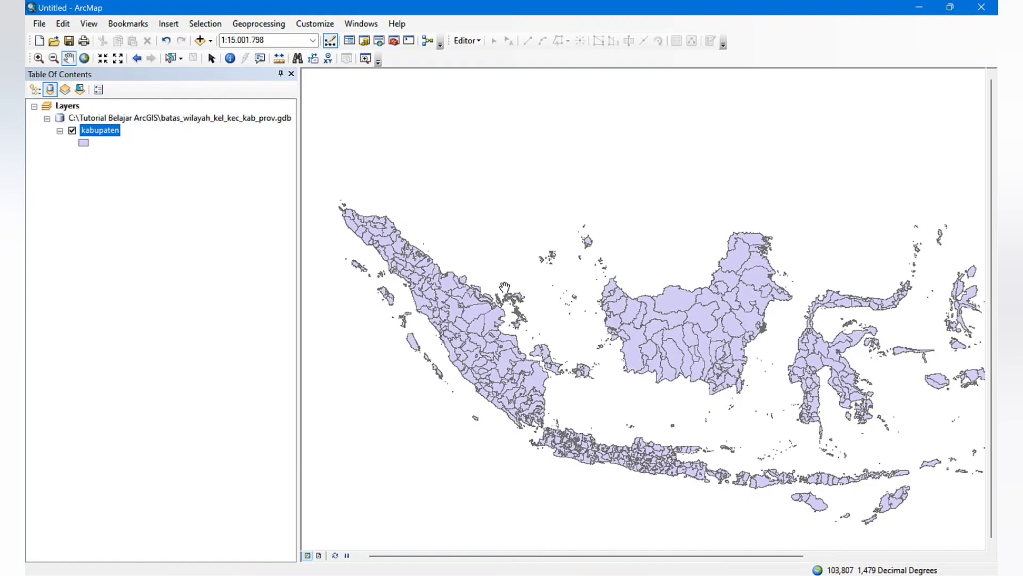
pyautogui.moveTo(504, 284); pyautogui.dragTo(533, 294)
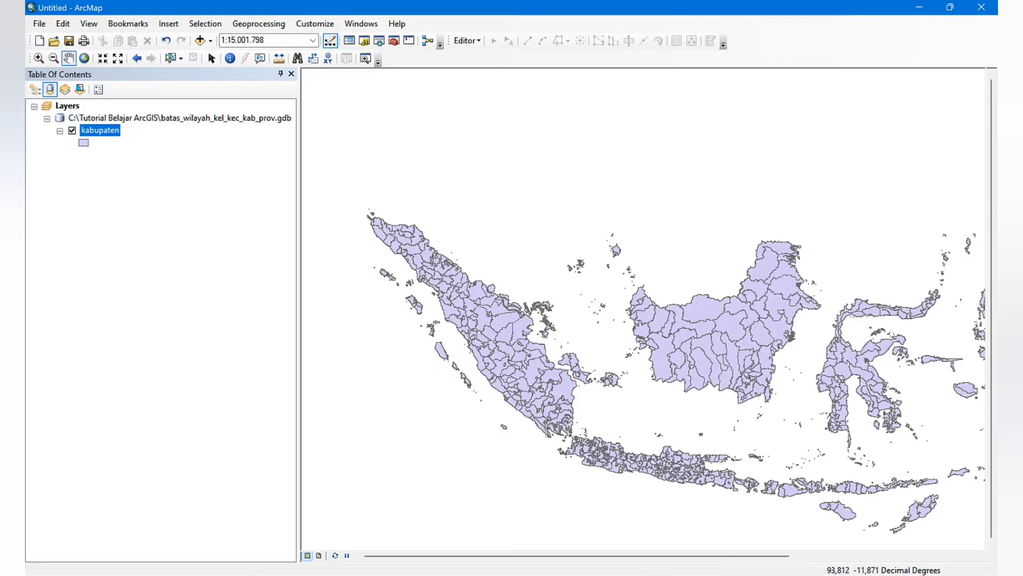
# Switch to the Koordinat Pelanggan workbook in WPS Office and save it as a comma-delimited CSV named Koordinat_Pelanggan, accepting the loss of incompatible features.
pyautogui.click(314, 574)
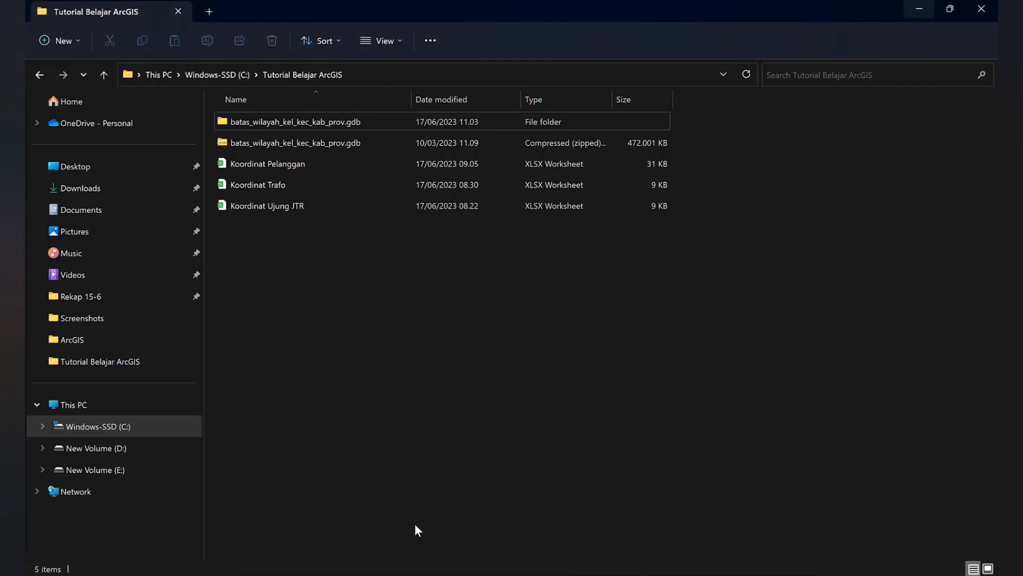
pyautogui.moveTo(377, 573)
pyautogui.click(253, 516)
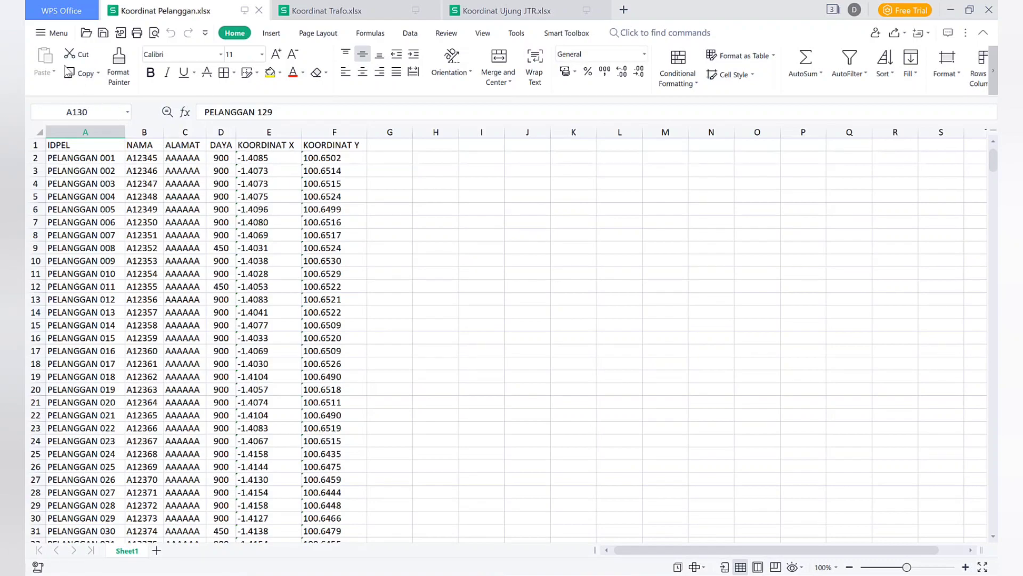
pyautogui.click(55, 36)
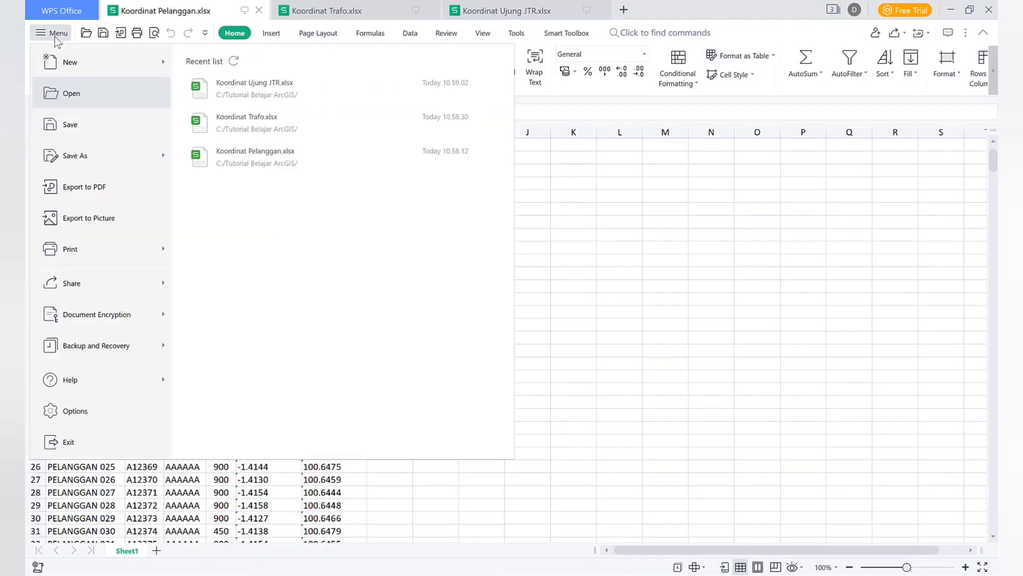
pyautogui.click(89, 154)
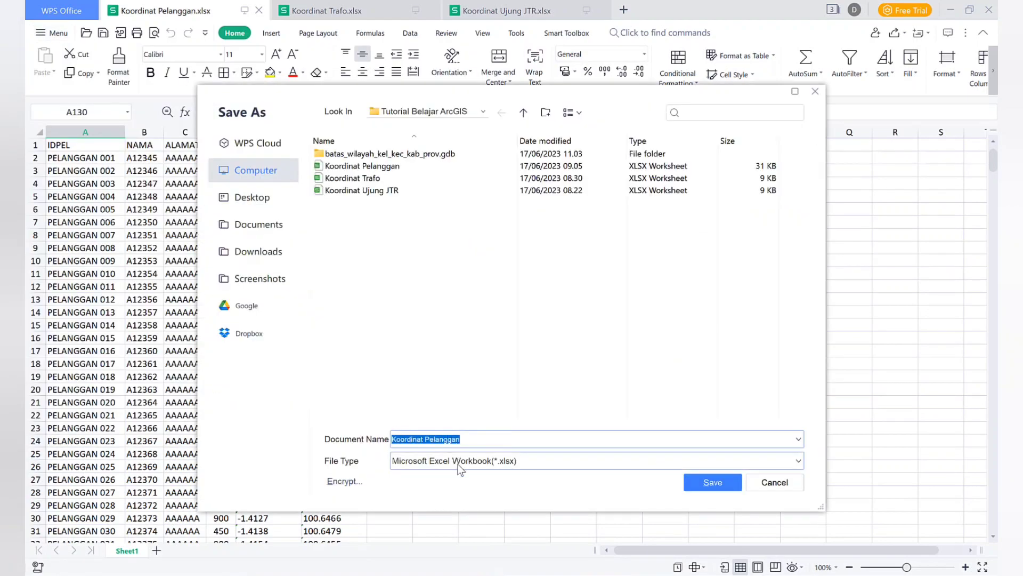
pyautogui.click(459, 464)
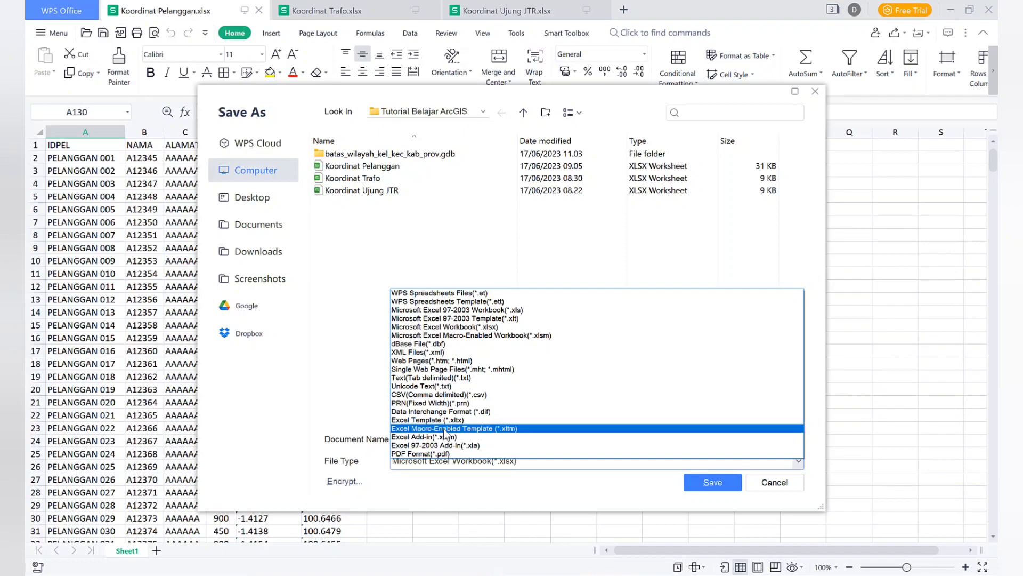
pyautogui.click(442, 395)
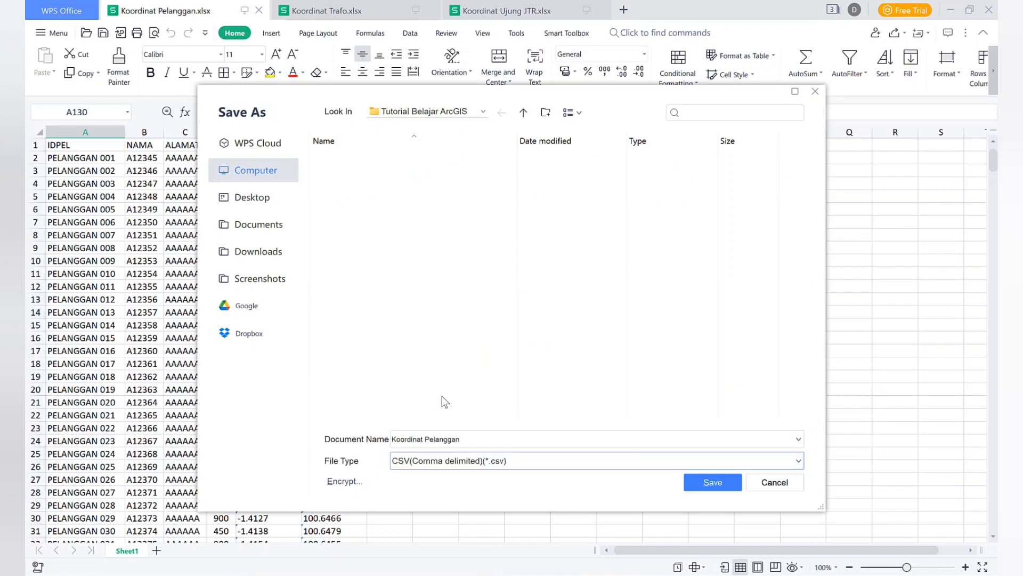
pyautogui.tripleClick(427, 438)
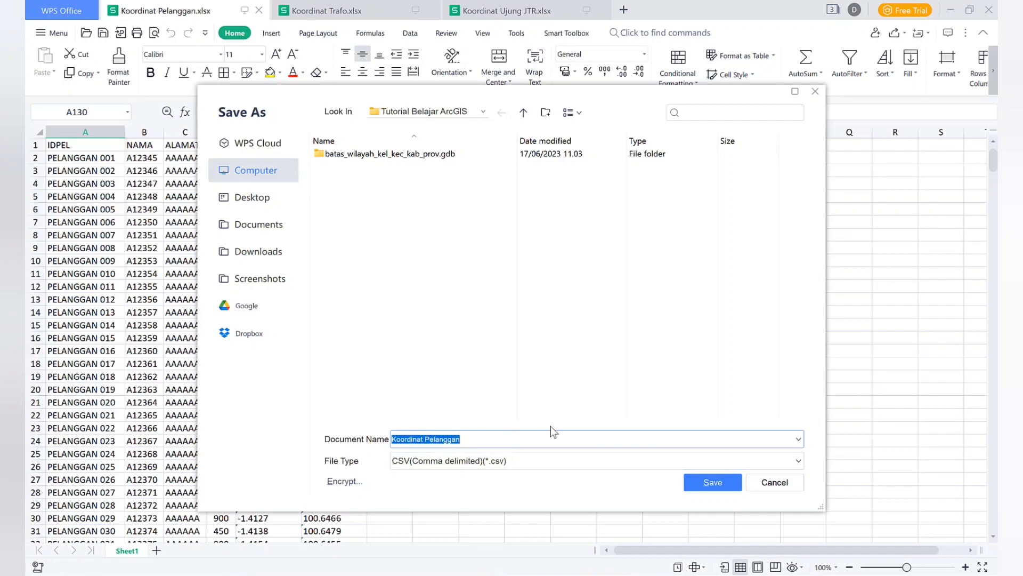
pyautogui.press('Right')
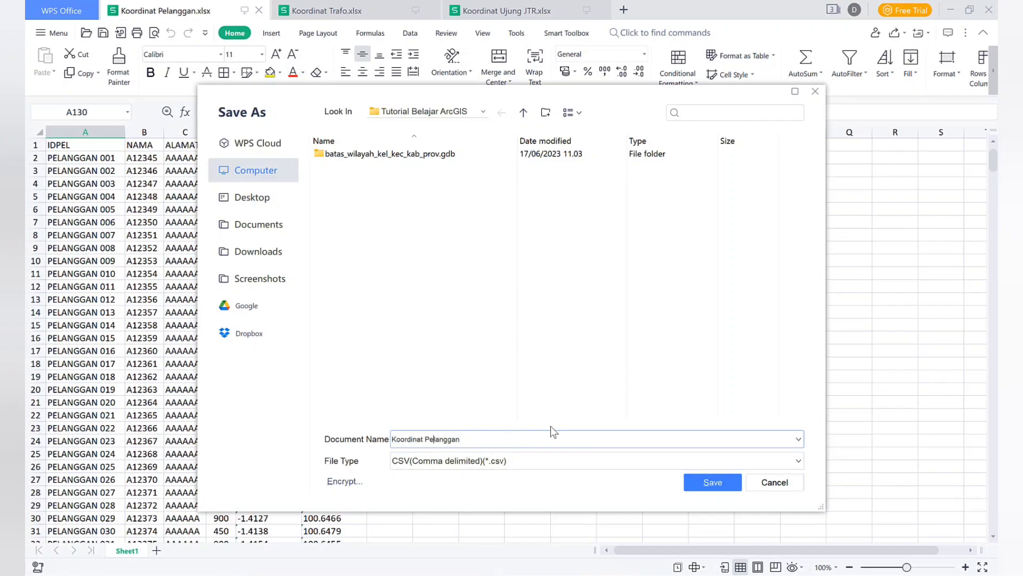
pyautogui.press('BackSpace')
pyautogui.write('_')
pyautogui.click(707, 483)
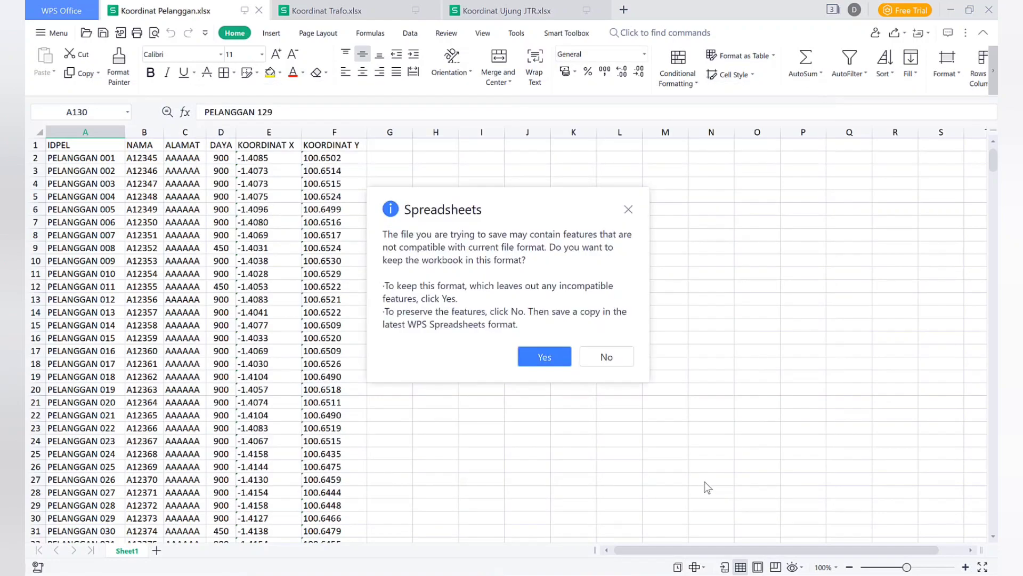
pyautogui.click(546, 358)
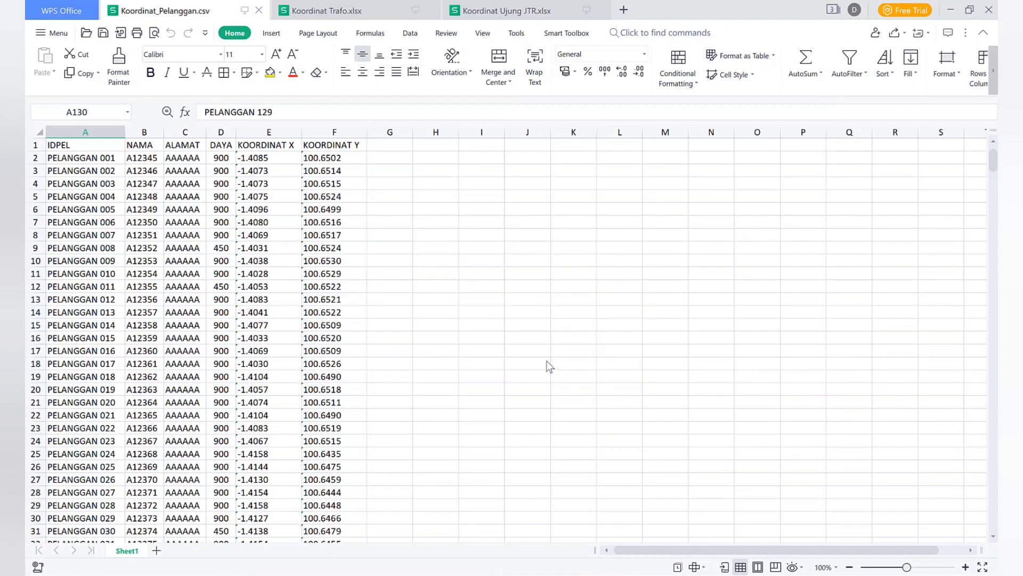
# Switch to the Koordinat Trafo workbook and start saving a copy in the CSV (Comma delimited) file type.
pyautogui.click(320, 12)
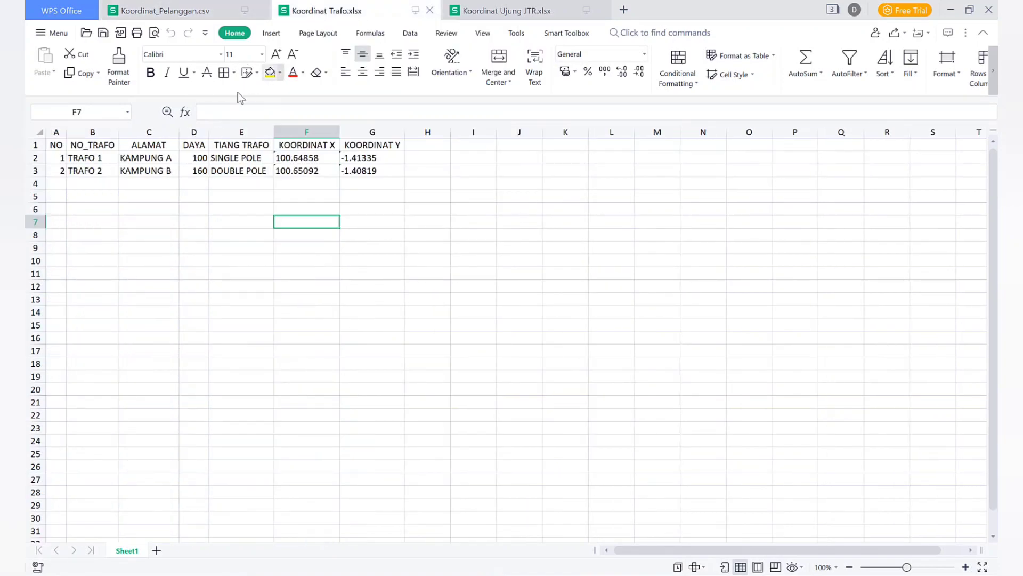
pyautogui.click(57, 33)
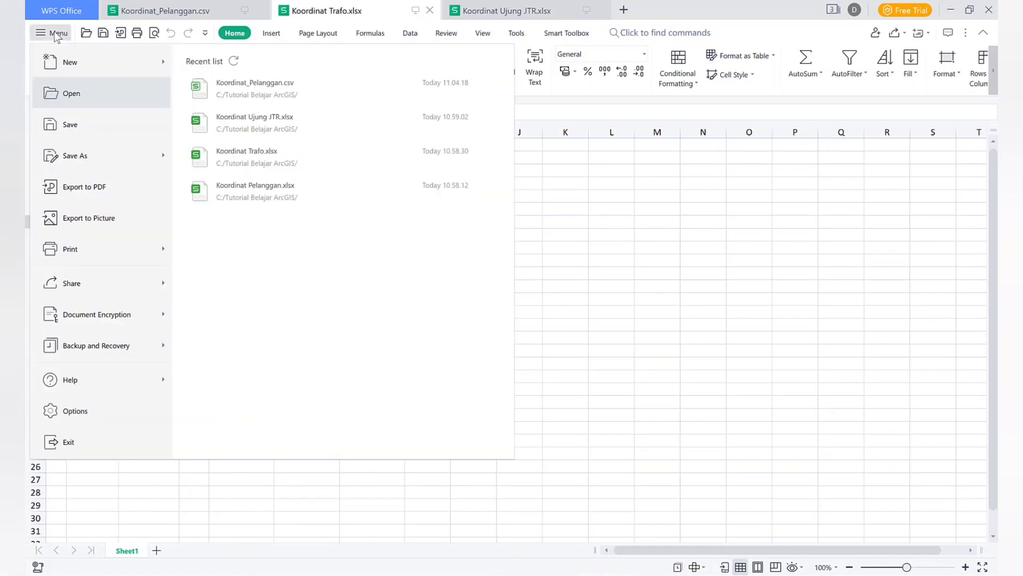
pyautogui.click(83, 154)
pyautogui.click(423, 465)
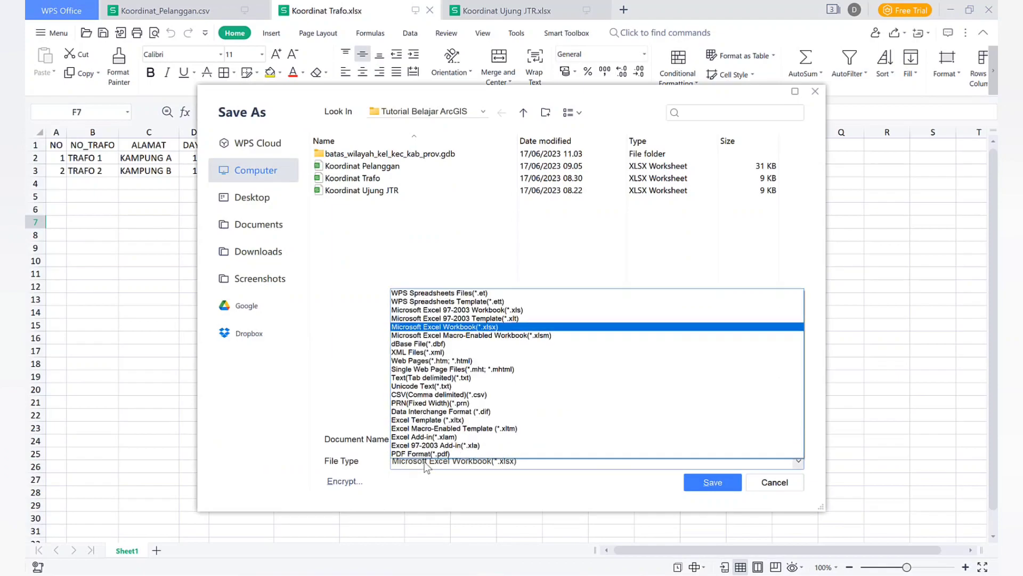
pyautogui.click(453, 395)
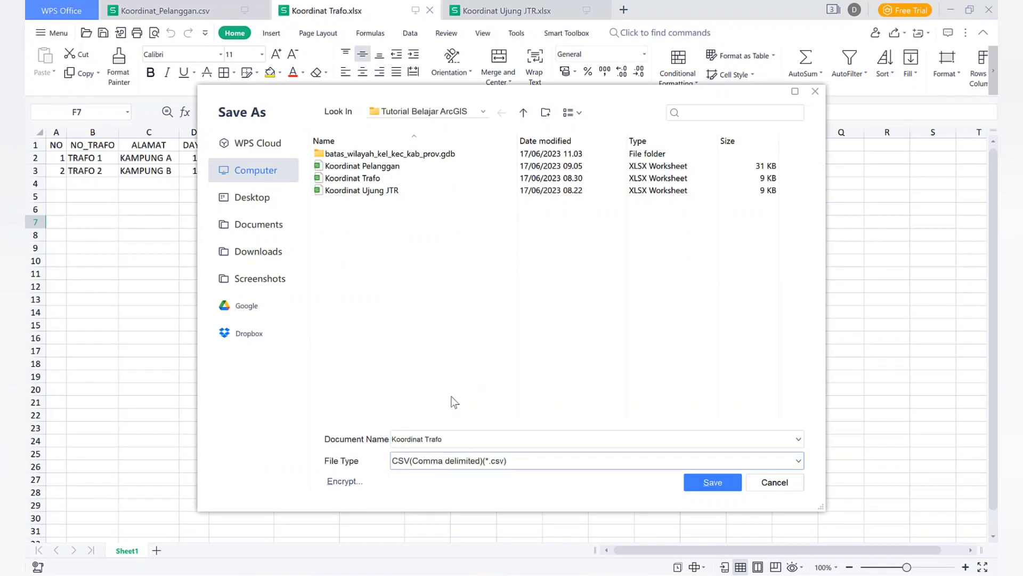
# Name the transformer file Koordinat_Trafo and save it, accepting the loss of incompatible features.
pyautogui.tripleClick(425, 439)
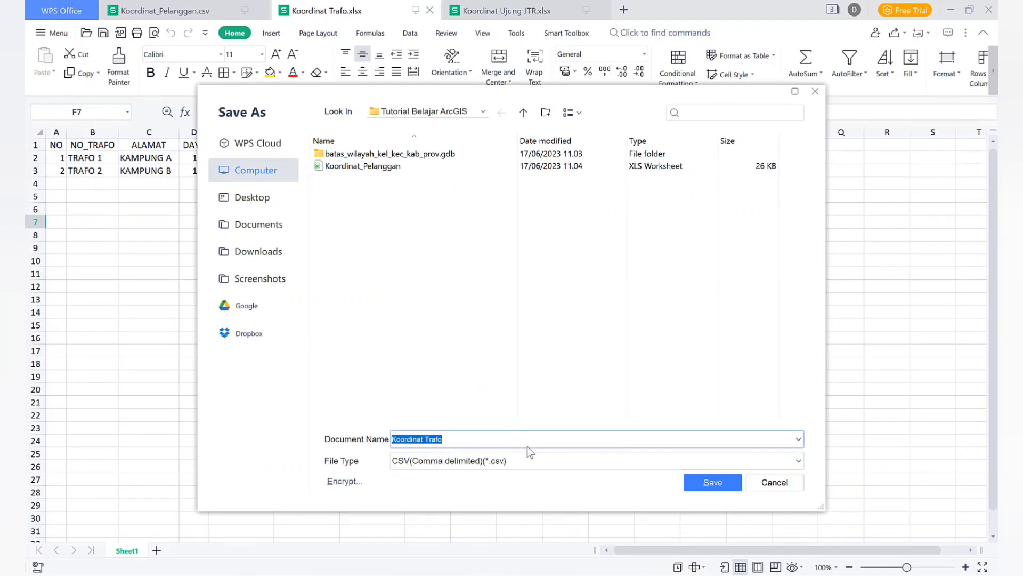
pyautogui.press('Left')
pyautogui.press('Right')
pyautogui.press('Right')
pyautogui.press('Right')
pyautogui.press('Right')
pyautogui.press('Right')
pyautogui.press('Right')
pyautogui.press('Right')
pyautogui.press('Right')
pyautogui.press('Right')
pyautogui.press('Delete')
pyautogui.write('_')
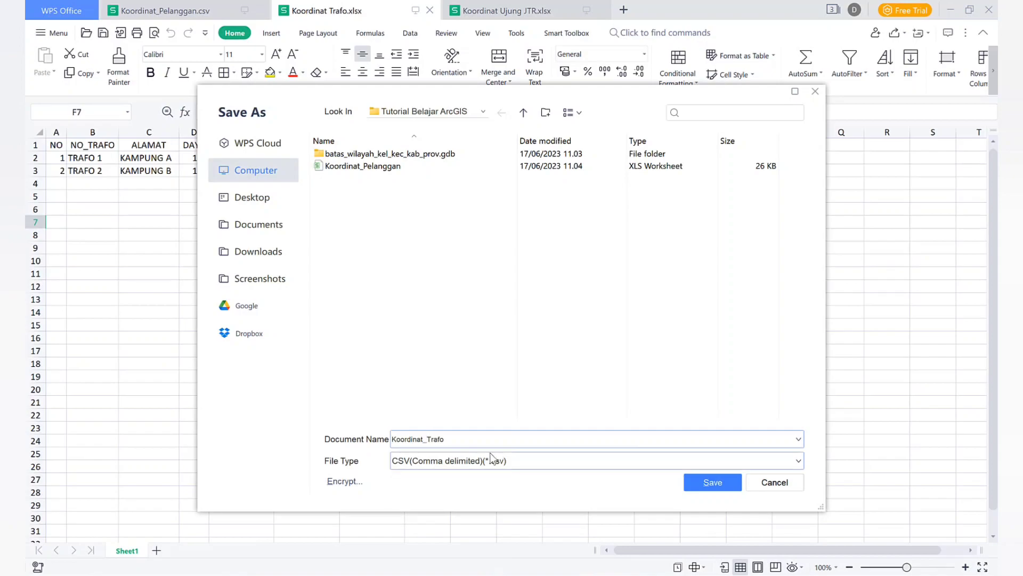
pyautogui.click(711, 482)
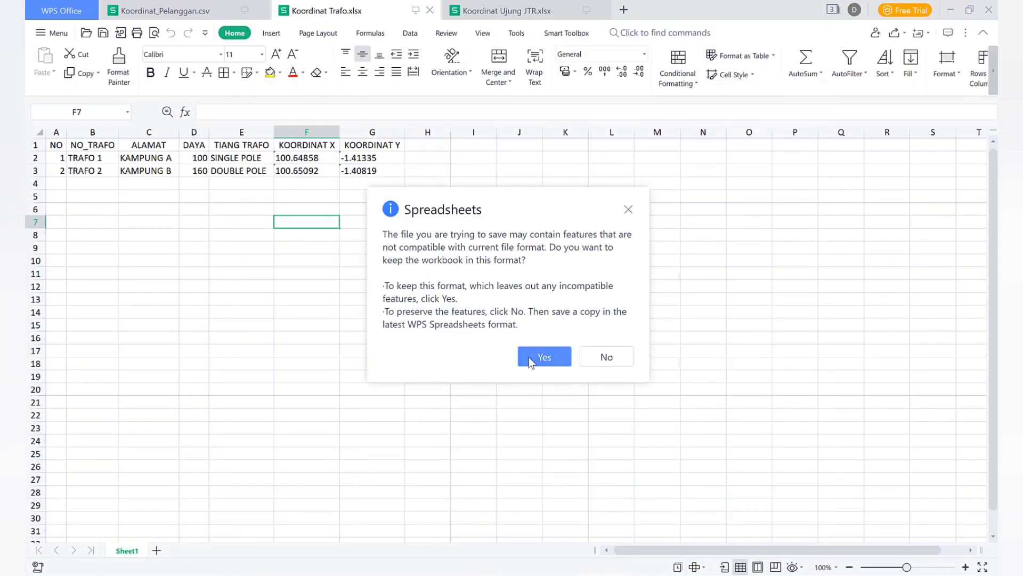
pyautogui.click(543, 357)
# Save the Koordinat Ujung JTR workbook as a comma-delimited CSV named Koordinat_Ujung_JTR, accepting the loss of incompatible features.
pyautogui.click(507, 15)
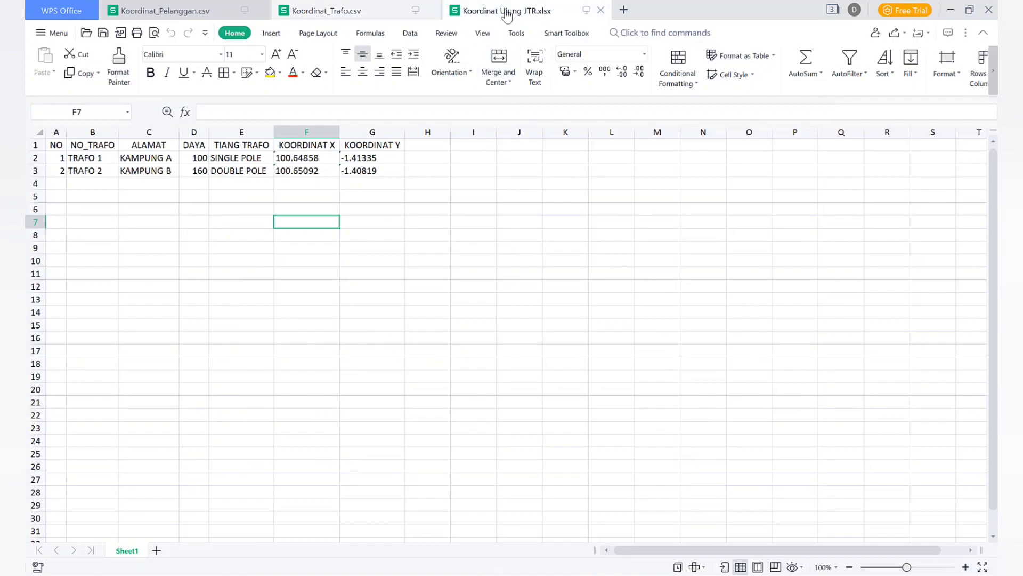
pyautogui.click(52, 33)
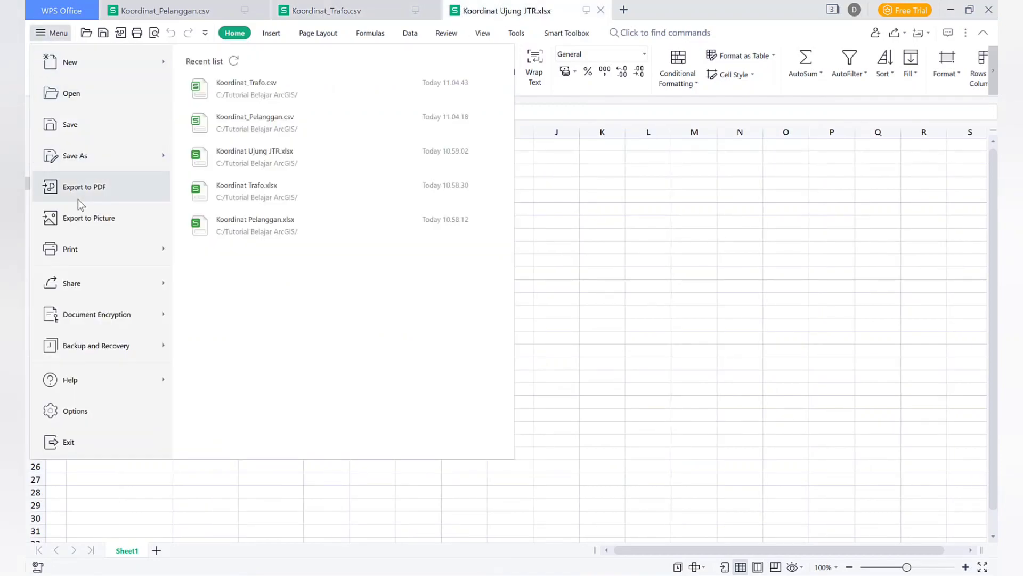
pyautogui.click(96, 155)
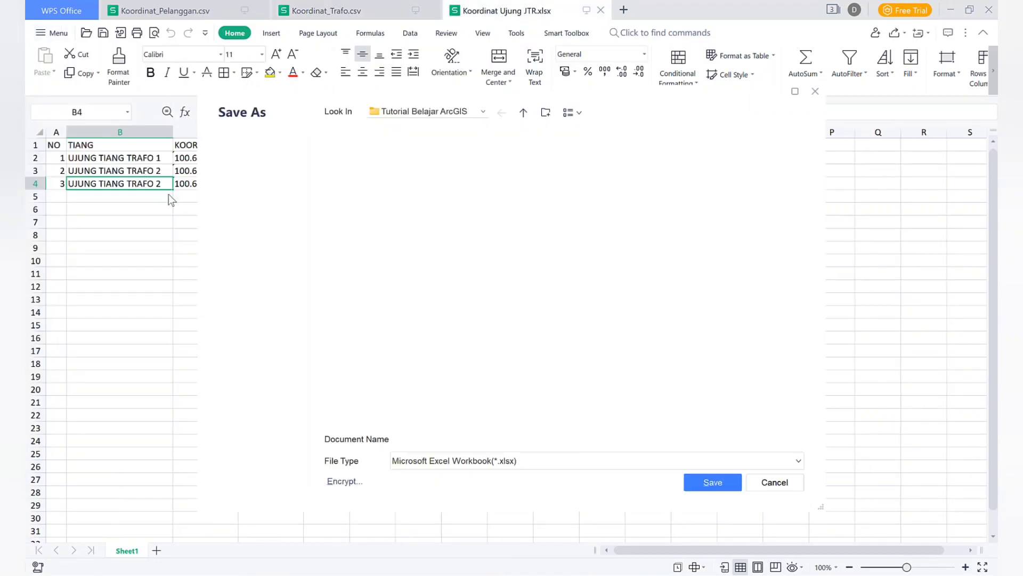
pyautogui.click(453, 462)
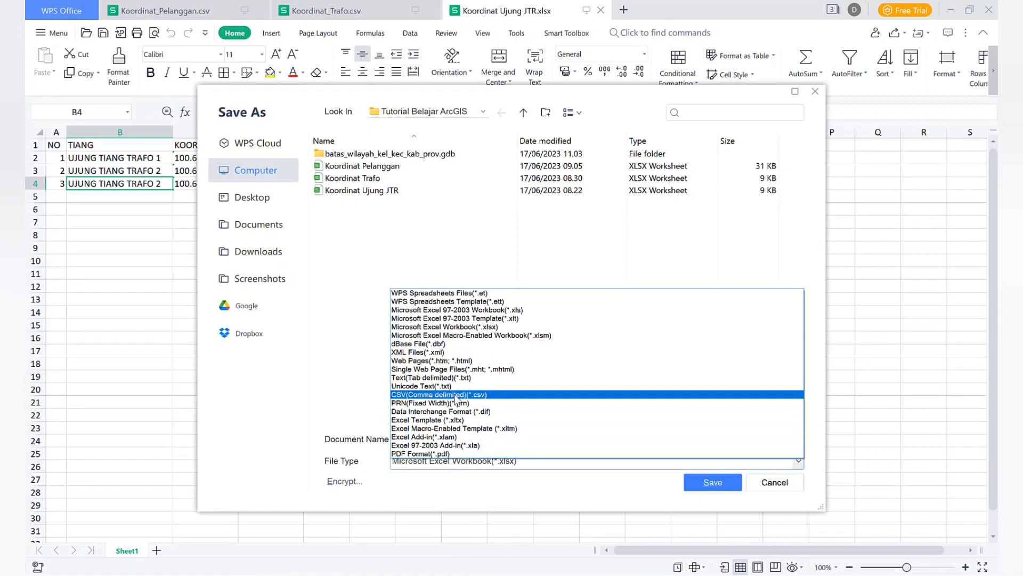
pyautogui.click(455, 395)
pyautogui.click(448, 439)
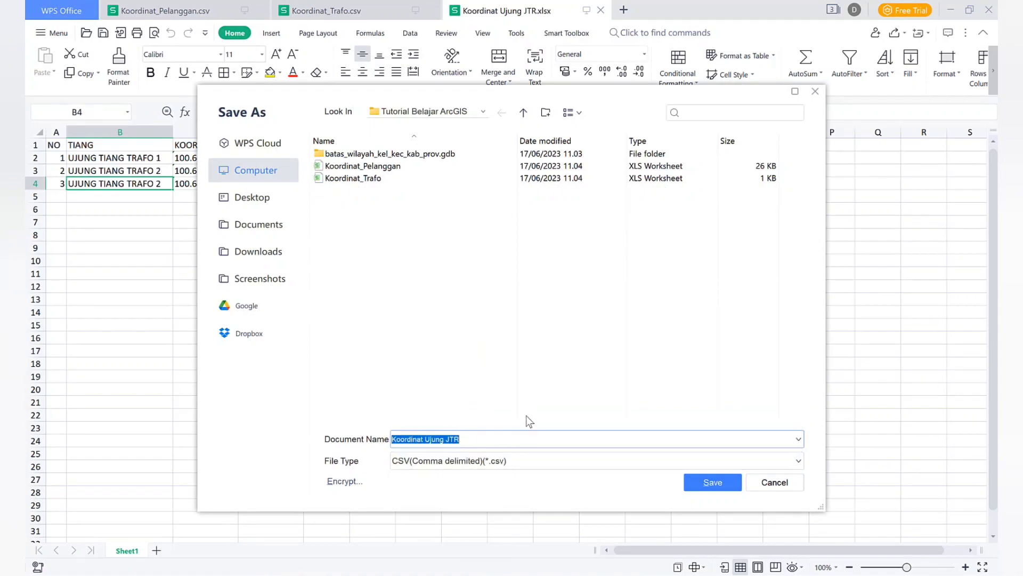
pyautogui.press('Left')
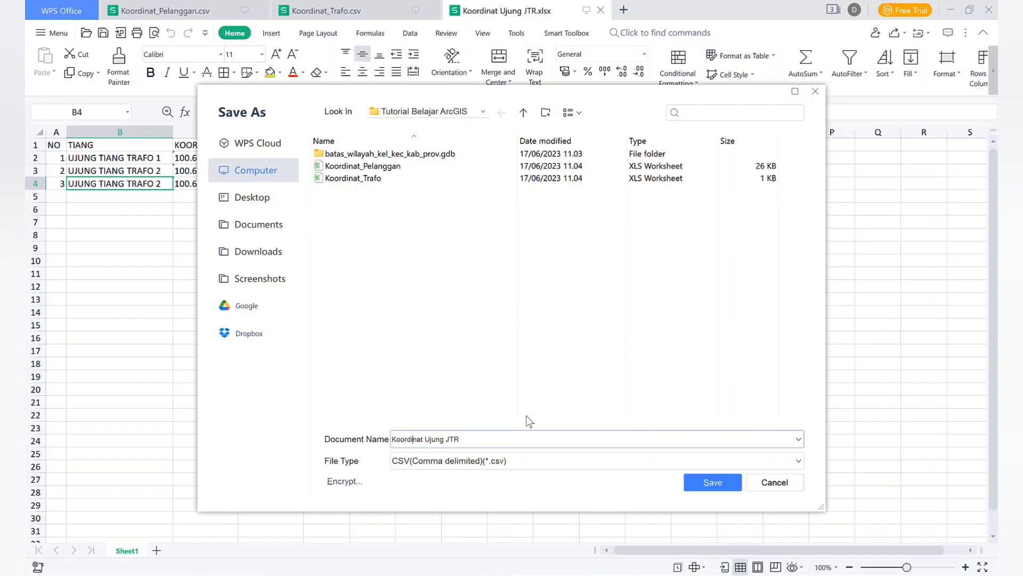
pyautogui.press('BackSpace')
pyautogui.write('_')
pyautogui.click(701, 483)
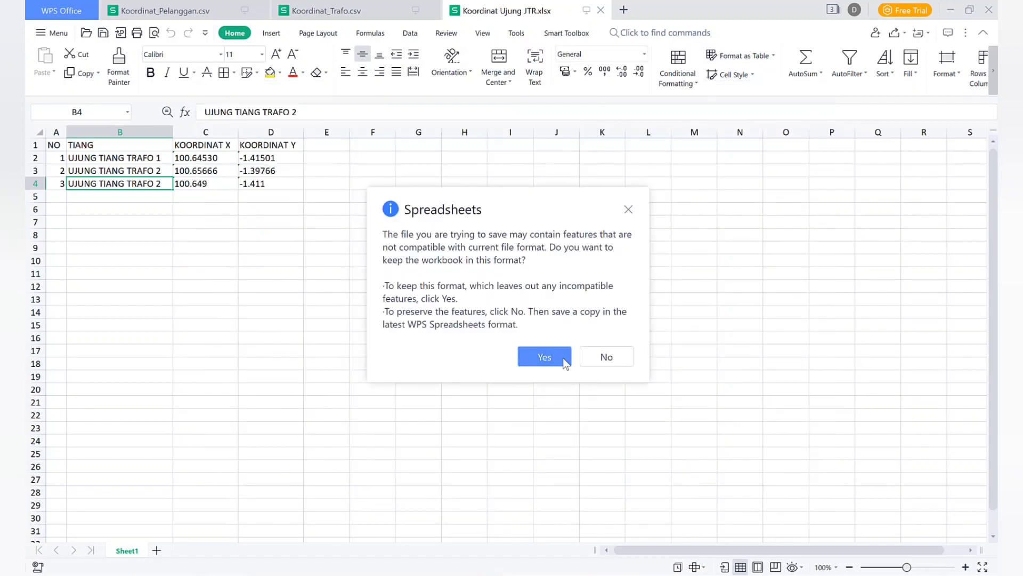
pyautogui.click(544, 356)
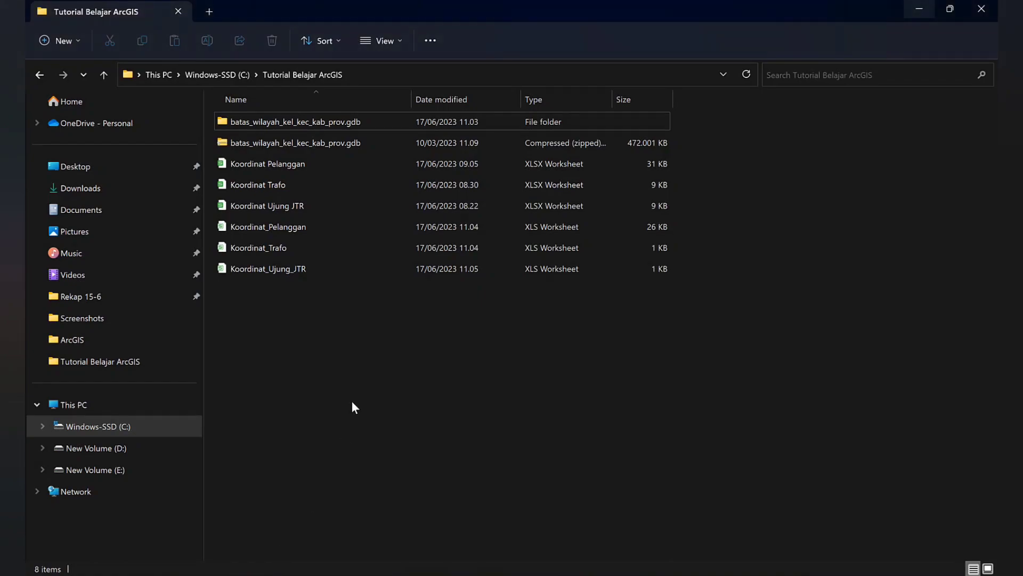
# Refresh the Tutorial Belajar ArcGIS folder in File Explorer to check the newly saved CSV files.
pyautogui.rightClick(344, 362)
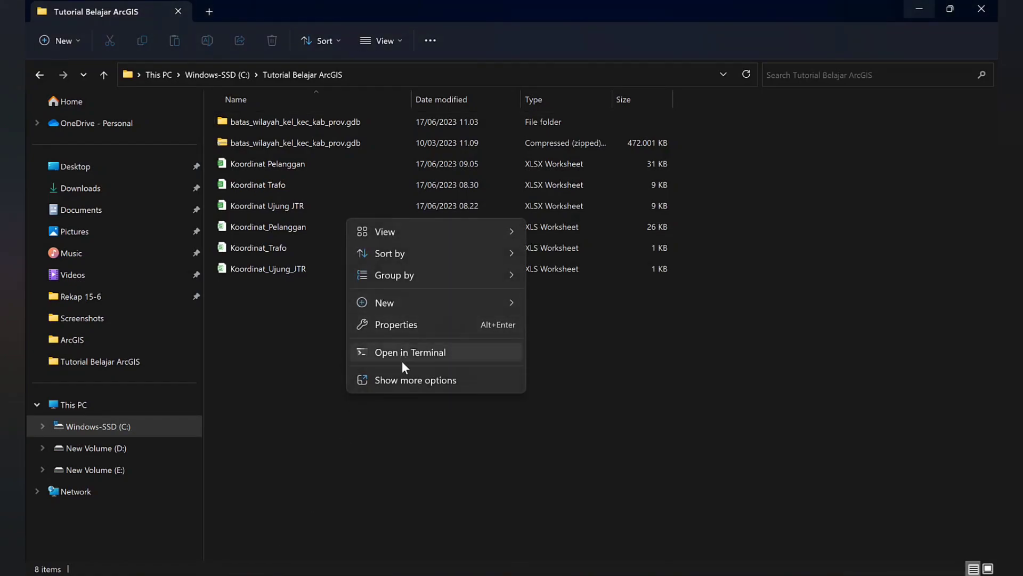
pyautogui.click(404, 379)
pyautogui.click(444, 434)
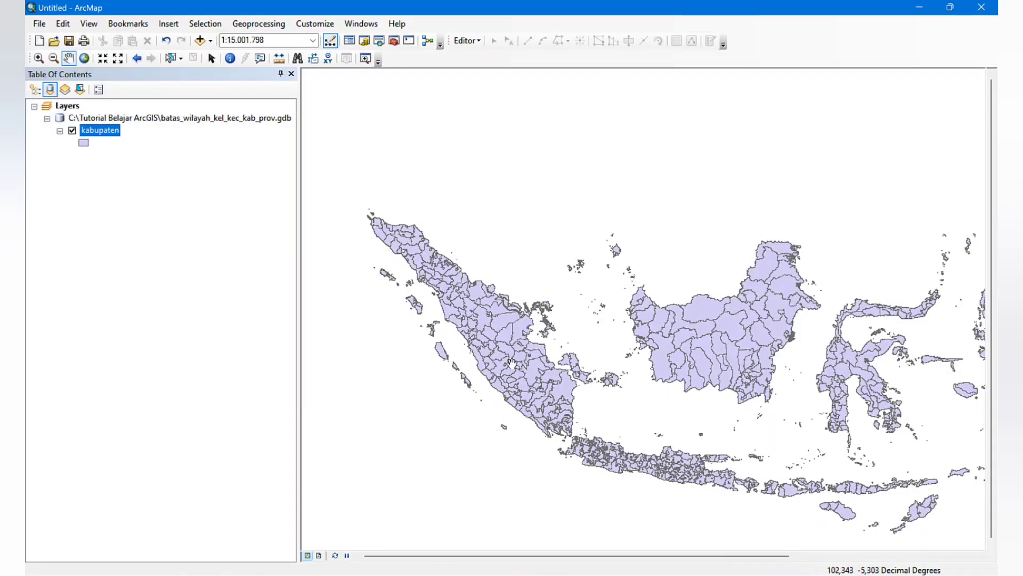
pyautogui.moveTo(533, 306); pyautogui.dragTo(491, 289)
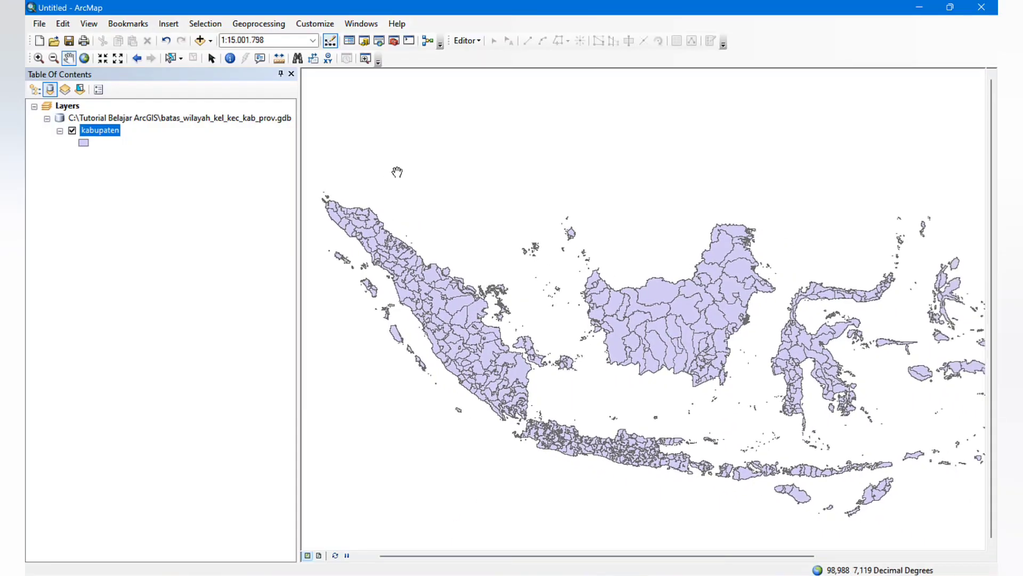
pyautogui.moveTo(574, 134); pyautogui.dragTo(496, 92)
pyautogui.click(466, 41)
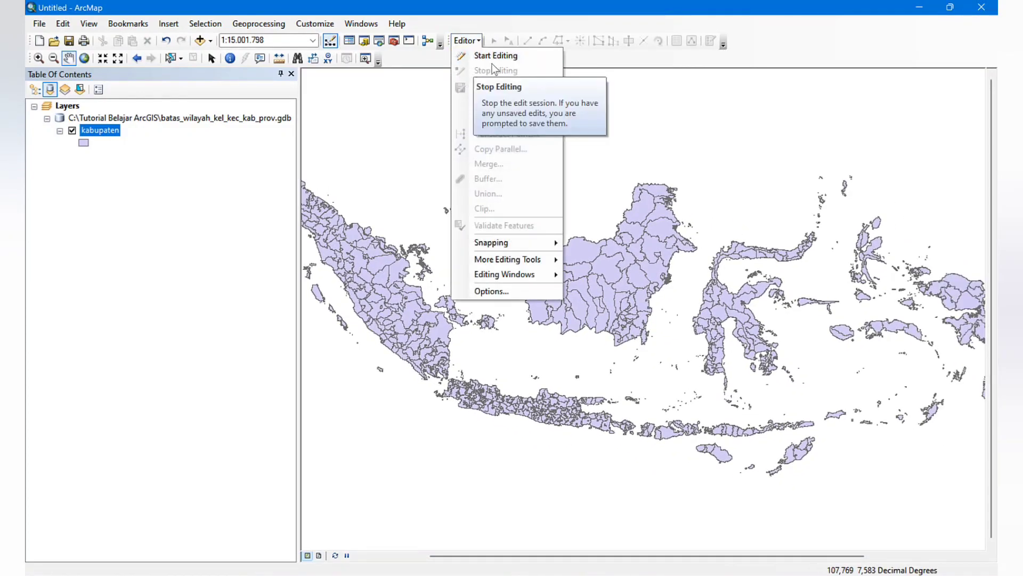
pyautogui.moveTo(646, 116); pyautogui.dragTo(643, 299)
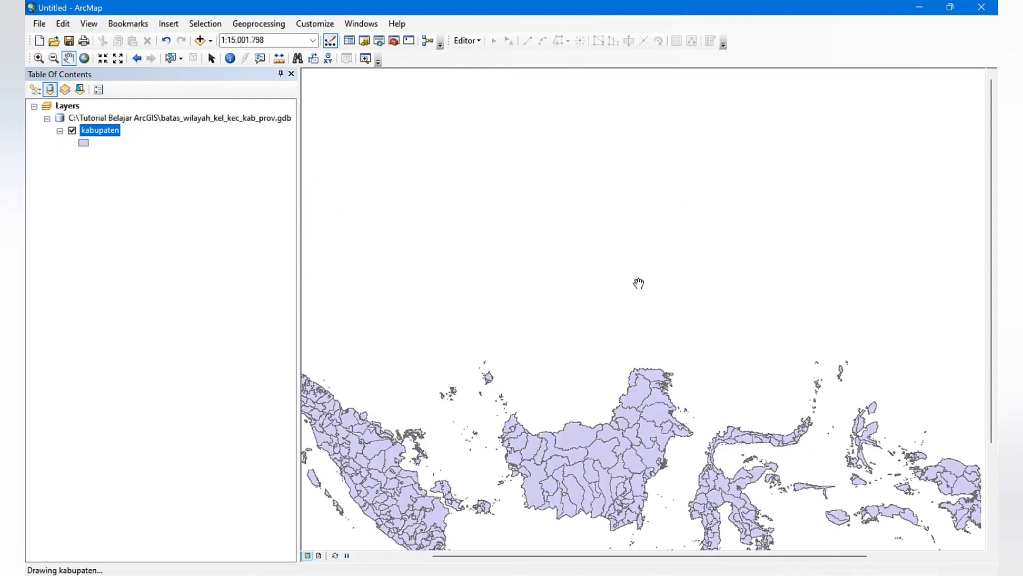
pyautogui.moveTo(556, 327); pyautogui.dragTo(614, 184)
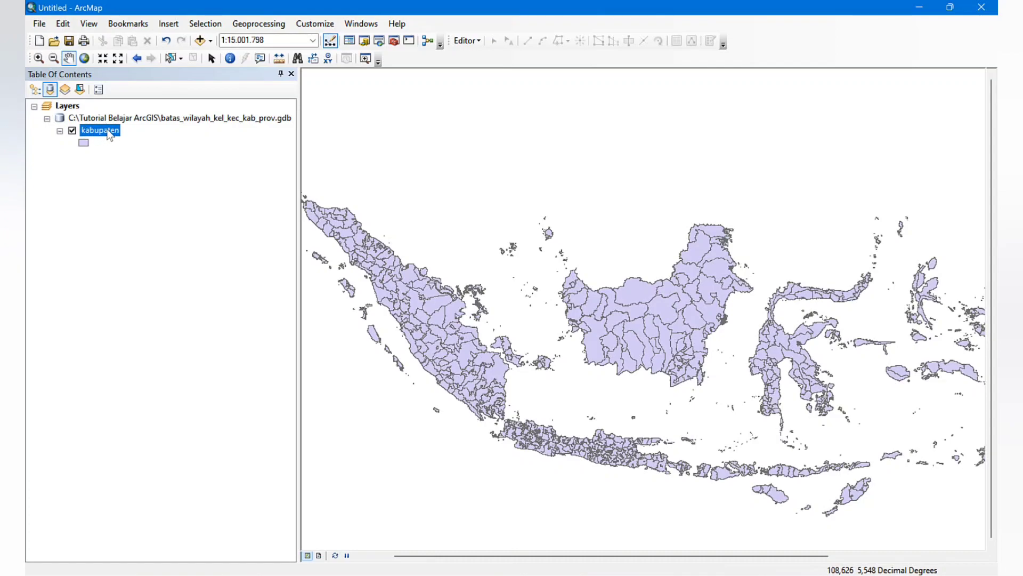
pyautogui.click(39, 24)
pyautogui.moveTo(93, 138)
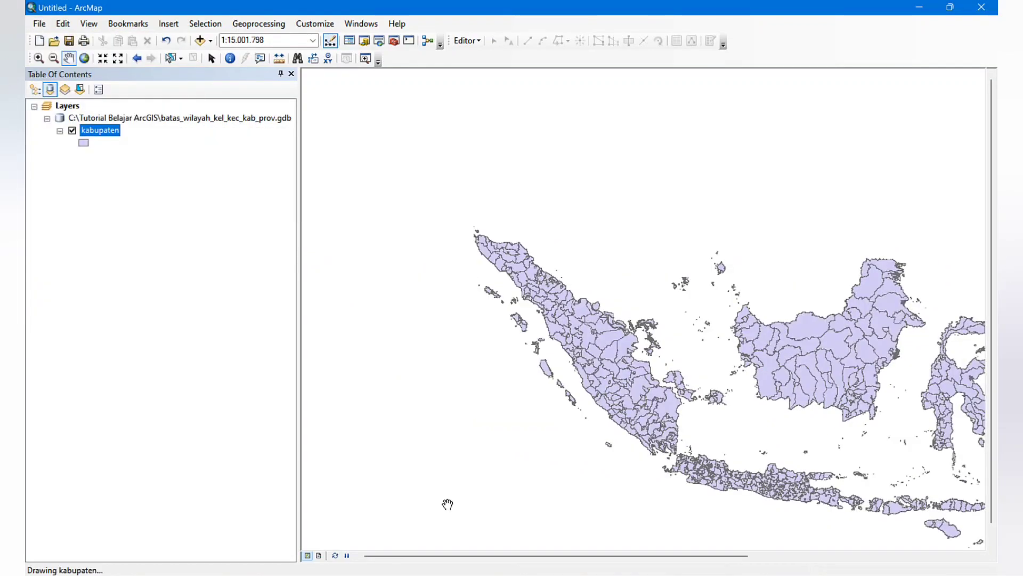
pyautogui.rightClick(441, 574)
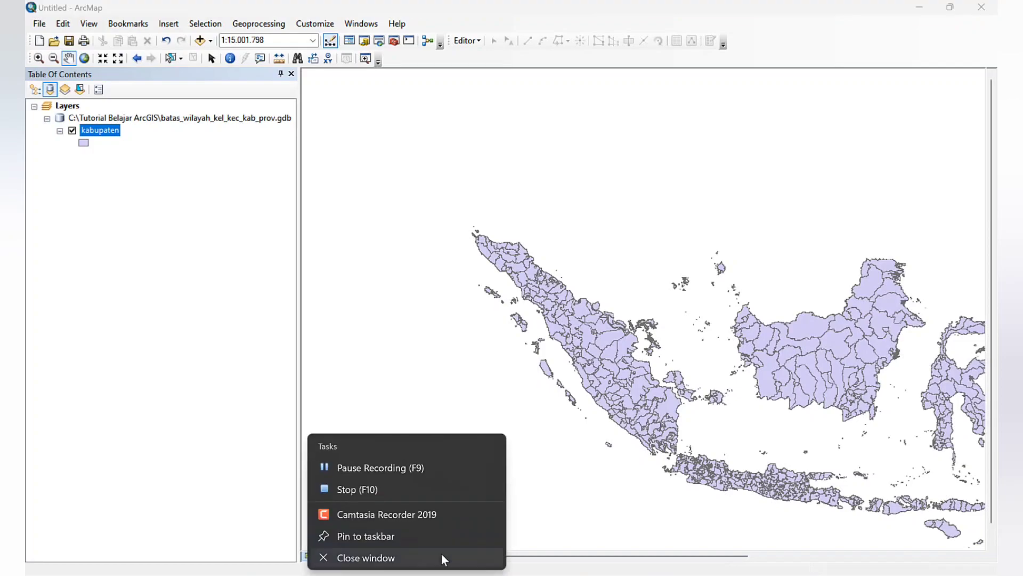
pyautogui.click(418, 467)
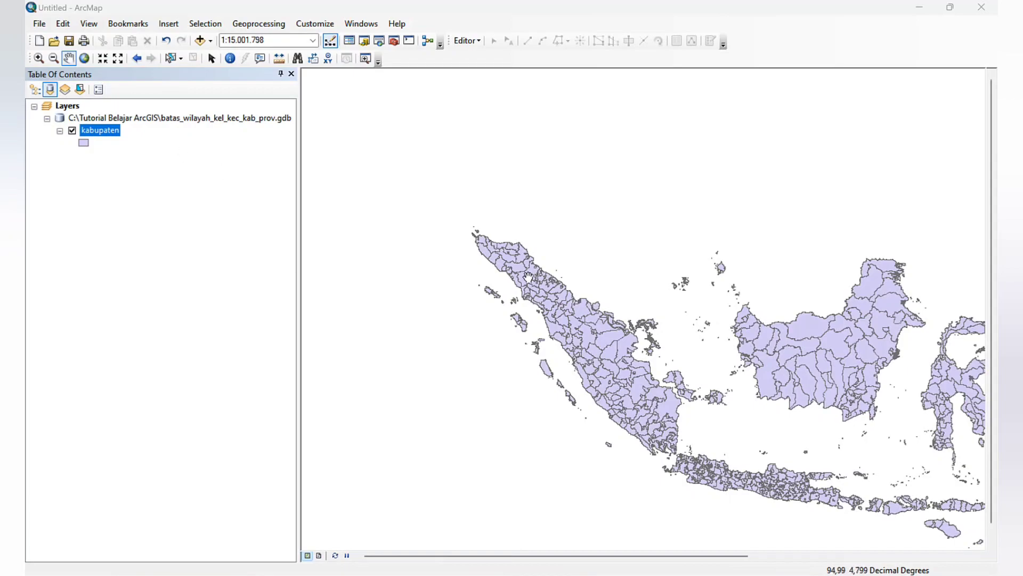
pyautogui.moveTo(565, 322); pyautogui.dragTo(533, 320)
pyautogui.scroll(2, 533, 319)
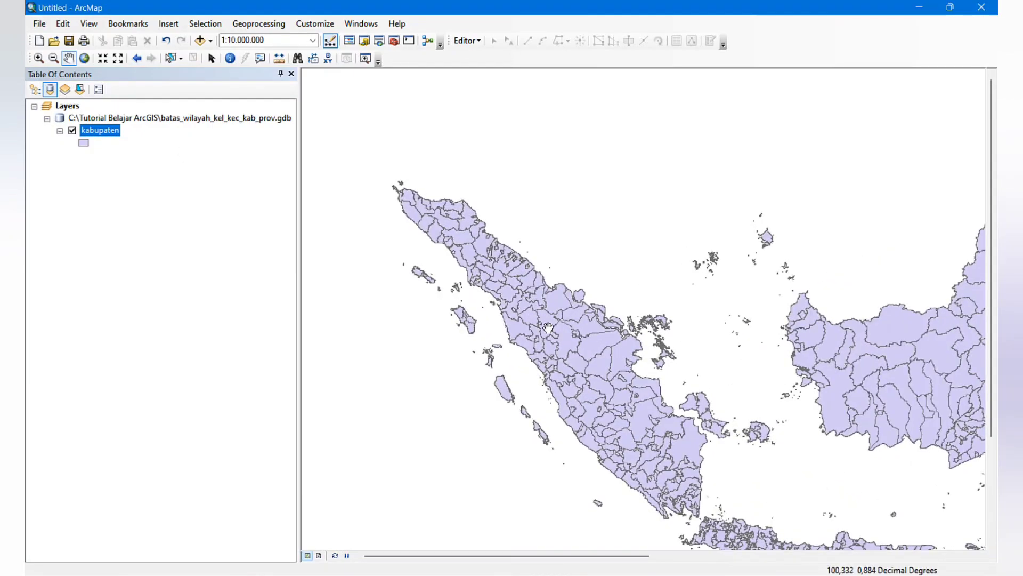
pyautogui.moveTo(426, 234); pyautogui.dragTo(391, 219)
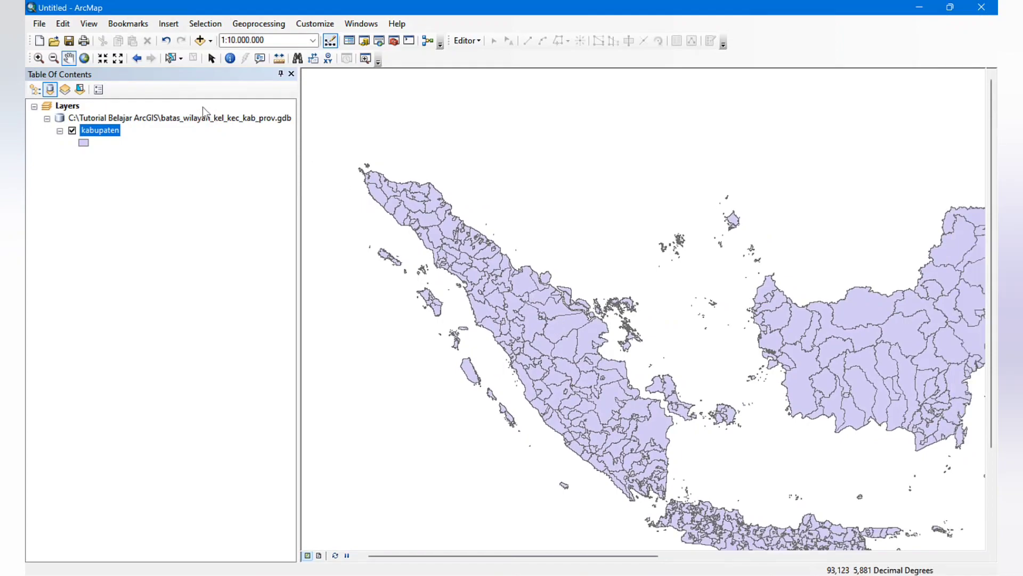
# Start adding XY data to the ArcMap map and choose Koordinat_Pelanggan.csv from the C:\Tutorial Belajar ArcGIS folder as the table.
pyautogui.click(40, 25)
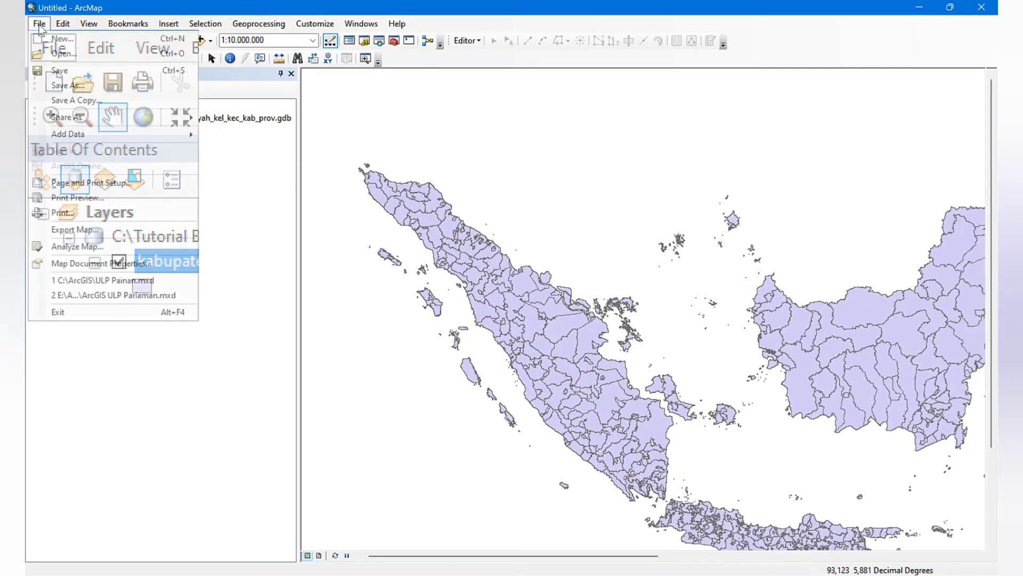
pyautogui.moveTo(117, 137)
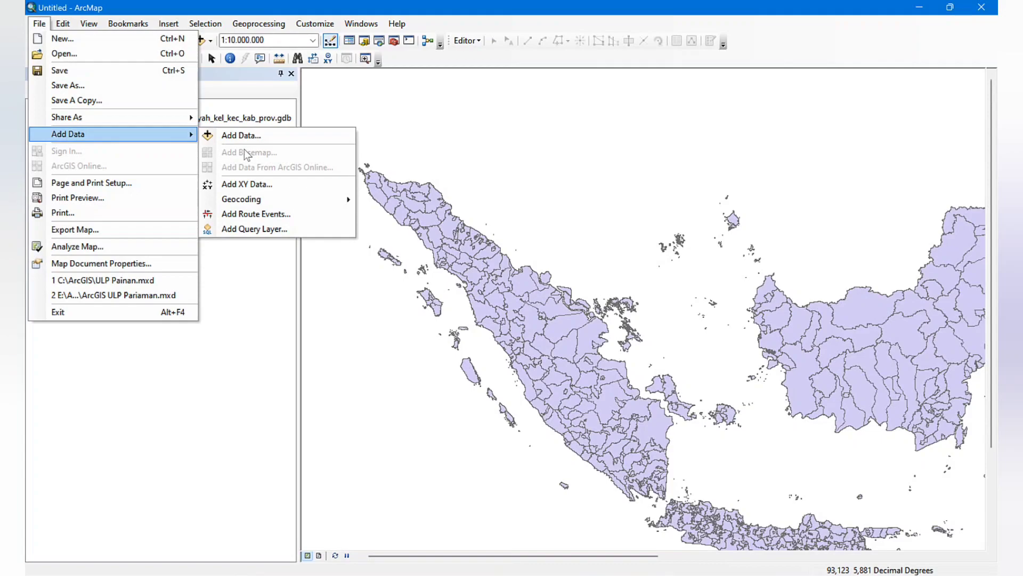
pyautogui.click(248, 185)
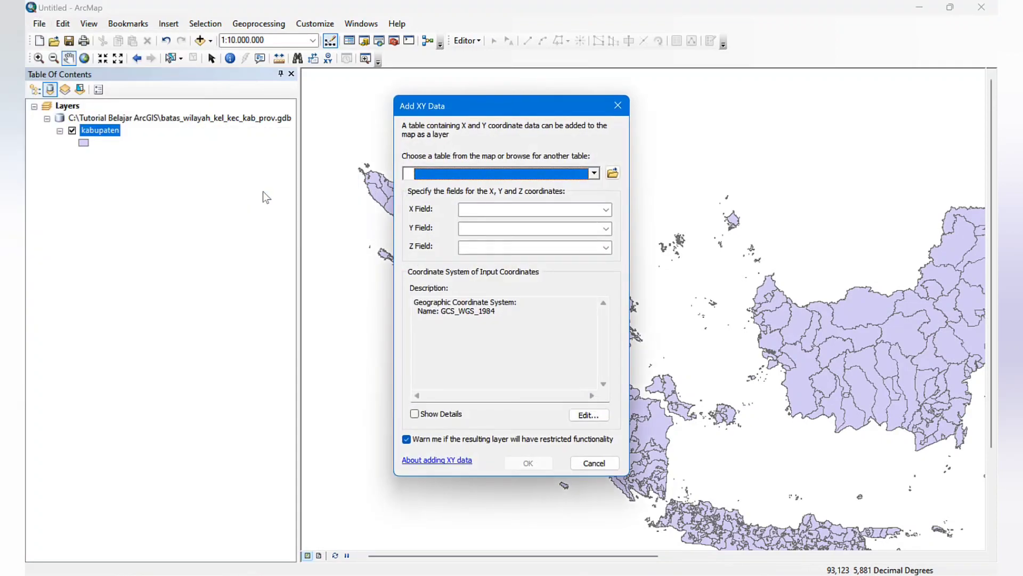
pyautogui.click(613, 173)
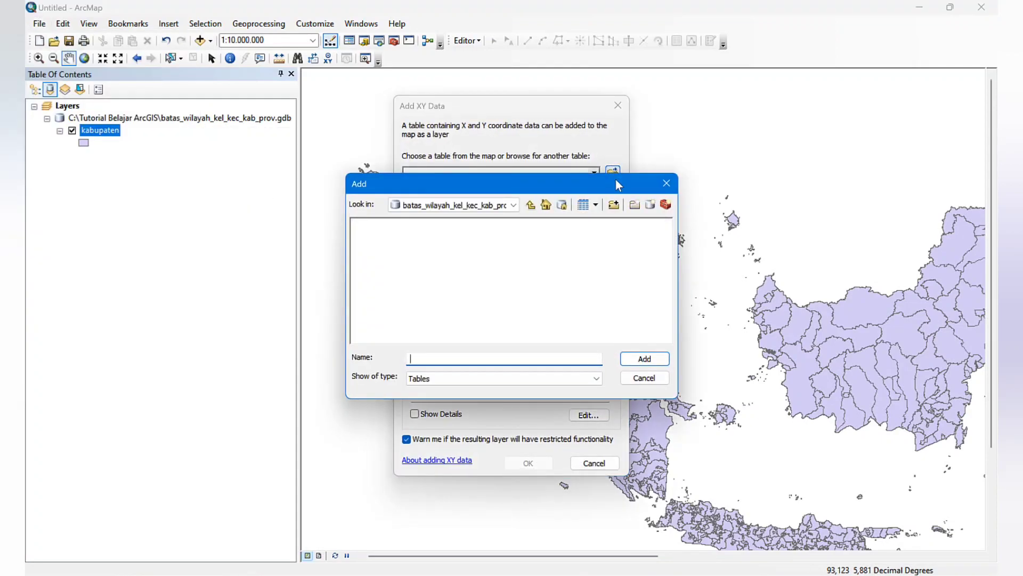
pyautogui.click(534, 210)
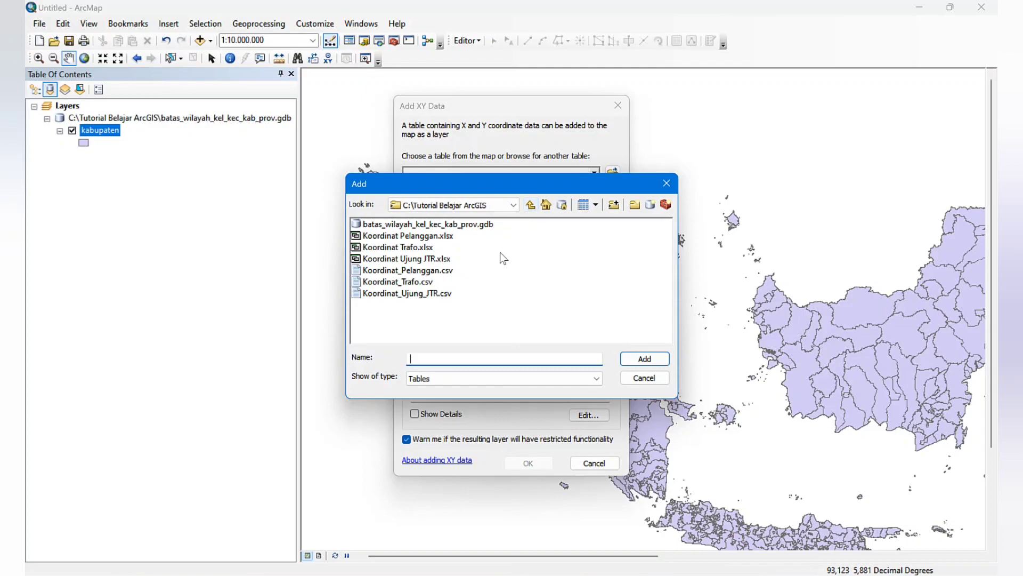
pyautogui.doubleClick(408, 270)
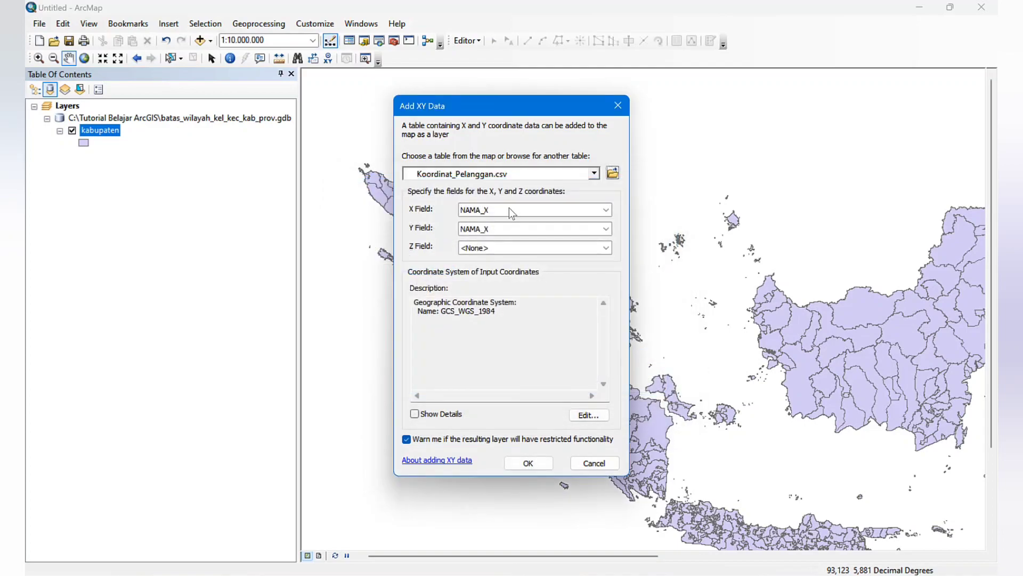
# Set the customer table's X Field to NAMA_X and its Y Field to NAMA_Y.
pyautogui.click(510, 209)
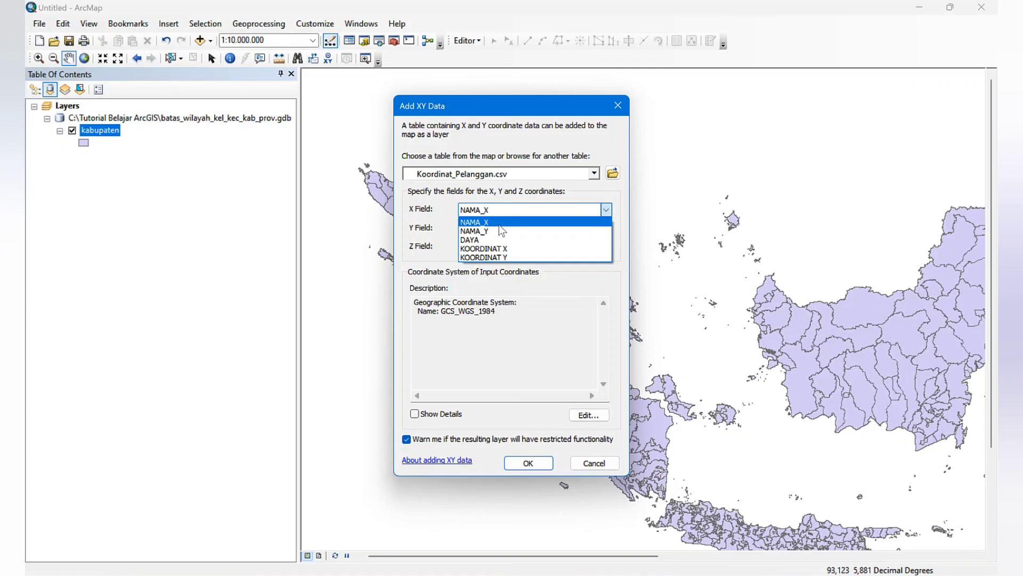
pyautogui.click(499, 222)
pyautogui.click(496, 229)
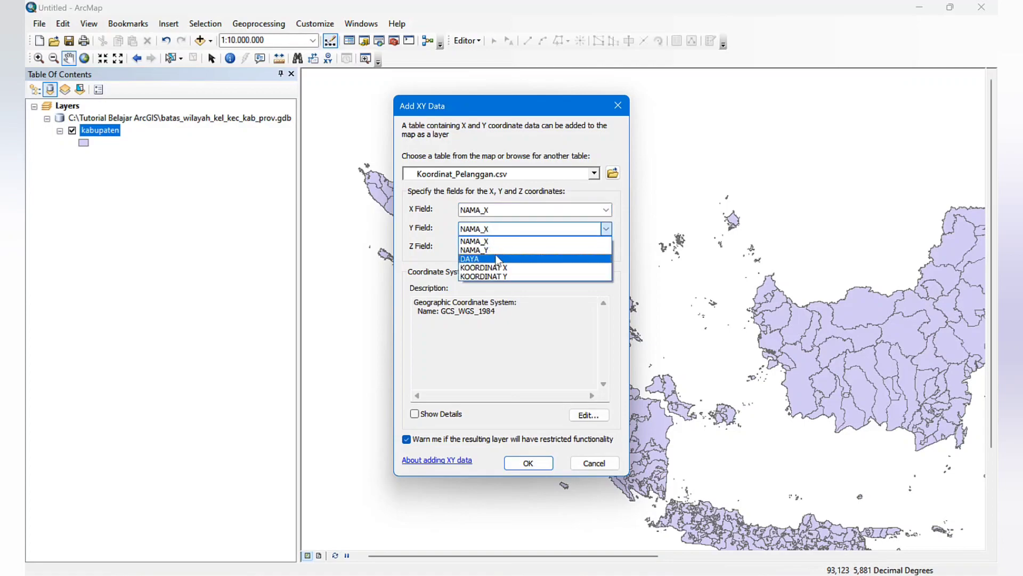
pyautogui.click(497, 250)
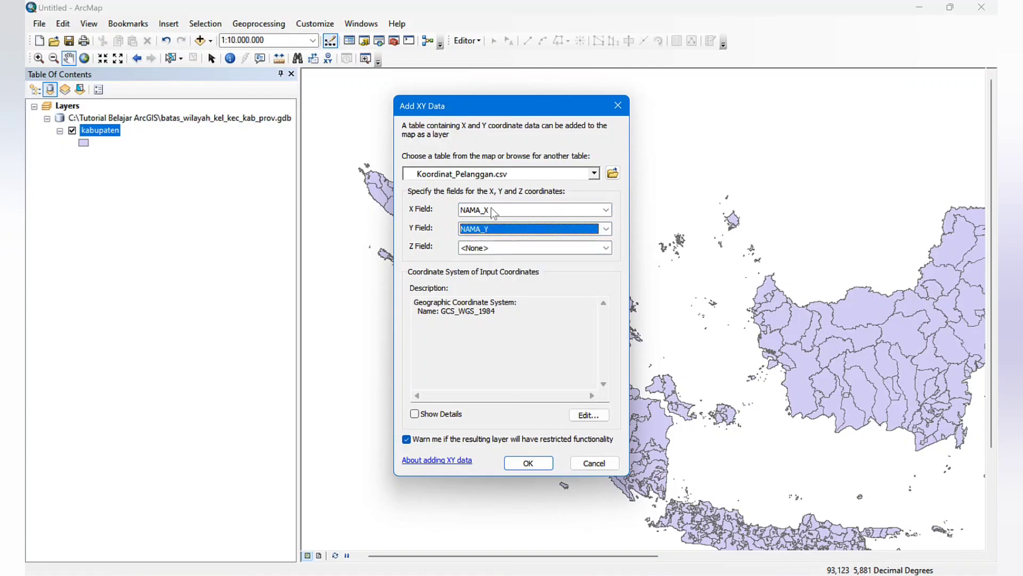
# Choose WGS 1984 as the input coordinate system and add the customer table as an XY layer, accepting the missing Object-ID field.
pyautogui.click(587, 416)
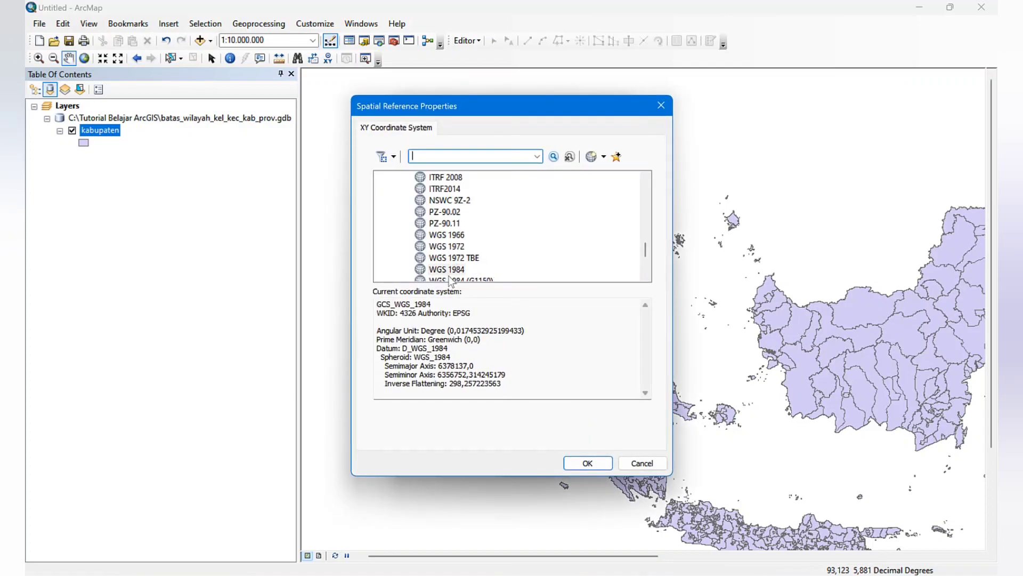
pyautogui.click(448, 271)
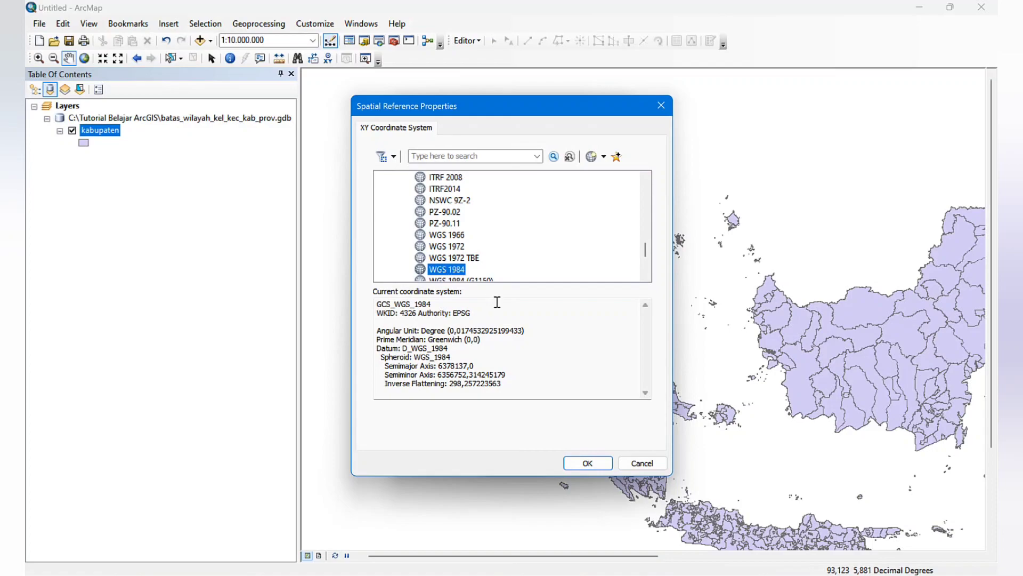
pyautogui.click(587, 463)
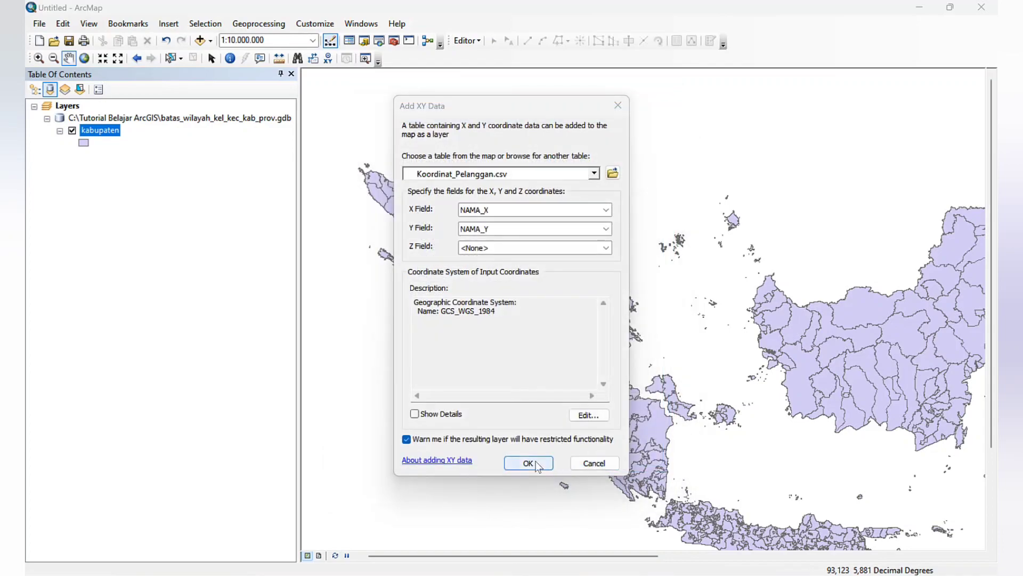
pyautogui.click(528, 462)
pyautogui.click(563, 367)
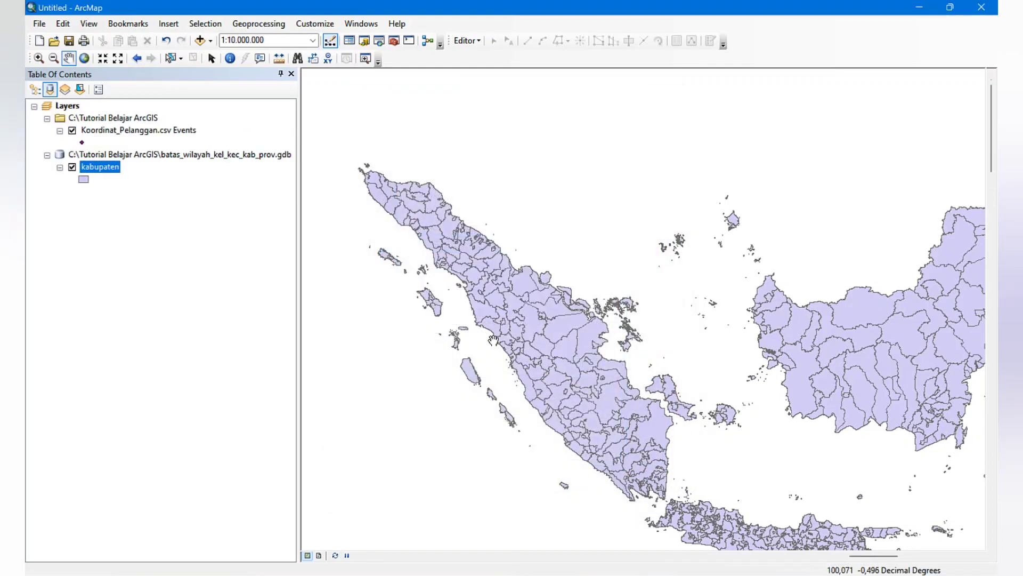
# Examine the Sumatra regencies on the map for the plotted customer points.
pyautogui.scroll(3, 477, 296)
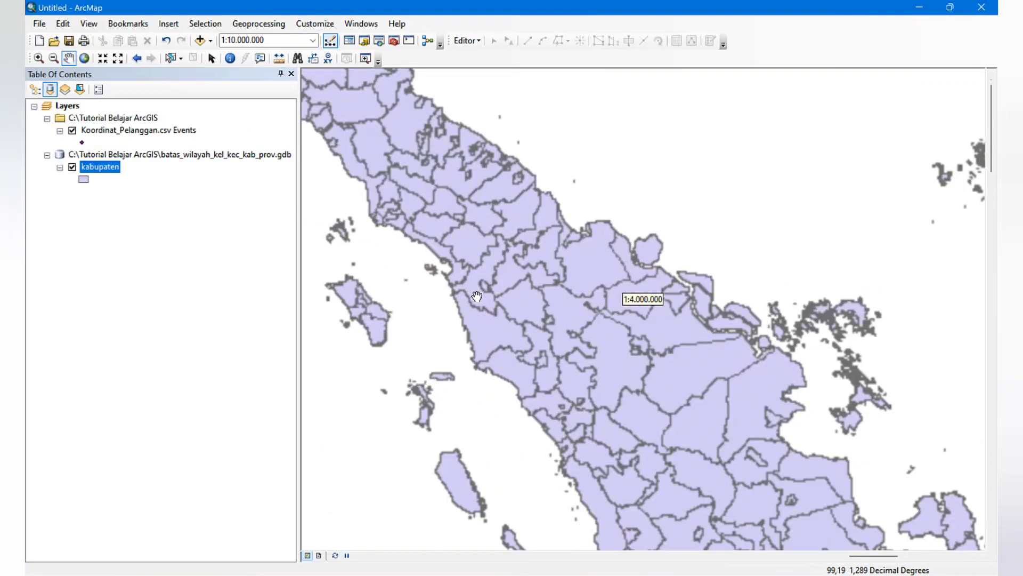
pyautogui.moveTo(535, 380); pyautogui.dragTo(471, 258)
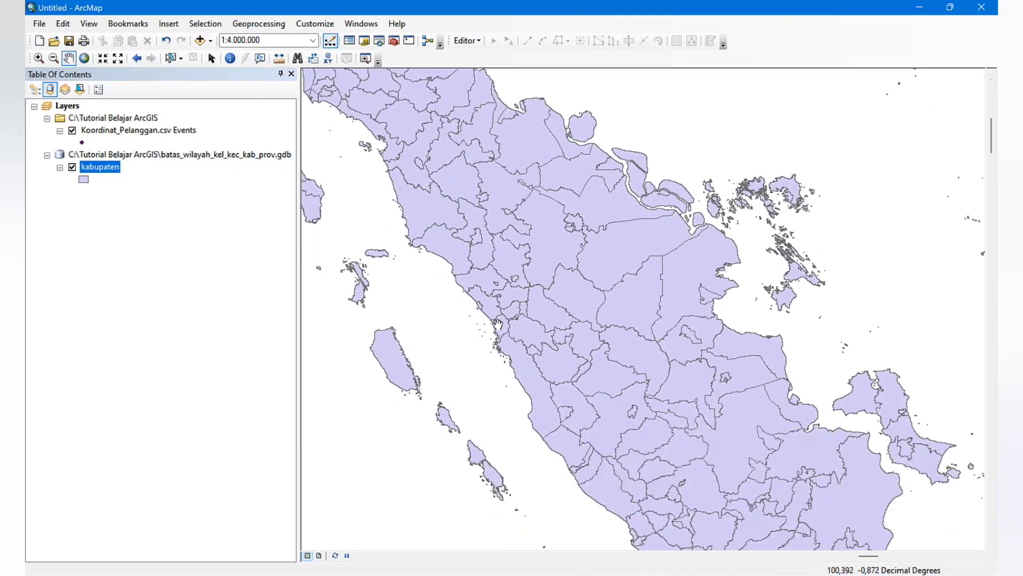
pyautogui.scroll(3, 480, 291)
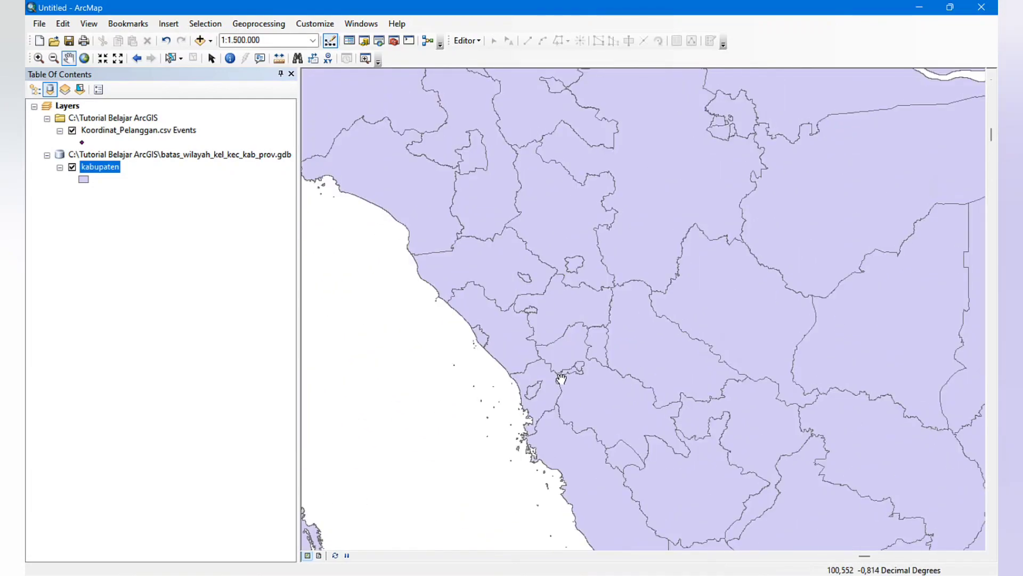
pyautogui.moveTo(561, 379); pyautogui.dragTo(519, 393)
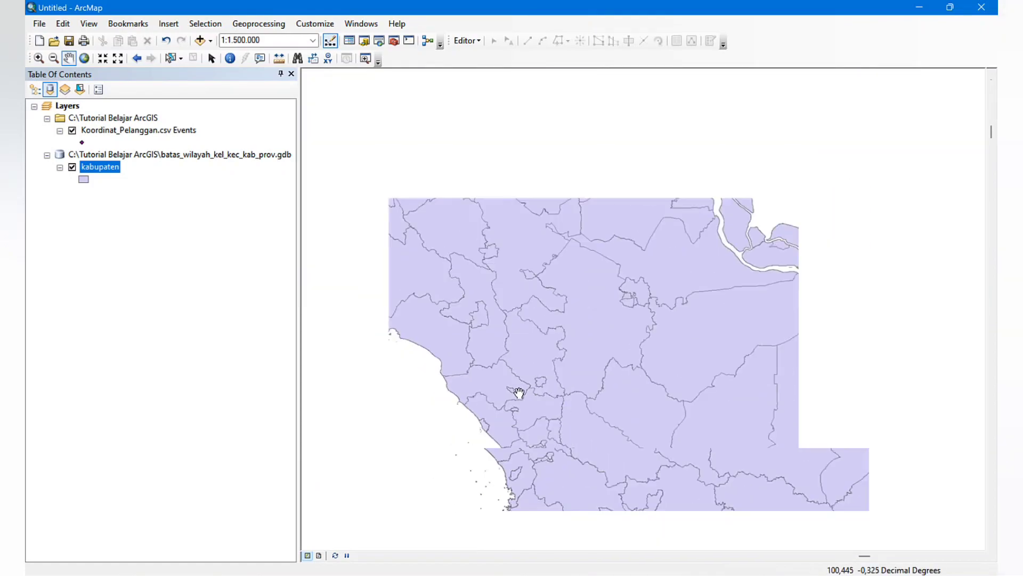
pyautogui.scroll(-2, 519, 393)
pyautogui.moveTo(476, 323); pyautogui.dragTo(560, 412)
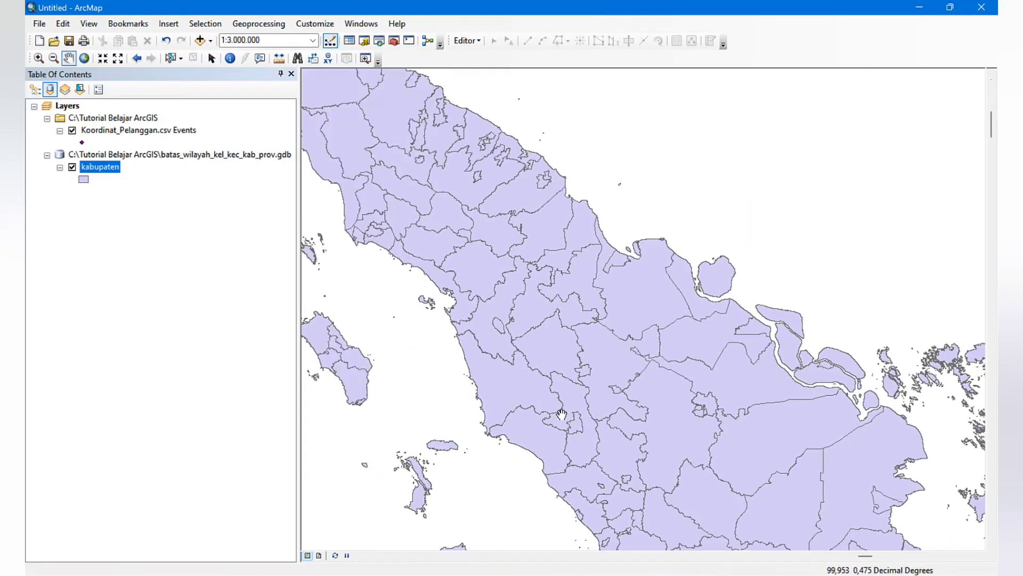
pyautogui.scroll(-2, 561, 419)
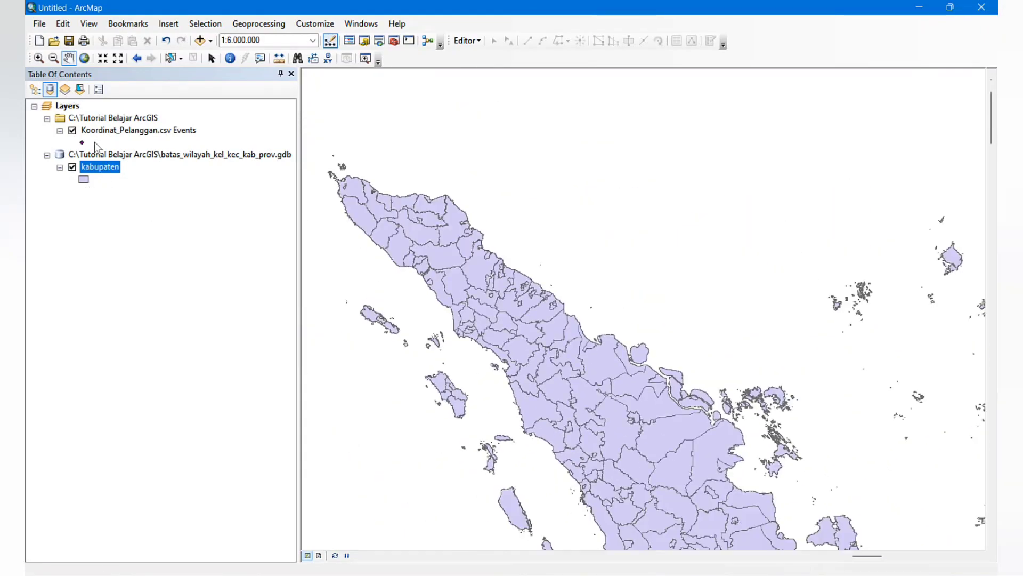
# Enlarge the point symbol of the Koordinat_Pelanggan.csv Events layer and check the map for the customer points.
pyautogui.click(85, 142)
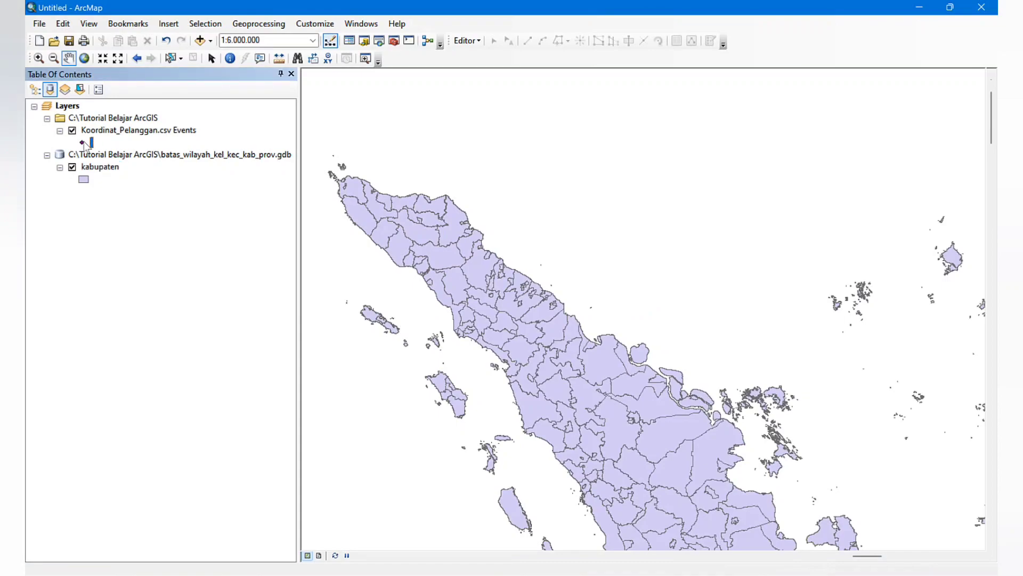
pyautogui.click(84, 143)
pyautogui.click(647, 260)
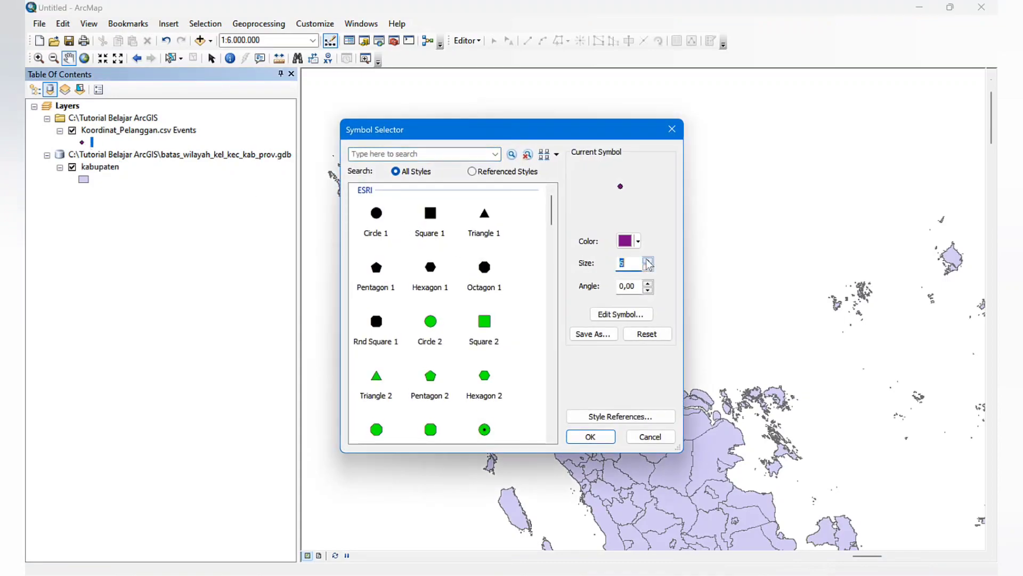
pyautogui.click(648, 260)
pyautogui.click(647, 260)
pyautogui.click(590, 437)
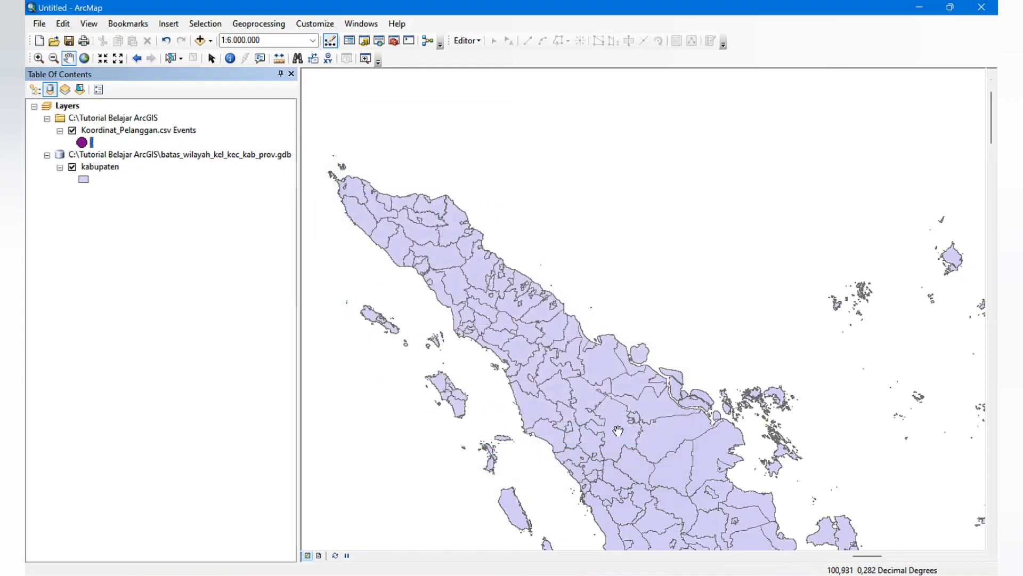
pyautogui.moveTo(635, 434); pyautogui.dragTo(552, 312)
pyautogui.moveTo(603, 416); pyautogui.dragTo(658, 498)
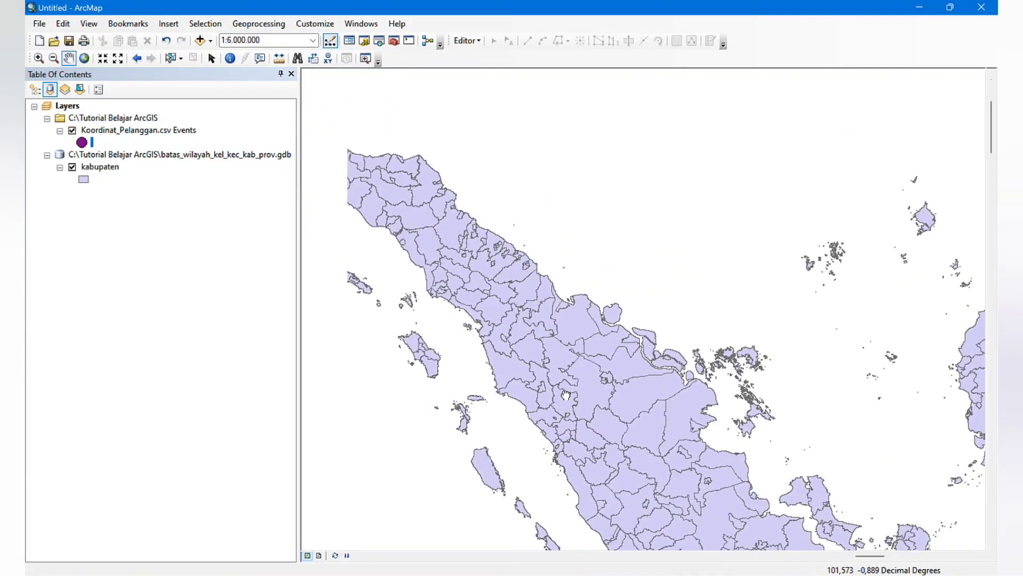
# Remove the Koordinat_Pelanggan.csv Events layer from the map.
pyautogui.click(132, 131)
pyautogui.rightClick(131, 135)
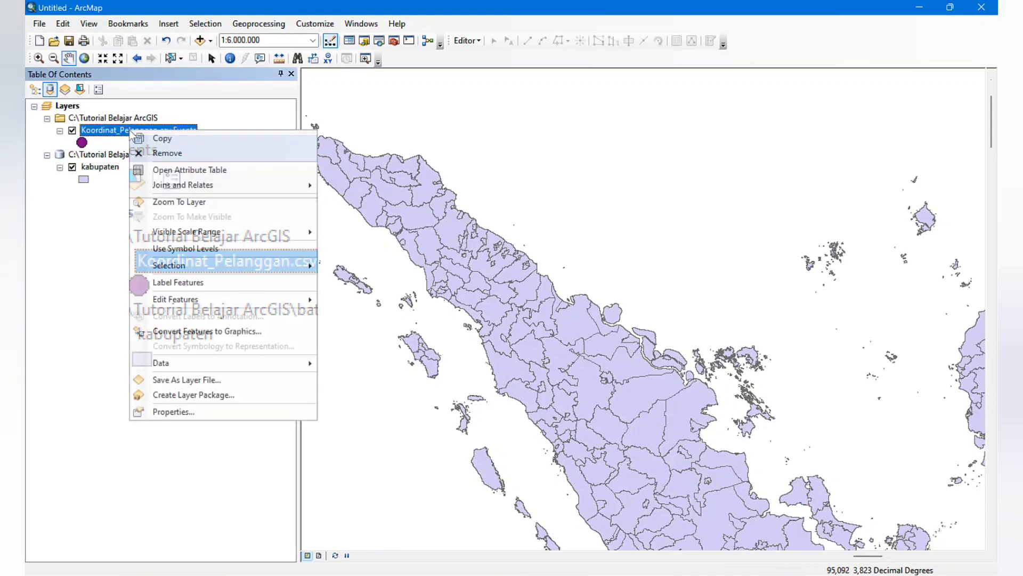
pyautogui.click(164, 152)
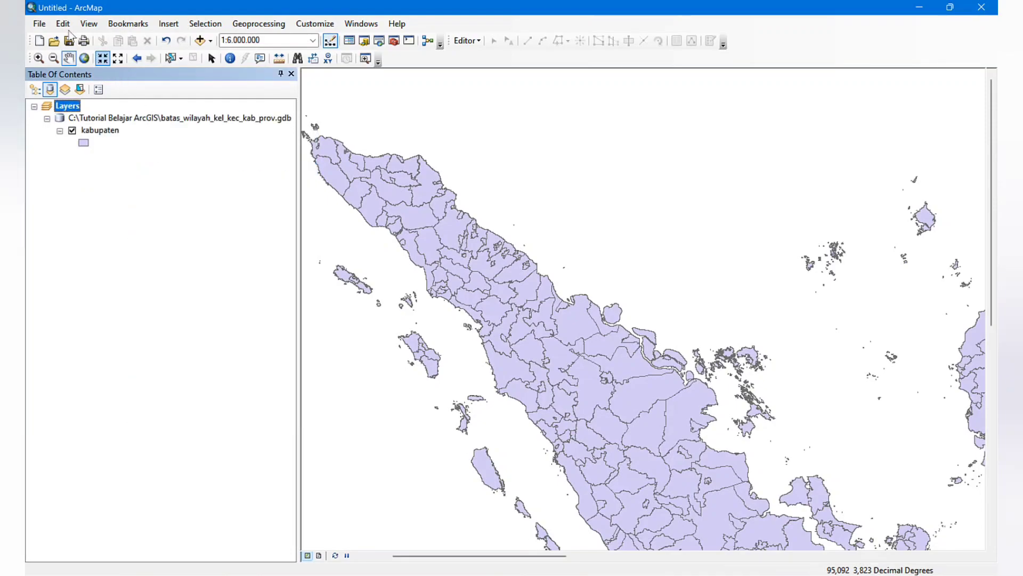
# Start adding XY data to the map again with Koordinat_Pelanggan.csv from the Tutorial Belajar ArcGIS folder as the table.
pyautogui.click(39, 24)
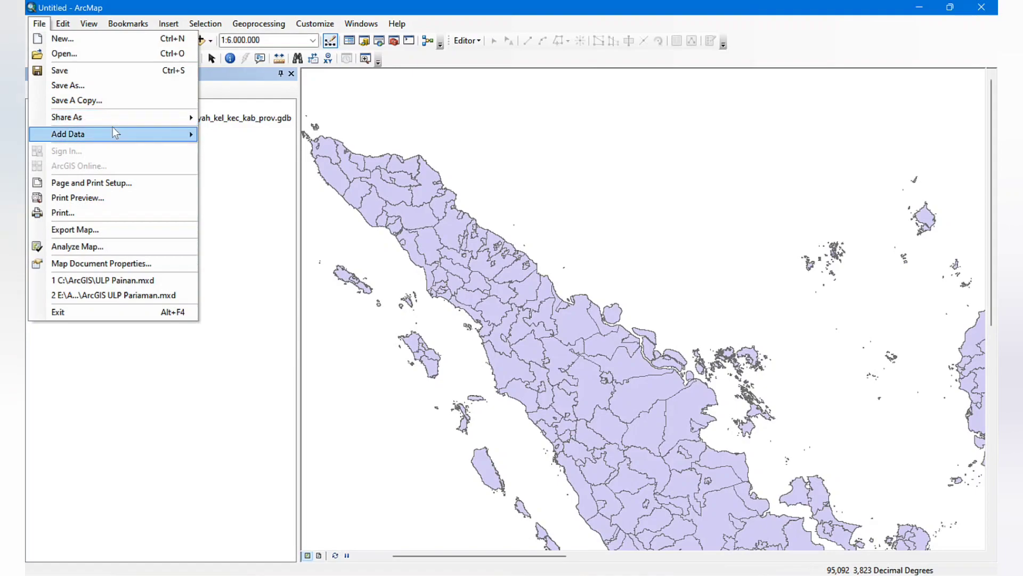
pyautogui.moveTo(122, 133)
pyautogui.click(248, 183)
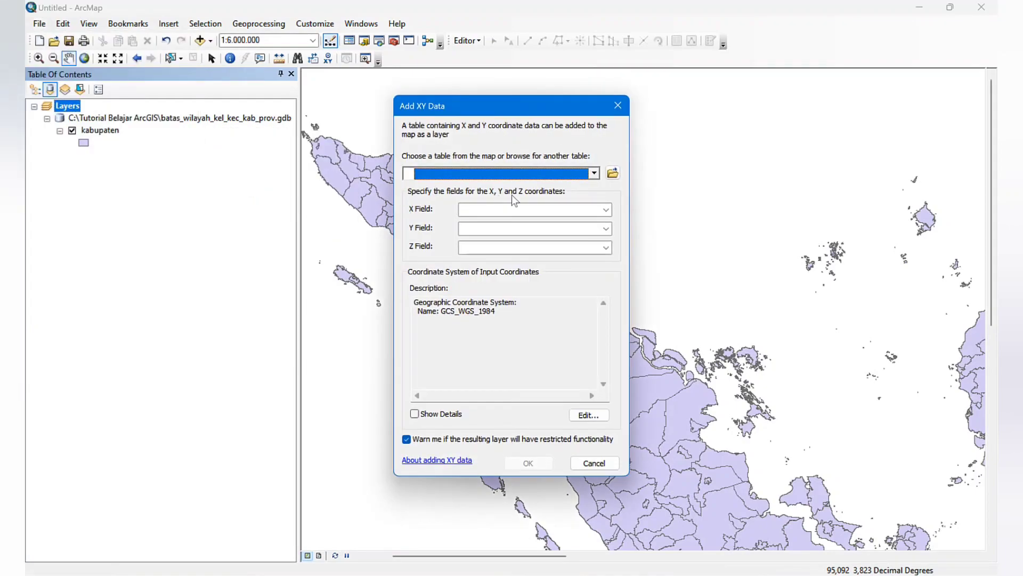
pyautogui.click(612, 173)
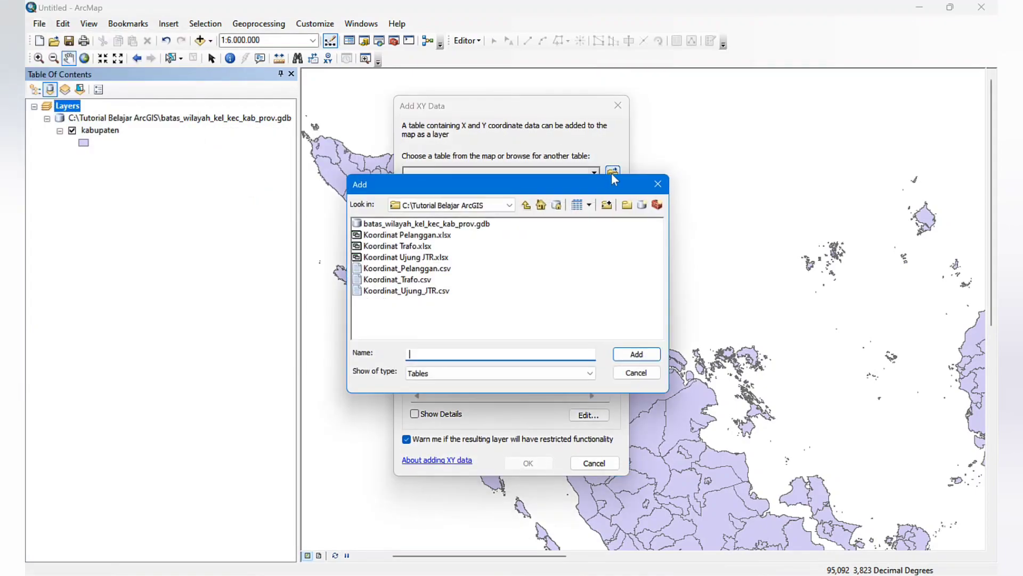
pyautogui.doubleClick(421, 270)
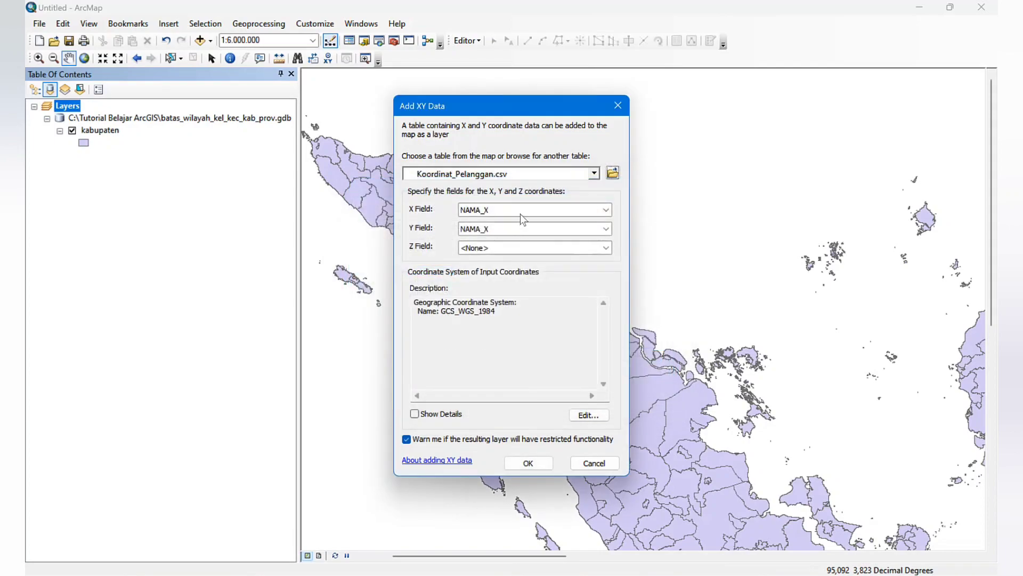
# Set the X Field to KOORDINAT Y and the Y Field to KOORDINAT X, then add the layer despite the missing Object-ID field.
pyautogui.click(520, 214)
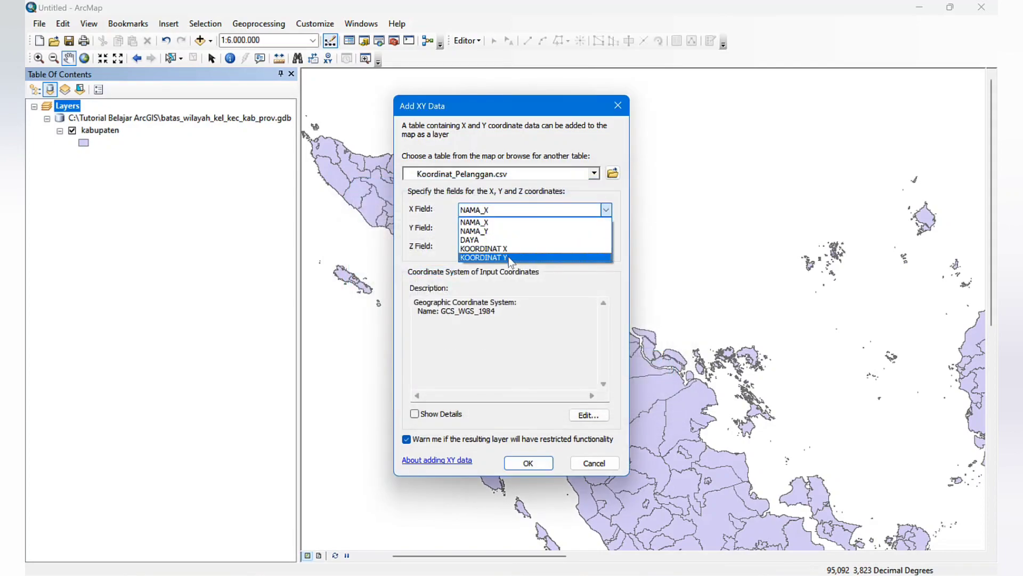
pyautogui.click(509, 258)
pyautogui.click(508, 229)
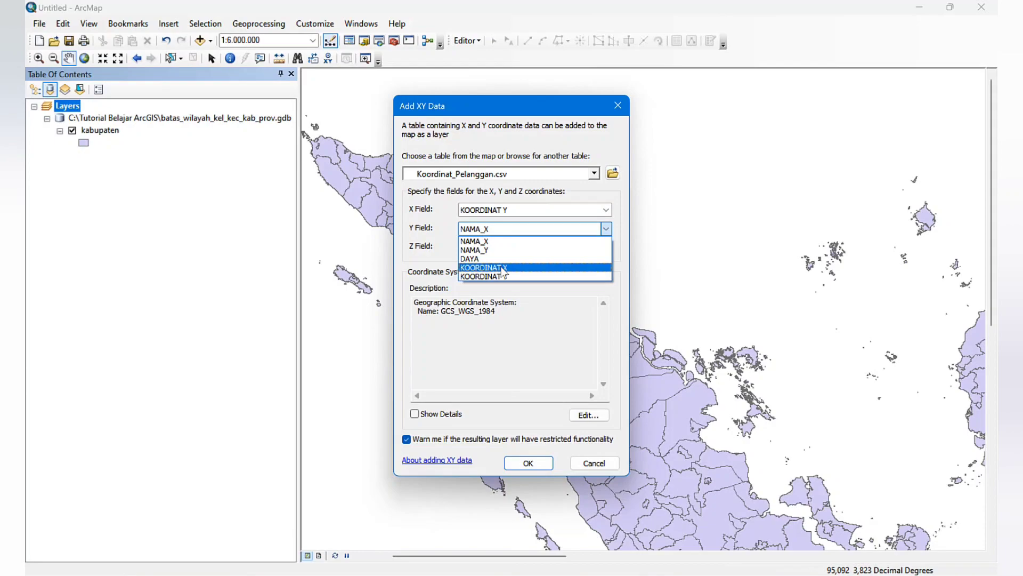
pyautogui.click(504, 268)
pyautogui.click(530, 462)
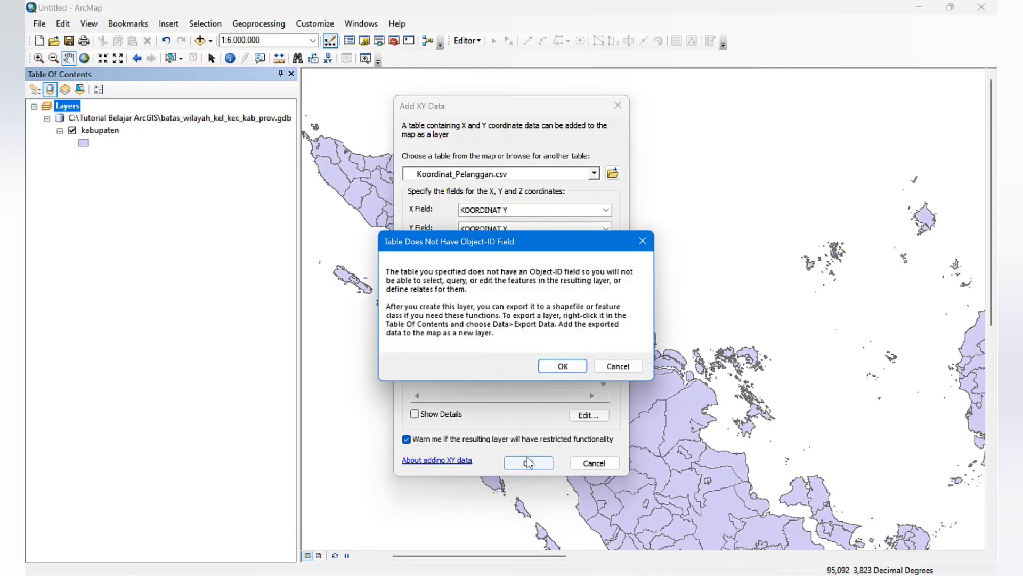
pyautogui.click(555, 367)
# Examine the plotted customer points up close on the west coast of Sumatra.
pyautogui.scroll(5, 549, 375)
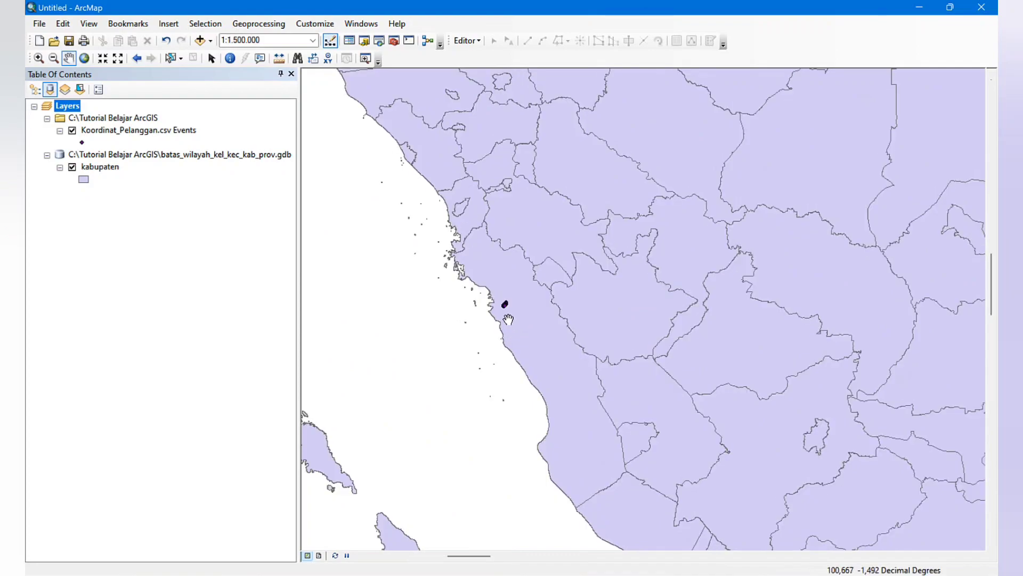
pyautogui.scroll(3, 512, 324)
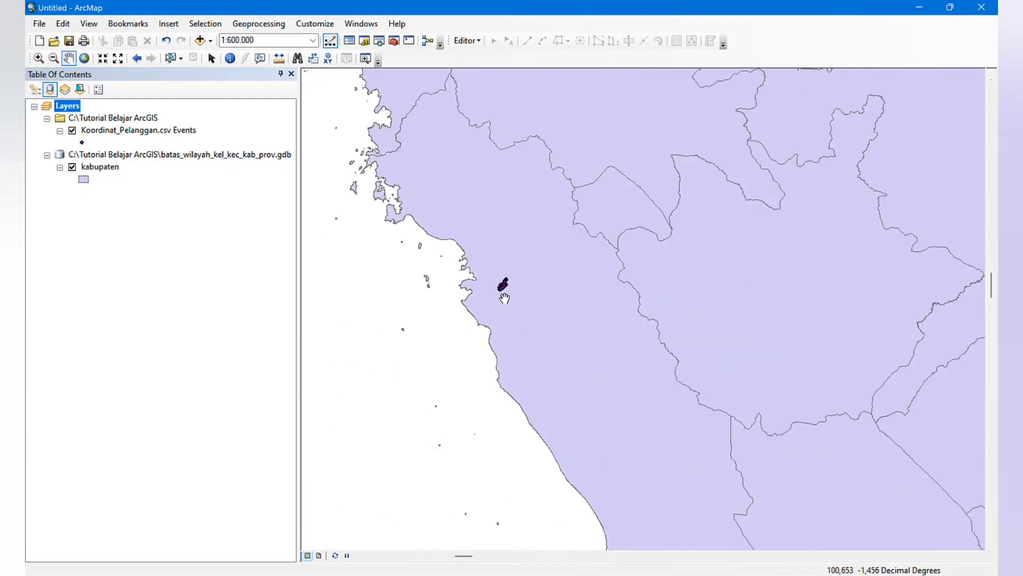
pyautogui.scroll(5, 503, 296)
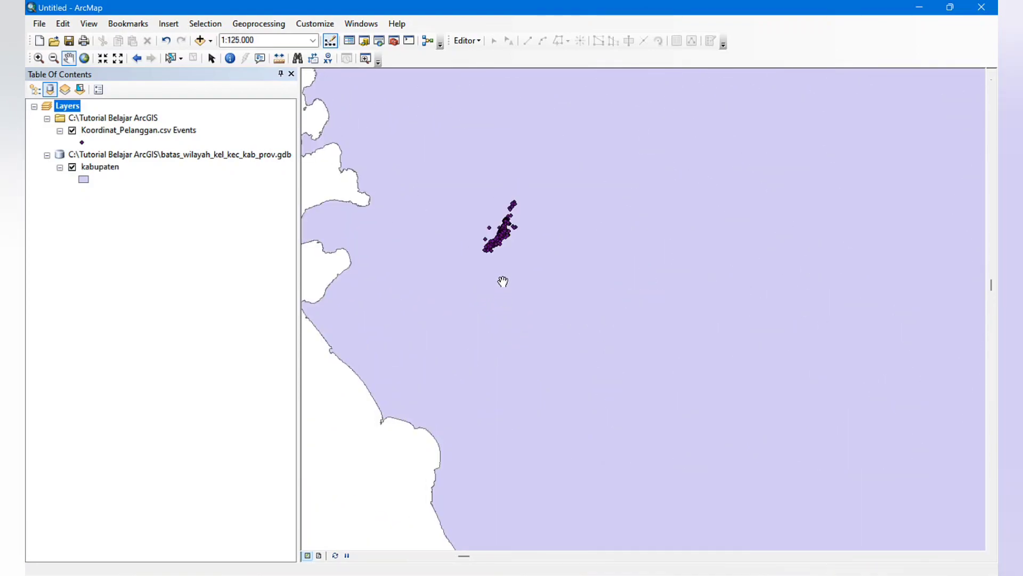
pyautogui.moveTo(501, 258); pyautogui.dragTo(529, 340)
pyautogui.scroll(1, 524, 303)
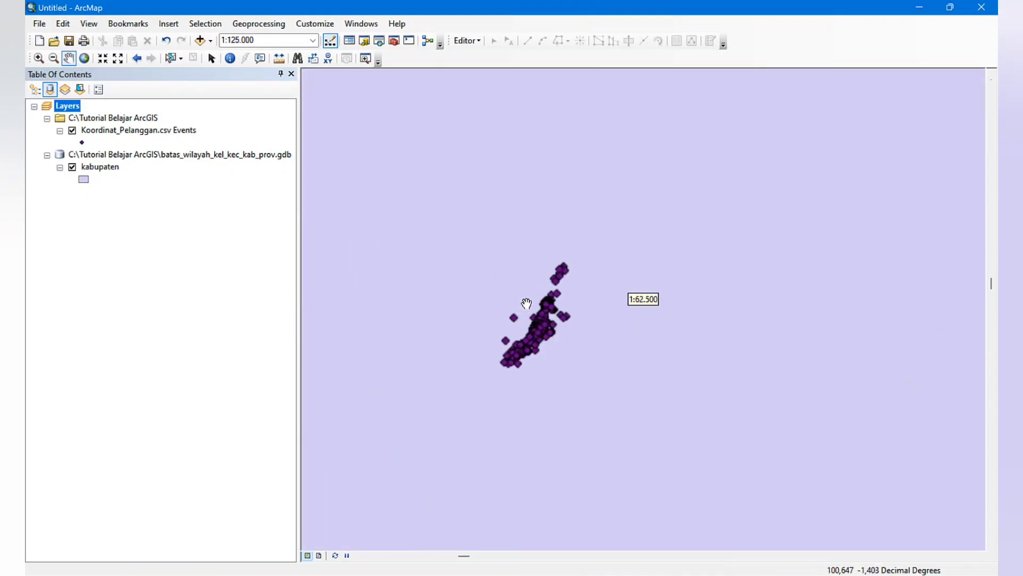
pyautogui.scroll(3, 546, 299)
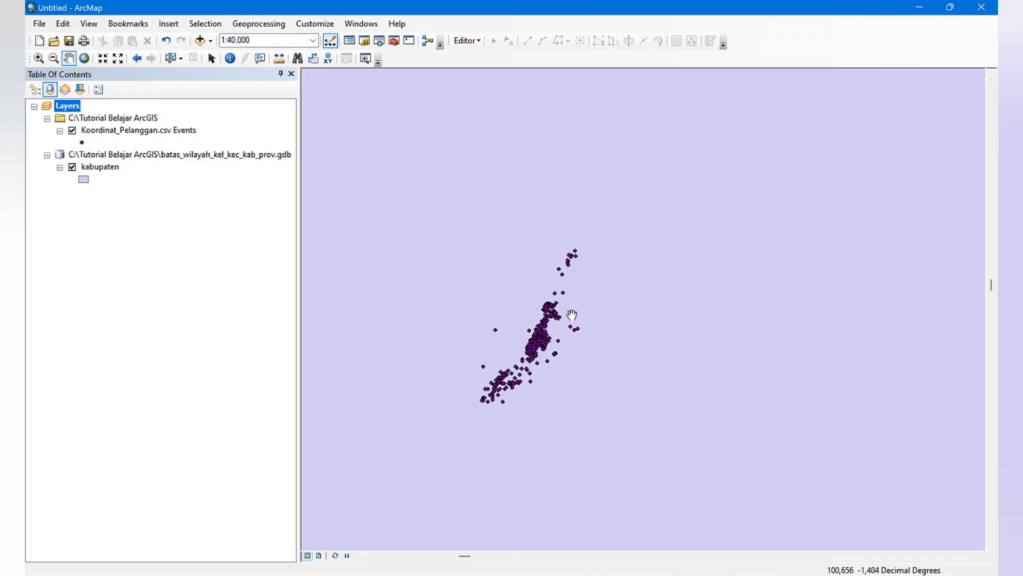
pyautogui.moveTo(572, 340); pyautogui.dragTo(569, 297)
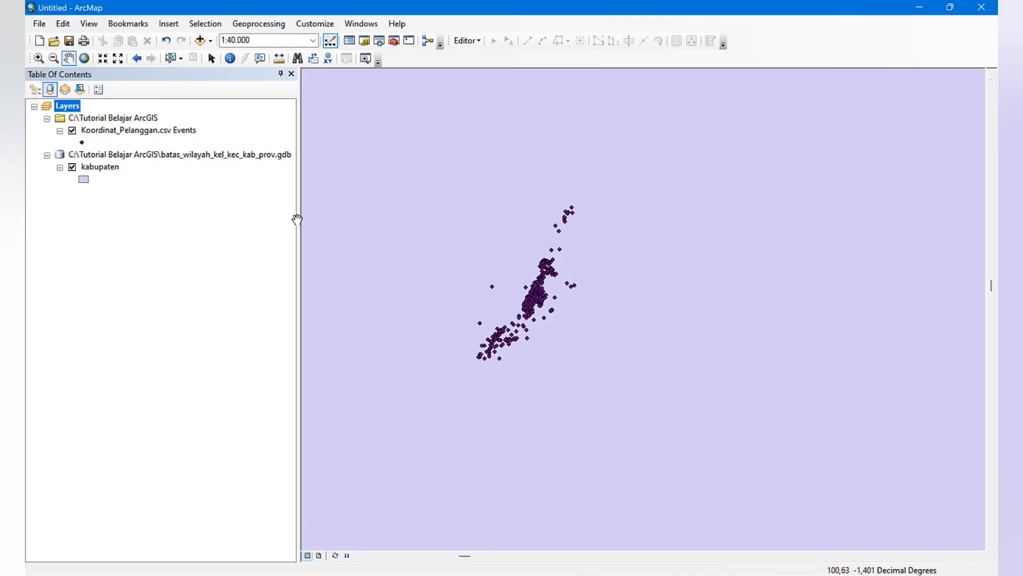
# Change the symbol colour of the Koordinat_Pelanggan.csv Events points to black.
pyautogui.click(82, 143)
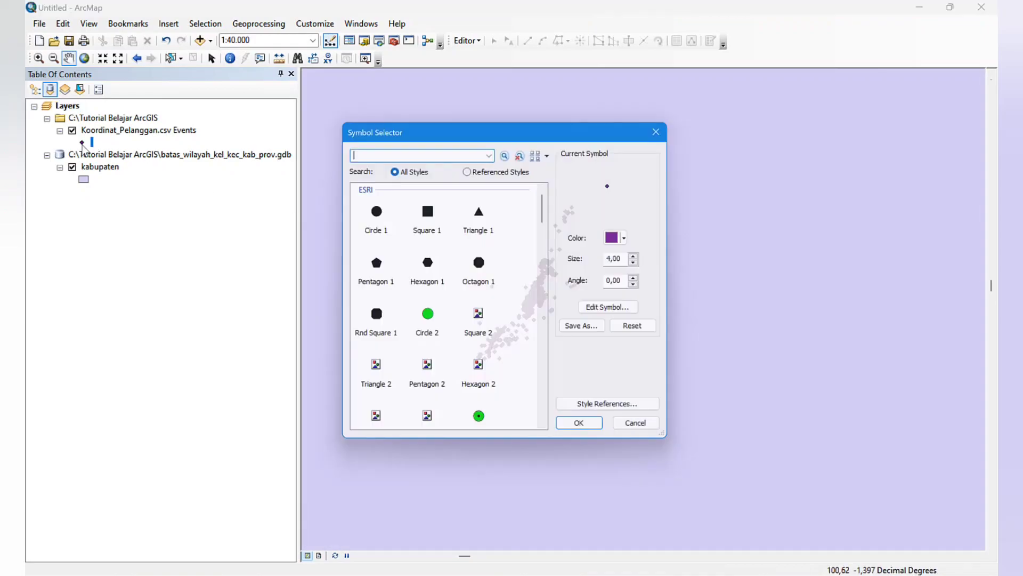
pyautogui.click(636, 244)
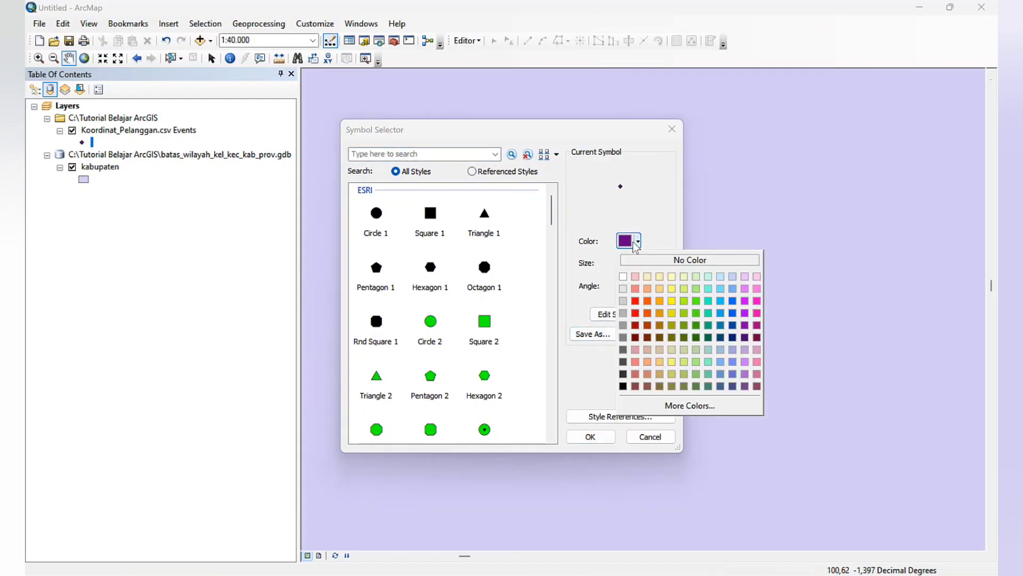
pyautogui.click(623, 386)
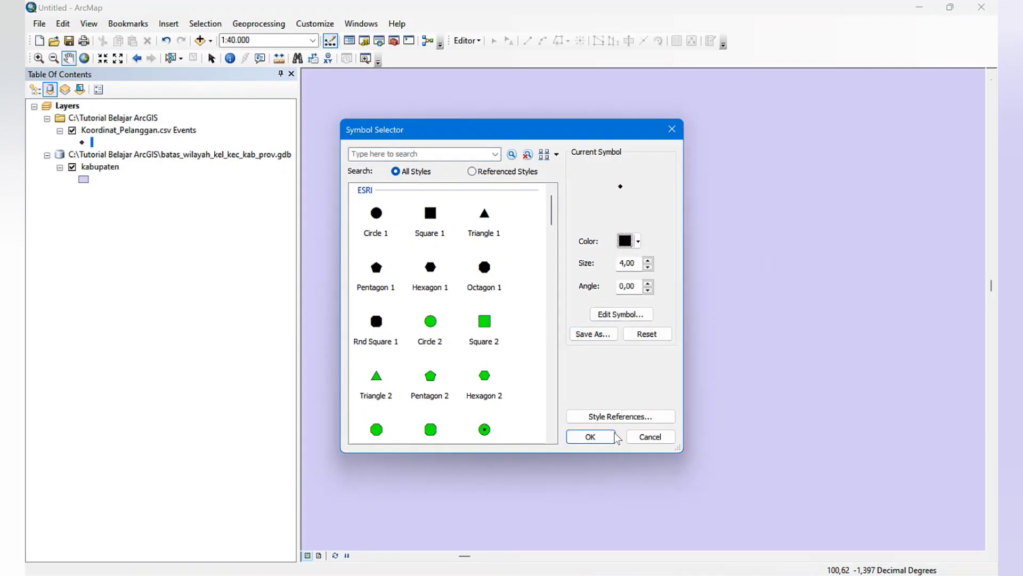
pyautogui.click(590, 436)
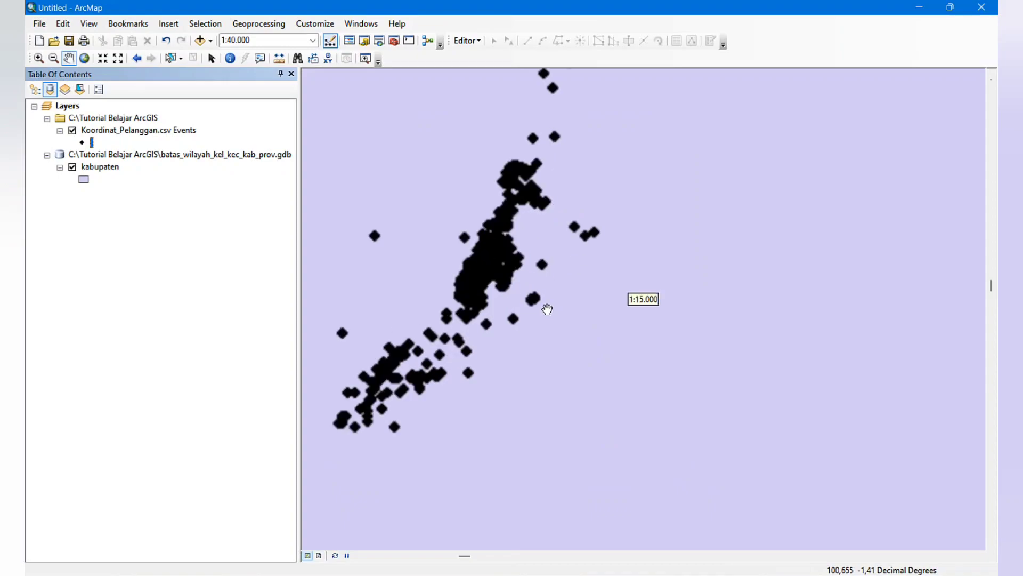
pyautogui.scroll(2, 541, 296)
pyautogui.scroll(-2, 594, 330)
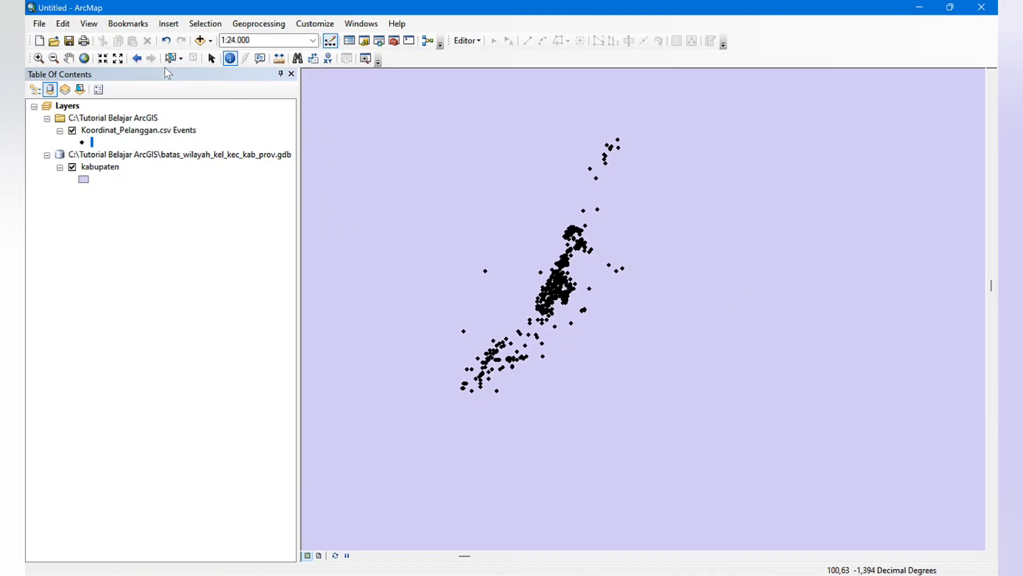
pyautogui.click(68, 58)
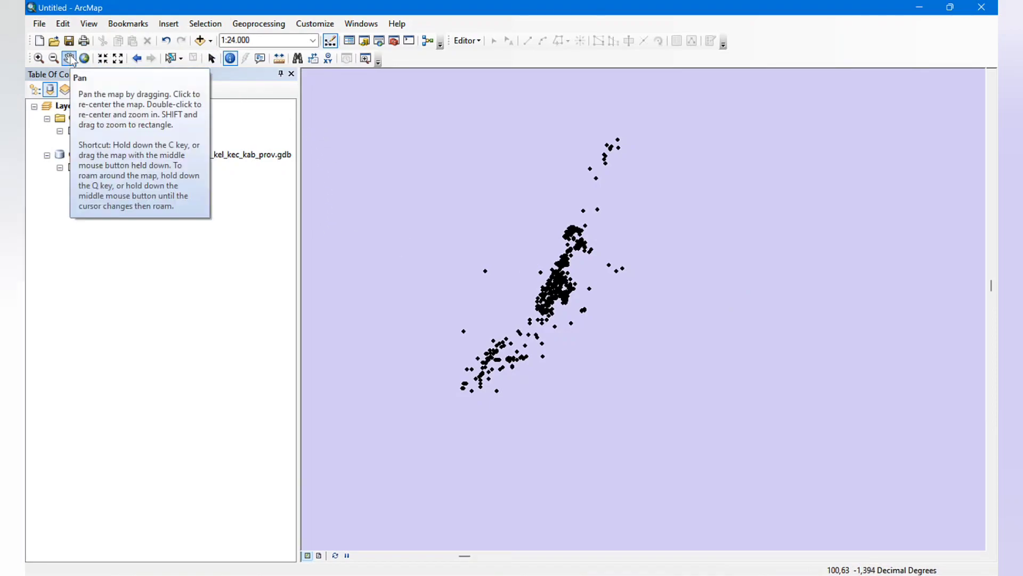
# Start adding XY data to the map with Koordinat_Trafo.csv from the Tutorial Belajar ArcGIS folder as the table.
pyautogui.click(43, 26)
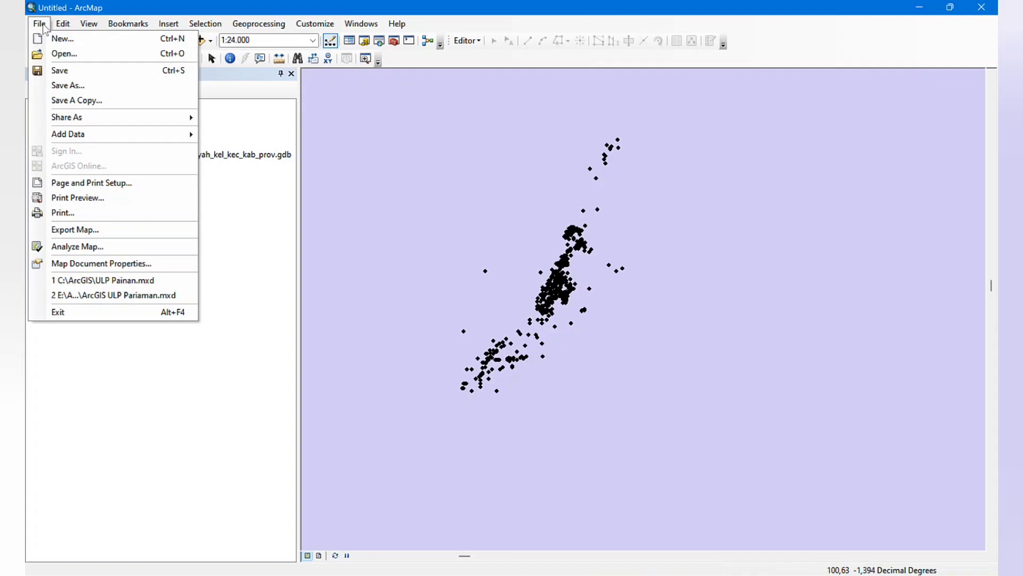
pyautogui.click(57, 25)
pyautogui.click(40, 24)
pyautogui.moveTo(91, 135)
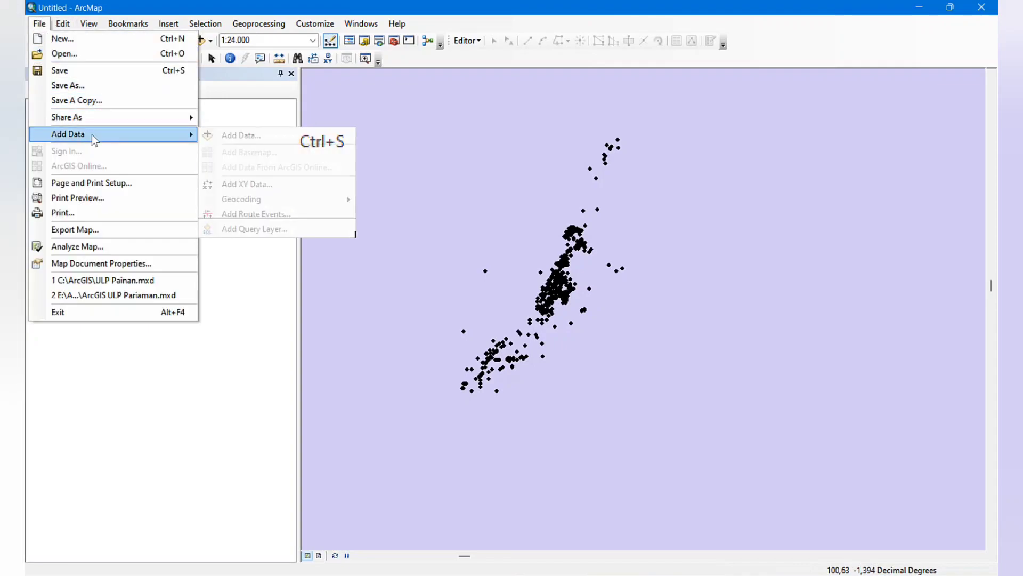
pyautogui.click(254, 189)
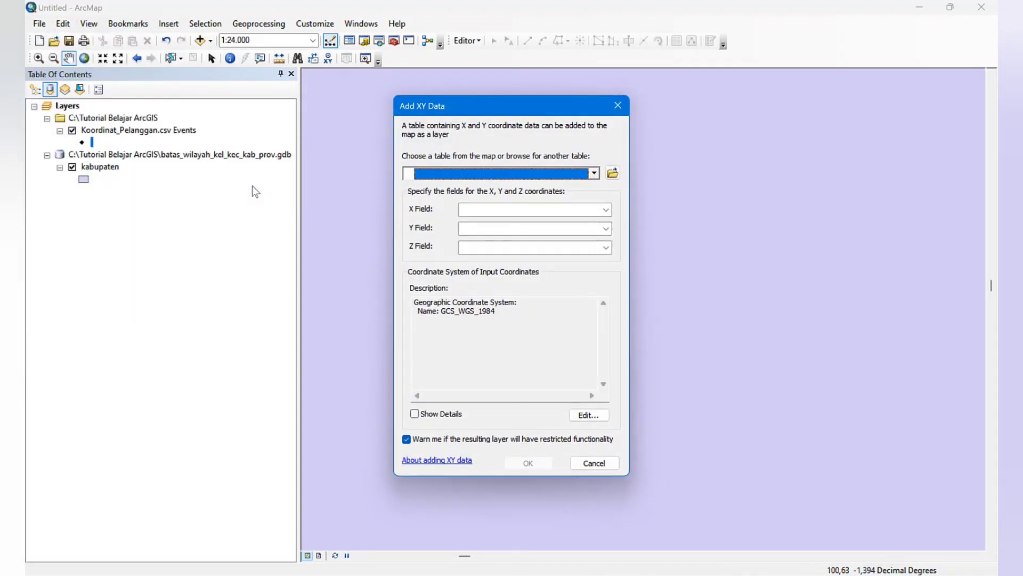
pyautogui.click(613, 173)
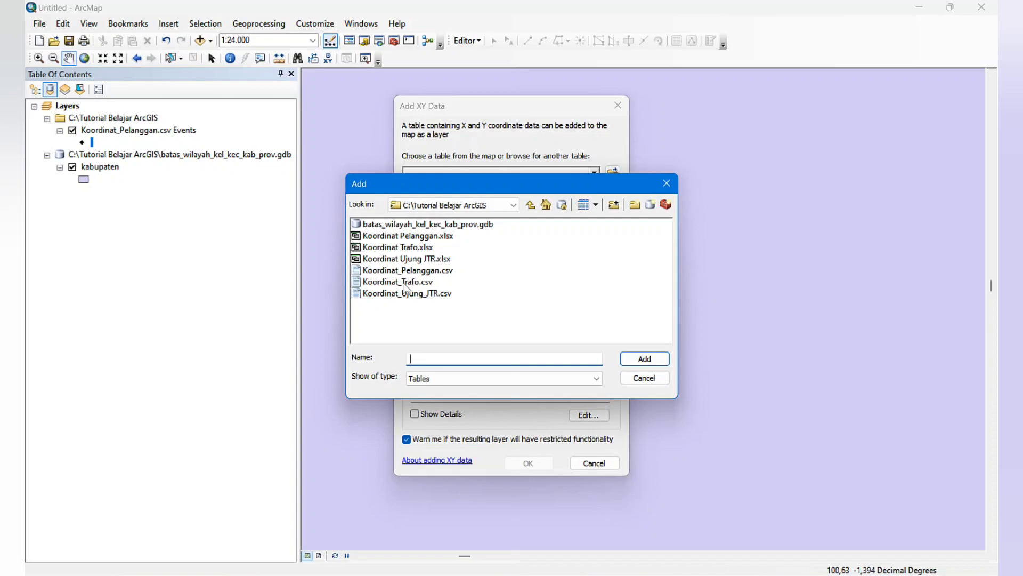
pyautogui.click(408, 282)
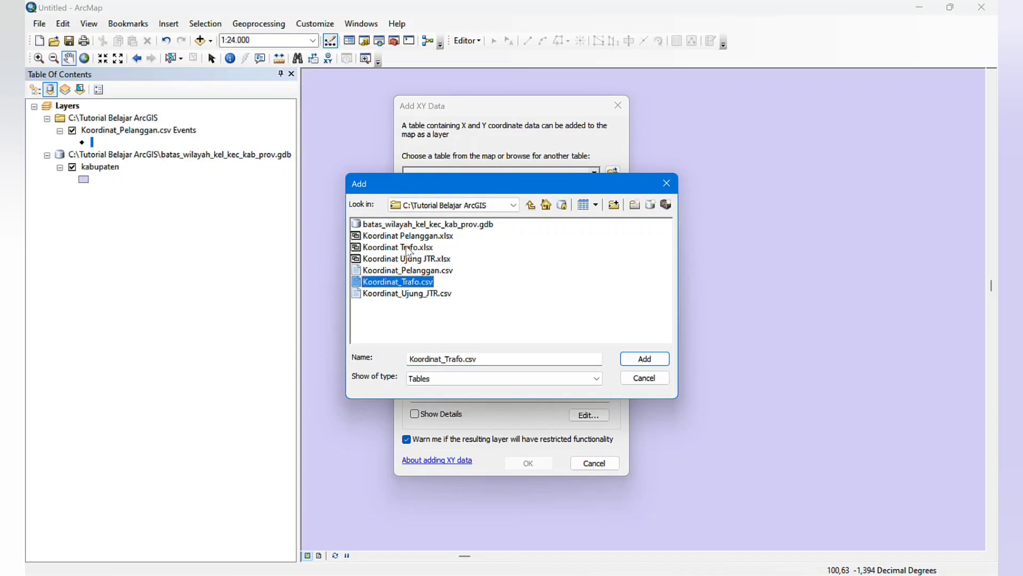
pyautogui.click(640, 357)
# Set the X Field to KOORDINAT X and the Y Field to KOORDINAT Y for the transformer table.
pyautogui.click(605, 210)
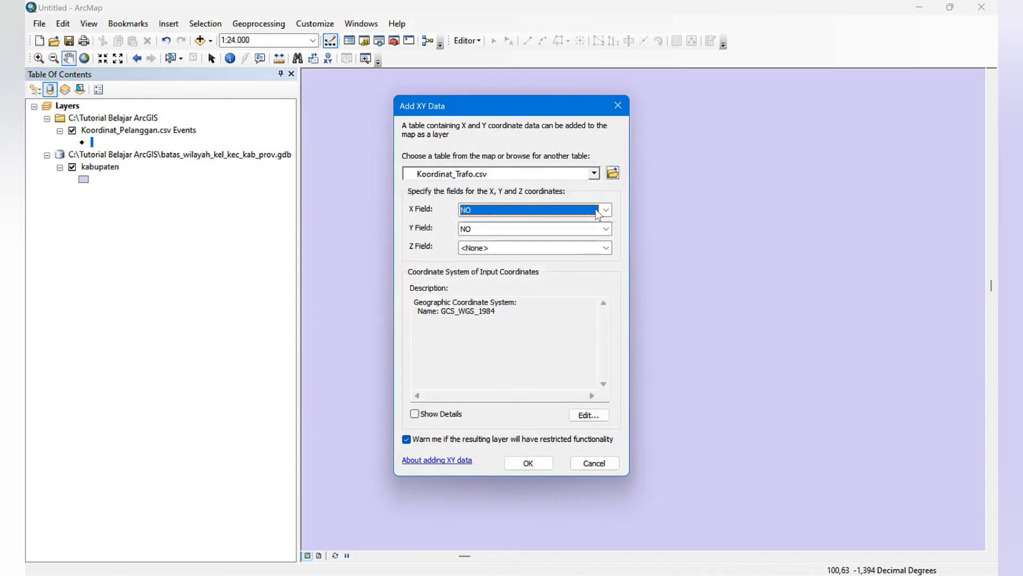
pyautogui.click(562, 239)
pyautogui.click(561, 231)
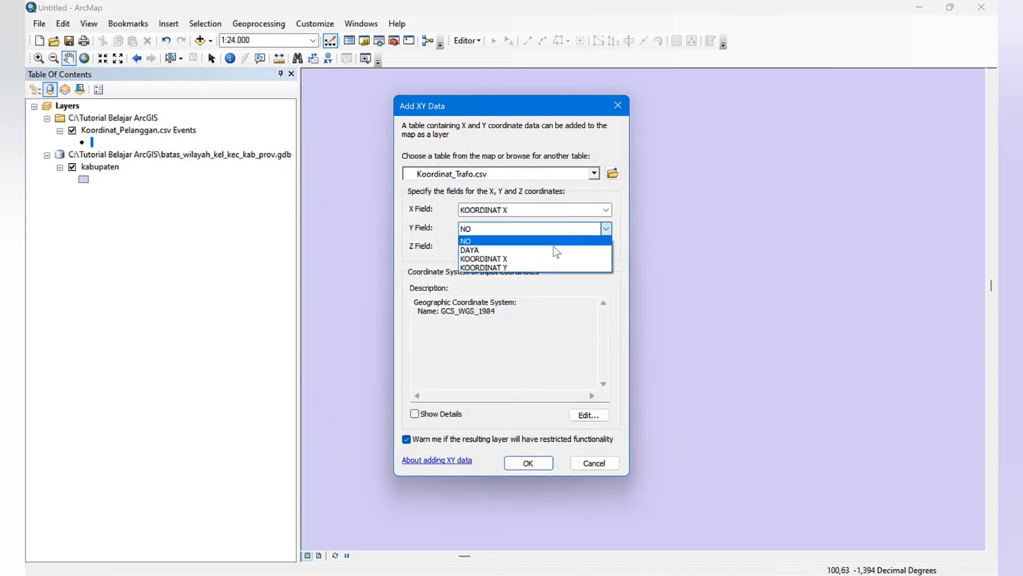
pyautogui.click(547, 265)
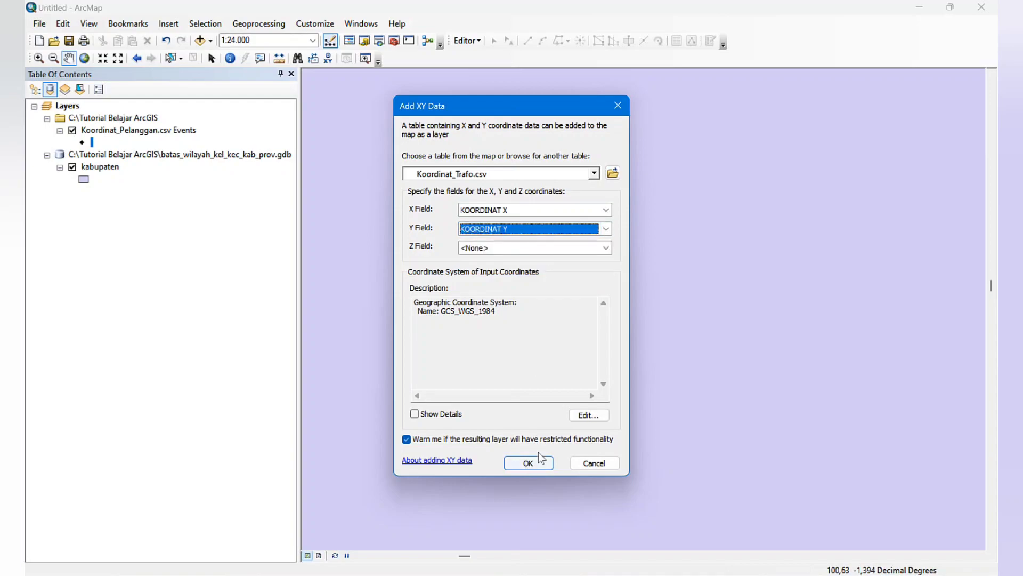
# Assign the WGS 1984 coordinate system to the transformer coordinates and add the layer despite the missing Object-ID field.
pyautogui.click(587, 417)
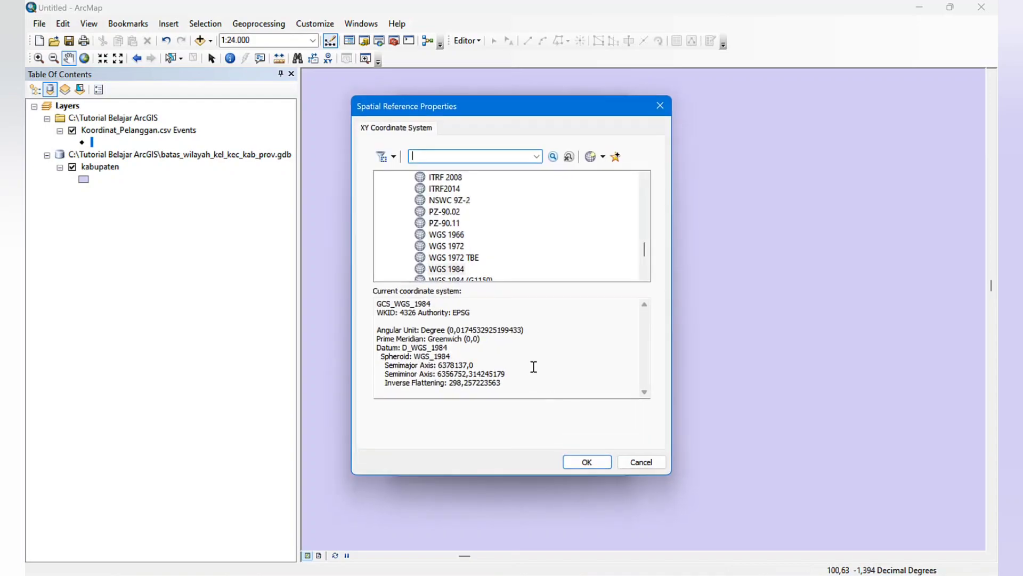
pyautogui.click(455, 273)
pyautogui.click(579, 462)
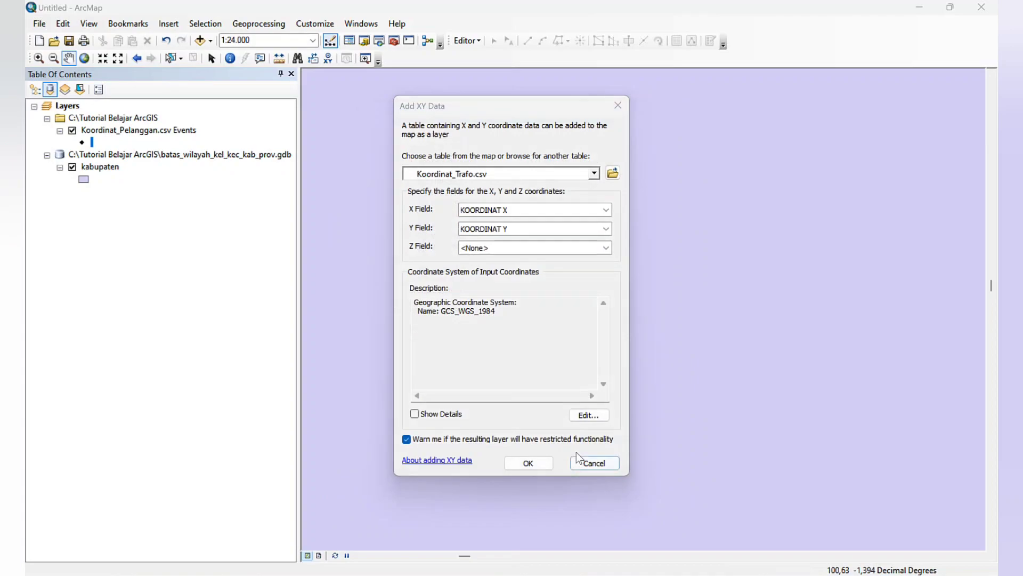
pyautogui.click(528, 462)
pyautogui.click(563, 366)
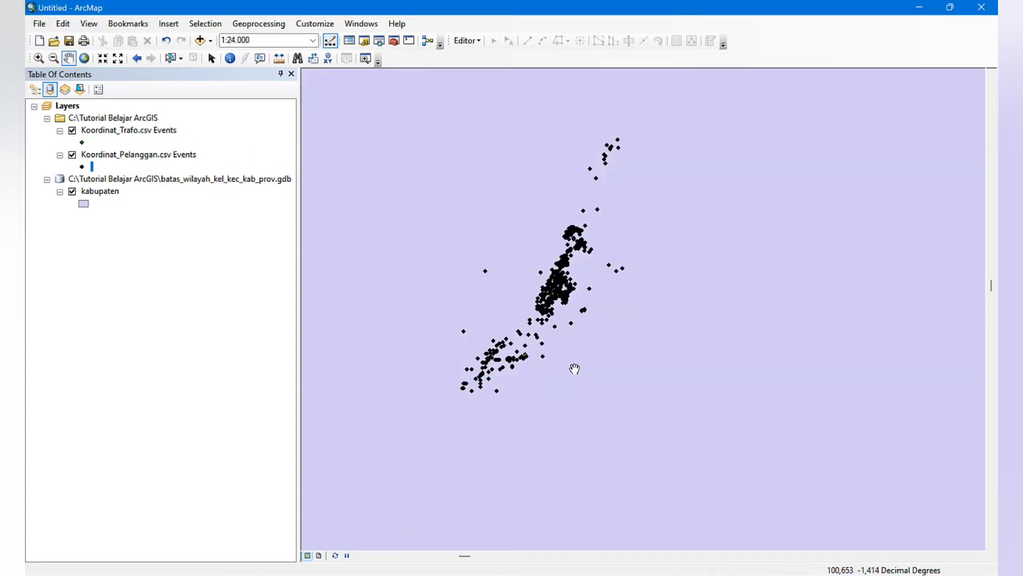
# Change the Koordinat_Trafo.csv Events symbol to a red Triangle 2, and dismiss the drawing errors window.
pyautogui.click(83, 142)
pyautogui.click(377, 379)
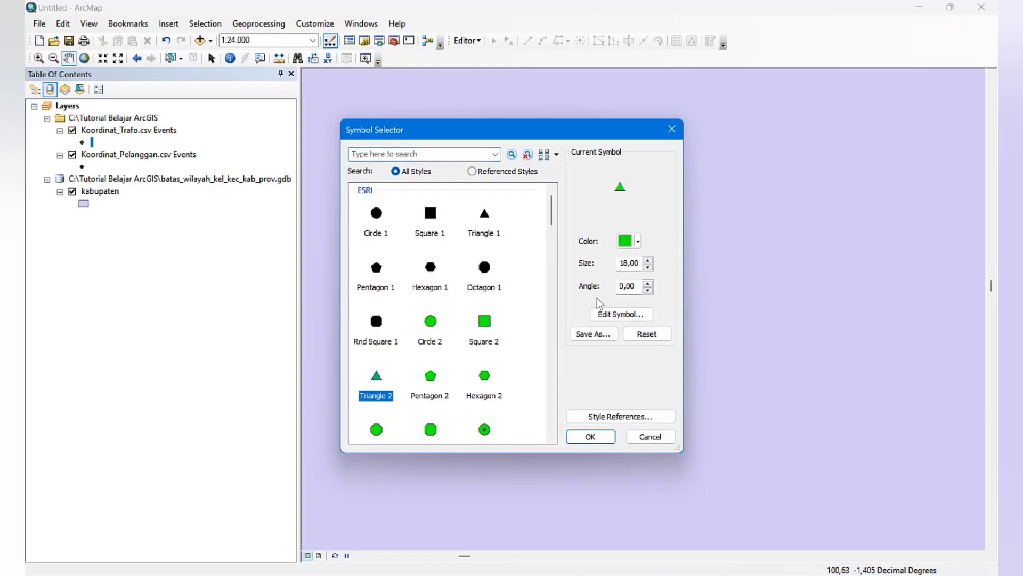
pyautogui.click(637, 241)
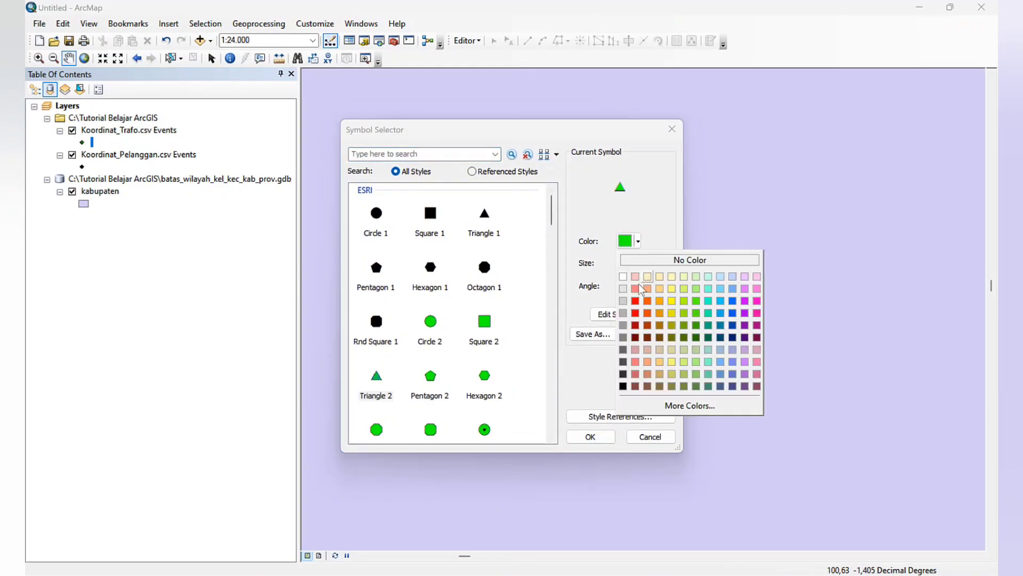
pyautogui.click(636, 300)
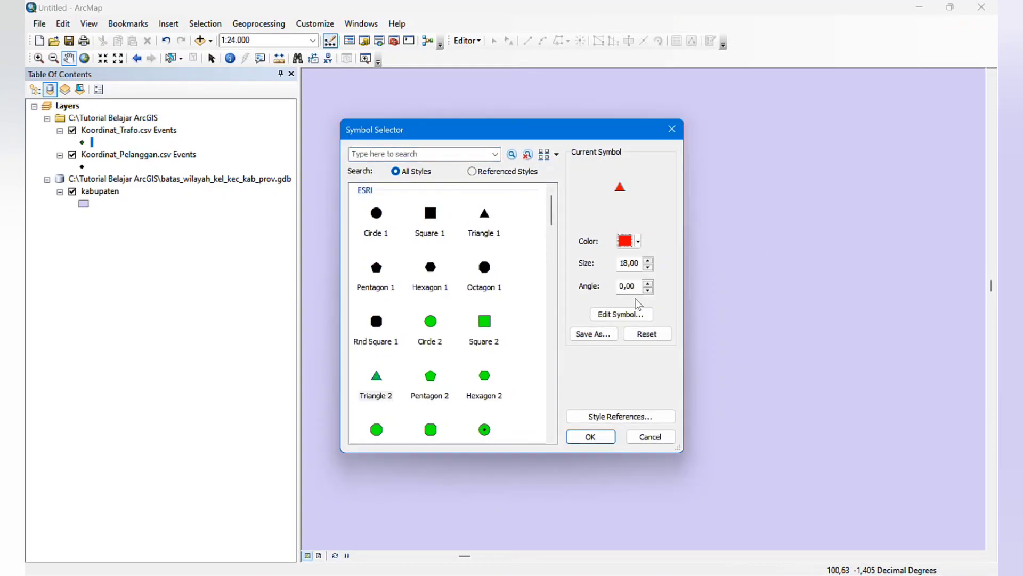
pyautogui.click(591, 436)
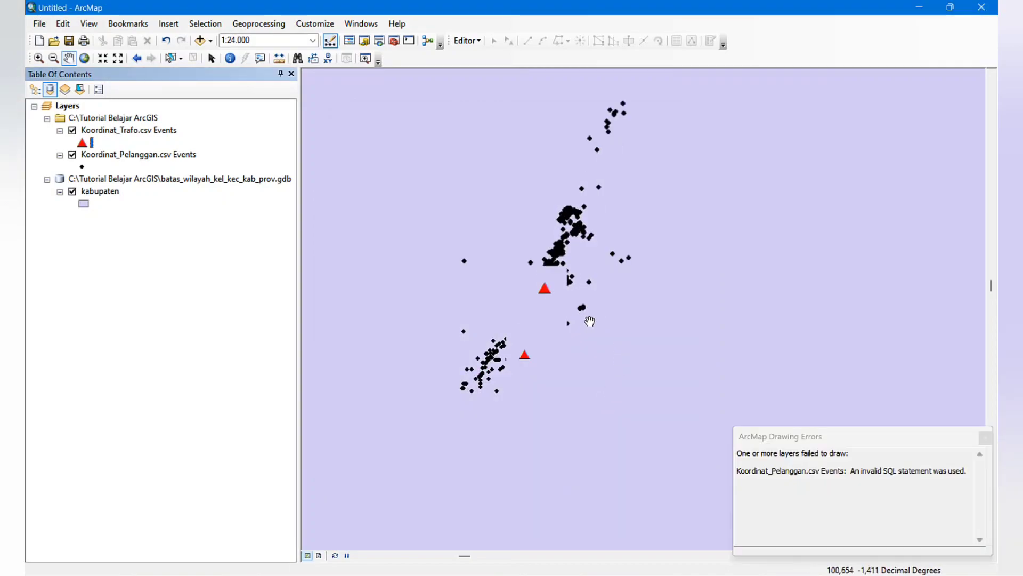
pyautogui.scroll(1, 589, 321)
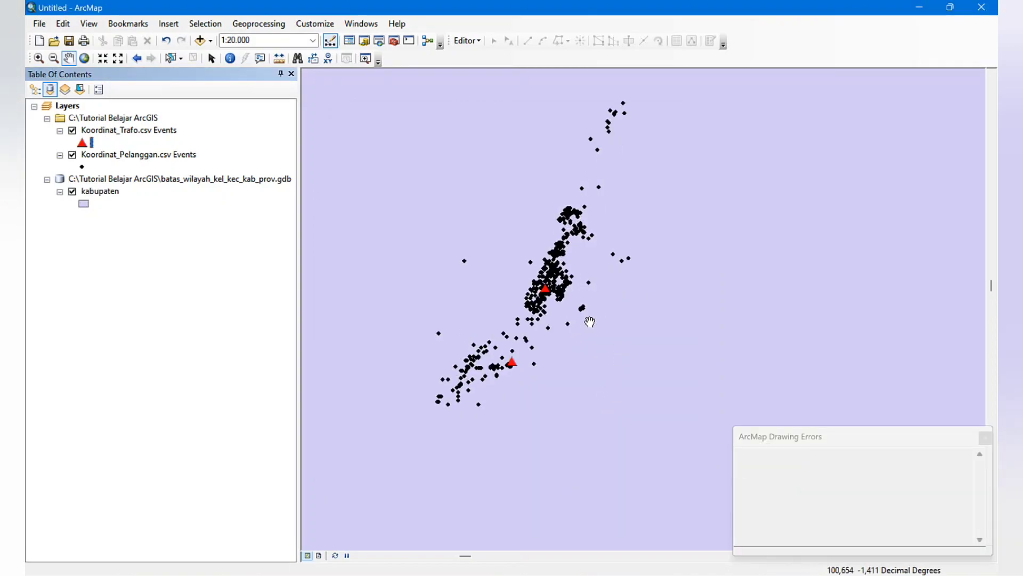
pyautogui.moveTo(602, 267); pyautogui.dragTo(601, 308)
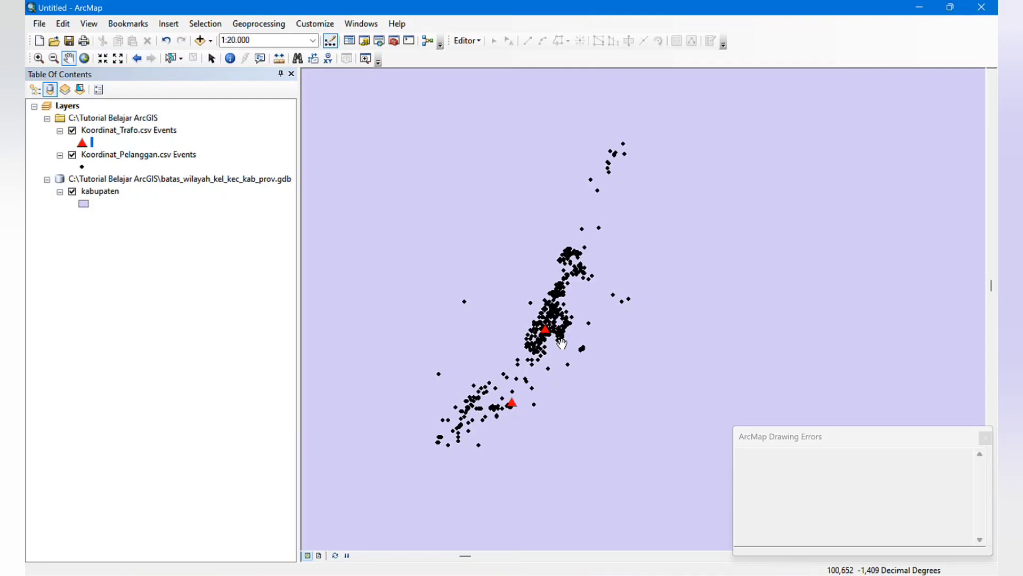
pyautogui.click(985, 437)
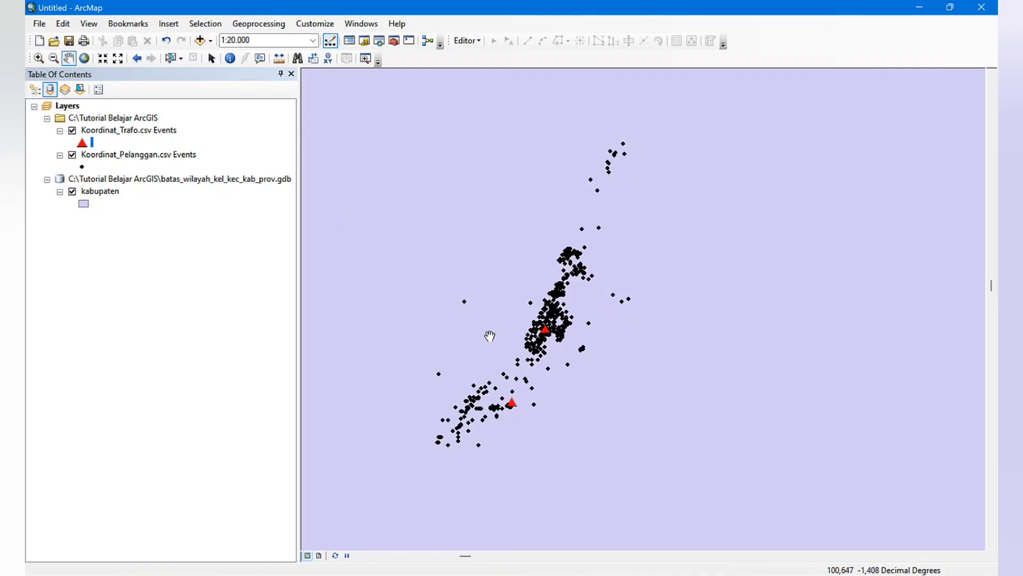
# Start adding XY data to the map with Koordinat_Ujung_JTR.csv from the Tutorial Belajar ArcGIS folder as the table.
pyautogui.click(39, 23)
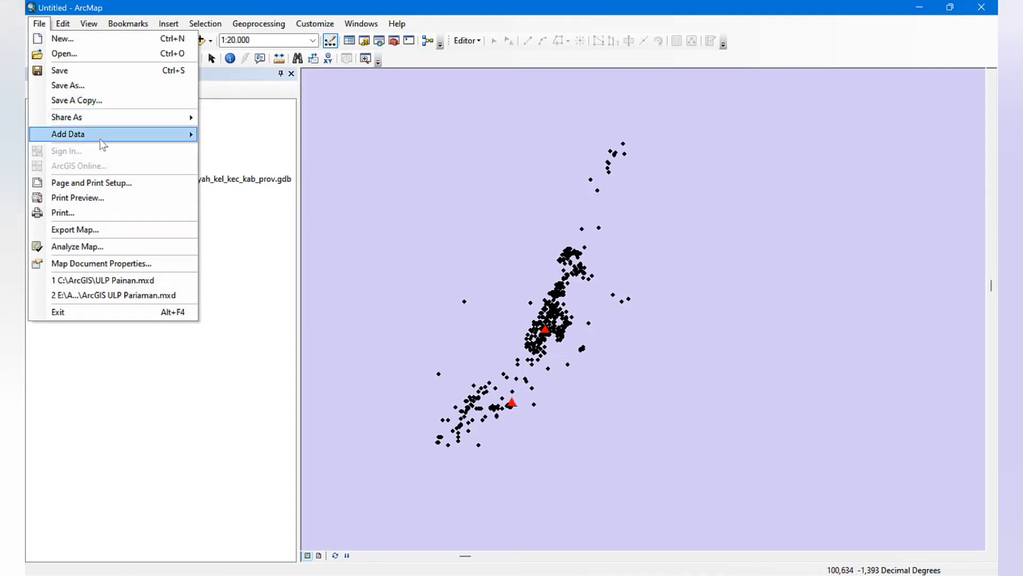
pyautogui.moveTo(152, 137)
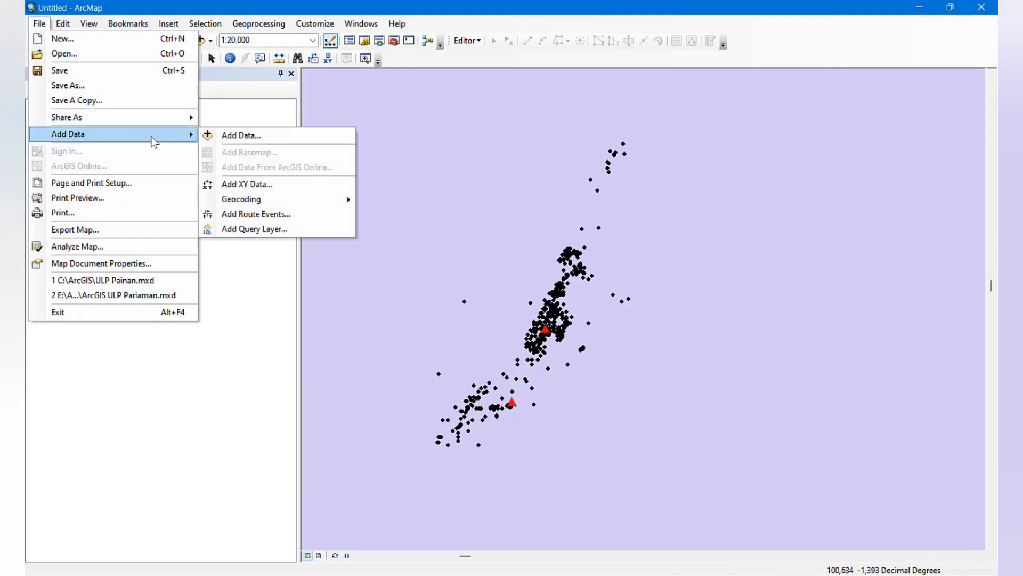
pyautogui.click(247, 184)
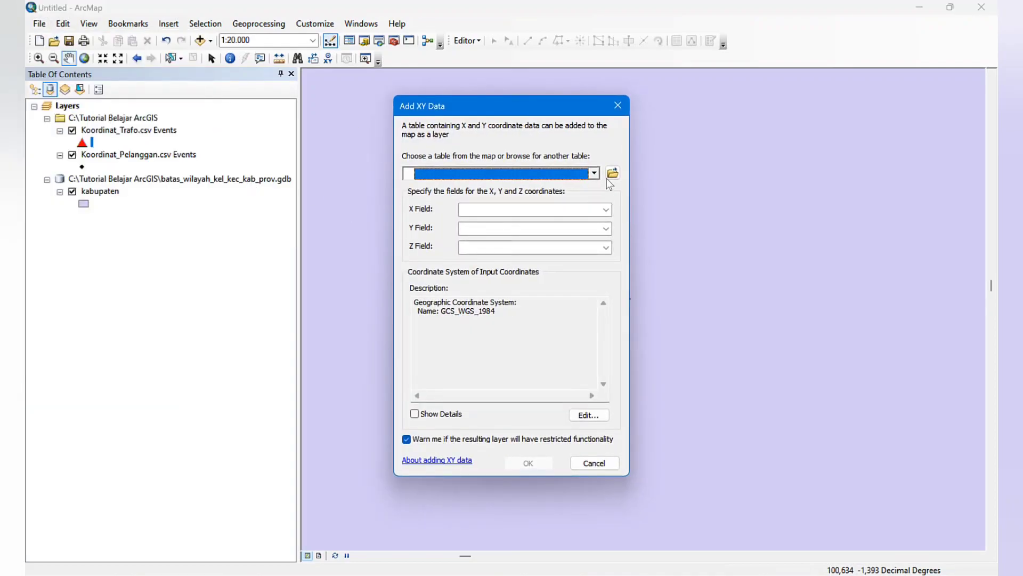
pyautogui.click(613, 173)
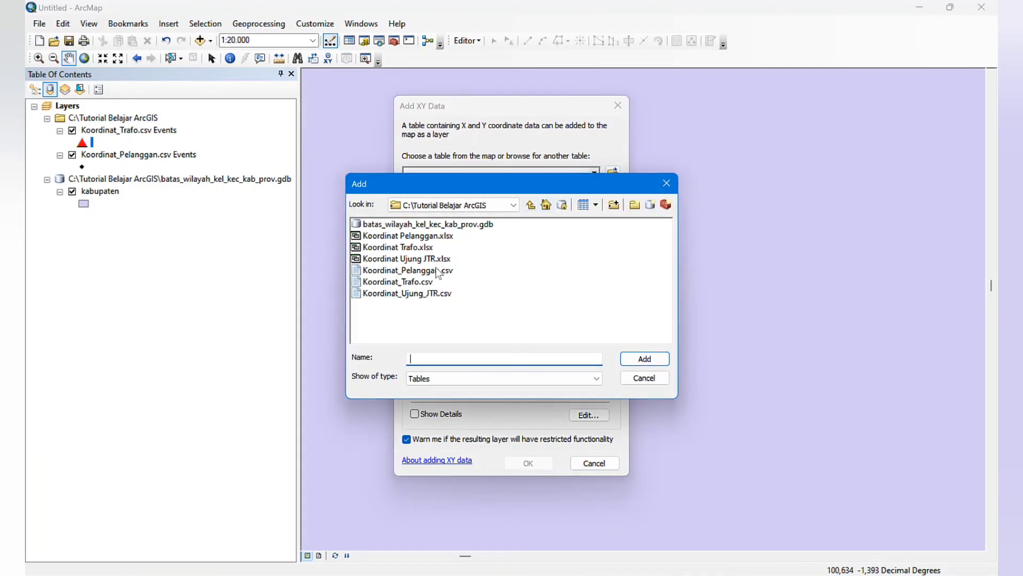
pyautogui.click(405, 295)
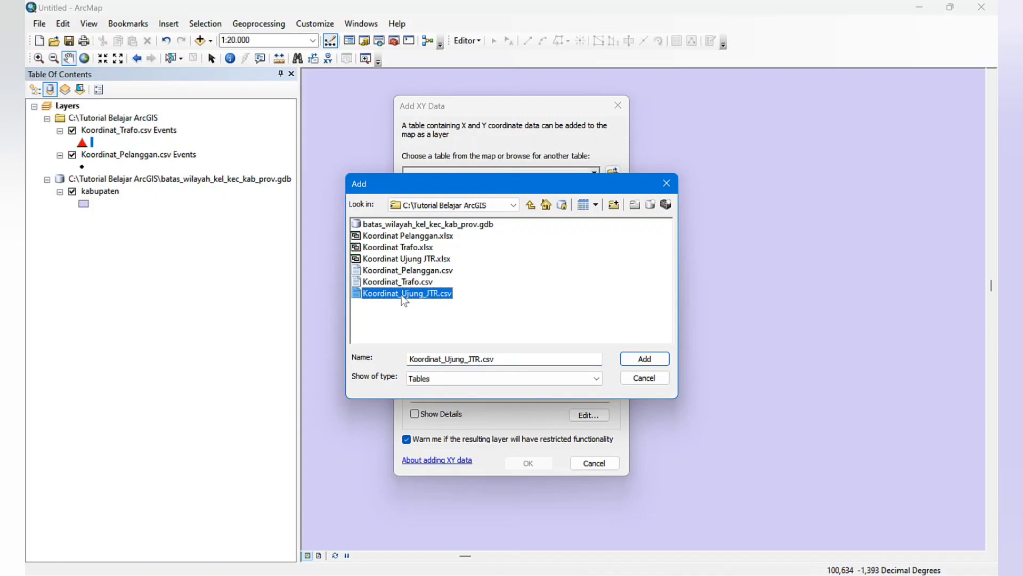
pyautogui.click(658, 360)
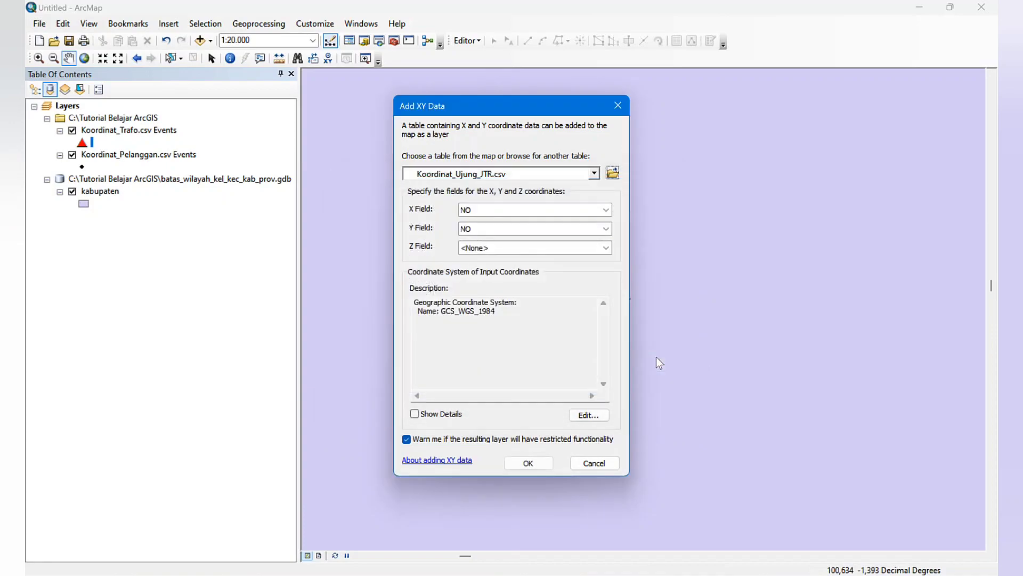
# Set the X Field to KOORDINAT X and the Y Field to KOORDINAT Y for the end-pole table.
pyautogui.click(554, 209)
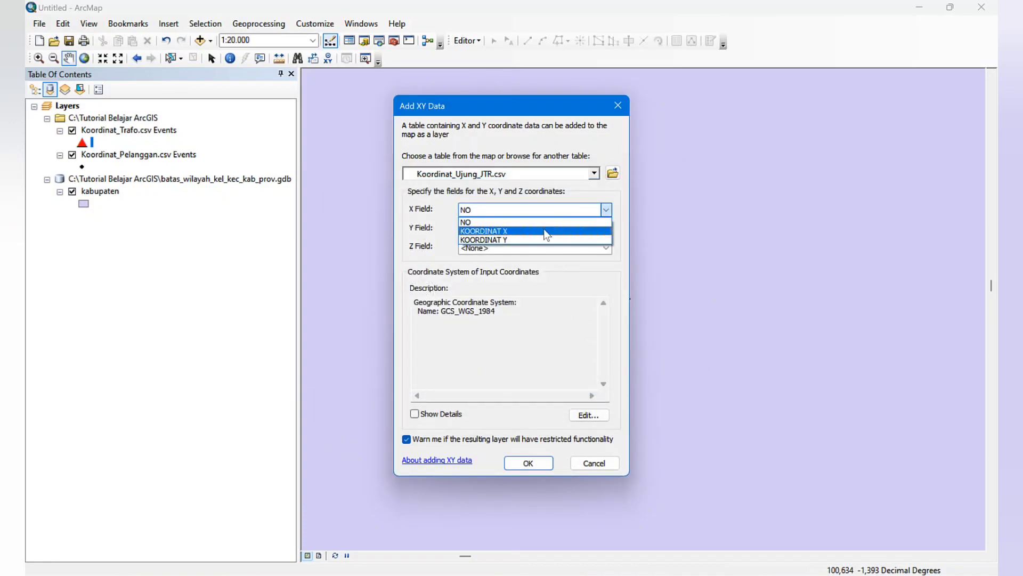
pyautogui.click(544, 226)
pyautogui.click(543, 229)
pyautogui.click(535, 259)
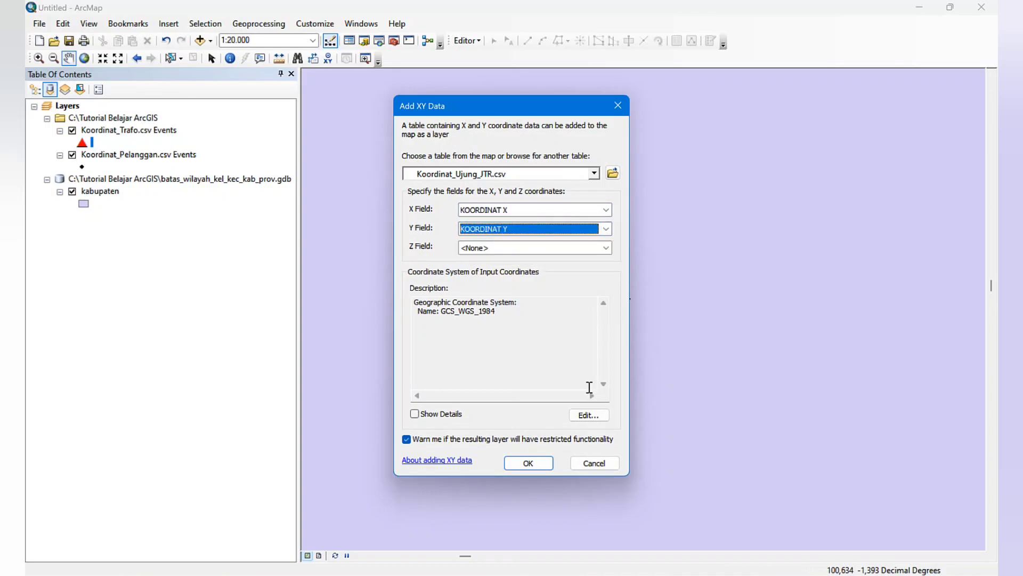
# Assign the WGS 1984 coordinate system to the end-pole coordinates and add the layer despite the missing Object-ID field.
pyautogui.click(589, 414)
pyautogui.click(456, 271)
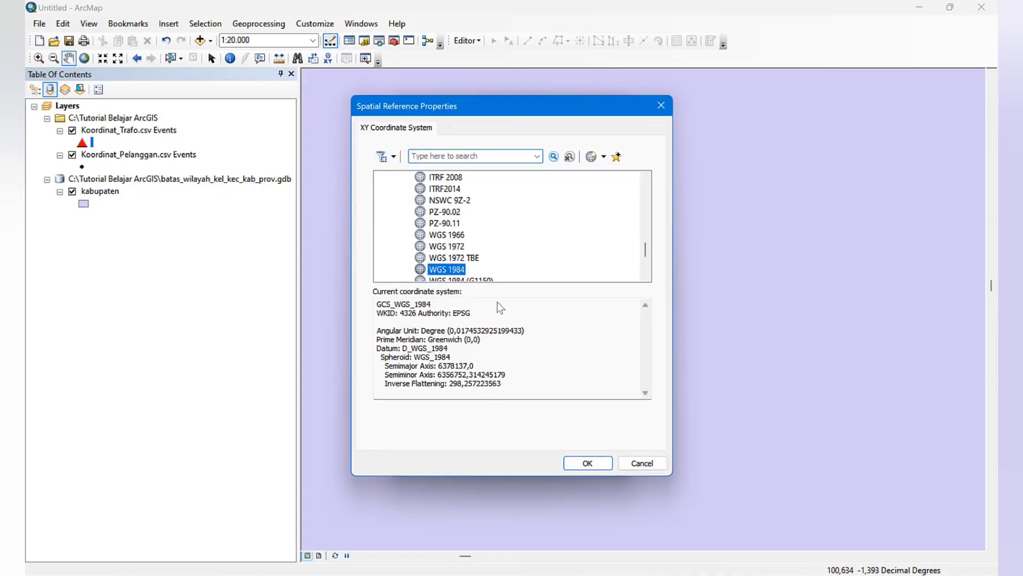
pyautogui.click(588, 463)
pyautogui.click(529, 463)
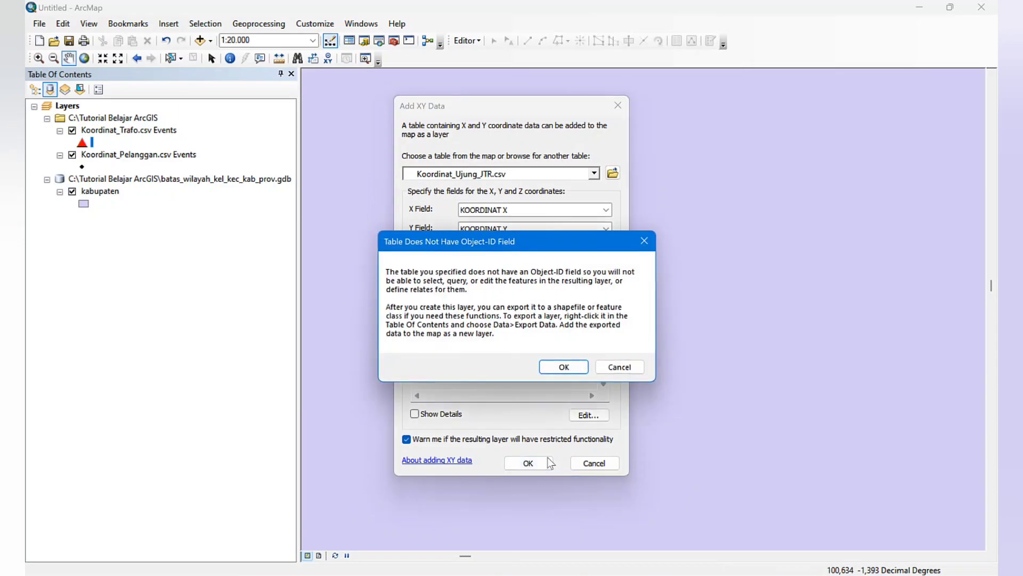
pyautogui.click(565, 368)
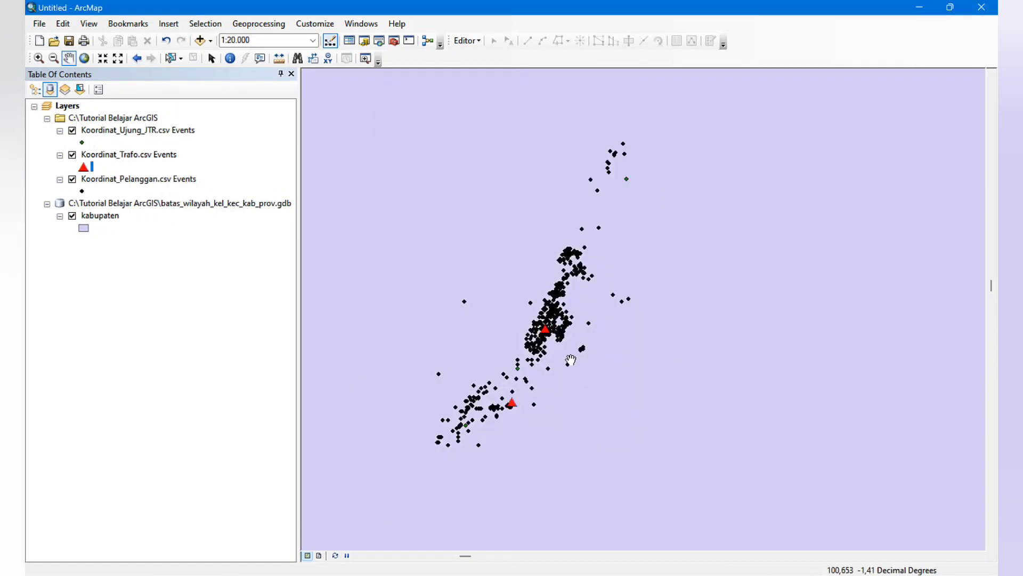
# Set the symbol size of the Koordinat_Ujung_JTR.csv Events points to 11, and dismiss the drawing errors window.
pyautogui.click(82, 142)
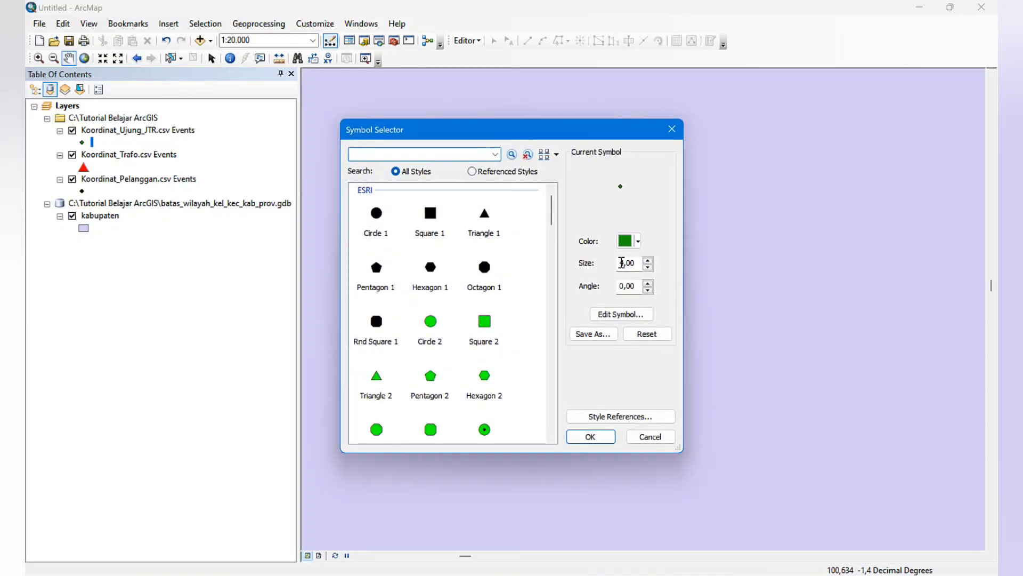
pyautogui.click(649, 261)
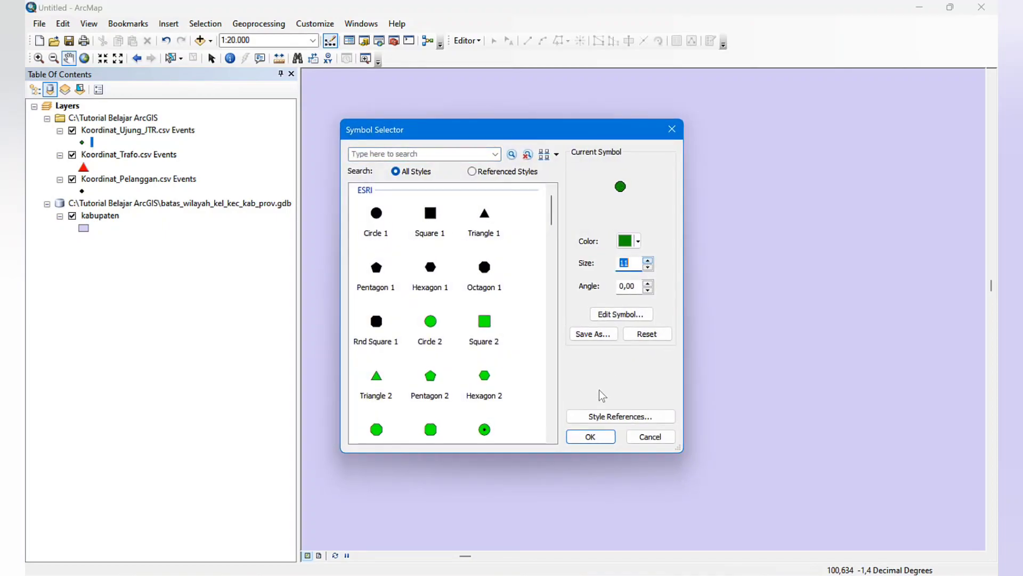
pyautogui.click(591, 437)
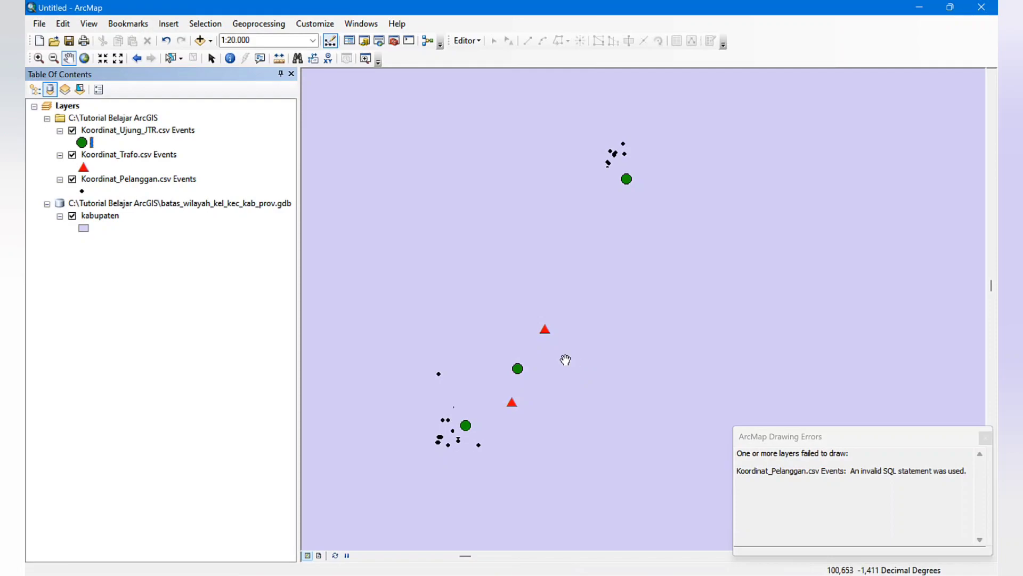
pyautogui.click(986, 438)
pyautogui.scroll(-1, 626, 349)
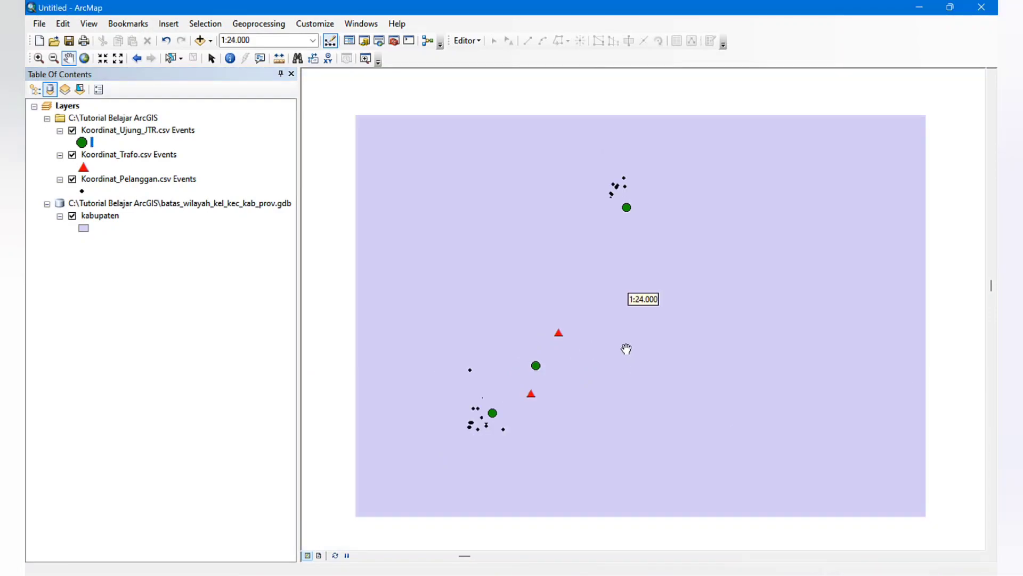
pyautogui.moveTo(617, 343); pyautogui.dragTo(592, 345)
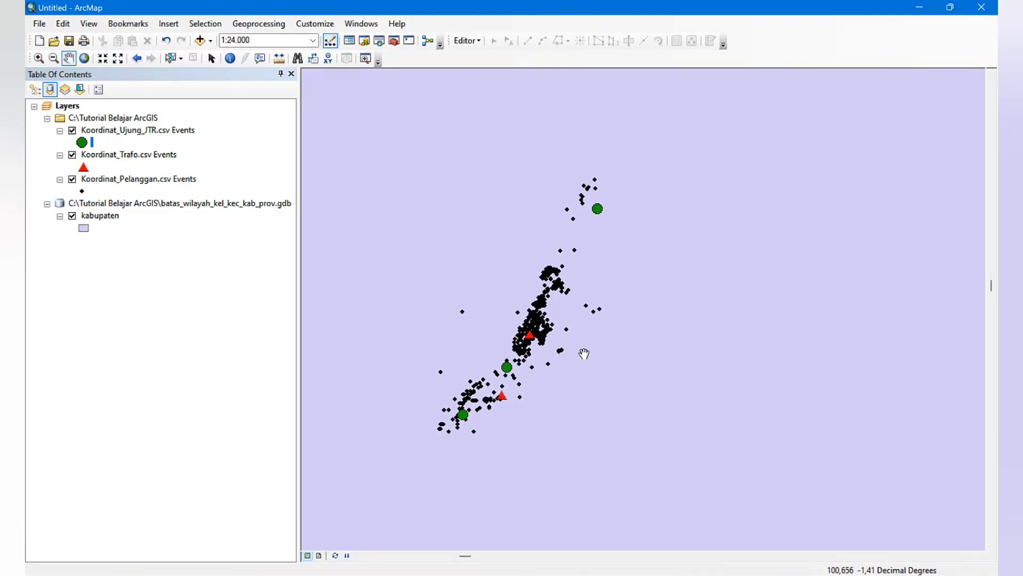
# Reduce the symbol size of the Koordinat_Ujung_JTR.csv Events points by three units, and dismiss the drawing errors window.
pyautogui.click(84, 143)
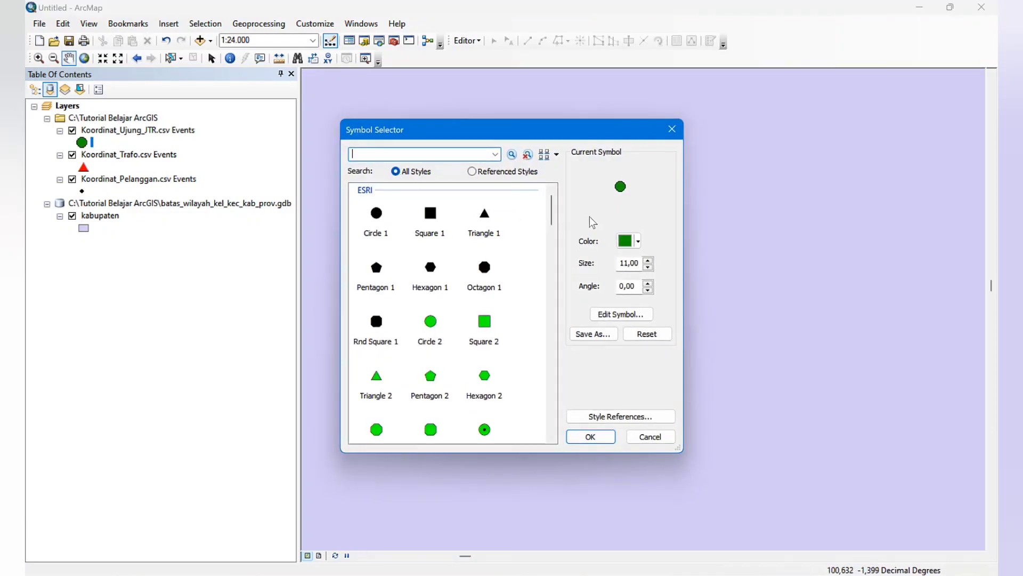
pyautogui.click(648, 267)
pyautogui.click(647, 268)
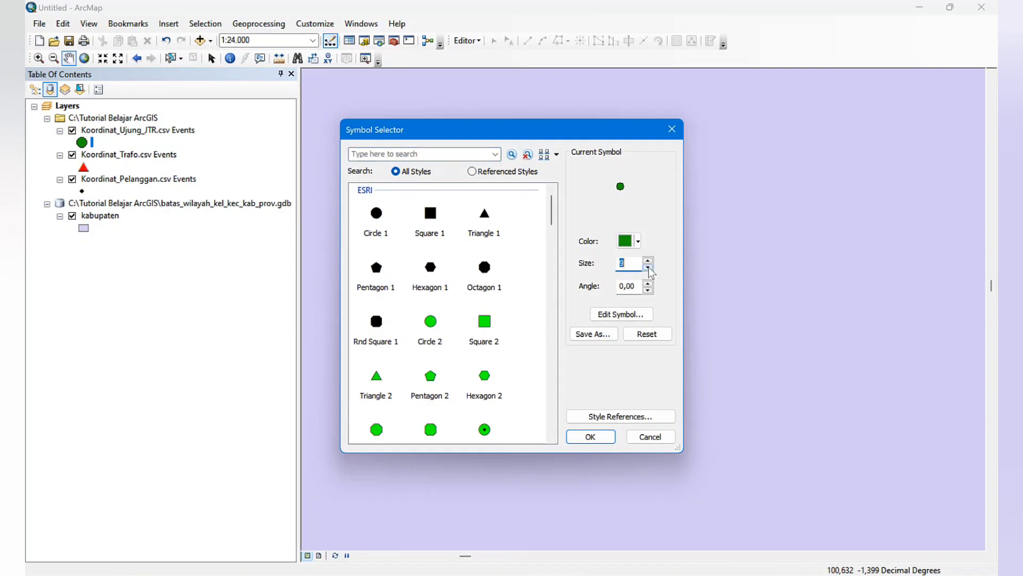
pyautogui.click(648, 267)
pyautogui.click(590, 436)
pyautogui.scroll(5, 601, 379)
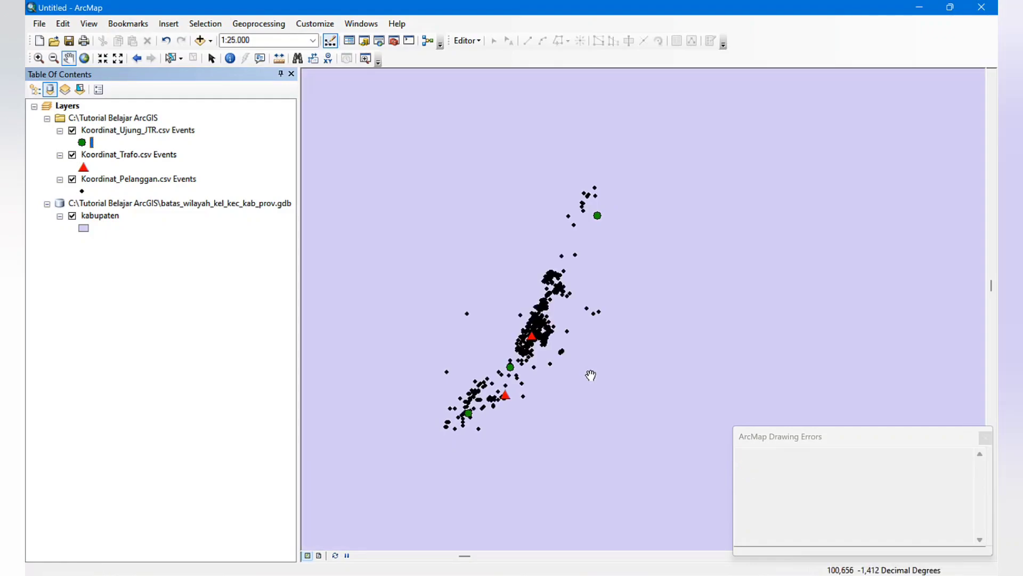
pyautogui.scroll(1, 591, 375)
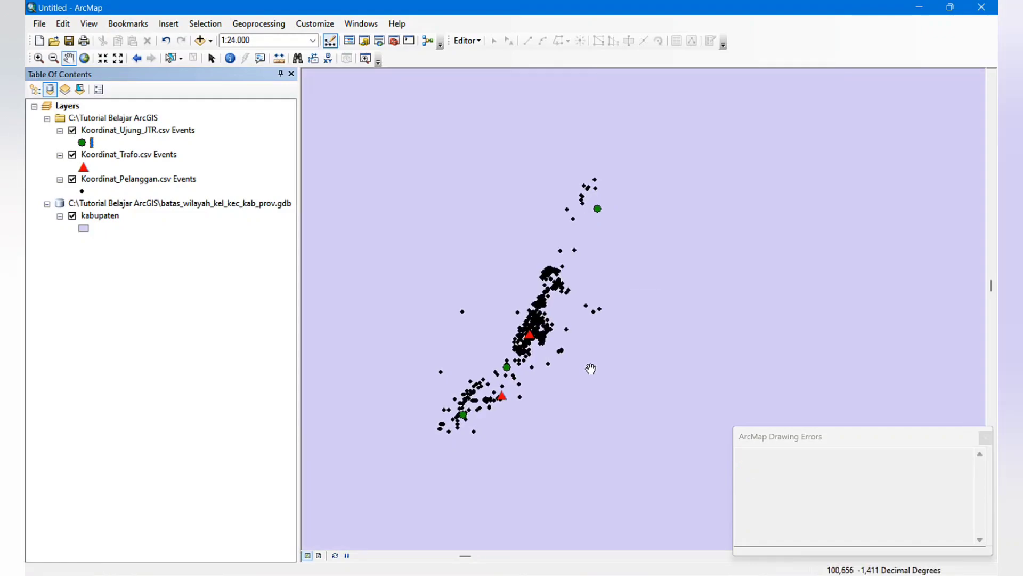
pyautogui.scroll(1, 587, 344)
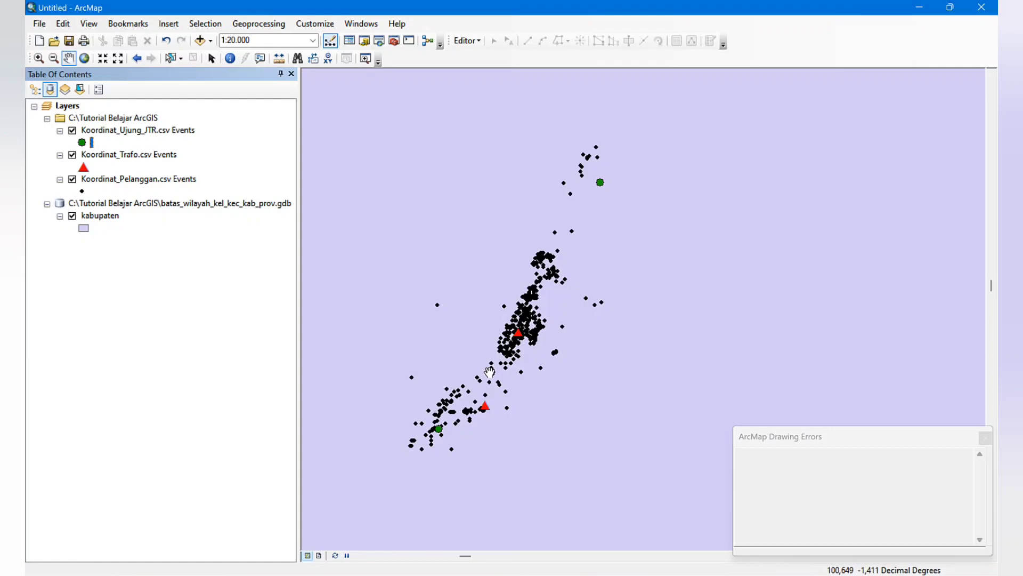
pyautogui.click(985, 437)
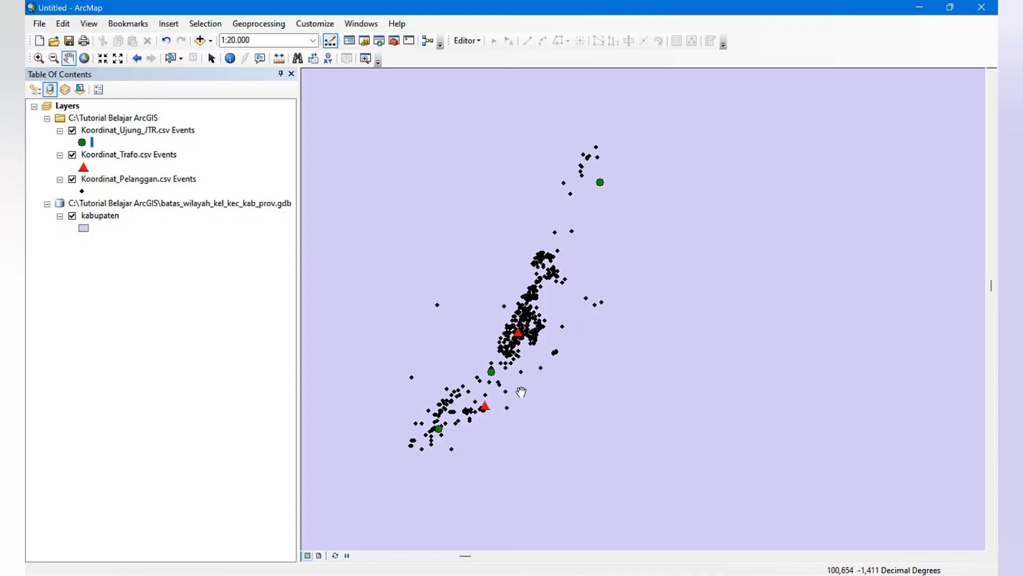
# Turn on labels for the Koordinat_Trafo.csv Events layer using NO_TRAFO as the label field.
pyautogui.click(119, 158)
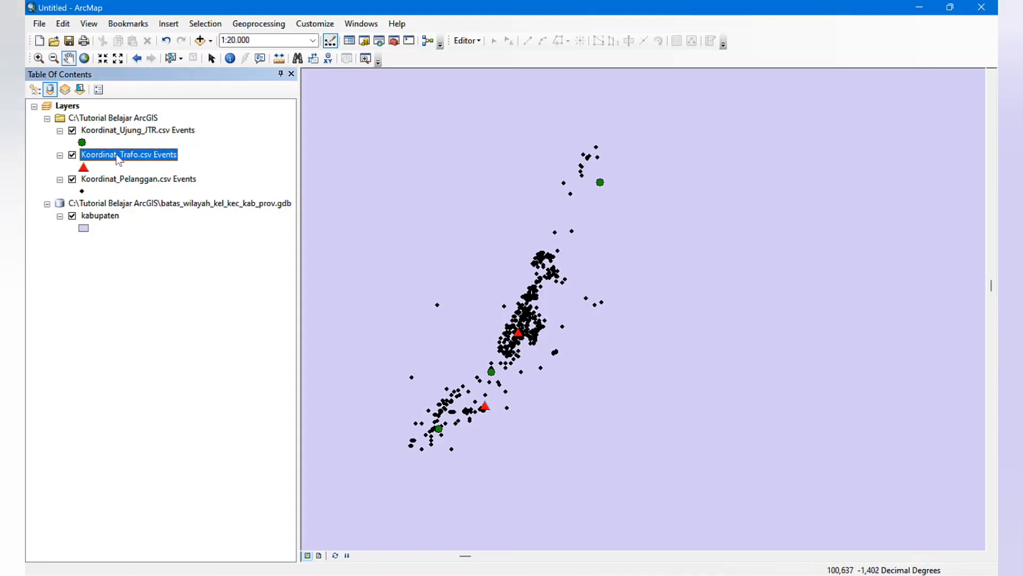
pyautogui.doubleClick(146, 159)
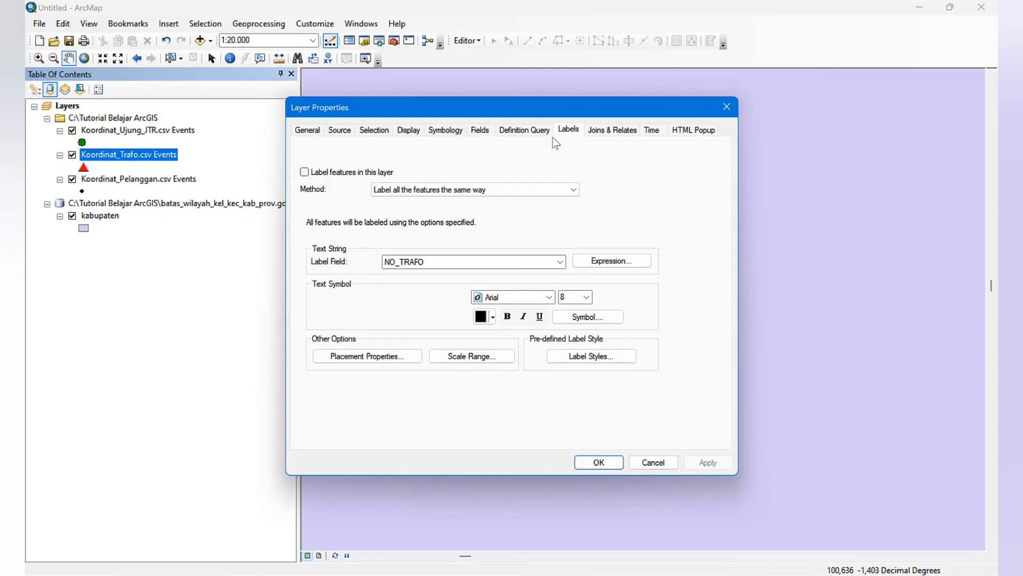
pyautogui.click(313, 131)
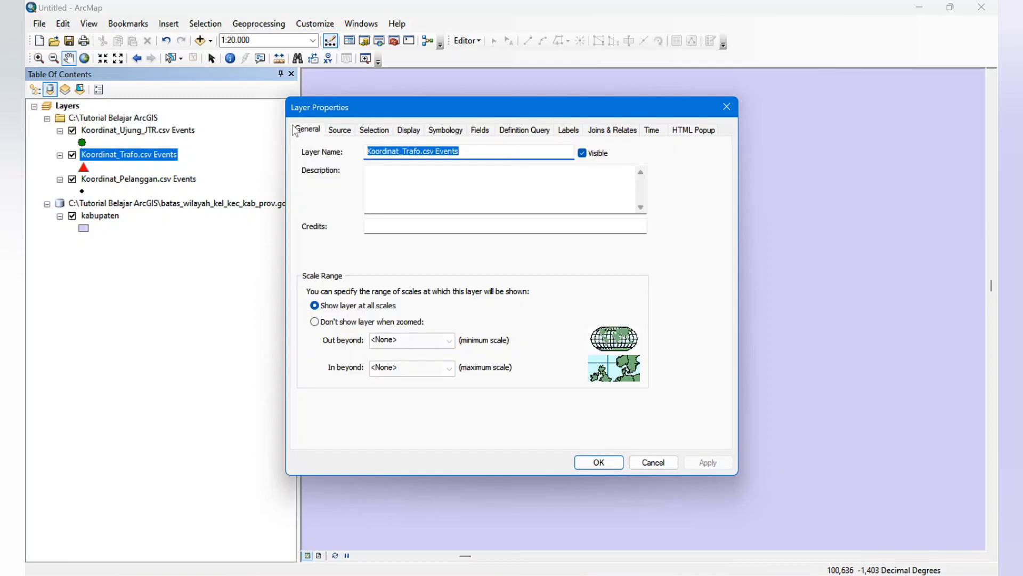
pyautogui.click(569, 132)
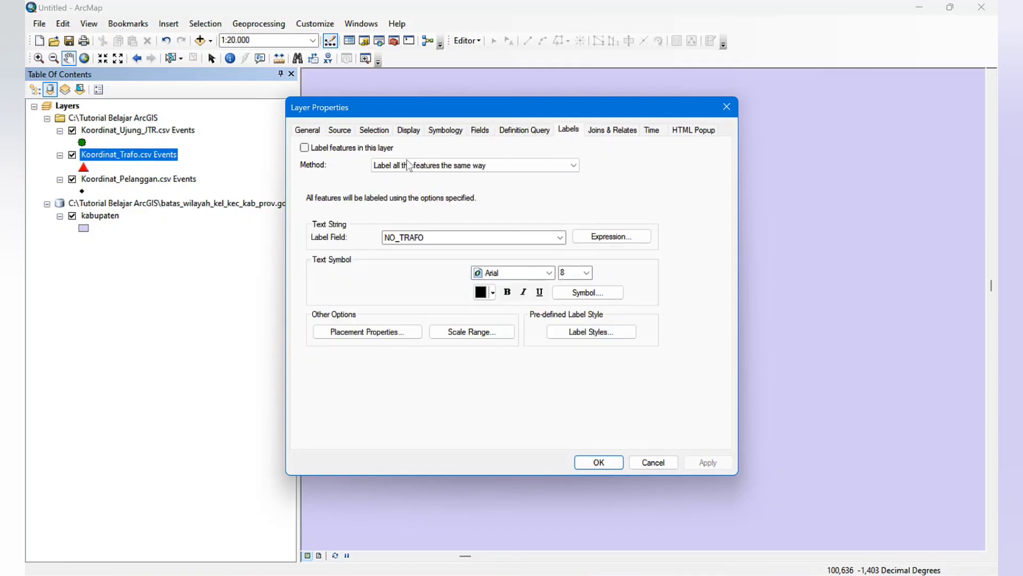
pyautogui.click(331, 151)
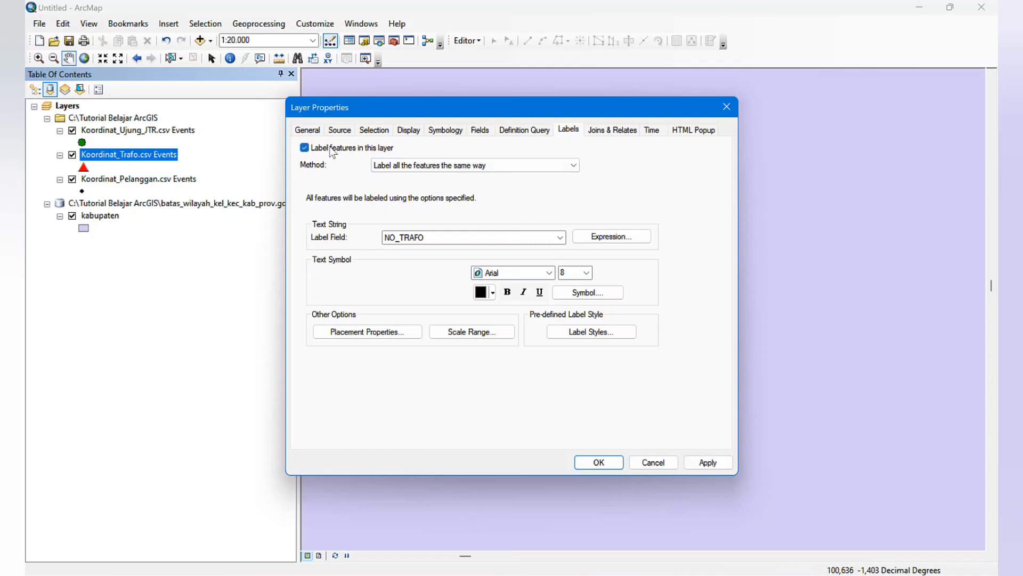
pyautogui.click(438, 240)
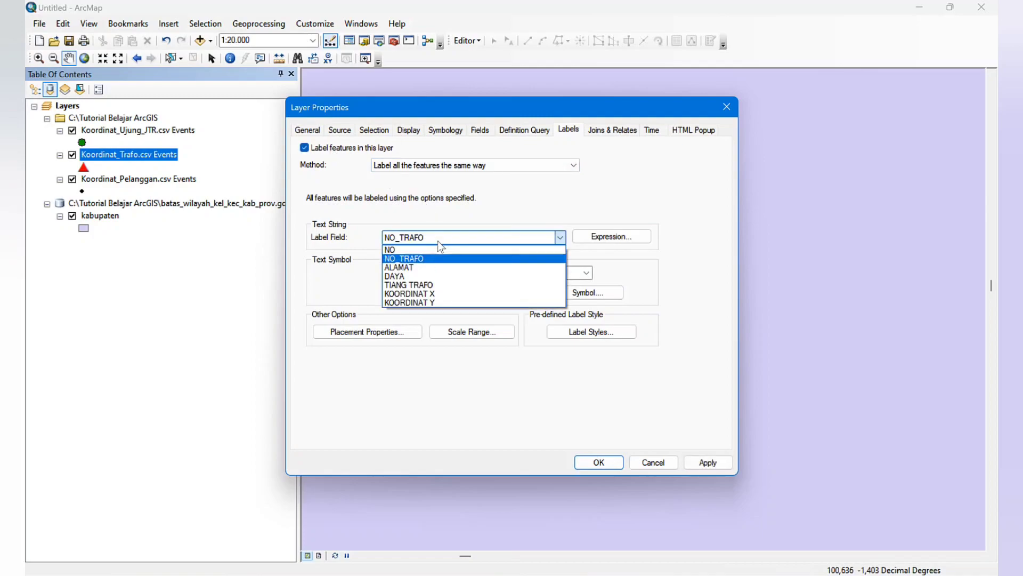
pyautogui.click(412, 259)
pyautogui.click(600, 462)
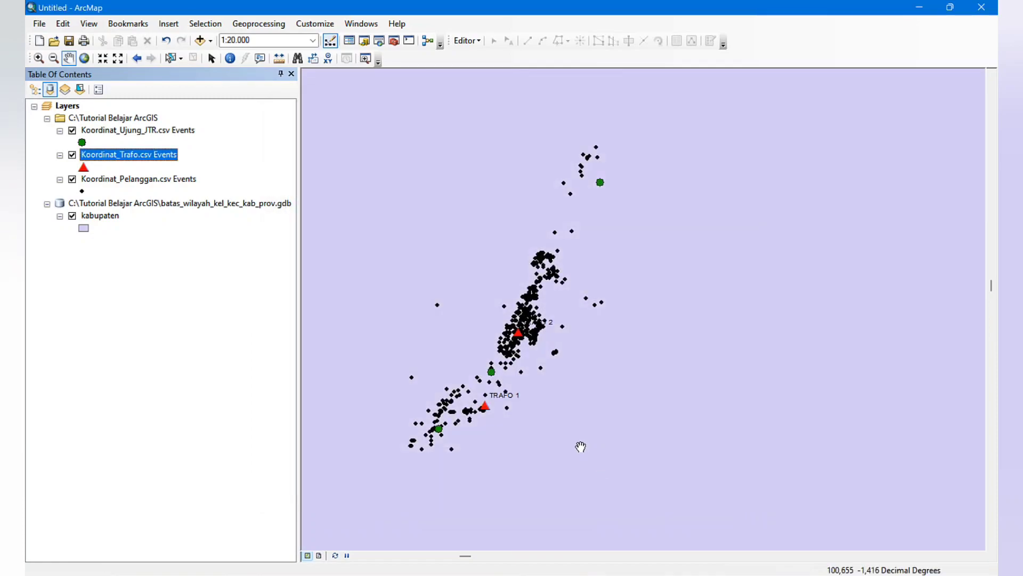
pyautogui.scroll(-1, 515, 406)
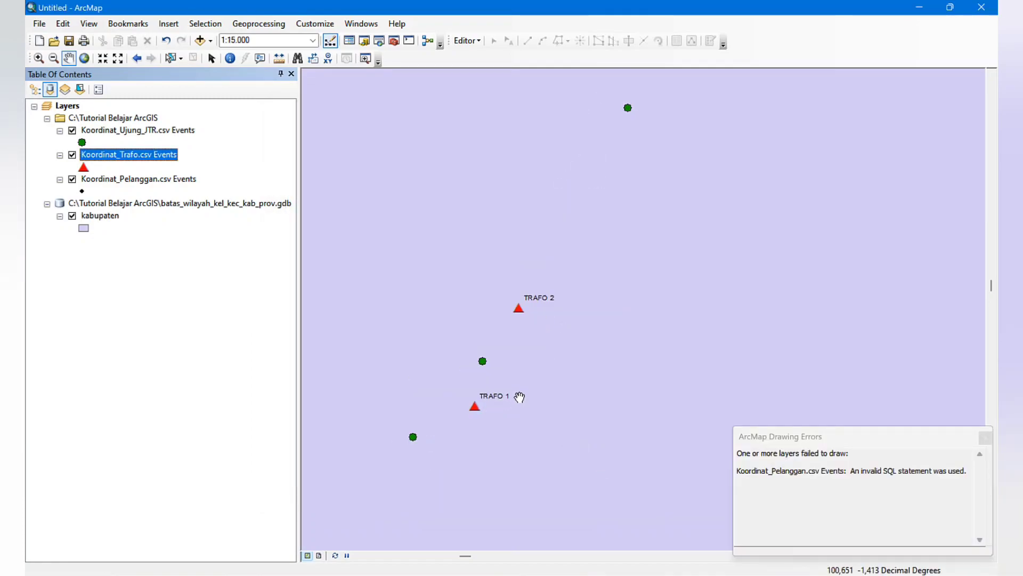
pyautogui.scroll(1, 522, 381)
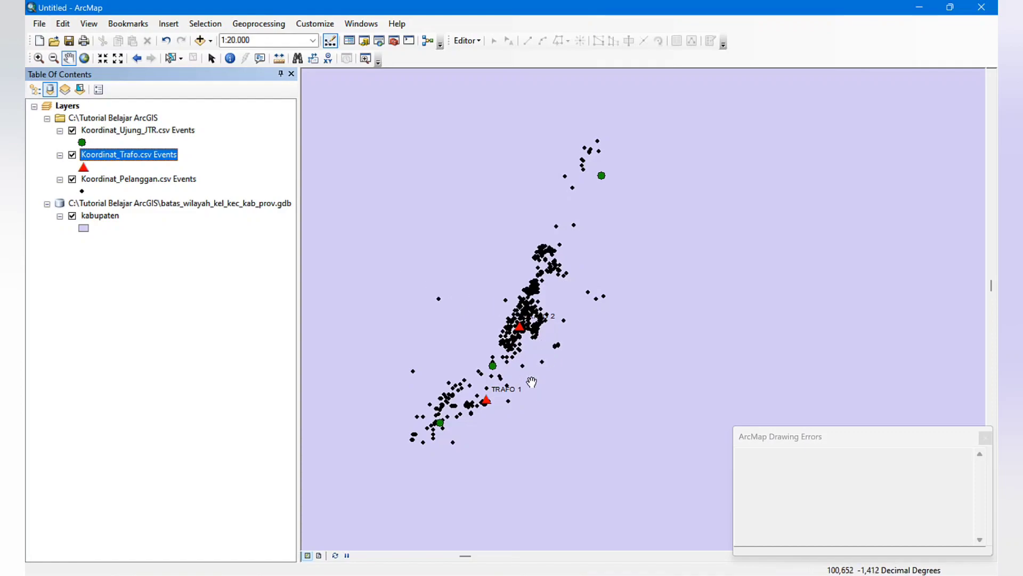
# Turn on labels for the Koordinat_Ujung_JTR.csv Events layer using the TIANG field, and dismiss the drawing errors window.
pyautogui.doubleClick(118, 131)
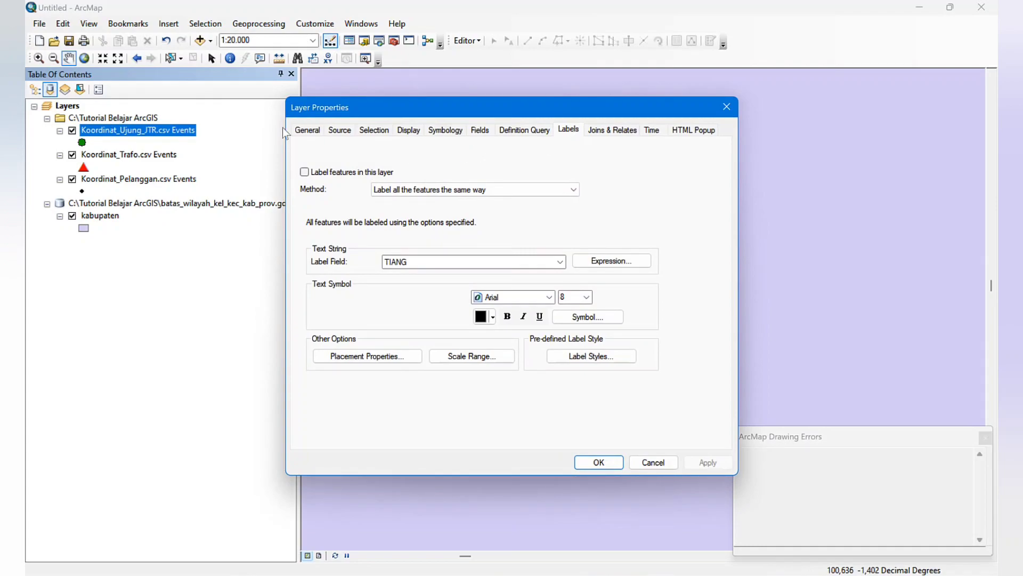
pyautogui.click(309, 130)
pyautogui.click(569, 130)
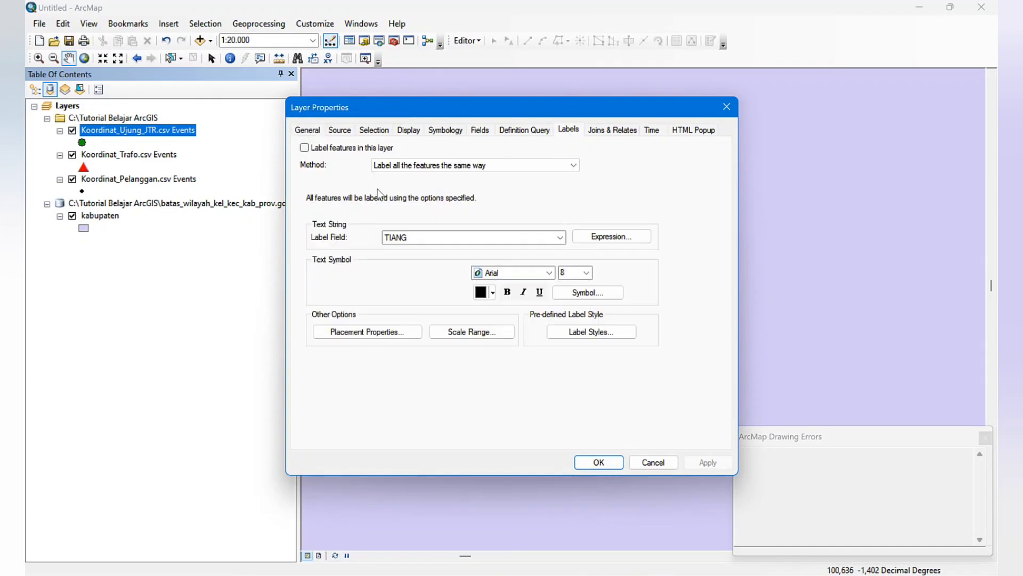
pyautogui.click(317, 152)
pyautogui.click(422, 242)
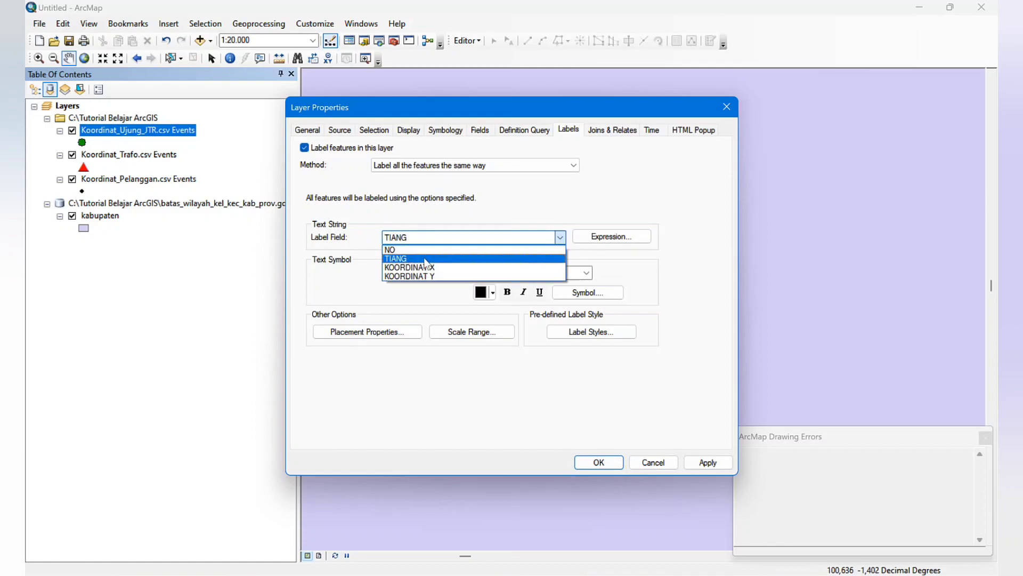
pyautogui.click(424, 257)
pyautogui.click(599, 462)
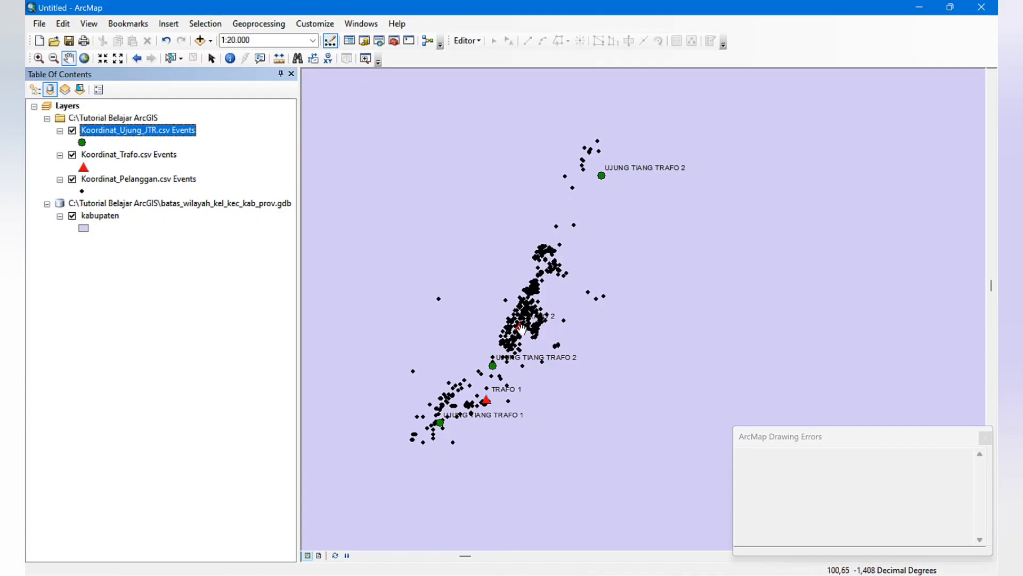
pyautogui.scroll(-1, 524, 350)
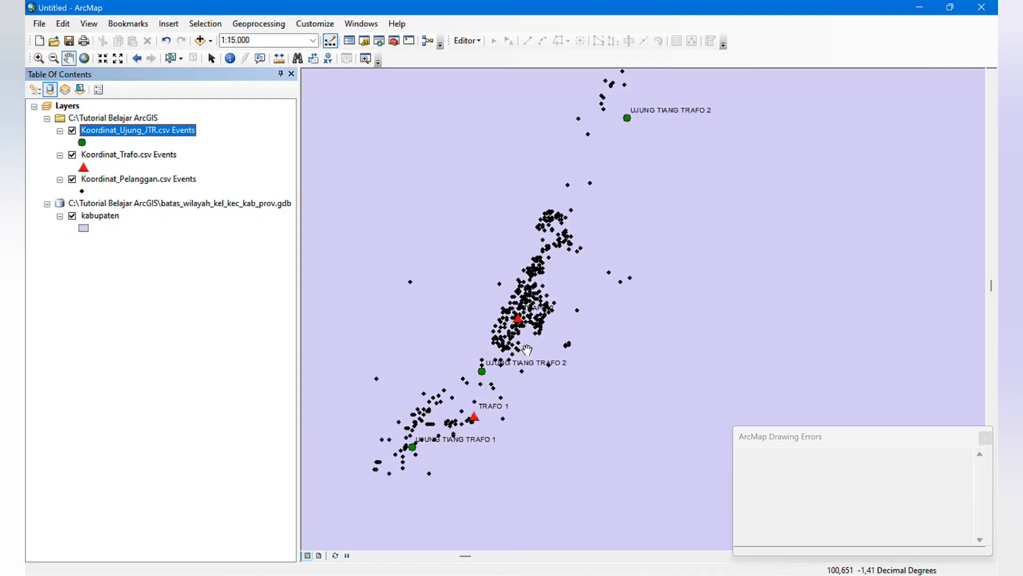
pyautogui.scroll(-1, 514, 352)
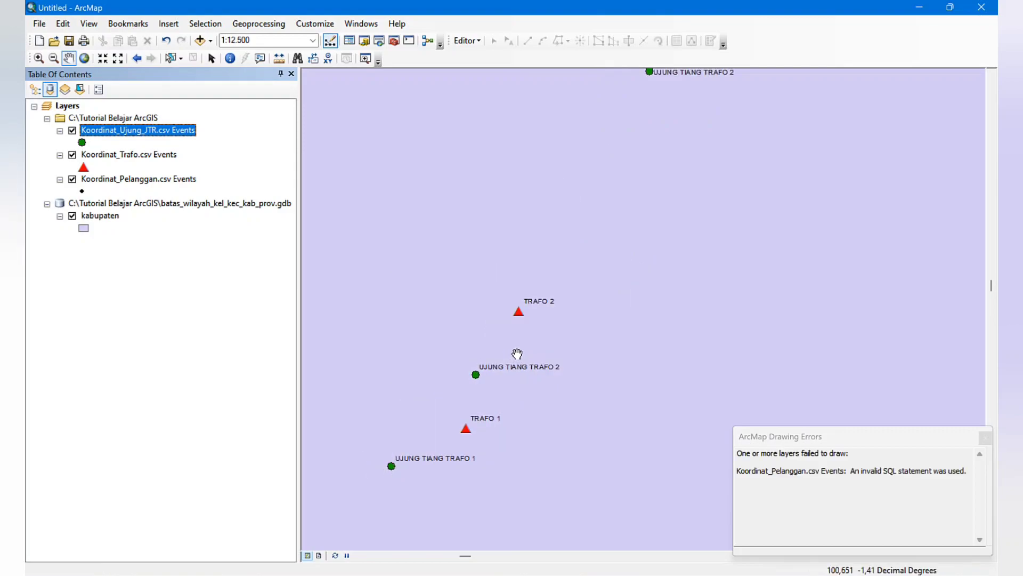
pyautogui.scroll(1, 517, 353)
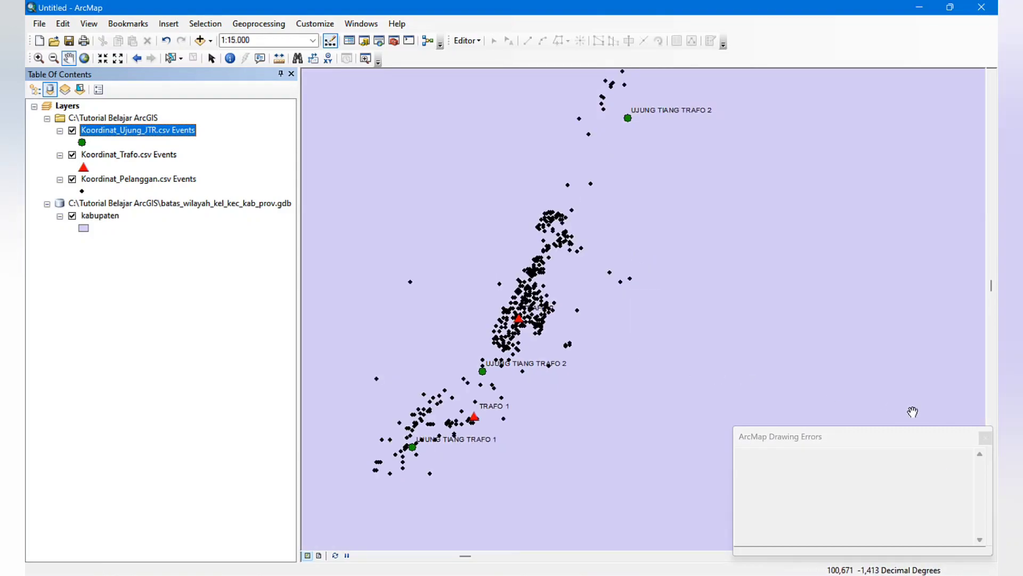
pyautogui.click(986, 438)
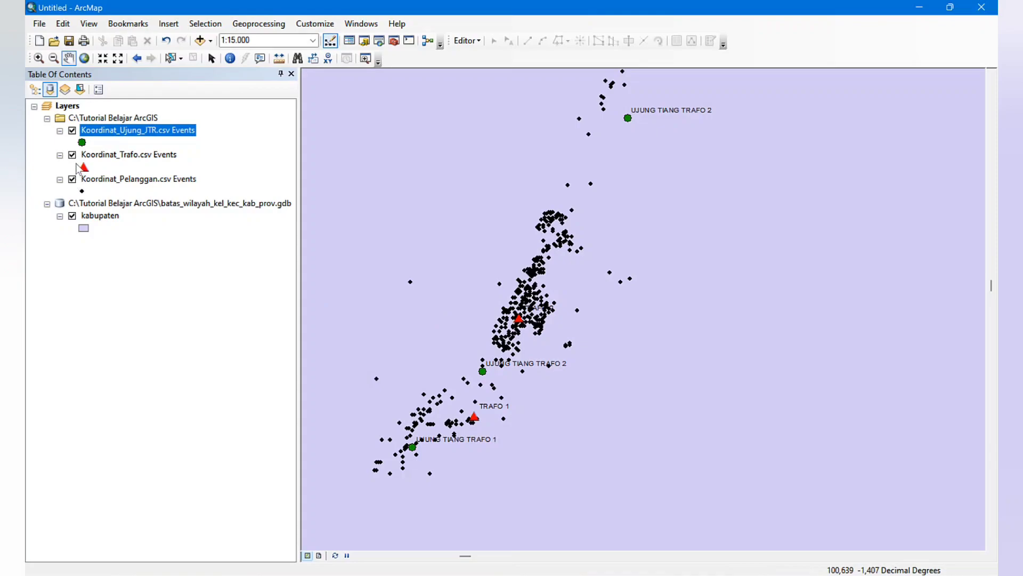
# Hide the Koordinat_Pelanggan.csv Events layer to view the transformer and end-pole labels clearly, and show it again.
pyautogui.click(72, 180)
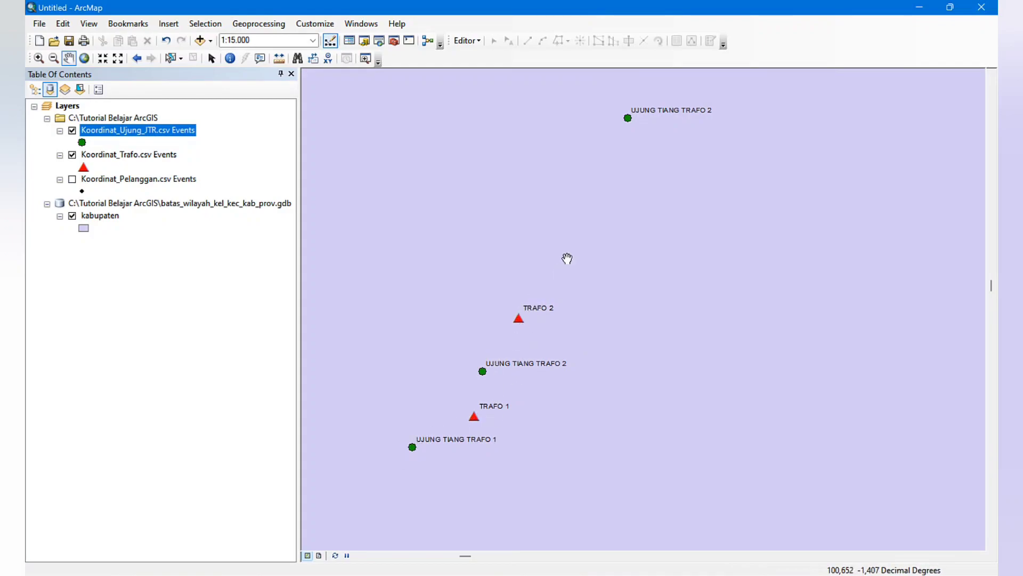
pyautogui.click(73, 179)
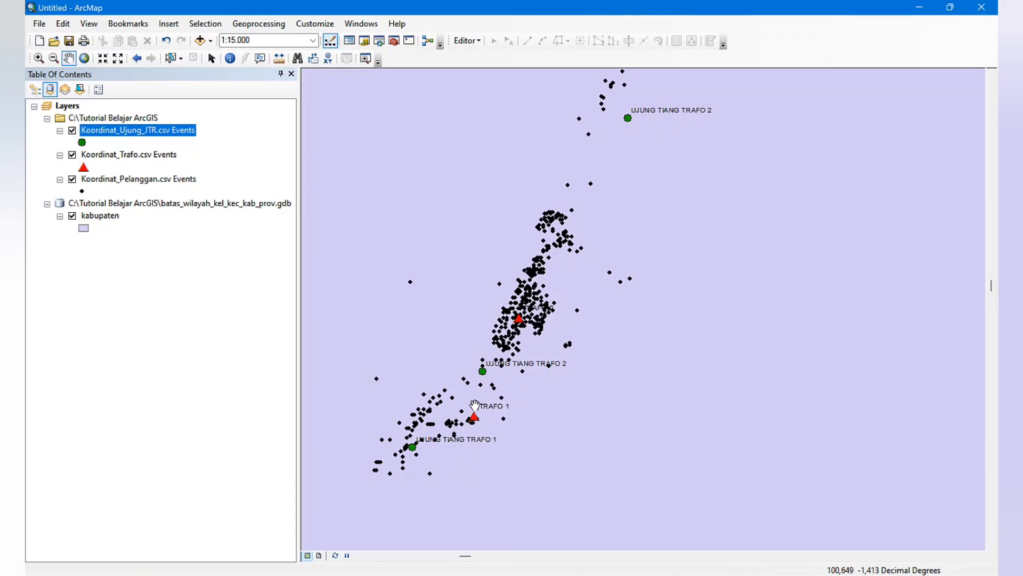
pyautogui.click(467, 40)
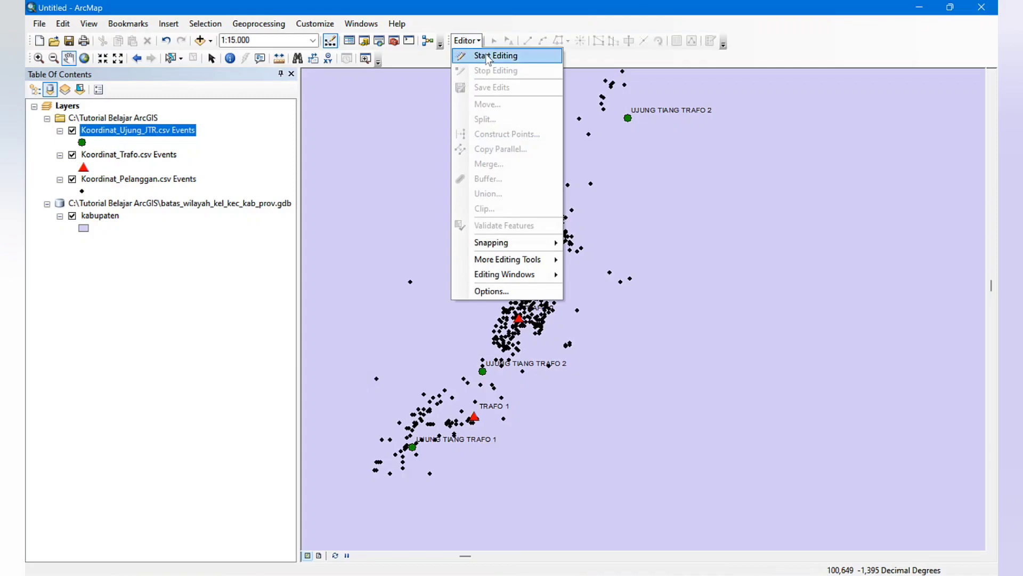
pyautogui.click(475, 22)
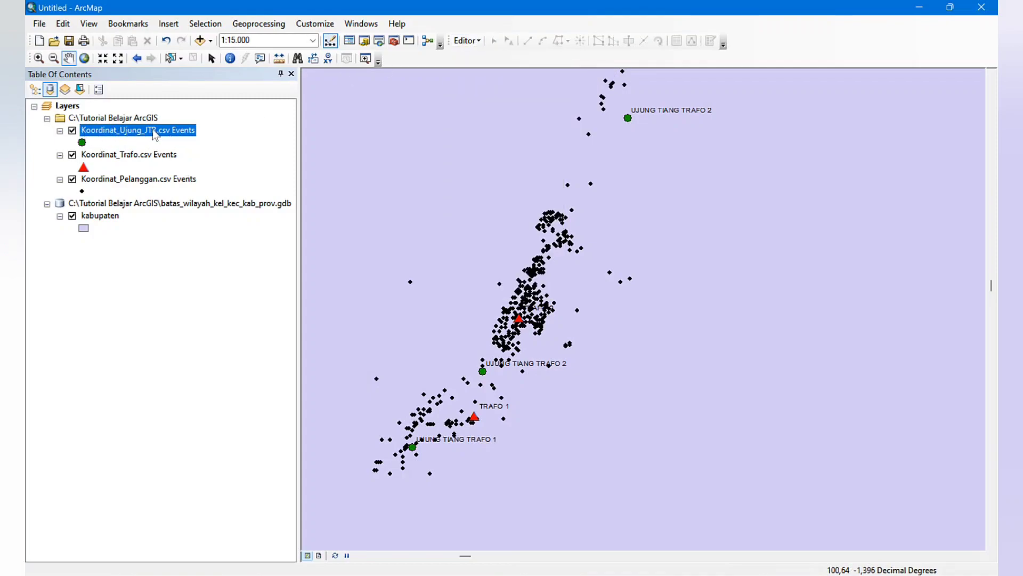
pyautogui.click(141, 179)
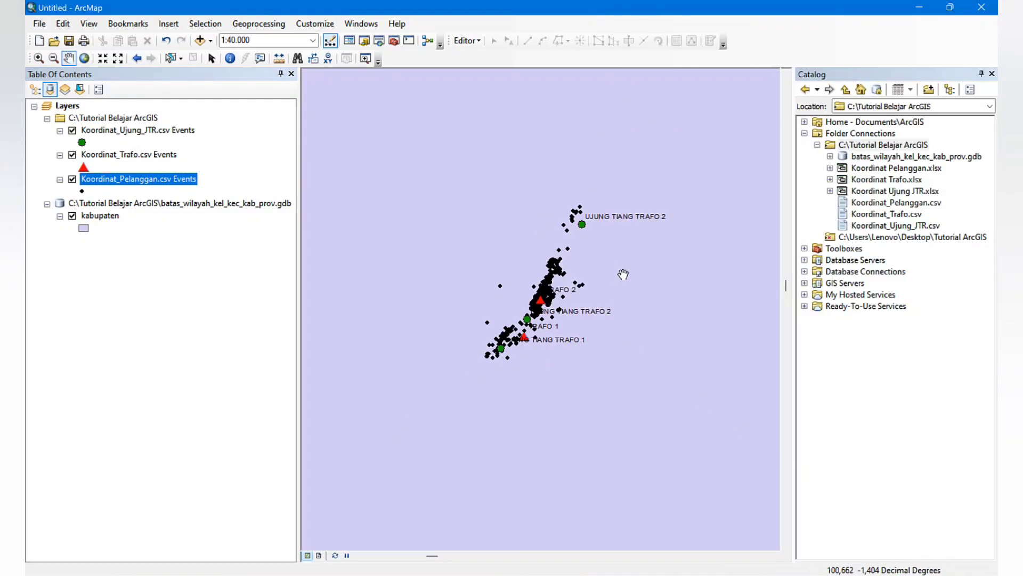
pyautogui.scroll(1, 632, 286)
pyautogui.scroll(-2, 631, 286)
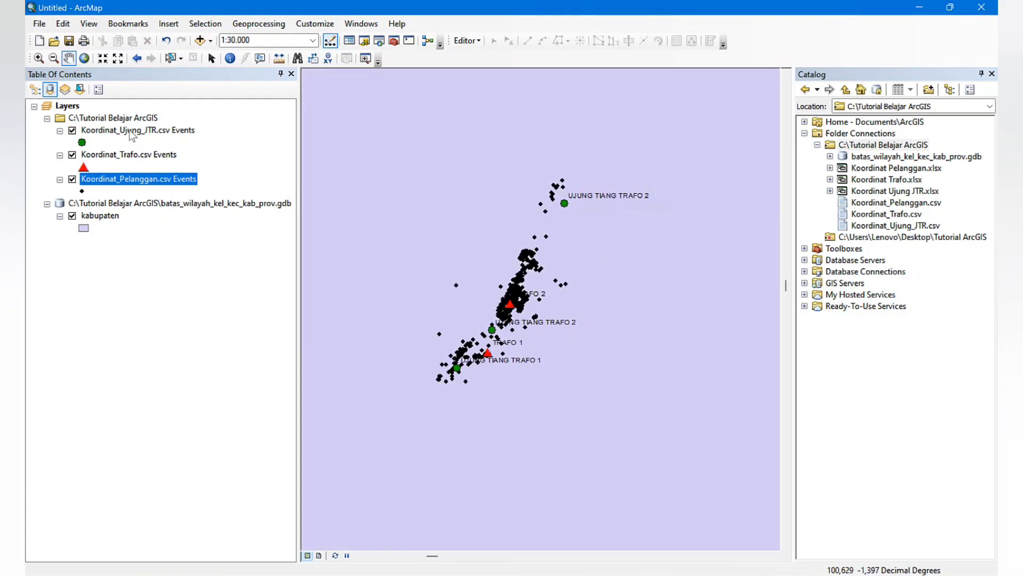
pyautogui.click(111, 132)
pyautogui.click(122, 155)
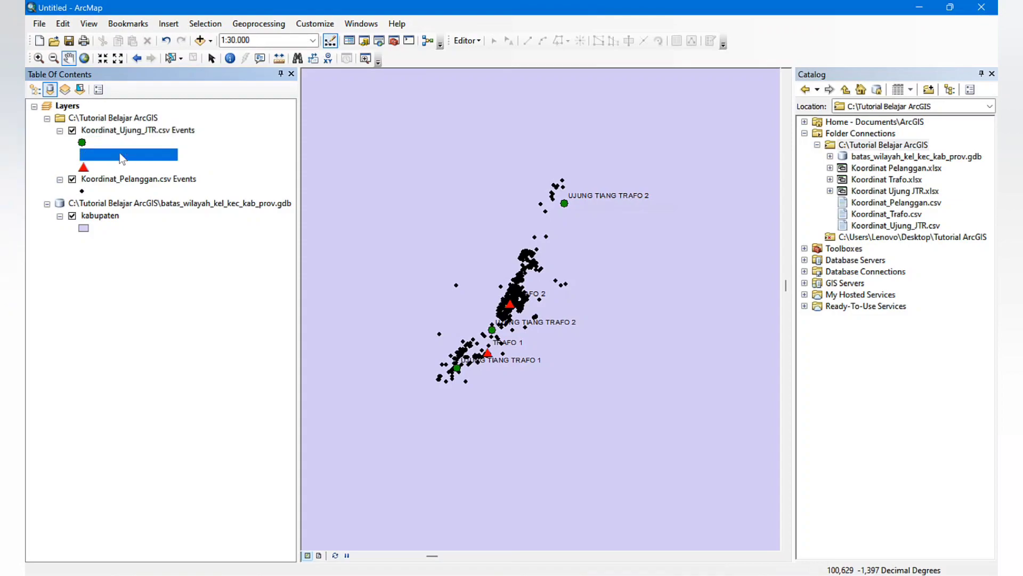
pyautogui.click(139, 179)
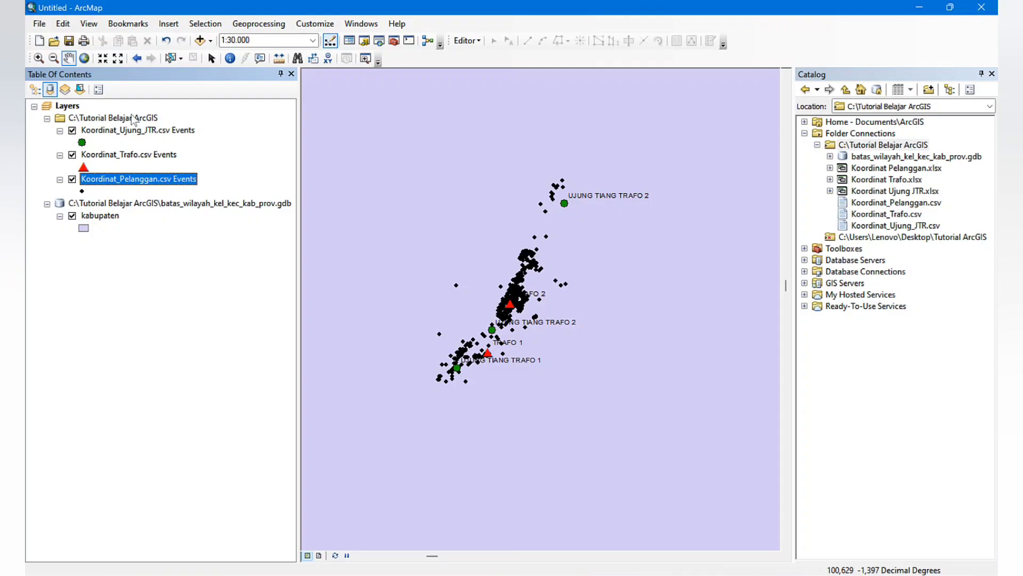
# Save the map document as Tutorial Belajar ArcGIS in the C:\Tutorial Belajar ArcGIS folder.
pyautogui.click(39, 23)
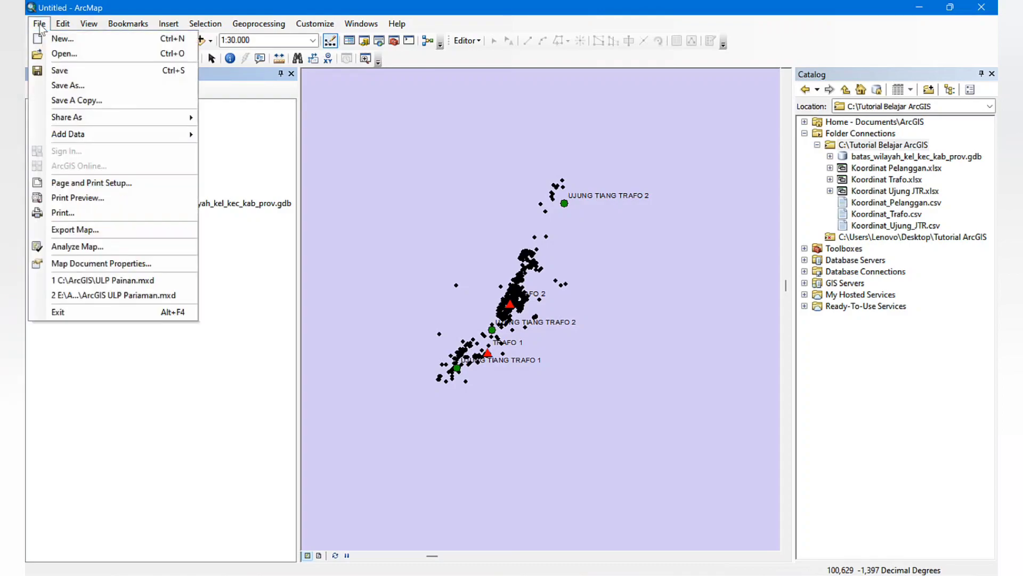
pyautogui.click(62, 69)
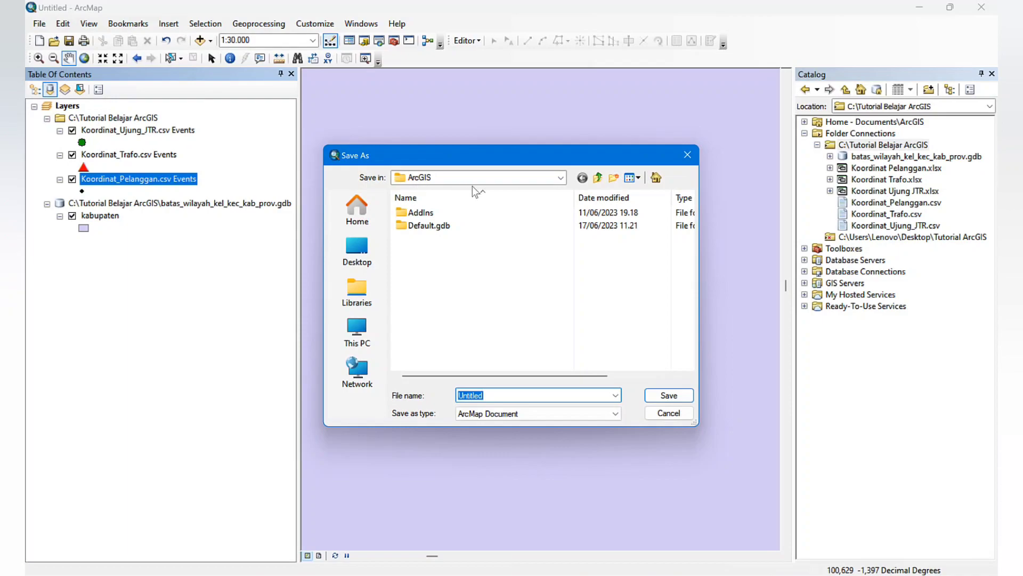
pyautogui.click(558, 178)
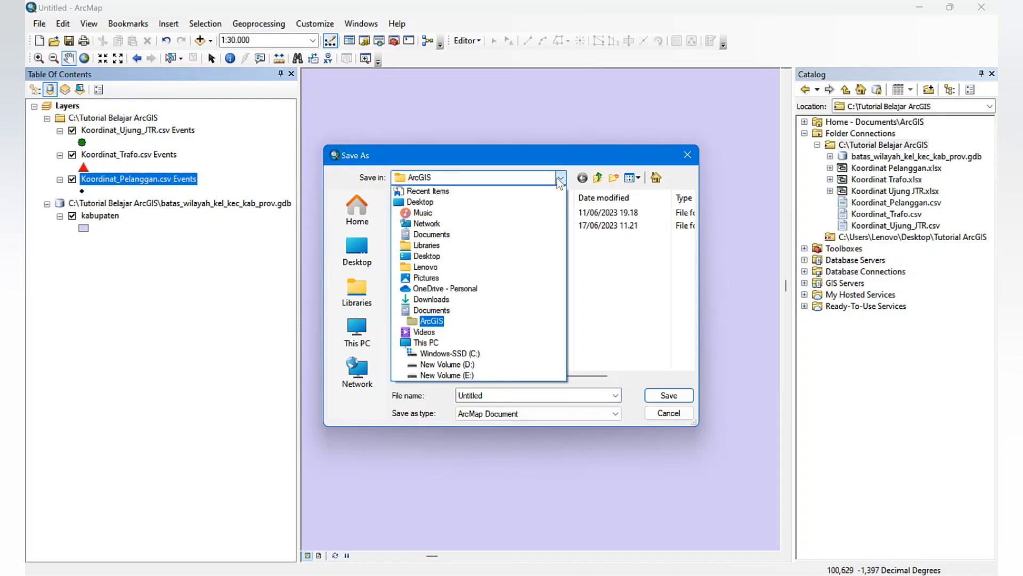
pyautogui.click(459, 353)
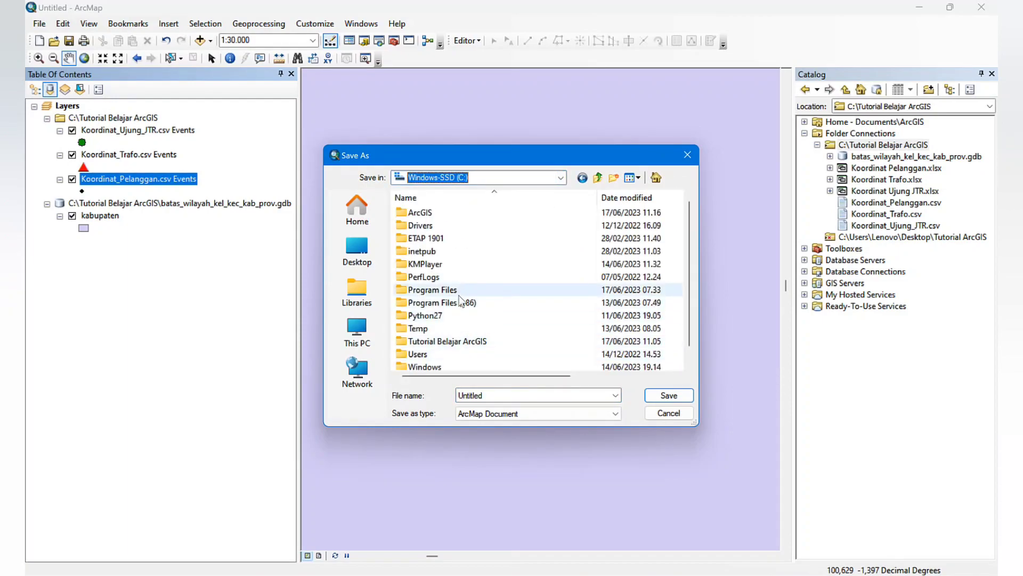
pyautogui.scroll(-1, 462, 329)
pyautogui.doubleClick(463, 329)
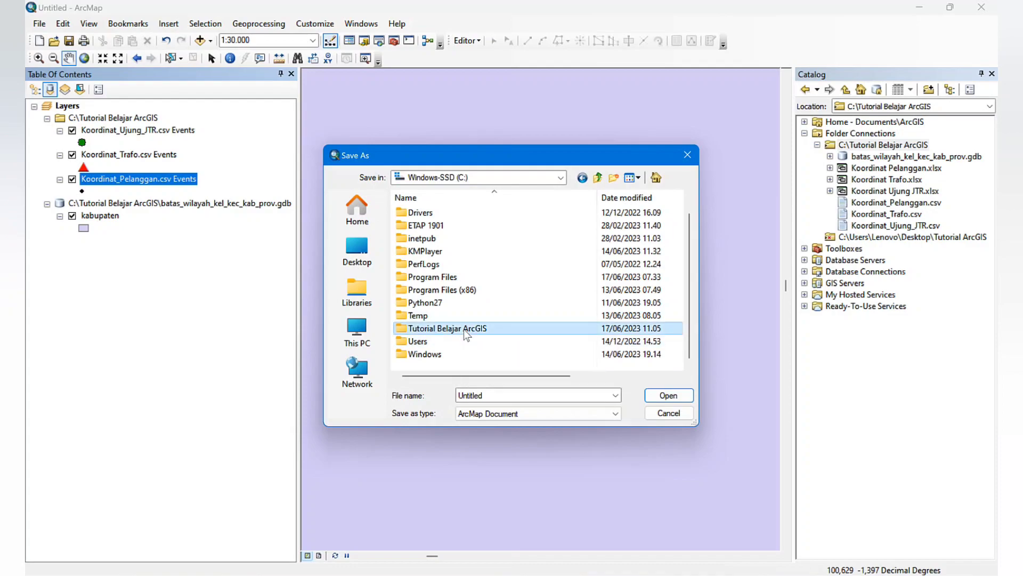
pyautogui.doubleClick(499, 397)
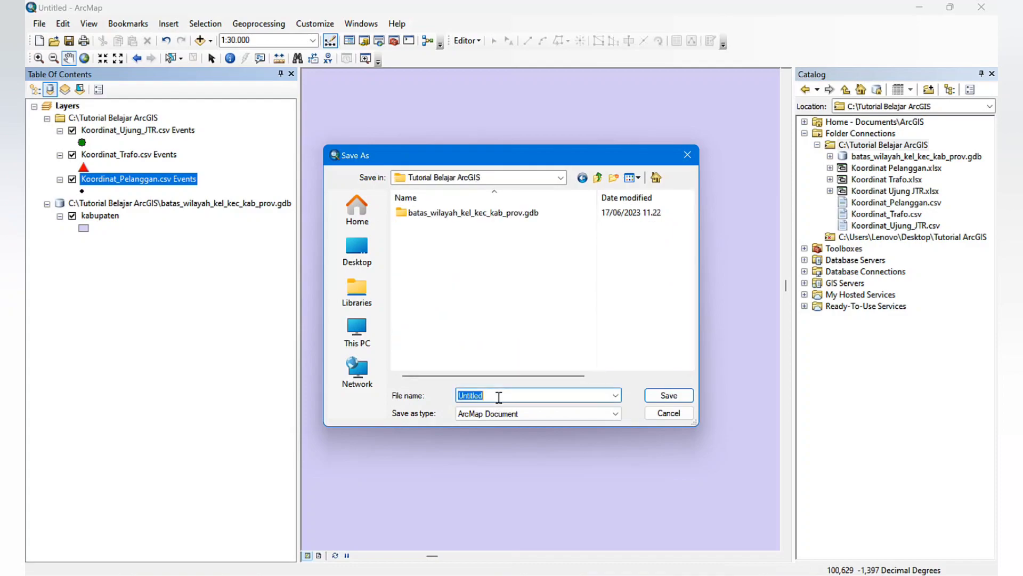
pyautogui.write('Tutorial Belajar ArcGIS')
pyautogui.click(668, 397)
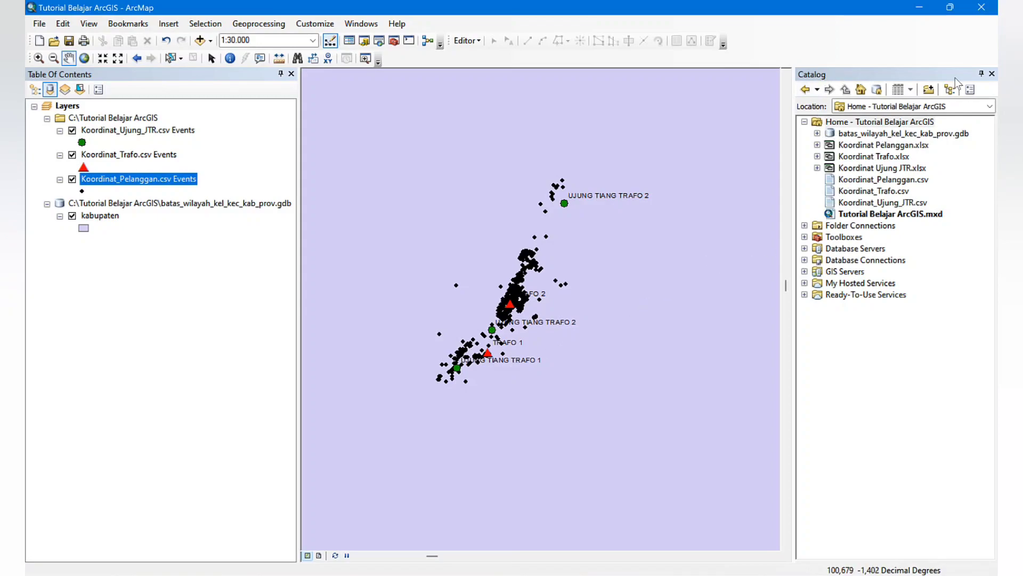
# Close the Catalog window and reopen it.
pyautogui.click(992, 73)
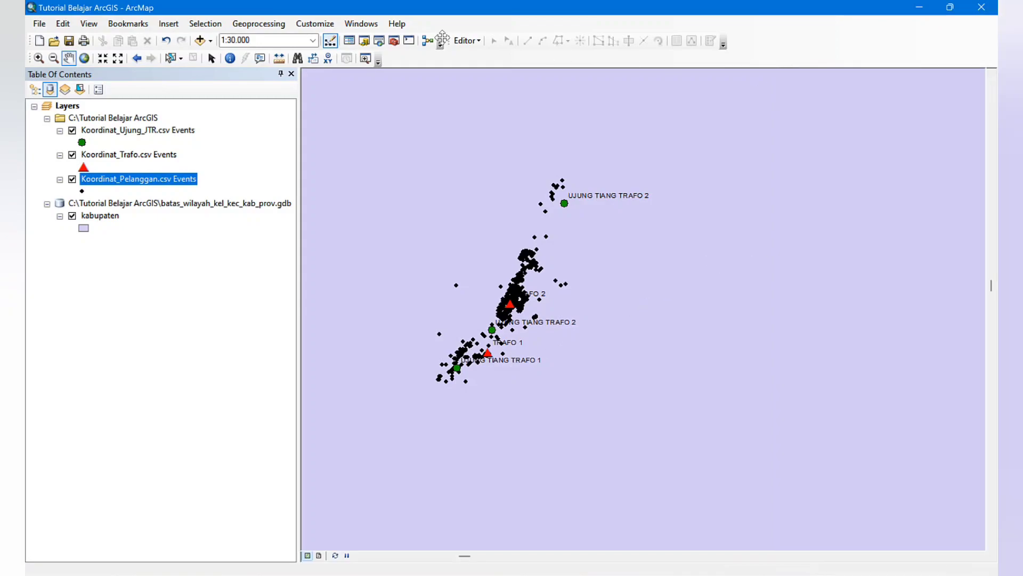
pyautogui.click(376, 27)
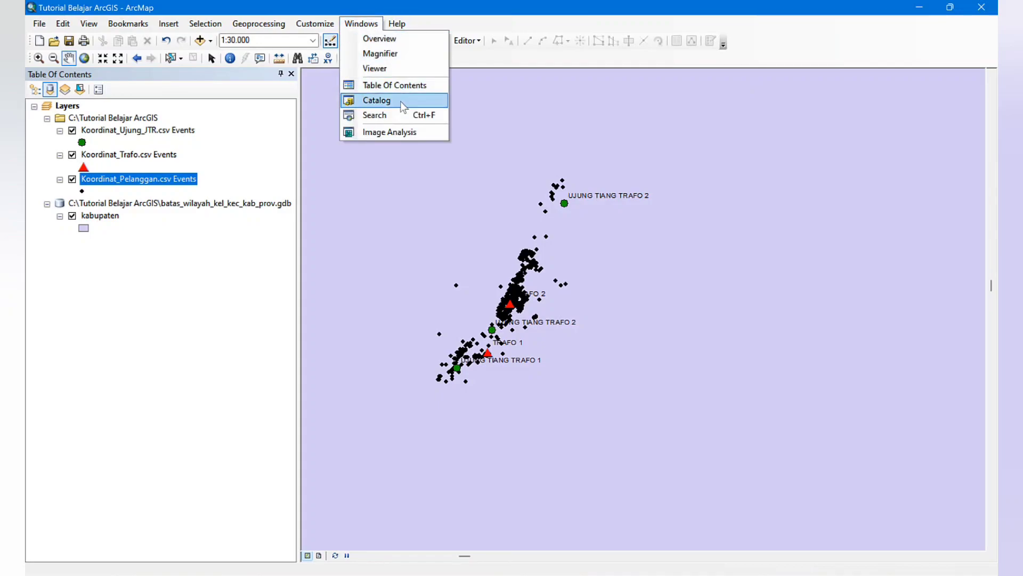
pyautogui.click(401, 102)
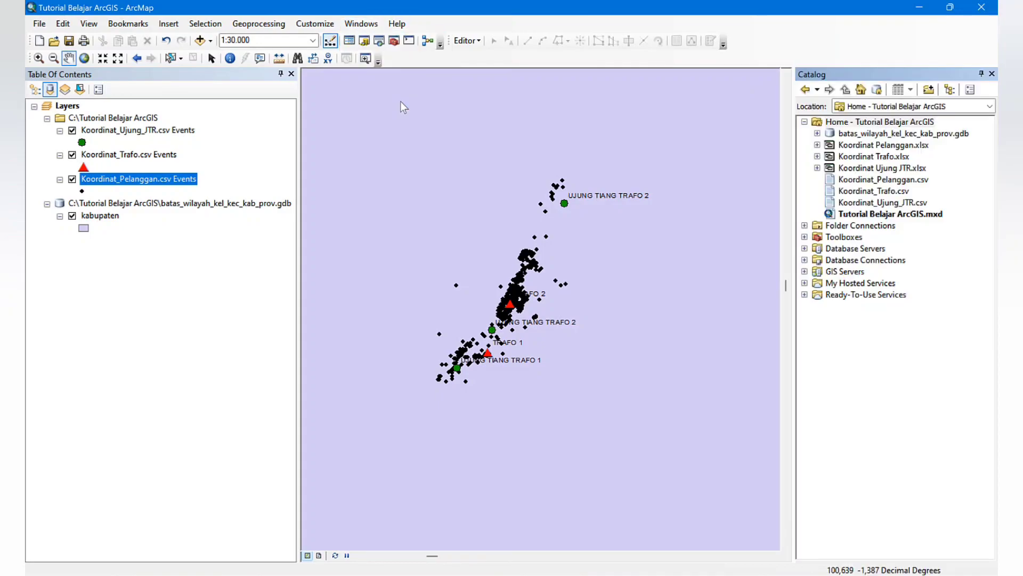
# Start a new shapefile in the Home - Tutorial Belajar ArcGIS folder with feature type Polygon and name Zonasi_Gardu.
pyautogui.click(854, 123)
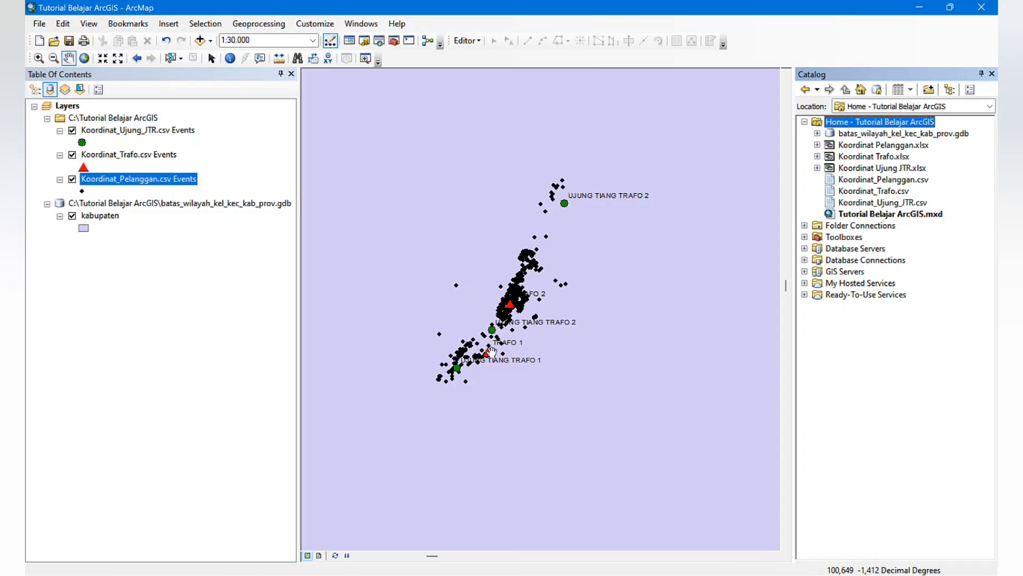
pyautogui.rightClick(854, 127)
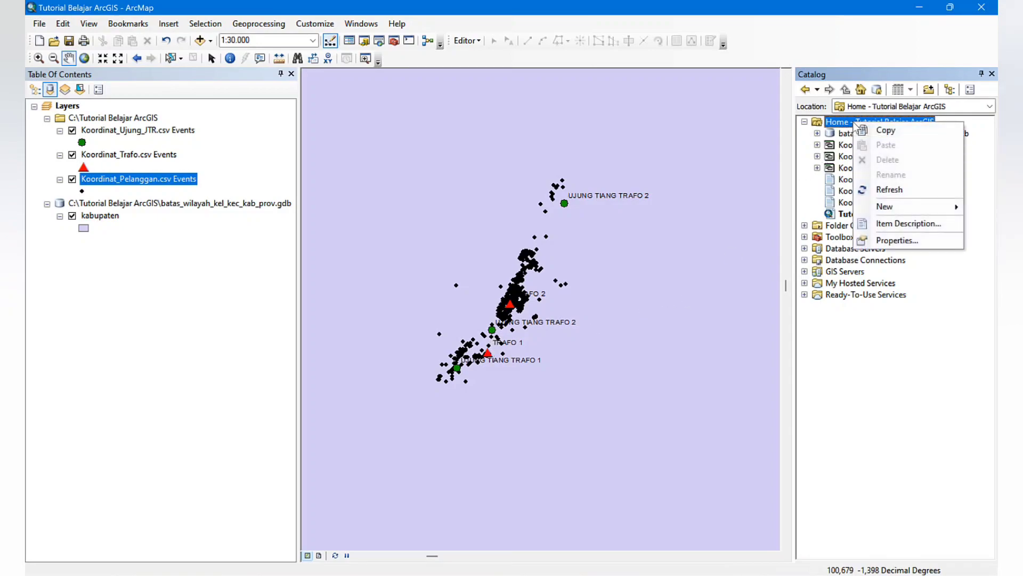
pyautogui.moveTo(907, 212)
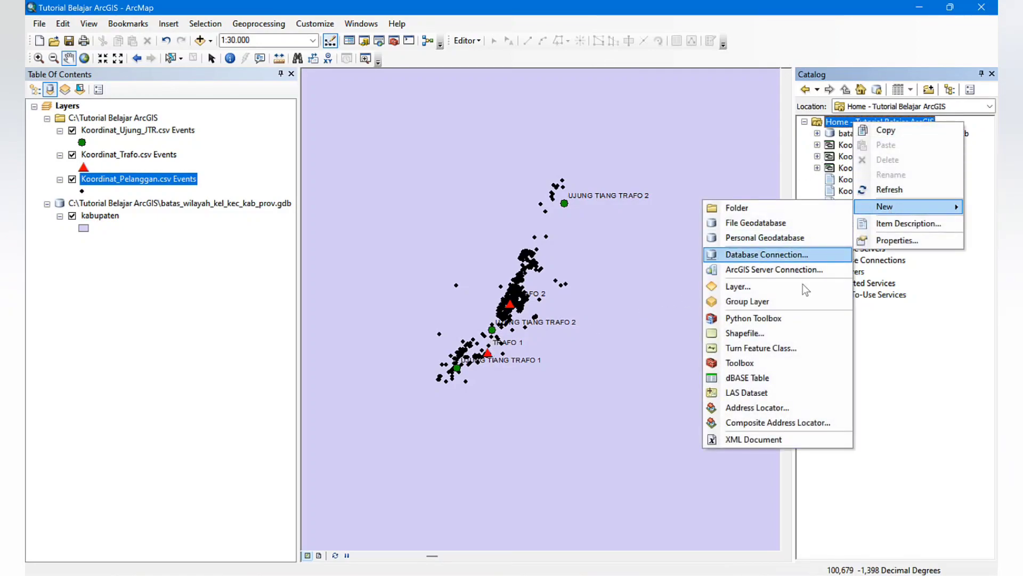
pyautogui.click(783, 330)
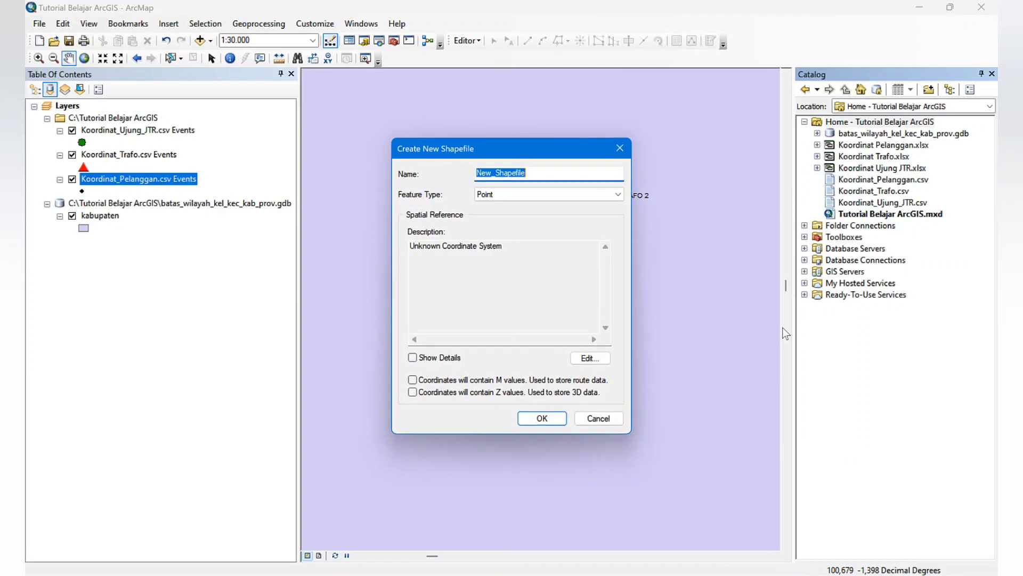
pyautogui.click(549, 195)
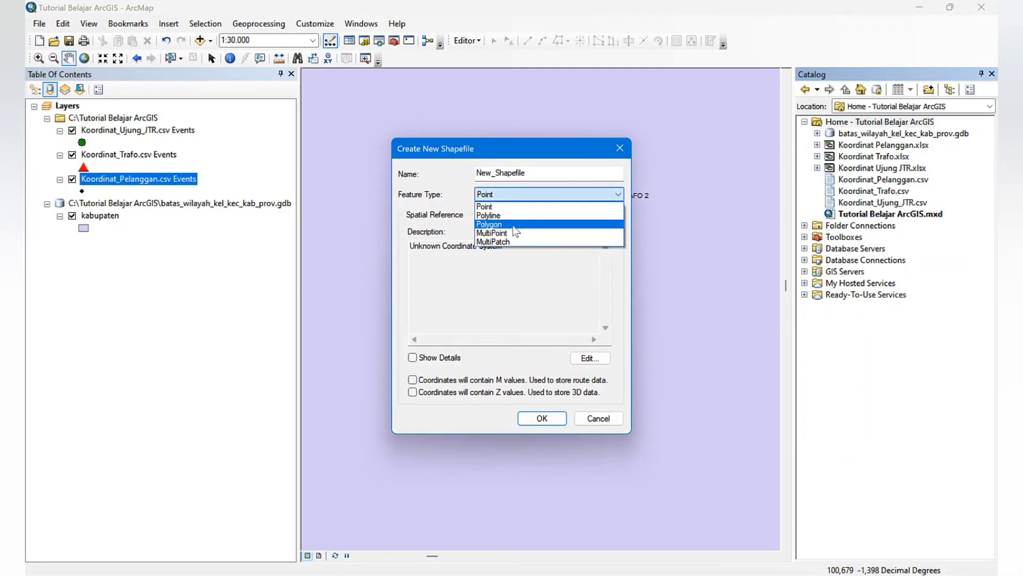
pyautogui.click(514, 224)
pyautogui.click(539, 173)
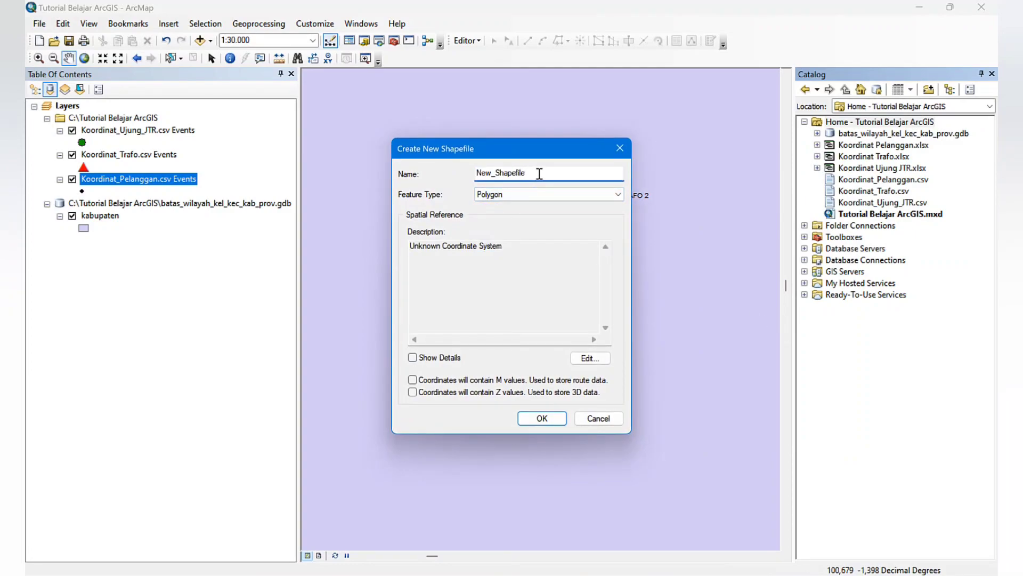
pyautogui.press('BackSpace')
pyautogui.press('BackSpace')
pyautogui.press('BackSpace')
pyautogui.press('BackSpace')
pyautogui.press('BackSpace')
pyautogui.press('BackSpace')
pyautogui.press('BackSpace')
pyautogui.press('BackSpace')
pyautogui.press('BackSpace')
pyautogui.press('BackSpace')
pyautogui.press('BackSpace')
pyautogui.press('BackSpace')
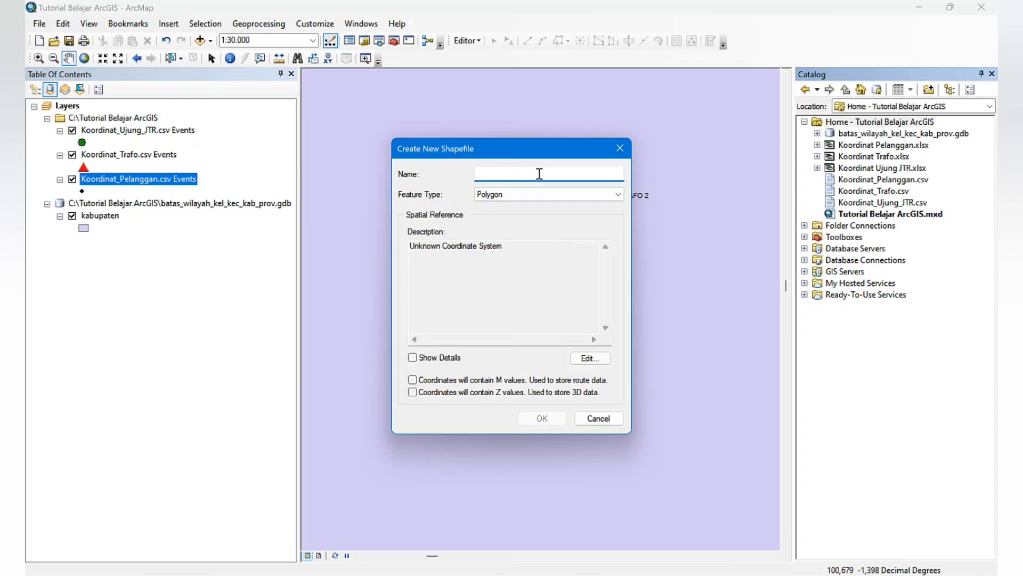
pyautogui.write('Zonasi_Gardu')
# Assign the geographic coordinate system WGS 1984 from the World group to the Zonasi_Gardu shapefile and create it.
pyautogui.click(592, 358)
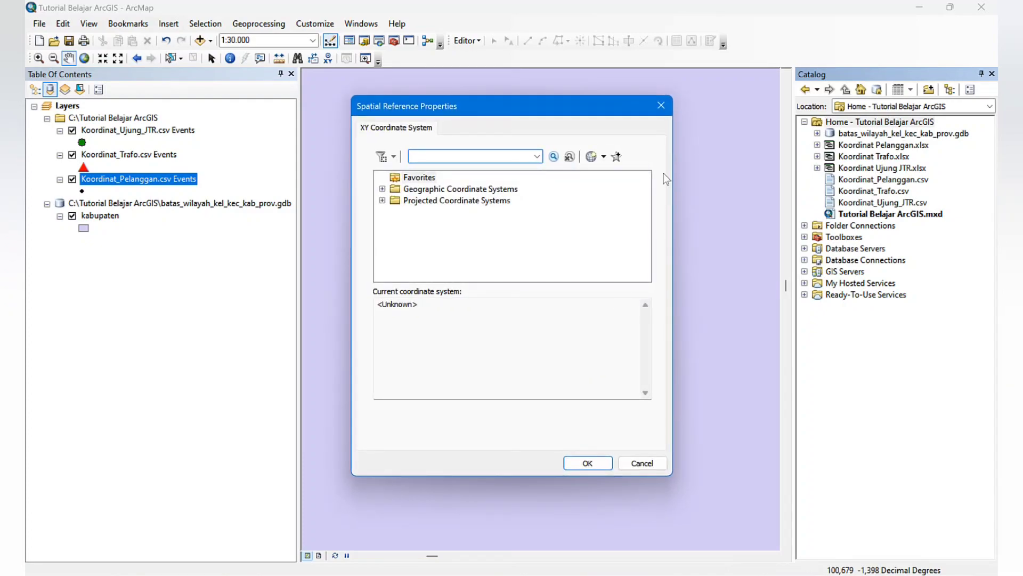
pyautogui.click(661, 106)
pyautogui.click(590, 357)
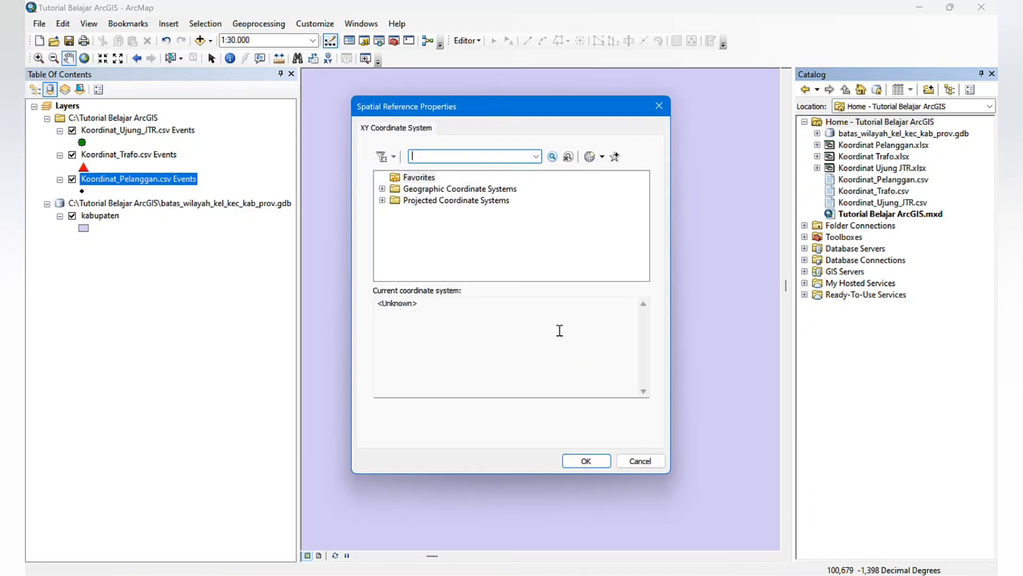
pyautogui.click(382, 188)
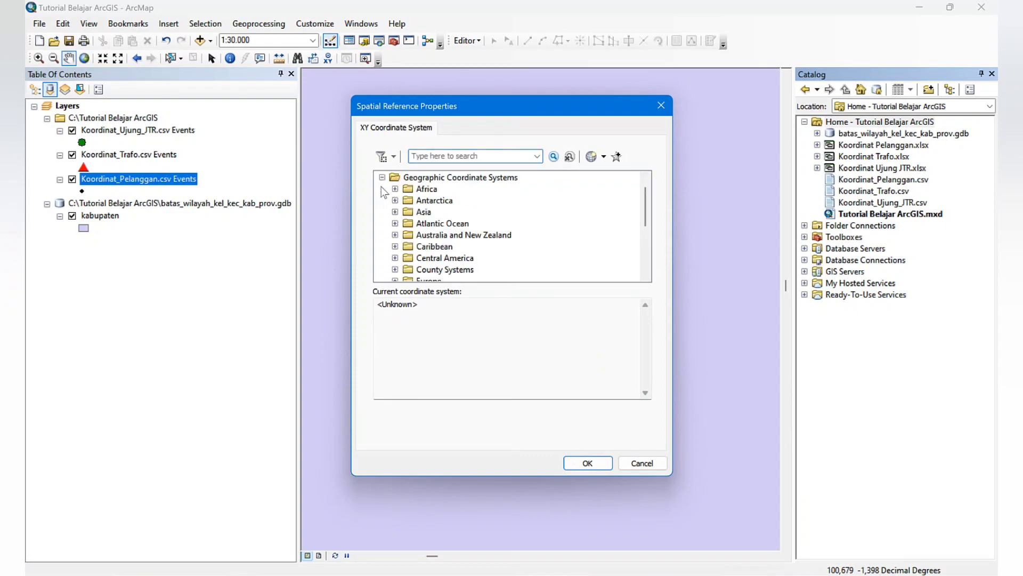
pyautogui.scroll(-3, 395, 256)
pyautogui.click(394, 257)
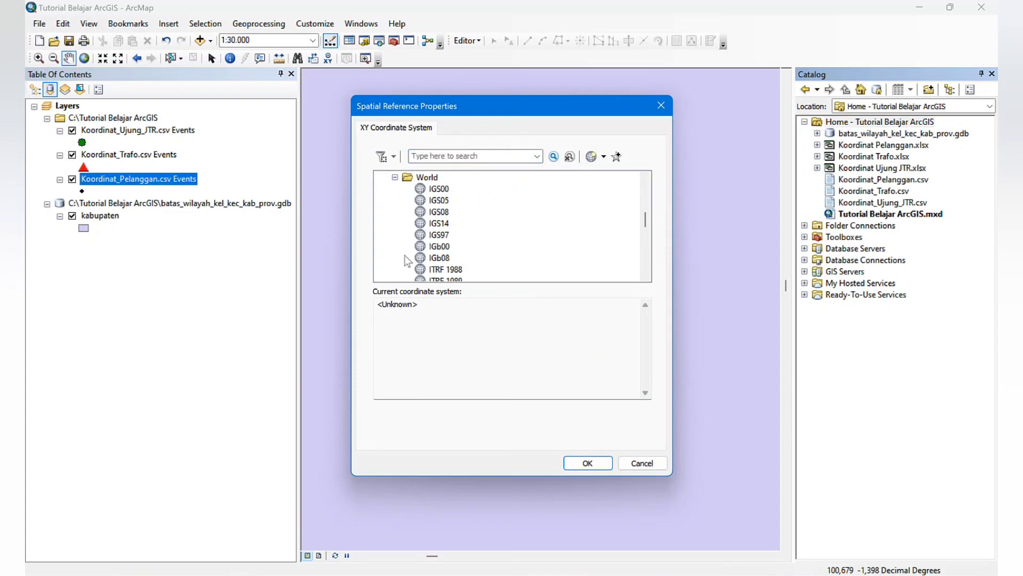
pyautogui.scroll(-3, 447, 249)
pyautogui.scroll(3, 447, 248)
pyautogui.scroll(-2, 456, 244)
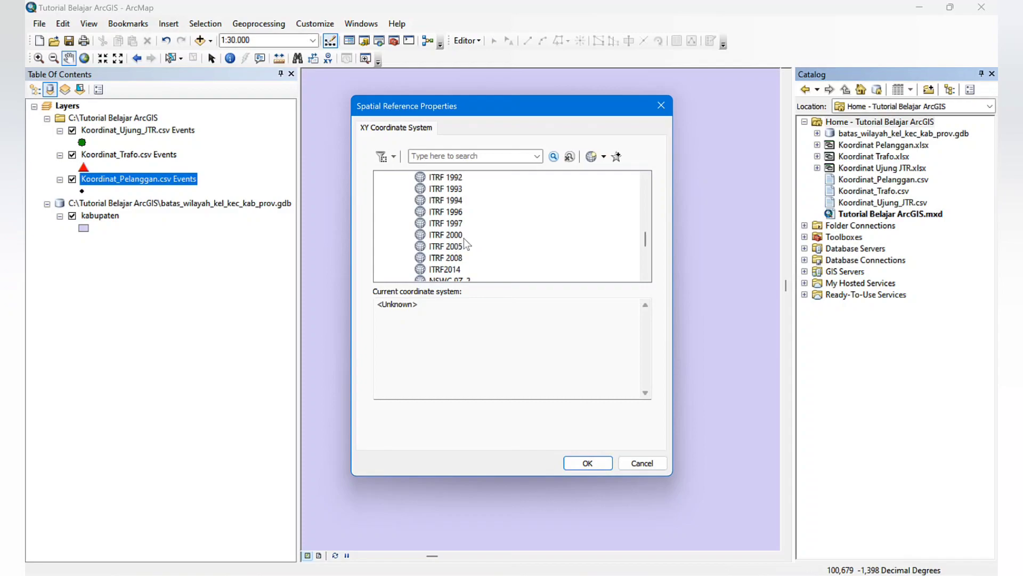
pyautogui.scroll(2, 475, 244)
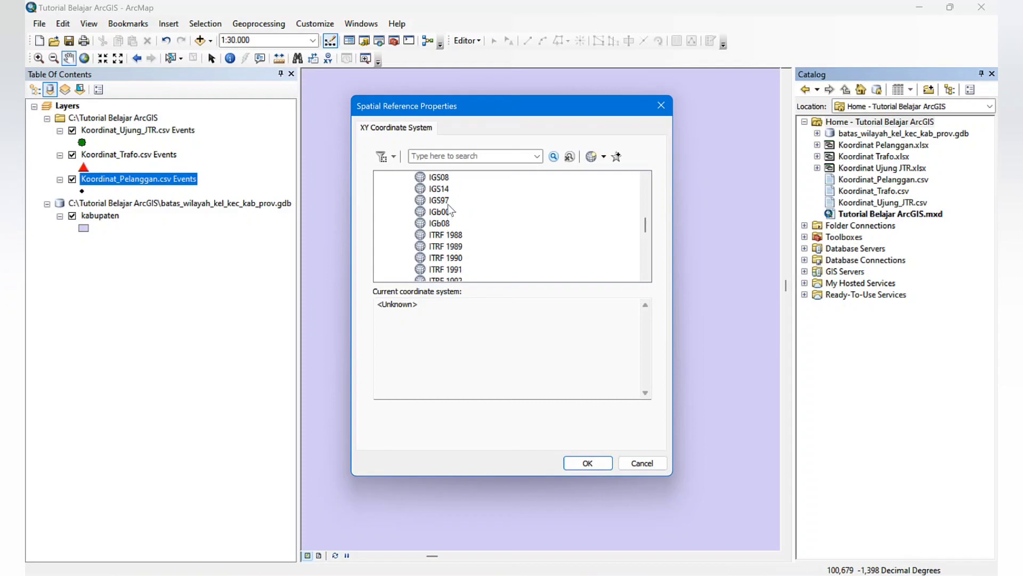
pyautogui.scroll(2, 451, 216)
pyautogui.scroll(-10, 442, 221)
pyautogui.scroll(-1, 457, 239)
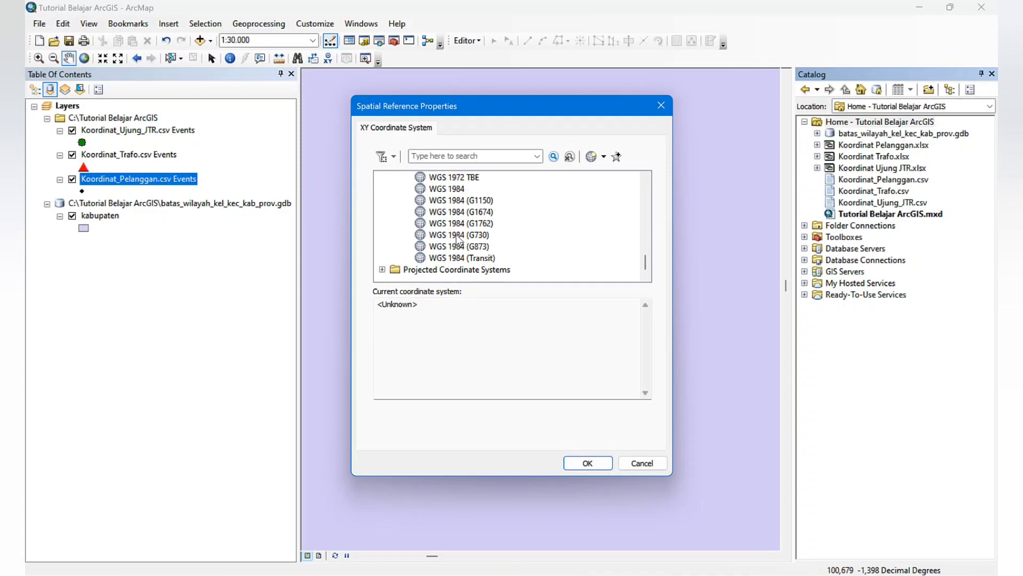
pyautogui.scroll(1, 457, 237)
pyautogui.click(458, 223)
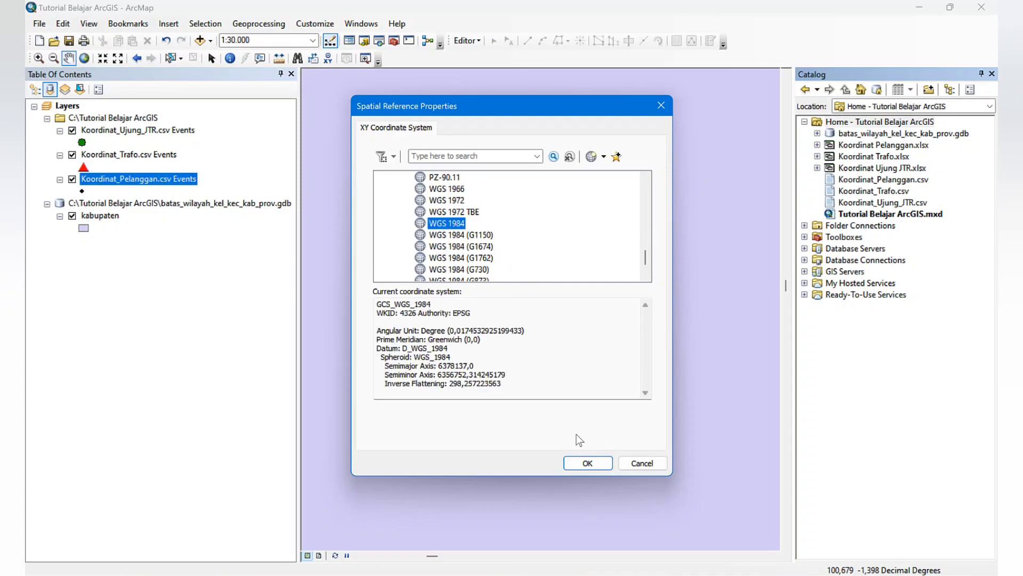
pyautogui.click(586, 462)
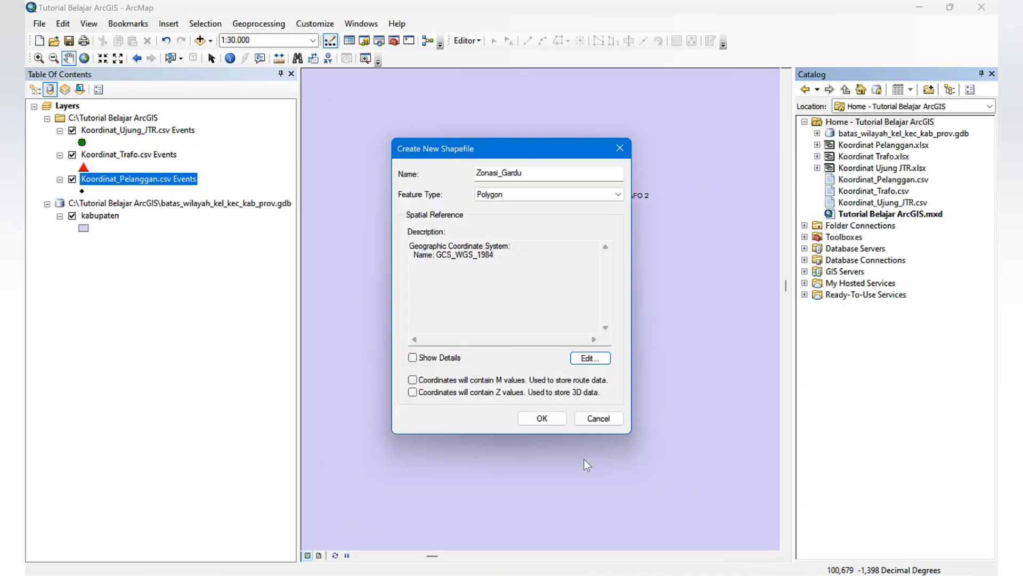
pyautogui.click(543, 418)
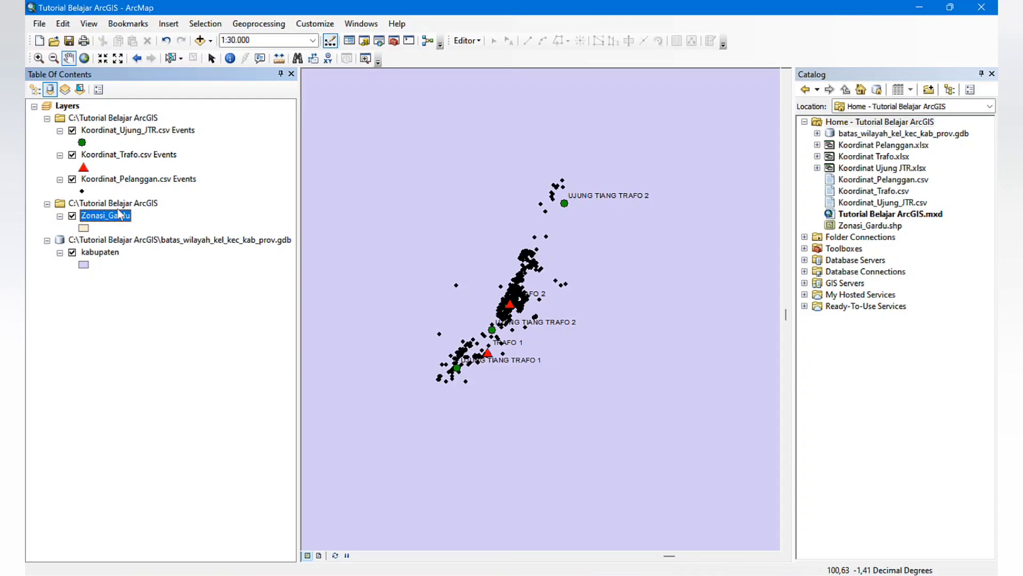
# Start exporting all features of the Koordinat_Pelanggan.csv Events layer and set the output type to Shapefile.
pyautogui.click(142, 180)
pyautogui.rightClick(147, 182)
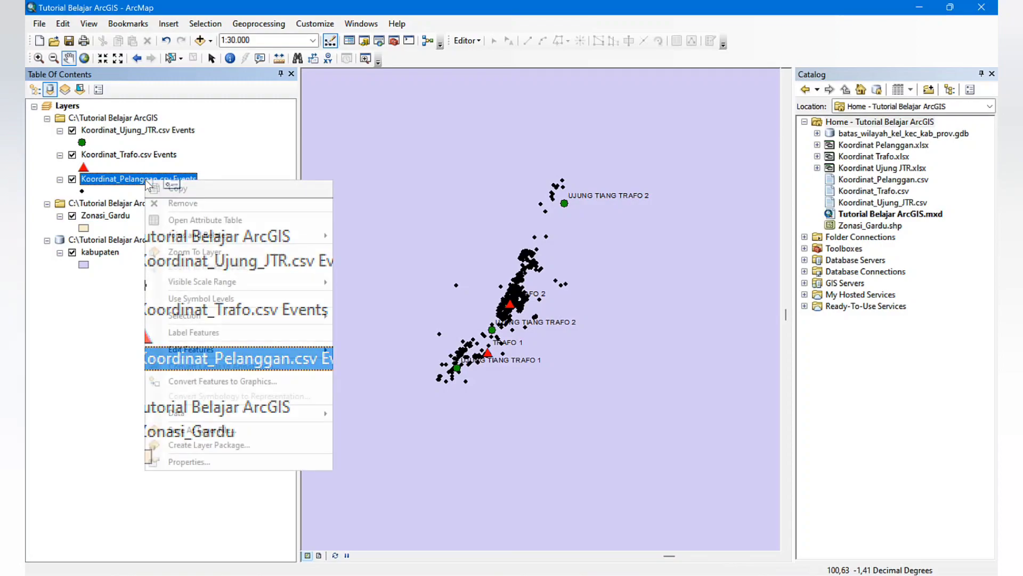
pyautogui.moveTo(293, 411)
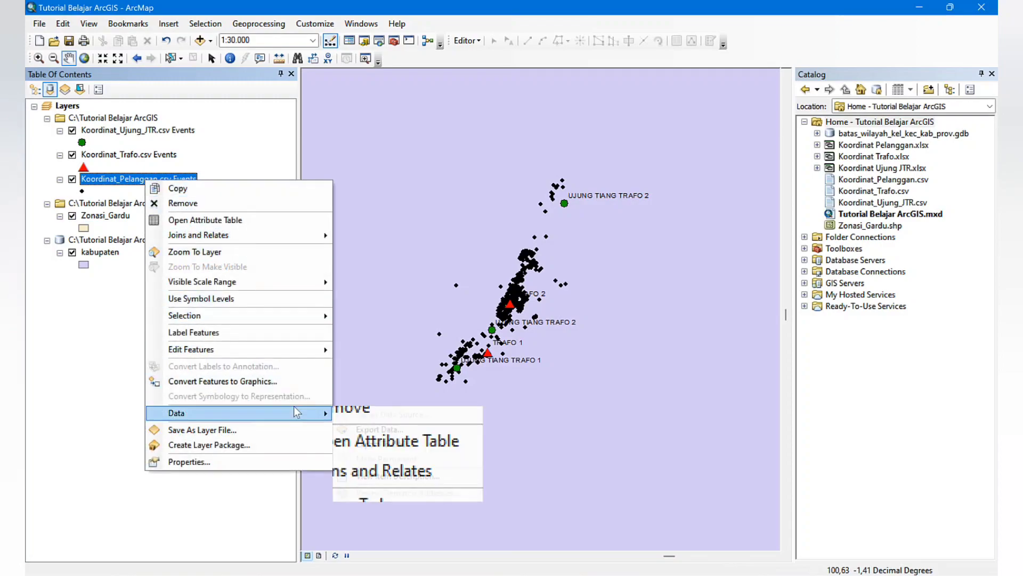
pyautogui.click(357, 431)
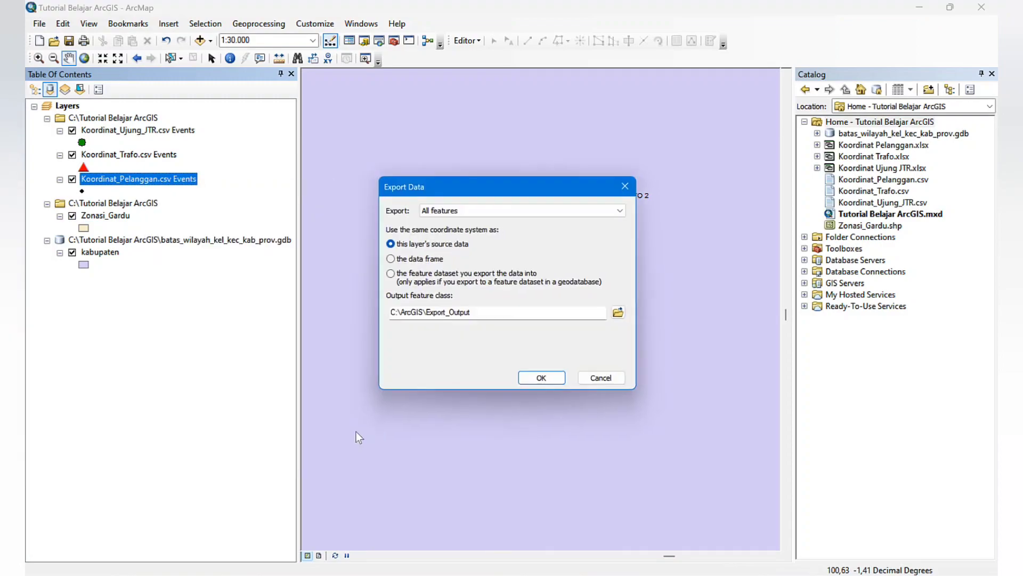
pyautogui.click(627, 316)
pyautogui.click(499, 382)
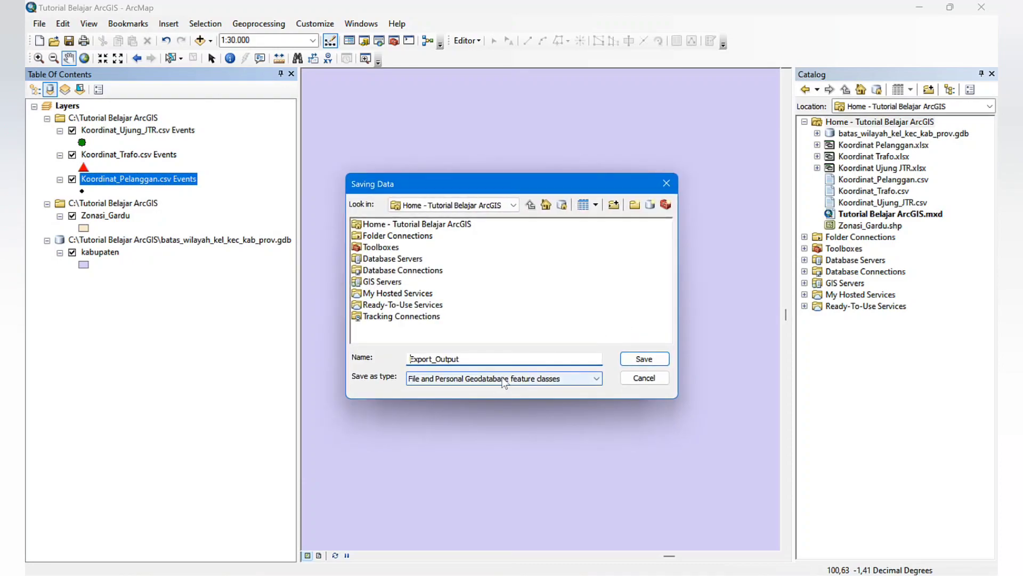
pyautogui.click(492, 400)
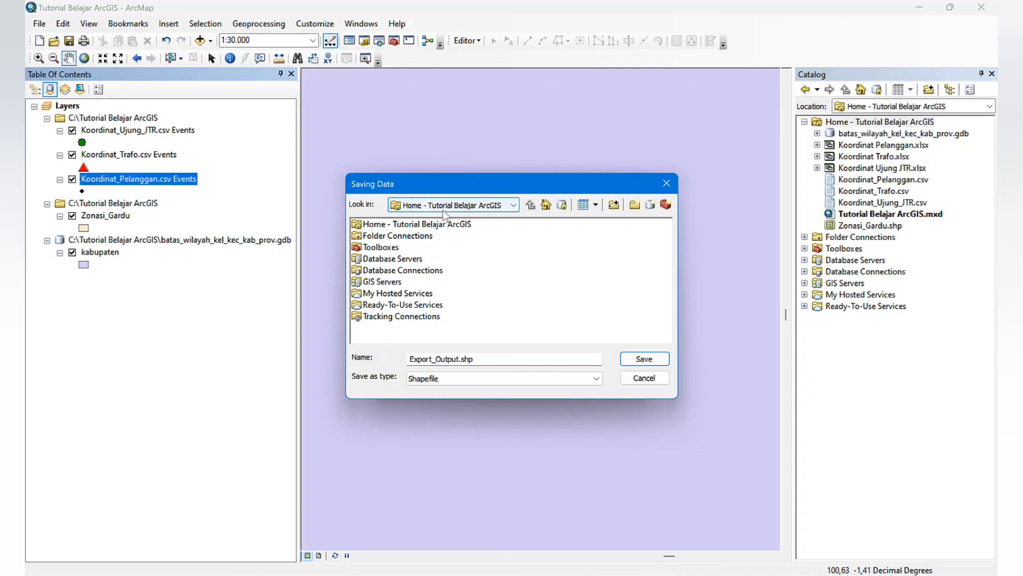
# Name the exported shapefile Daftar_Pelanggan.shp, try to save it, and dismiss the error message.
pyautogui.click(459, 358)
pyautogui.press('BackSpace')
pyautogui.press('BackSpace')
pyautogui.press('BackSpace')
pyautogui.press('BackSpace')
pyautogui.press('BackSpace')
pyautogui.press('BackSpace')
pyautogui.press('BackSpace')
pyautogui.press('BackSpace')
pyautogui.press('BackSpace')
pyautogui.press('BackSpace')
pyautogui.press('BackSpace')
pyautogui.press('BackSpace')
pyautogui.press('BackSpace')
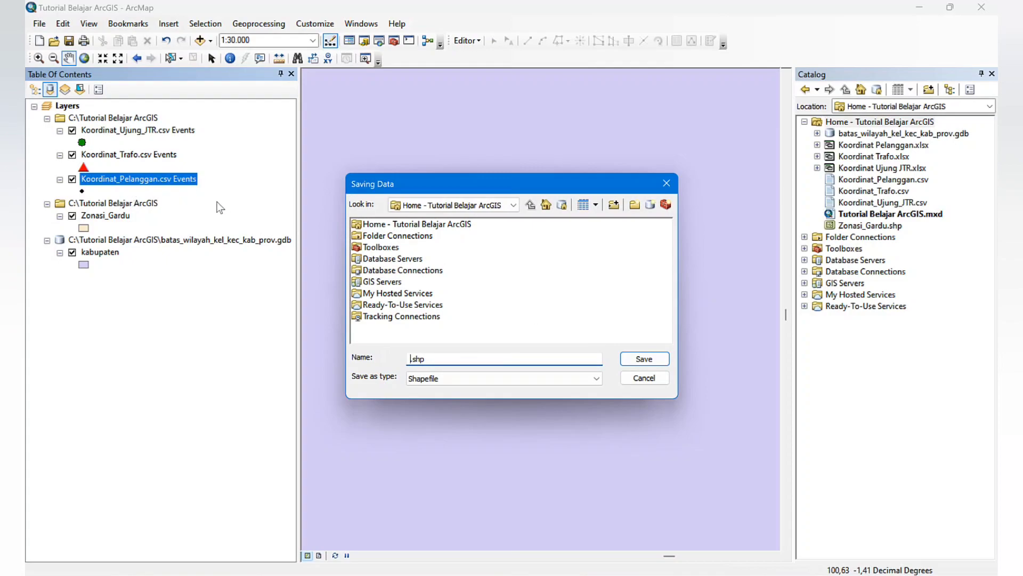
pyautogui.write('Lo')
pyautogui.write('Daftar')
pyautogui.write('_Pelanggan')
pyautogui.click(643, 360)
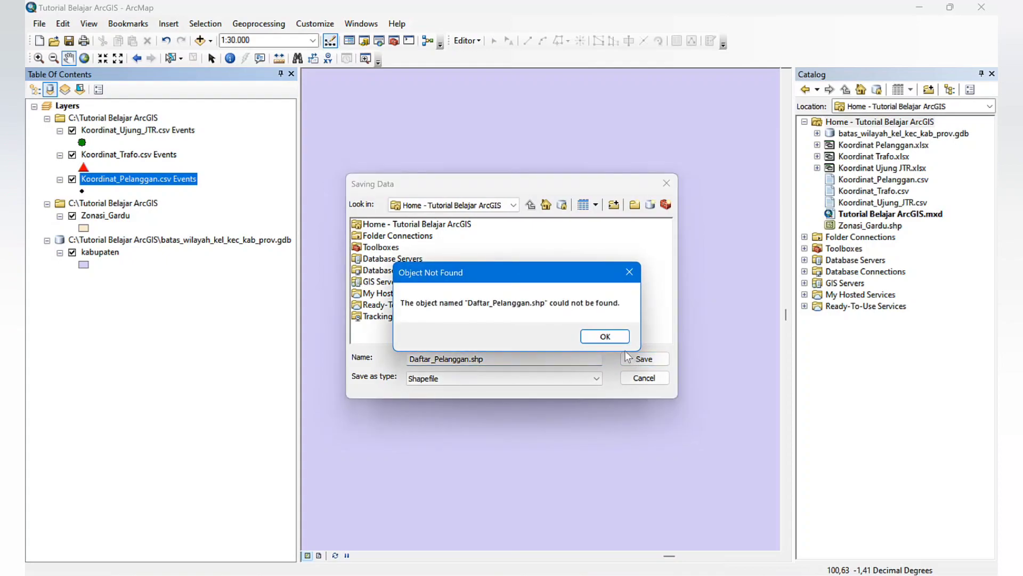
pyautogui.click(614, 339)
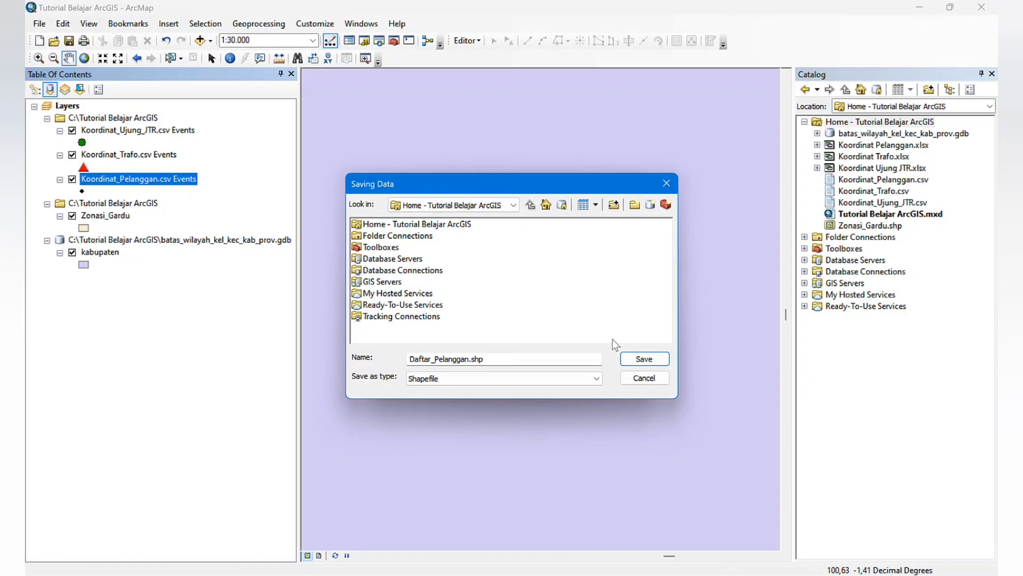
# Save the customer point export as Daftar_Pelanggan.shp in the home folder with its layer added to the map, and hide Koordinat_Pelanggan.csv Events.
pyautogui.doubleClick(440, 225)
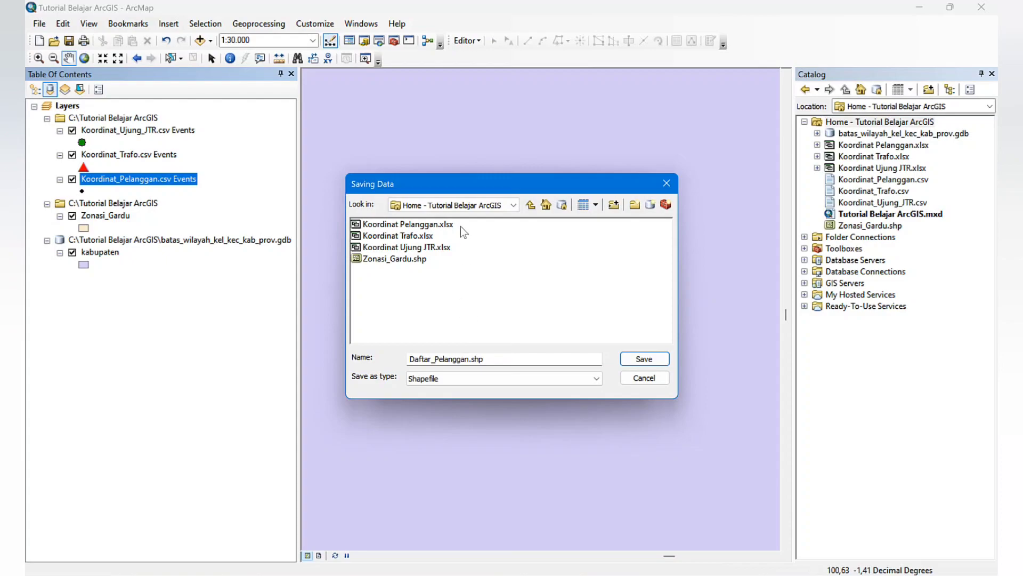
pyautogui.click(644, 359)
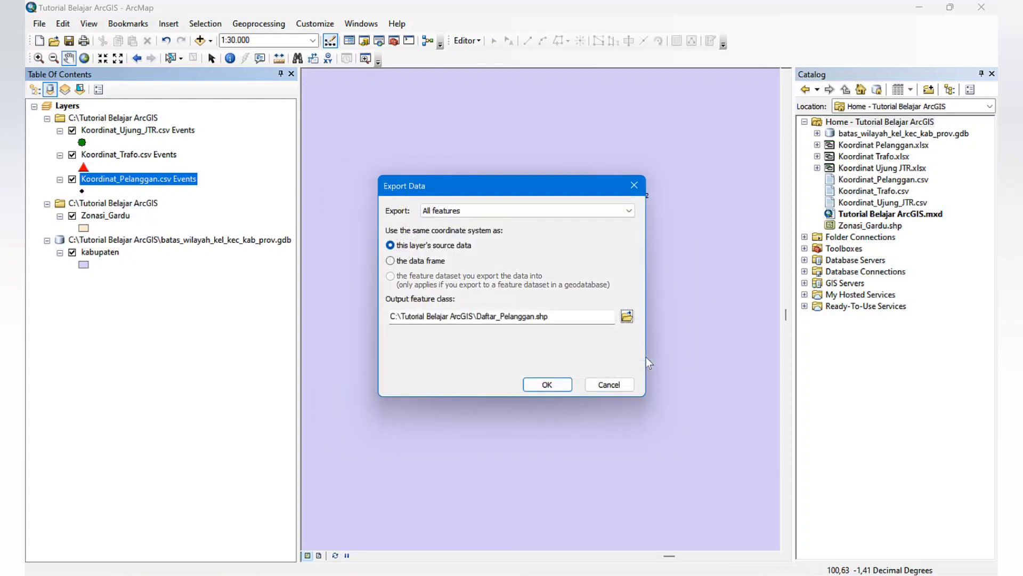
pyautogui.click(540, 384)
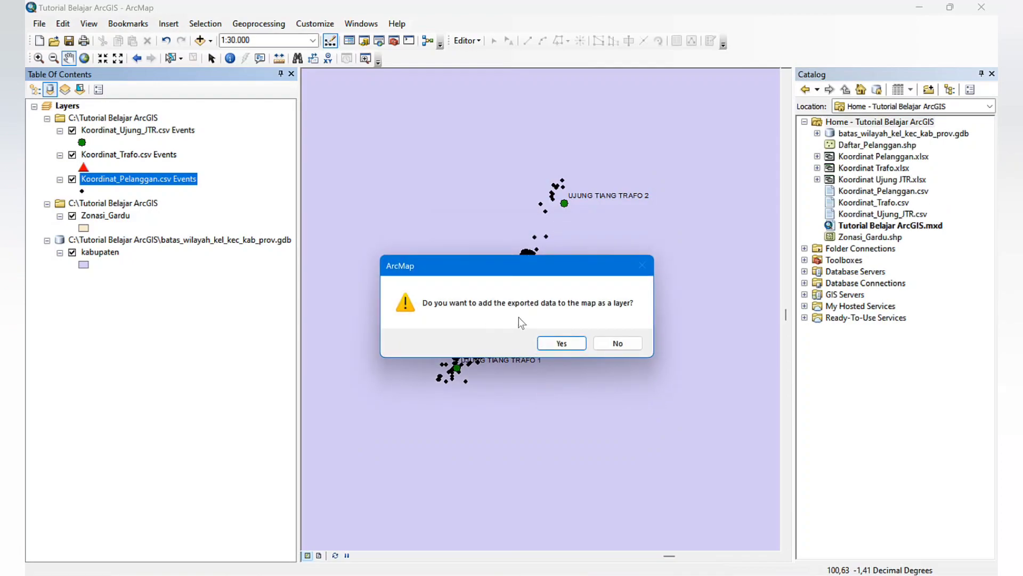
pyautogui.click(562, 343)
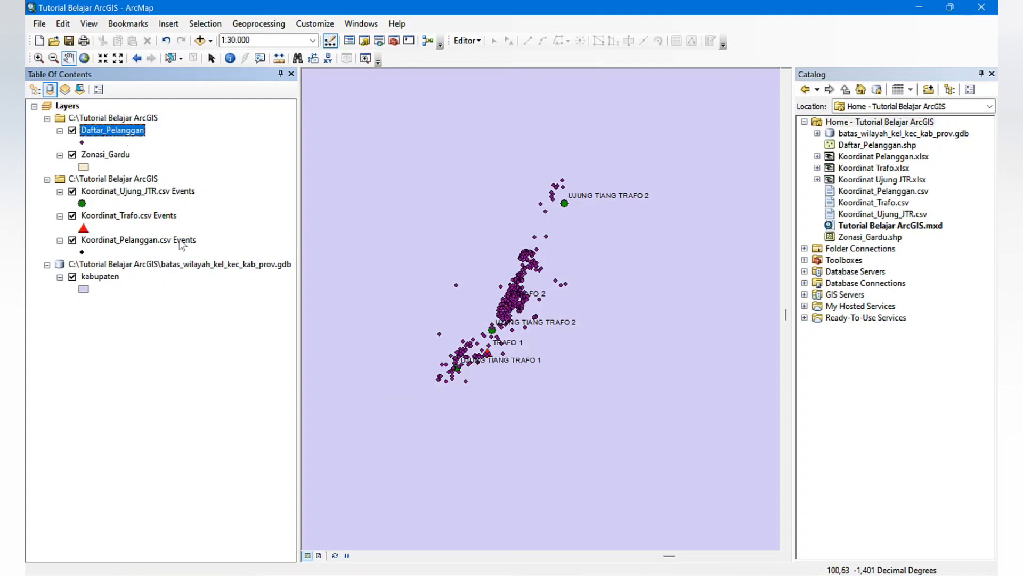
pyautogui.click(72, 241)
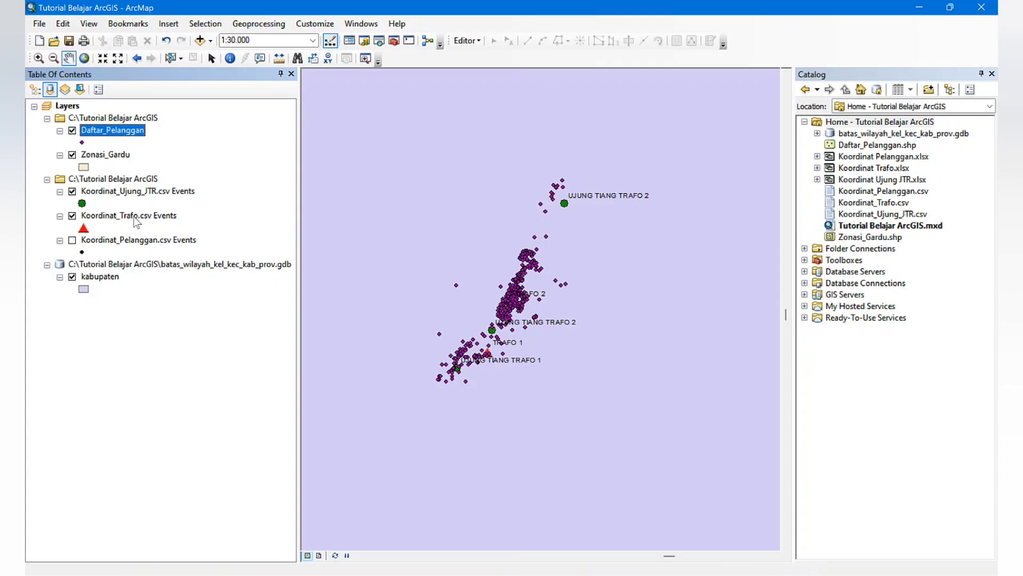
# Start exporting all features of the Koordinat_Trafo.csv Events layer to the home folder with Shapefile as the output type.
pyautogui.click(137, 218)
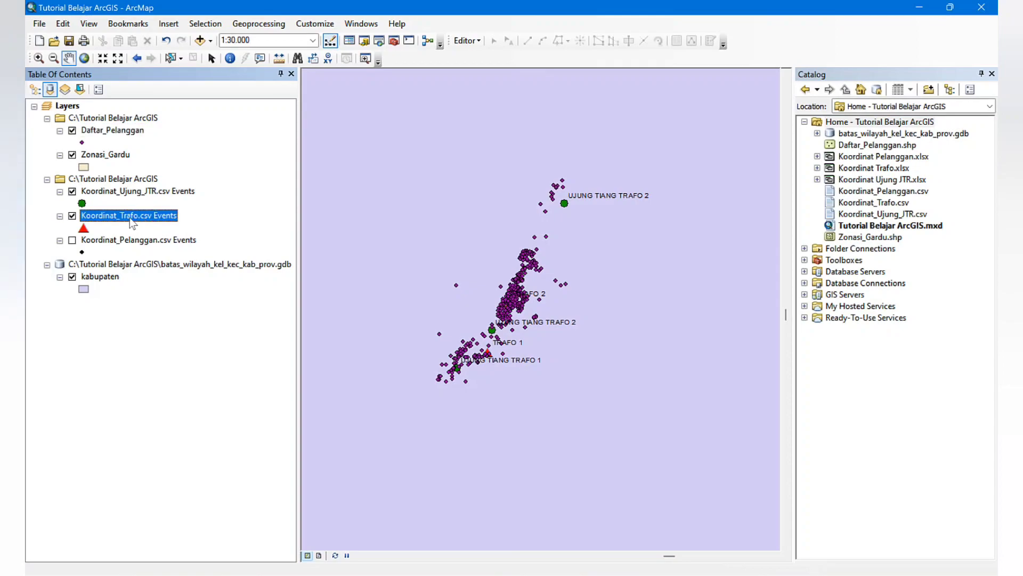
pyautogui.rightClick(135, 218)
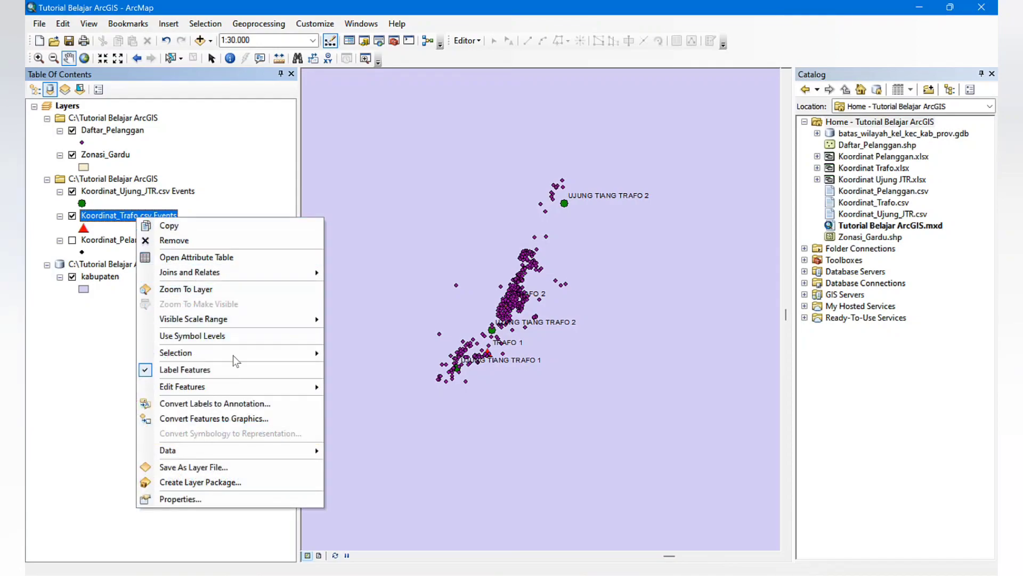
pyautogui.moveTo(273, 450)
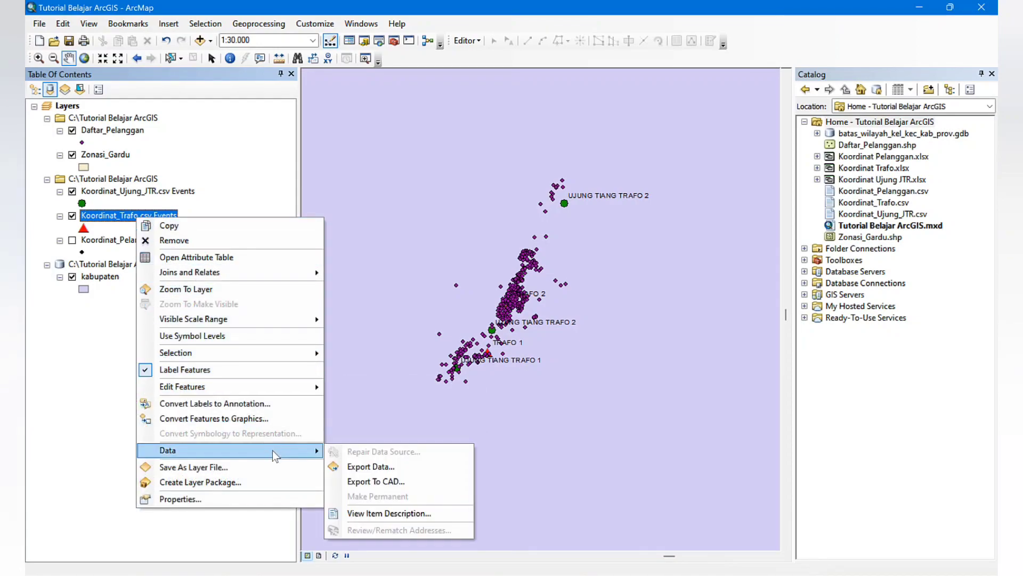
pyautogui.click(364, 466)
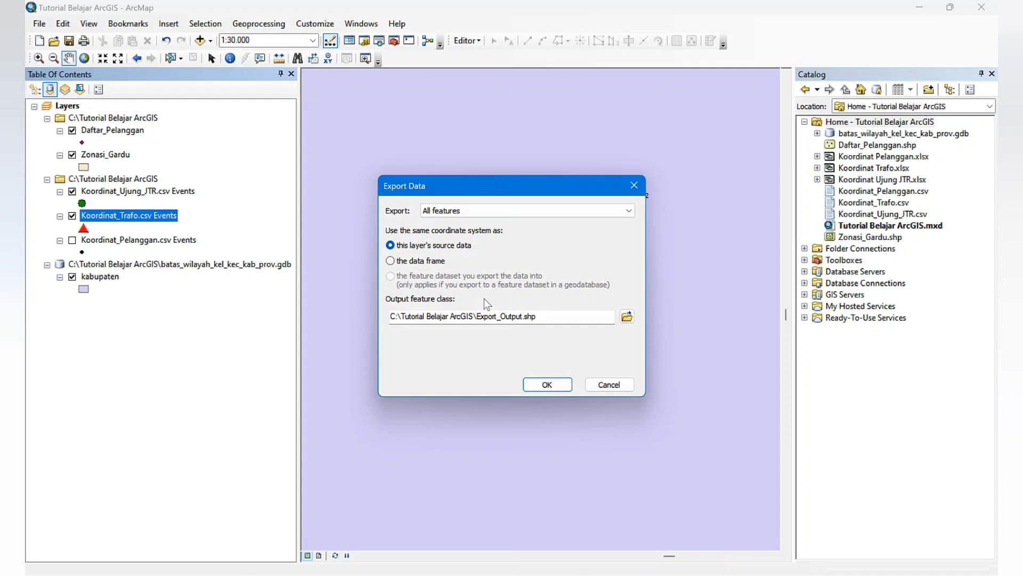
pyautogui.click(627, 315)
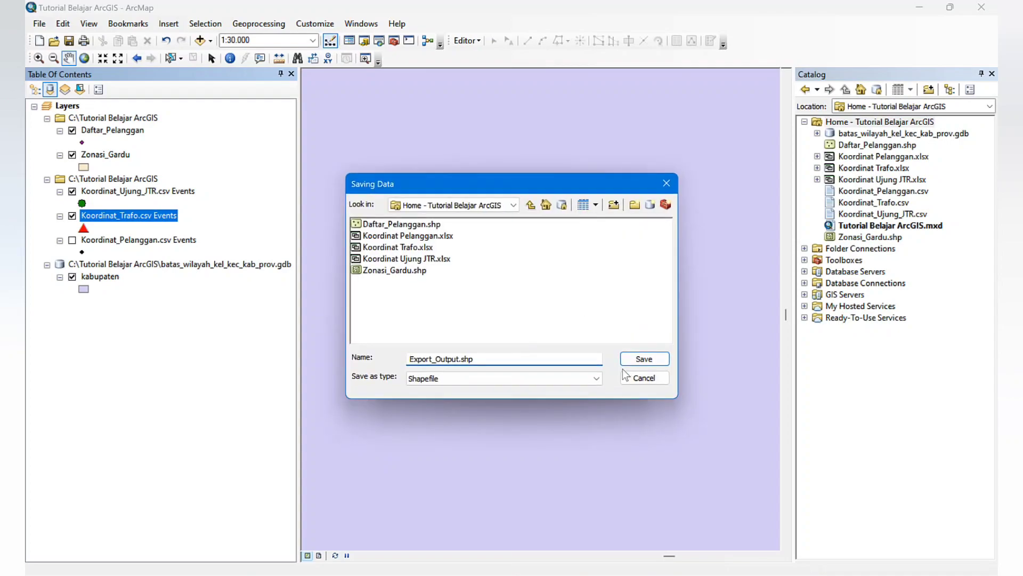
pyautogui.click(519, 379)
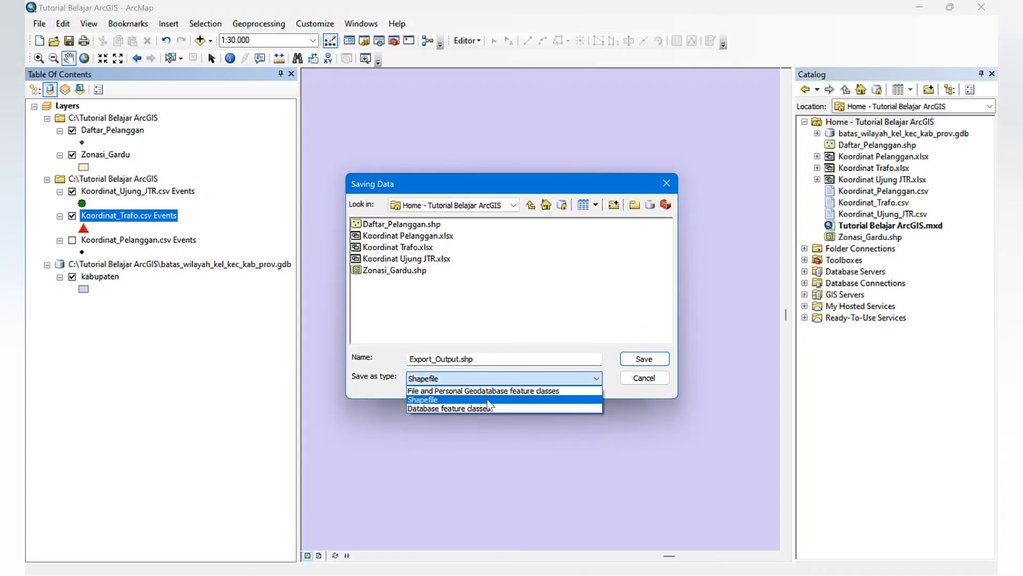
pyautogui.click(487, 398)
# Name the output Koordinat_Trafo, run the export, and add the exported data to the map as a layer.
pyautogui.click(460, 358)
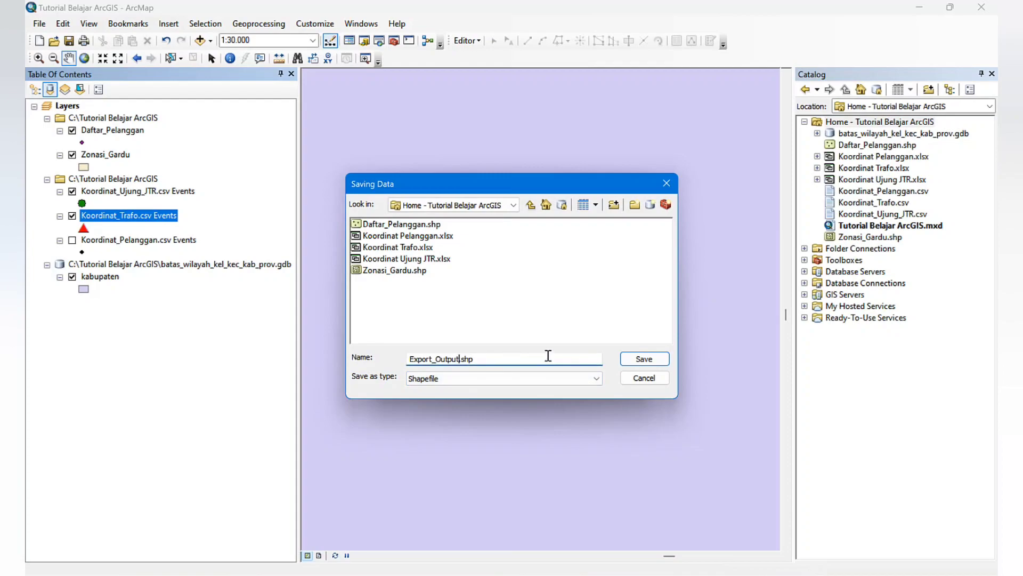
pyautogui.press('BackSpace')
pyautogui.press('BackSpace')
pyautogui.press('BackSpace')
pyautogui.press('BackSpace')
pyautogui.press('BackSpace')
pyautogui.press('BackSpace')
pyautogui.press('BackSpace')
pyautogui.press('BackSpace')
pyautogui.press('BackSpace')
pyautogui.press('BackSpace')
pyautogui.press('BackSpace')
pyautogui.press('BackSpace')
pyautogui.write('Koordinat_Trafo')
pyautogui.click(639, 357)
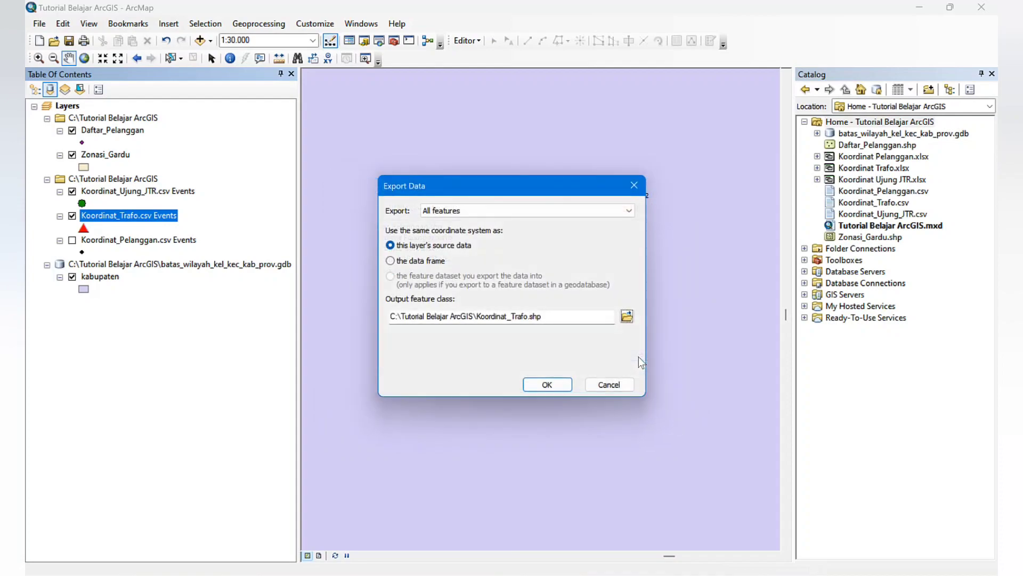
pyautogui.click(547, 384)
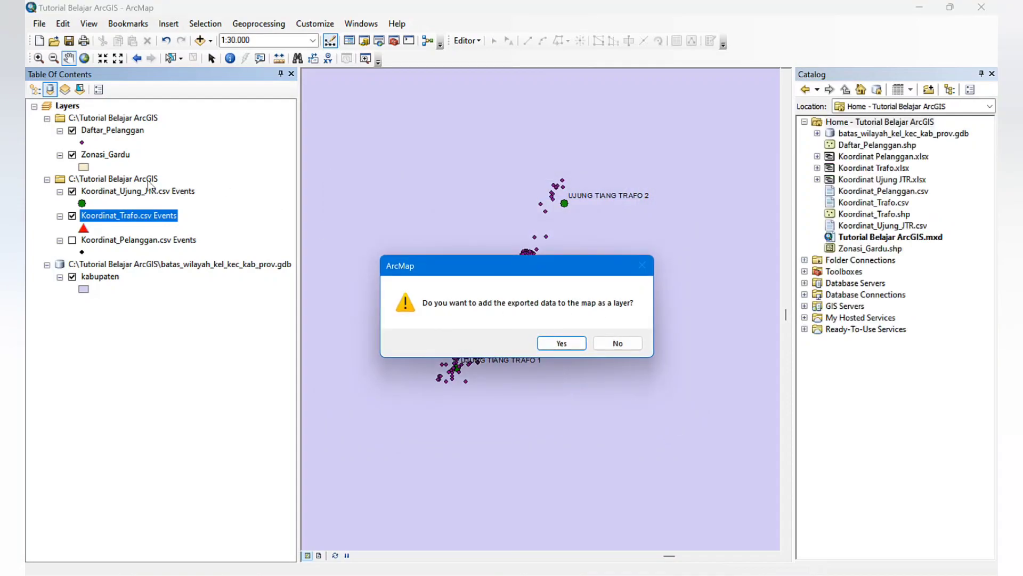
pyautogui.click(553, 343)
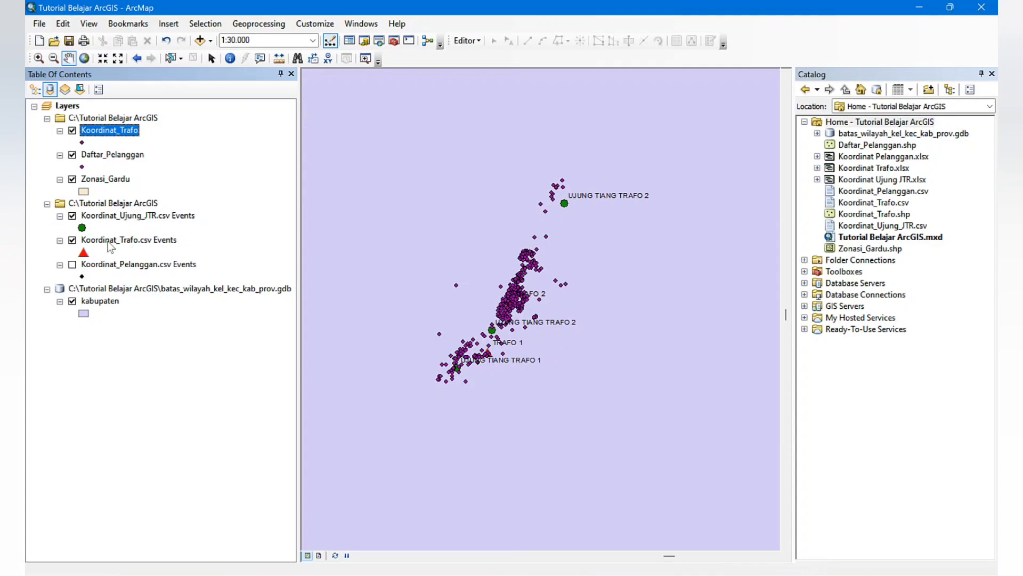
# Remove the Koordinat_Trafo.csv Events and Koordinat_Pelanggan.csv Events layers from the map.
pyautogui.click(72, 240)
pyautogui.rightClick(100, 243)
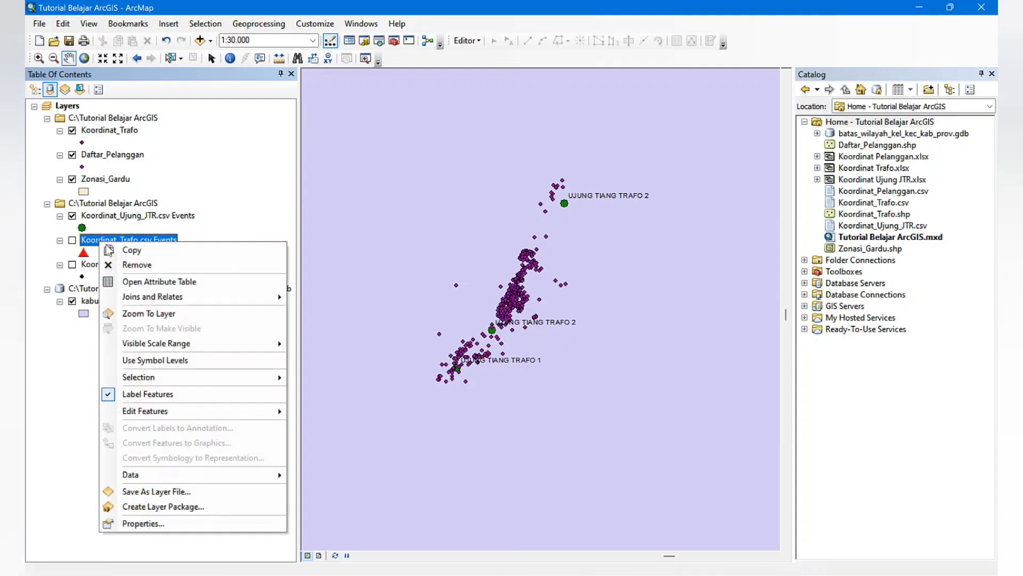
pyautogui.click(127, 268)
pyautogui.click(124, 241)
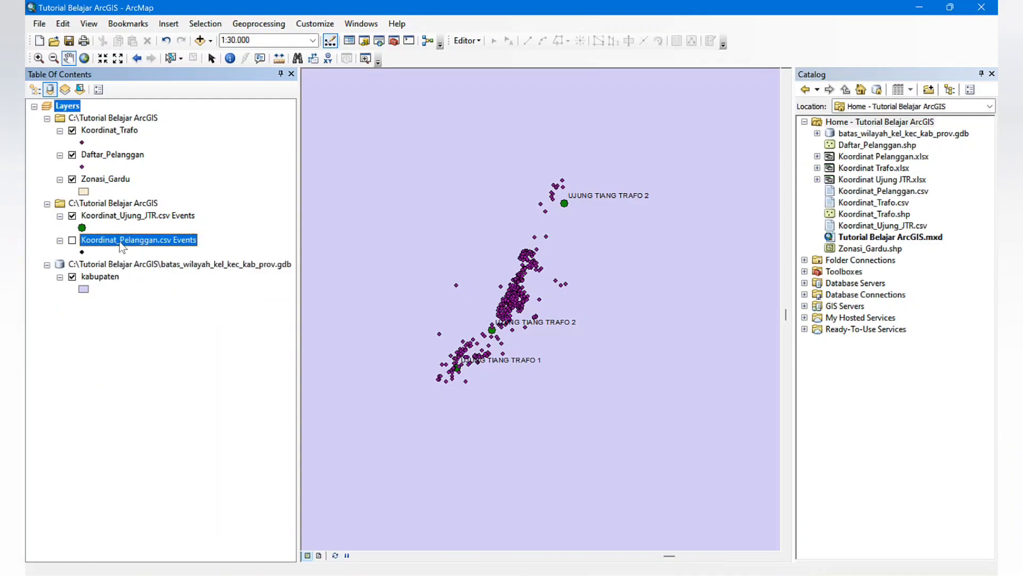
pyautogui.rightClick(147, 243)
pyautogui.click(156, 263)
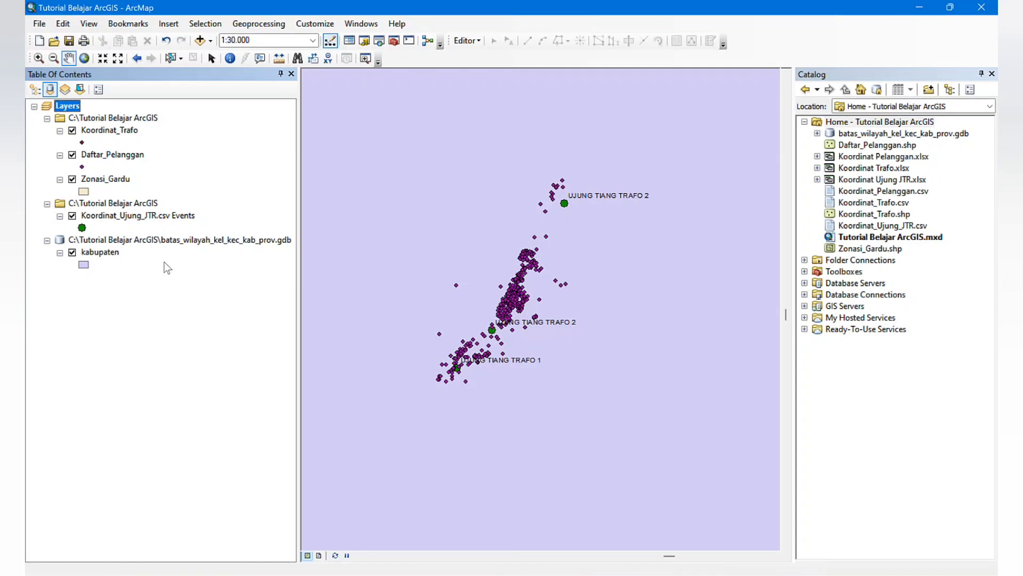
# Change the Koordinat_Trafo layer's symbol to Triangle 2 in red.
pyautogui.click(82, 143)
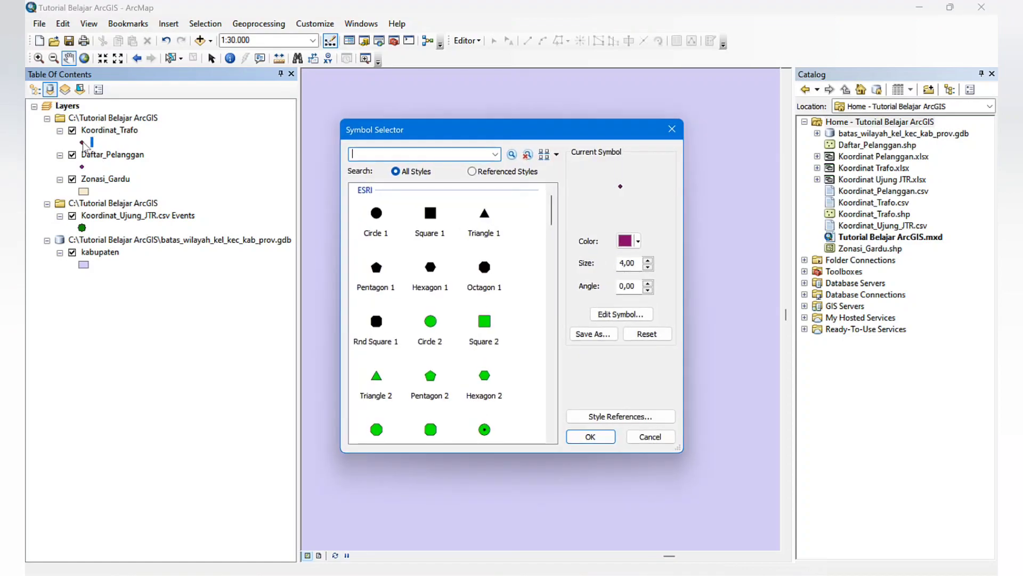
pyautogui.click(377, 377)
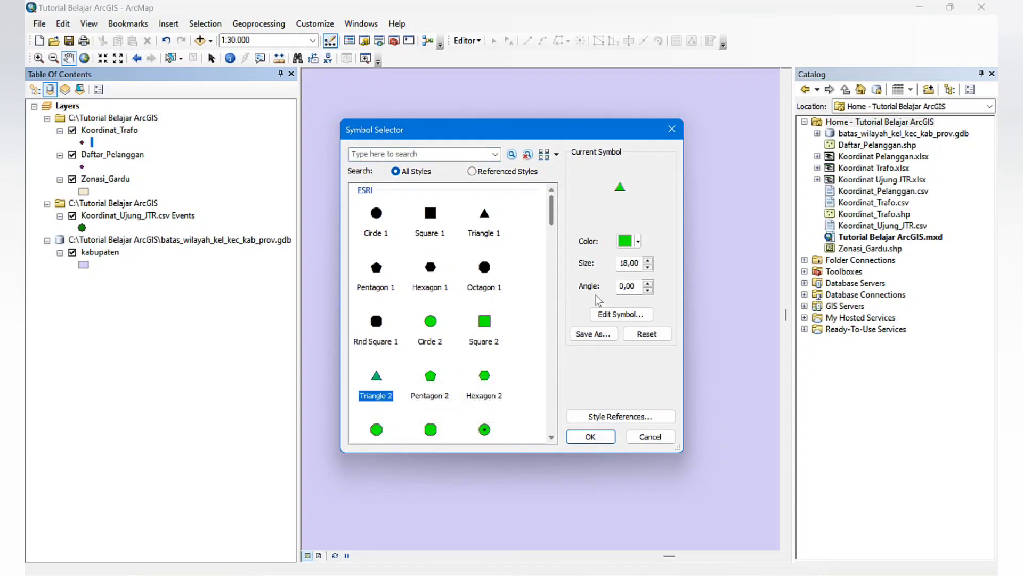
pyautogui.click(638, 241)
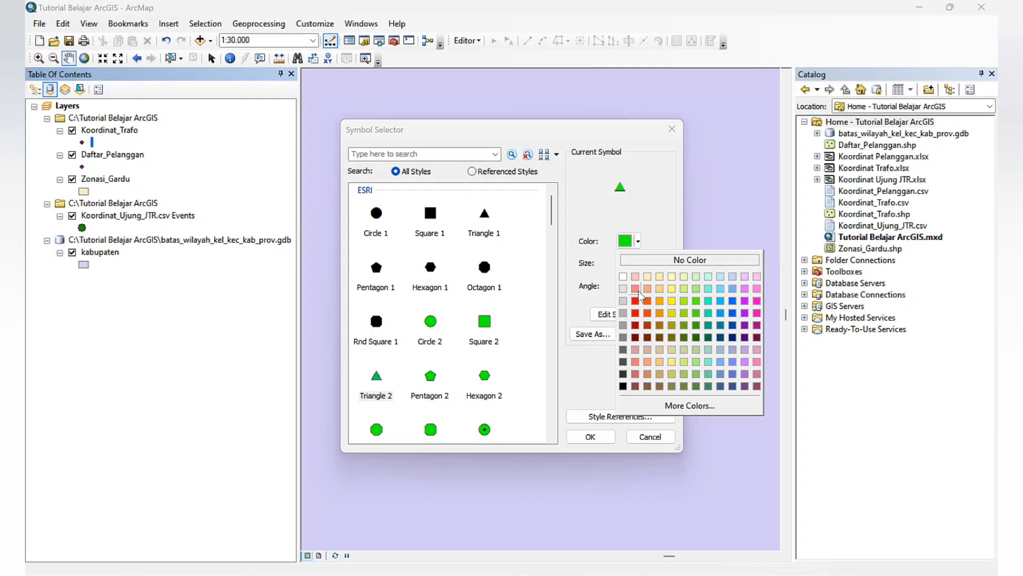
pyautogui.click(636, 290)
pyautogui.click(601, 438)
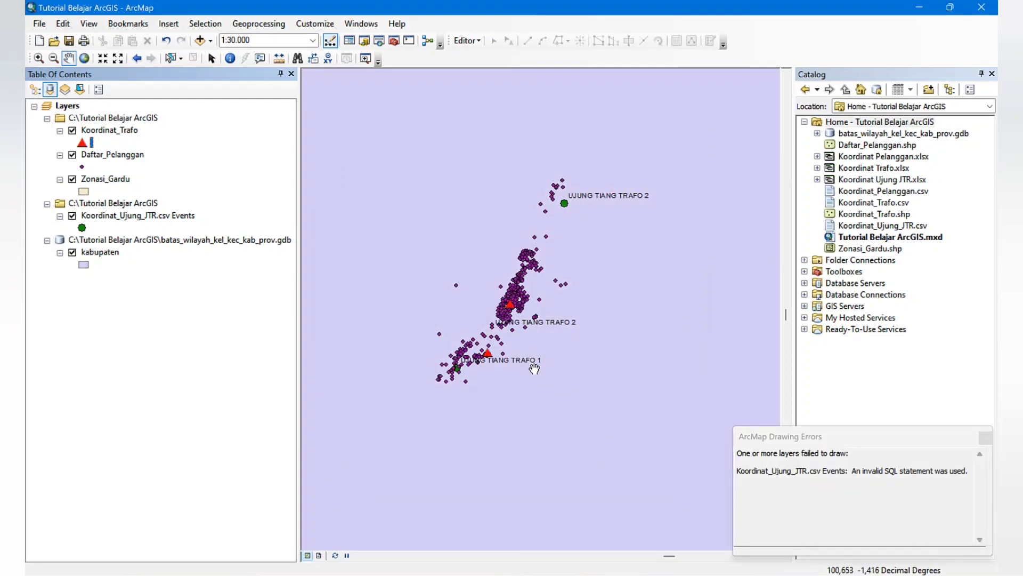
# Change the Daftar_Pelanggan layer's symbol to Circle 1 with a size of 9.
pyautogui.scroll(1, 534, 368)
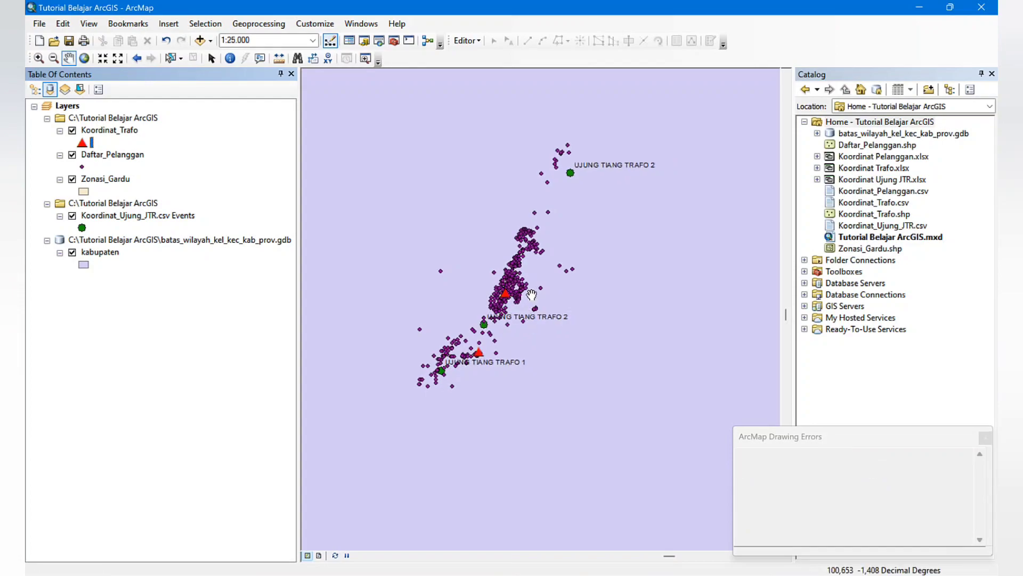
pyautogui.click(82, 167)
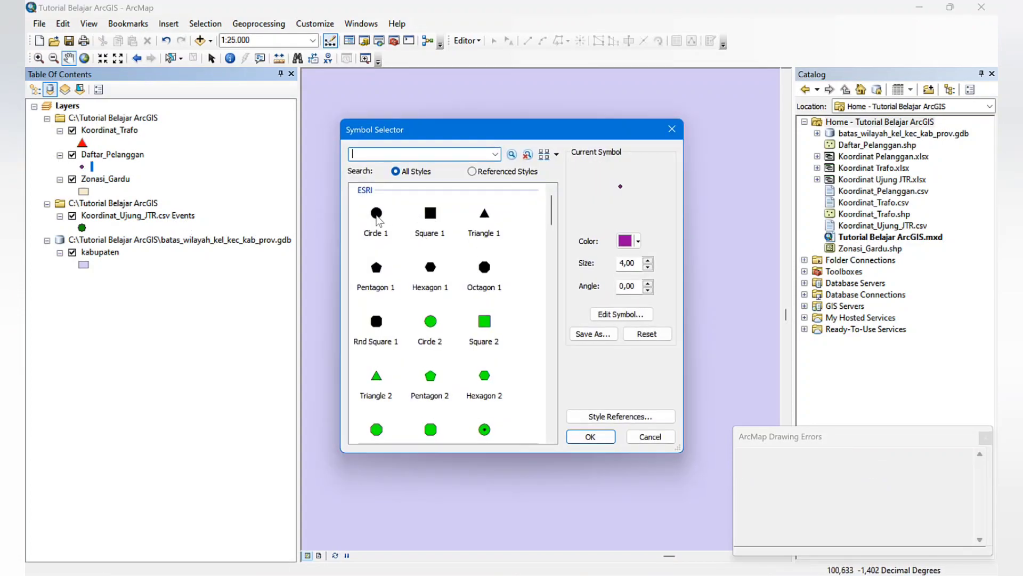
pyautogui.click(378, 215)
pyautogui.click(648, 267)
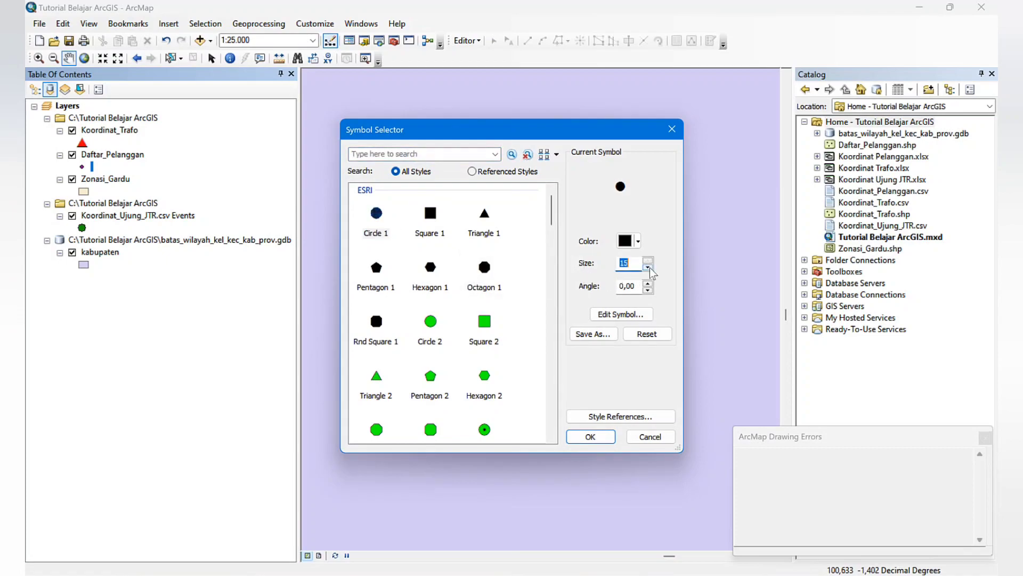
pyautogui.click(649, 268)
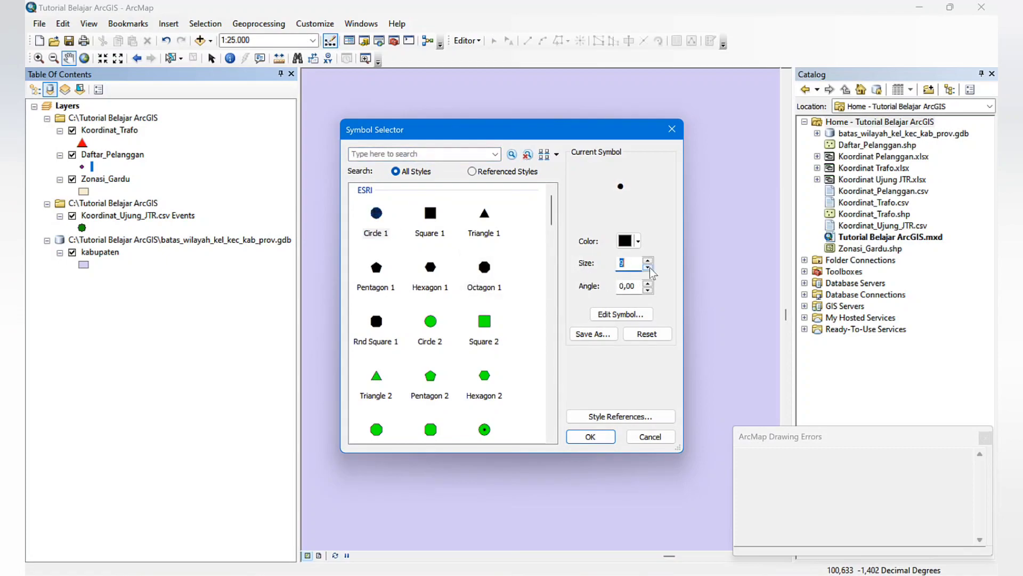
pyautogui.click(591, 435)
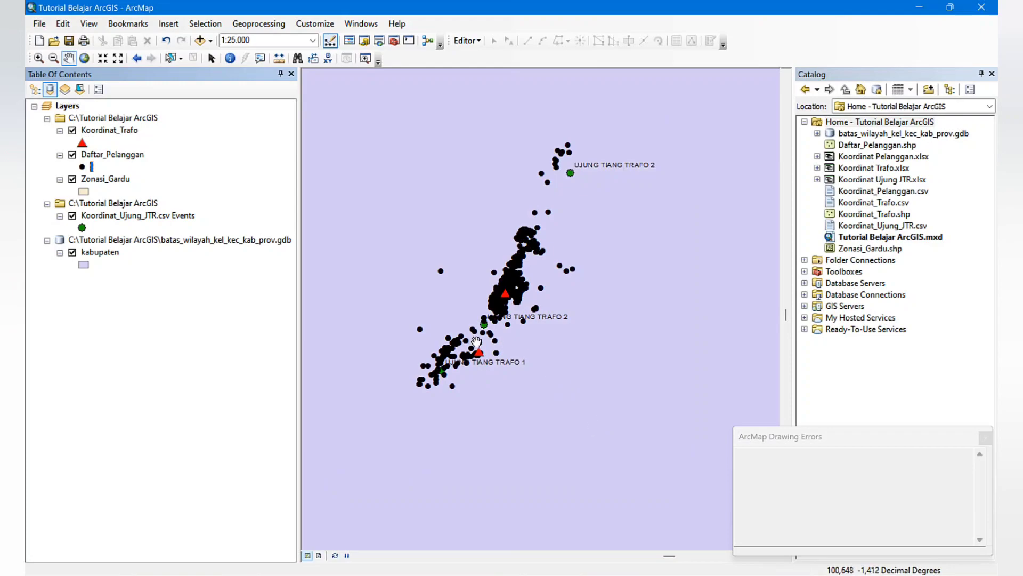
# Reduce the Daftar_Pelanggan layer's circle symbol to size 5.
pyautogui.scroll(1, 488, 341)
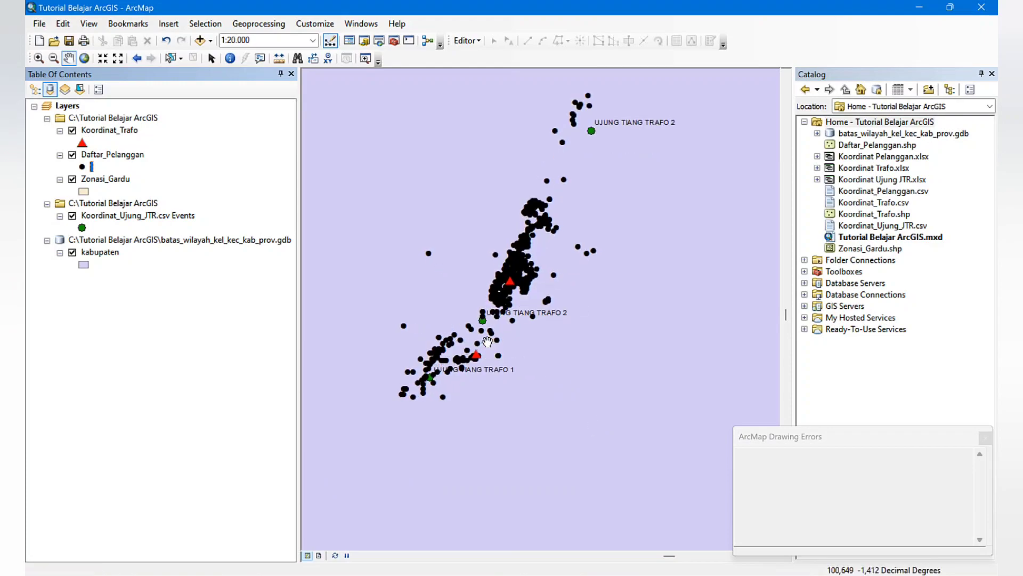
pyautogui.click(83, 167)
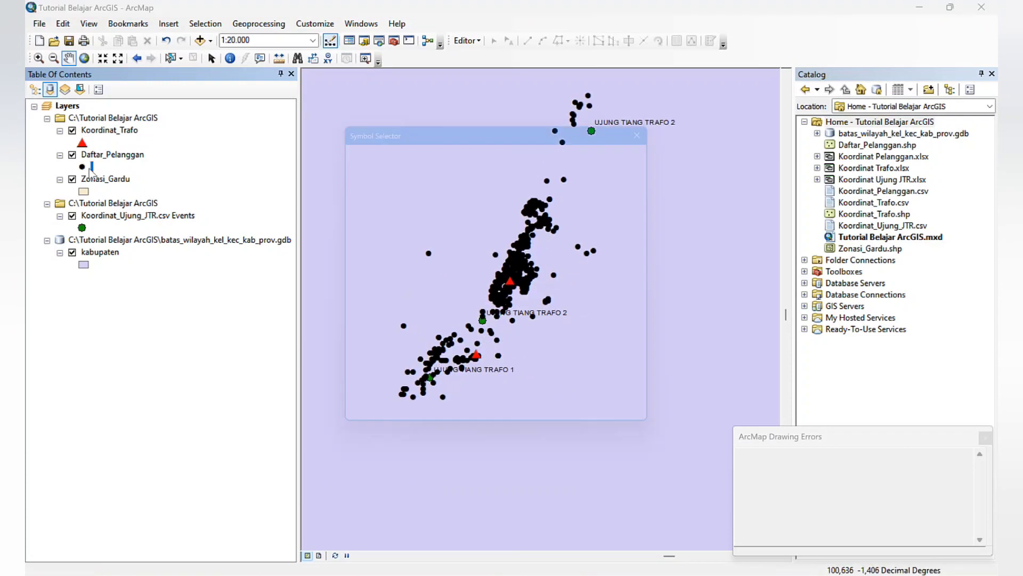
pyautogui.click(649, 267)
pyautogui.click(648, 267)
pyautogui.click(648, 267)
pyautogui.click(648, 267)
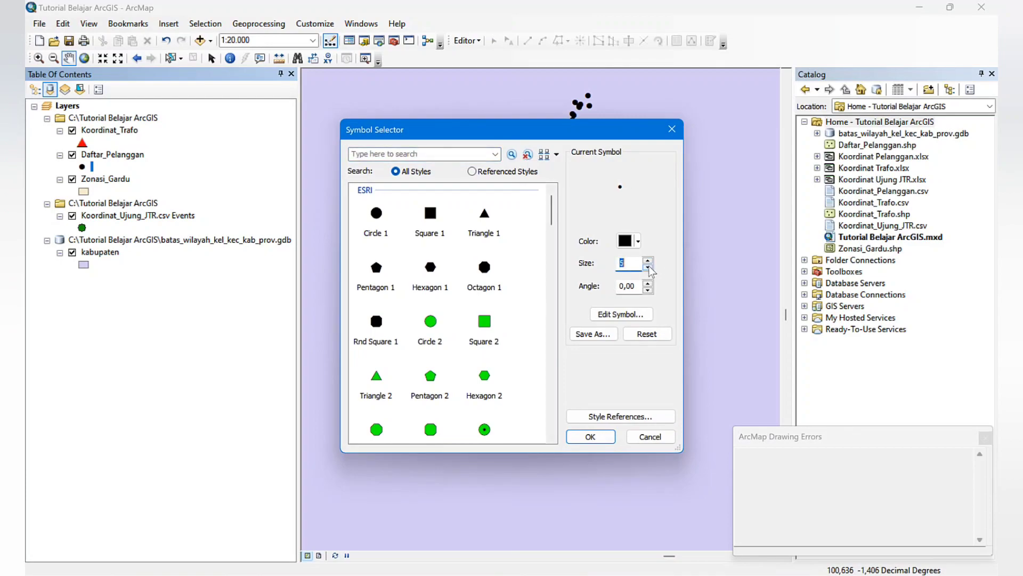
pyautogui.click(590, 437)
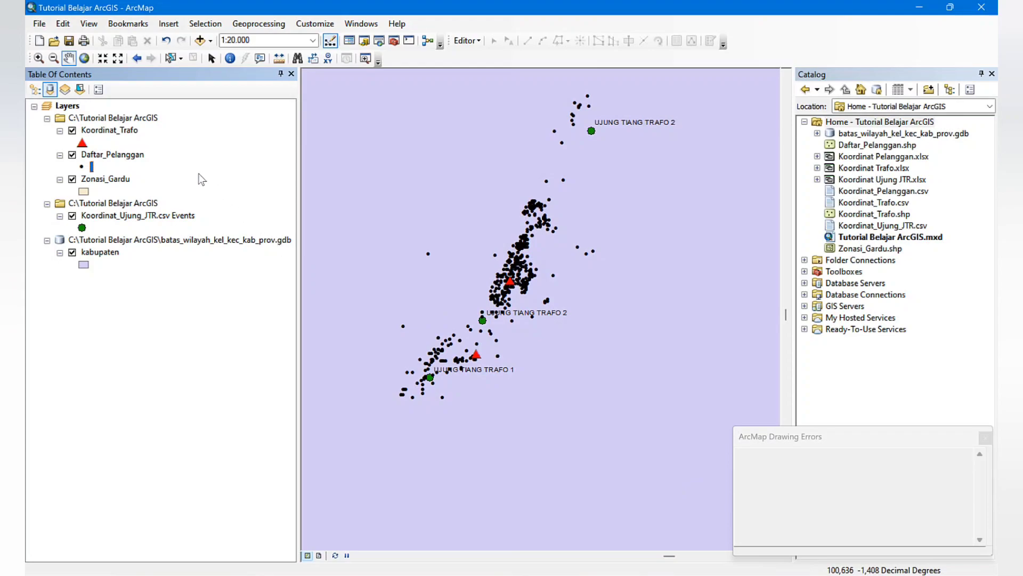
# Export all features of the Koordinat_Ujung_JTR.csv Events layer to the shapefile Ujung_Tiang_JTR.shp and add it to the map.
pyautogui.click(141, 216)
pyautogui.rightClick(138, 218)
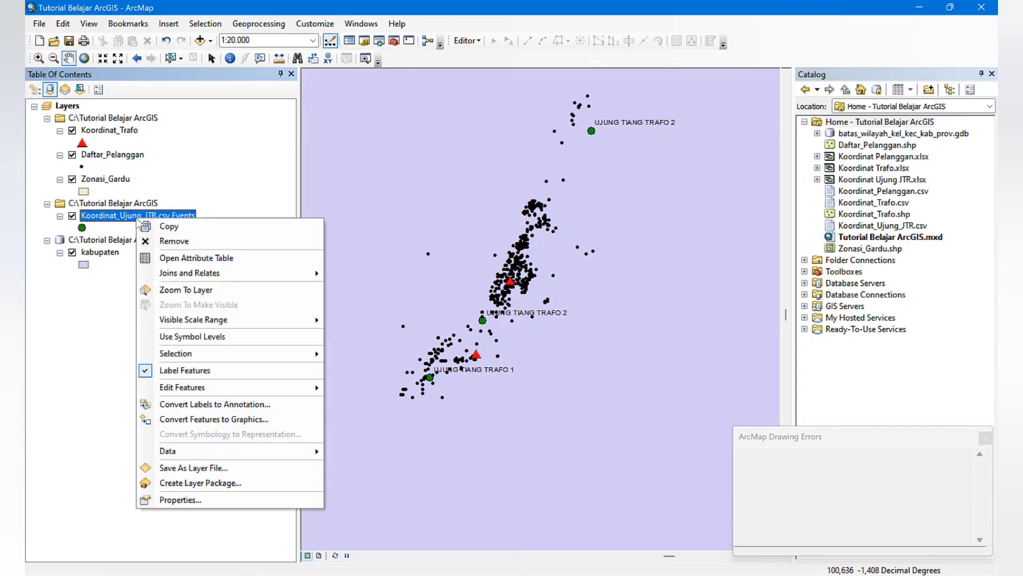
pyautogui.moveTo(263, 450)
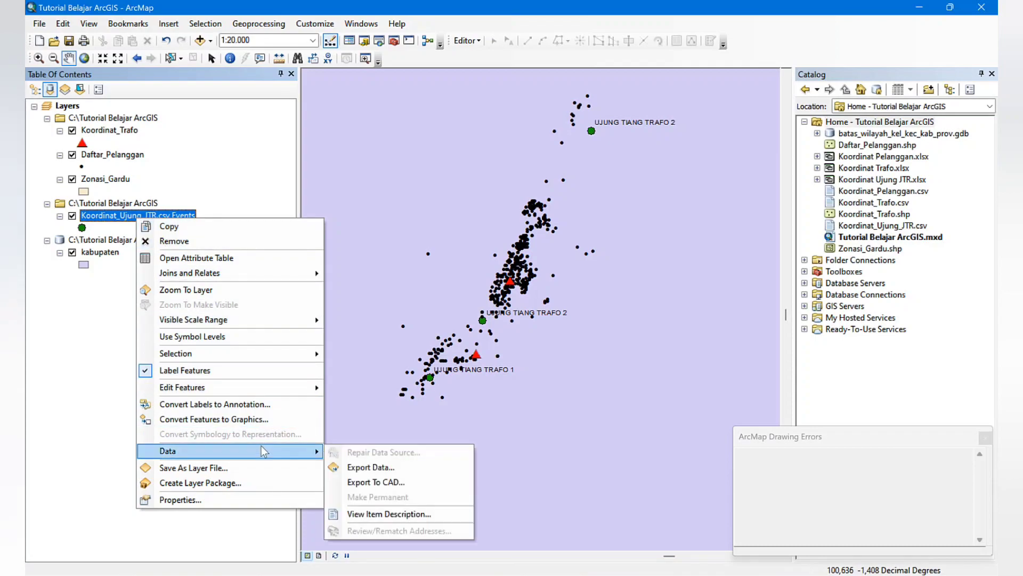
pyautogui.click(353, 467)
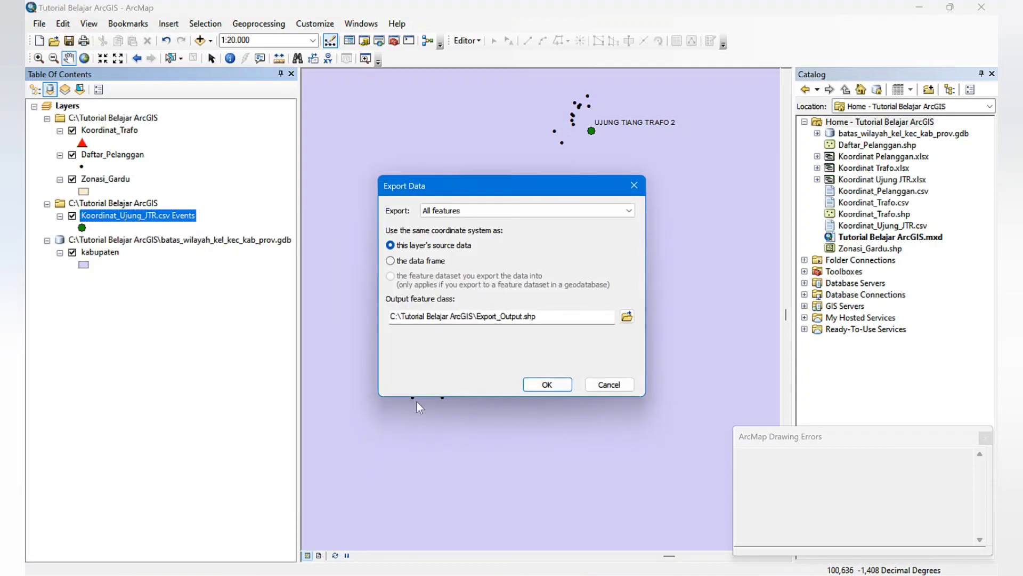
pyautogui.click(626, 318)
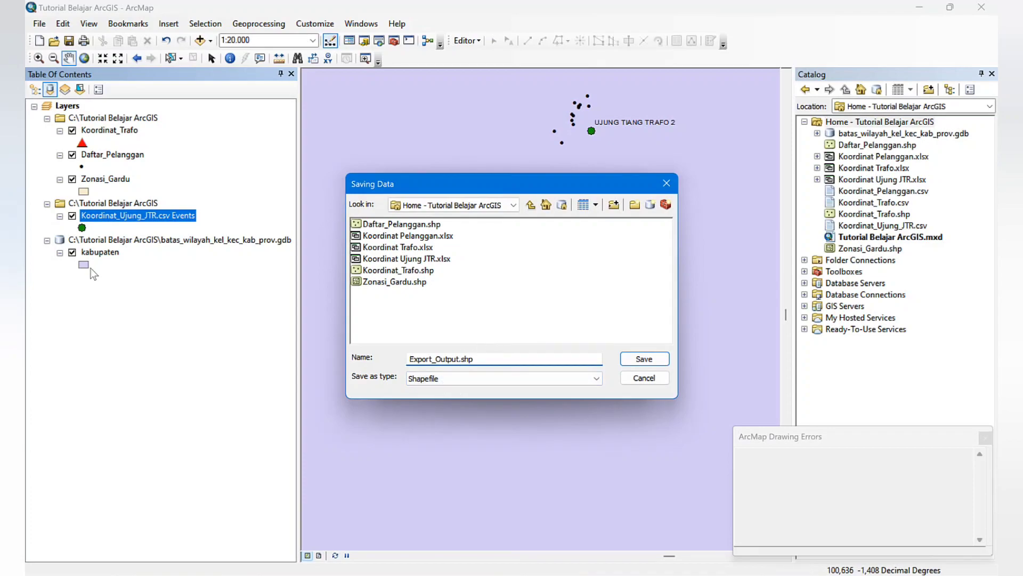
pyautogui.press('BackSpace')
pyautogui.press('BackSpace')
pyautogui.press('BackSpace')
pyautogui.press('BackSpace')
pyautogui.press('BackSpace')
pyautogui.press('BackSpace')
pyautogui.press('BackSpace')
pyautogui.press('BackSpace')
pyautogui.press('BackSpace')
pyautogui.press('BackSpace')
pyautogui.press('BackSpace')
pyautogui.press('BackSpace')
pyautogui.press('BackSpace')
pyautogui.write('Ujung_Tiang_JTR')
pyautogui.click(644, 358)
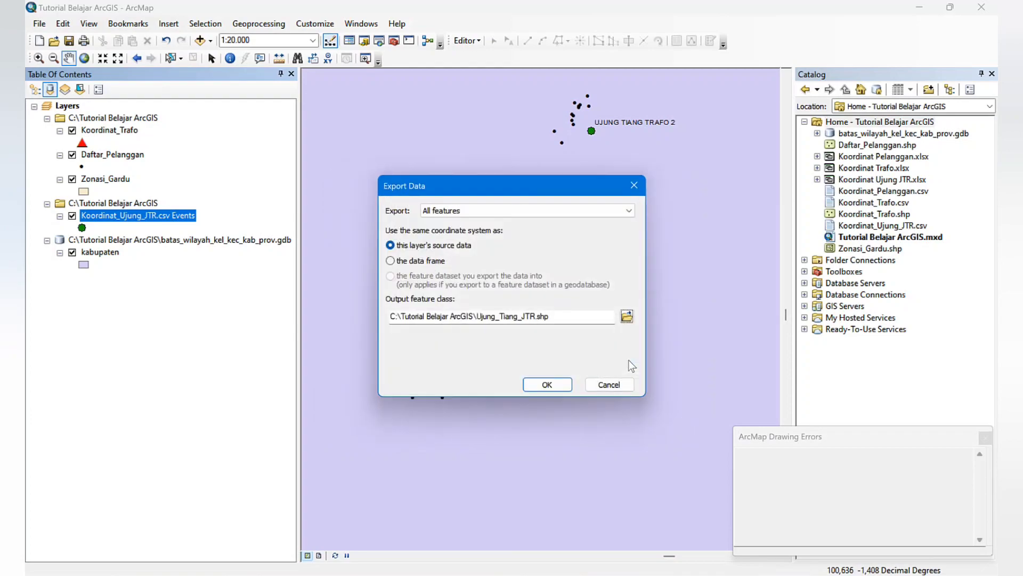
pyautogui.click(556, 388)
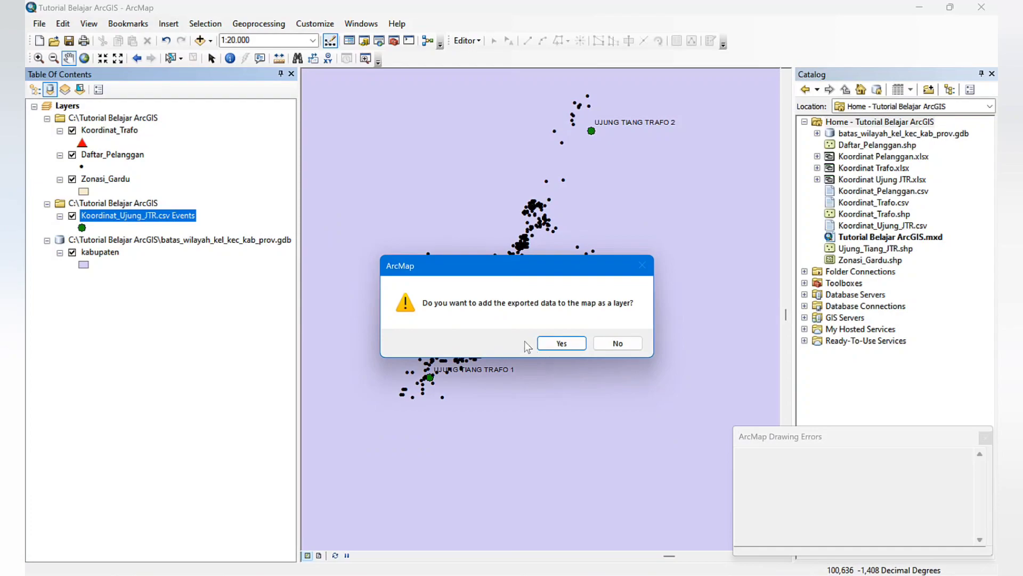
pyautogui.click(562, 343)
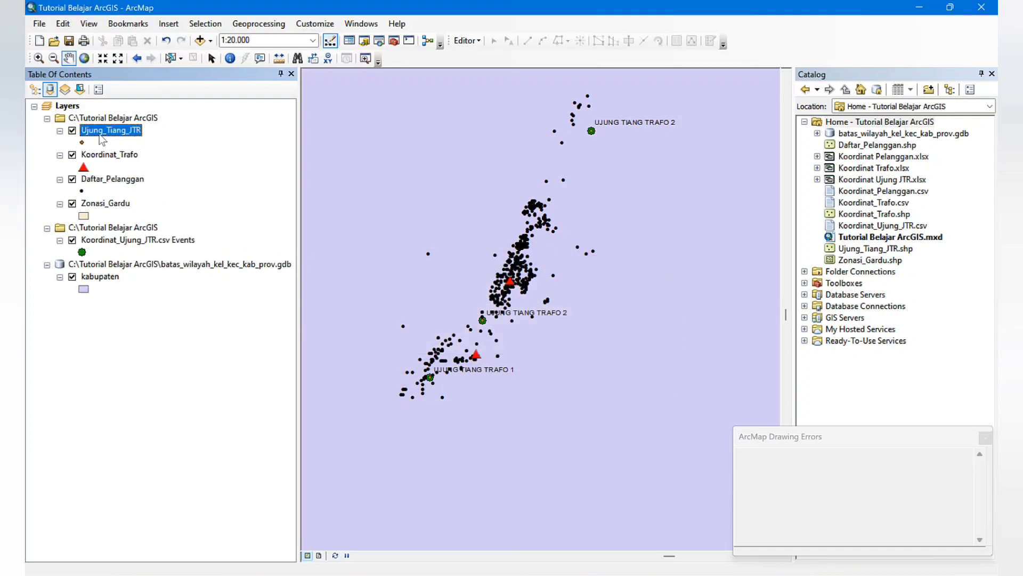
# Remove the Koordinat_Ujung_JTR.csv Events layer from the map and close the drawing errors window.
pyautogui.click(148, 244)
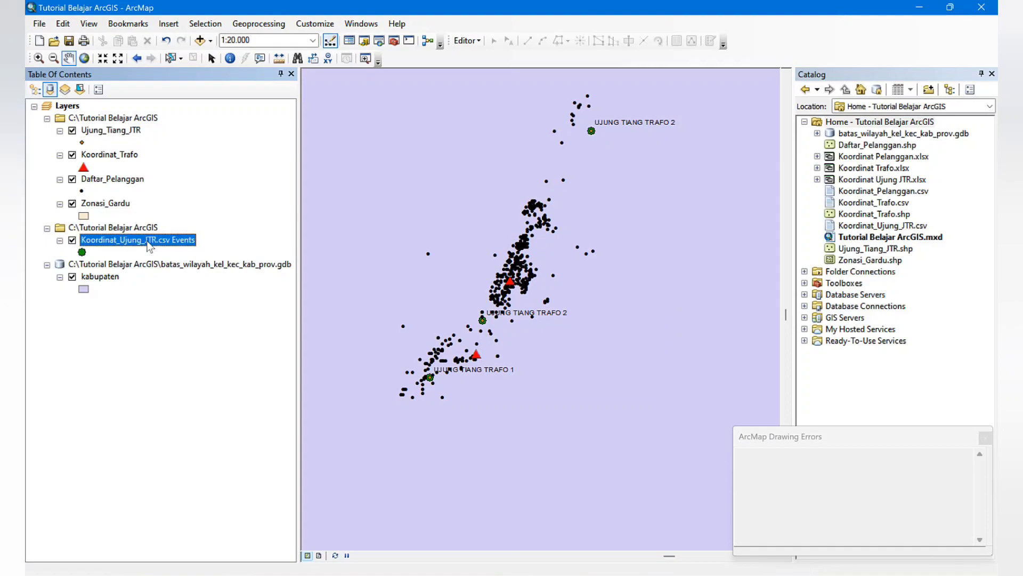
pyautogui.rightClick(150, 245)
pyautogui.click(163, 264)
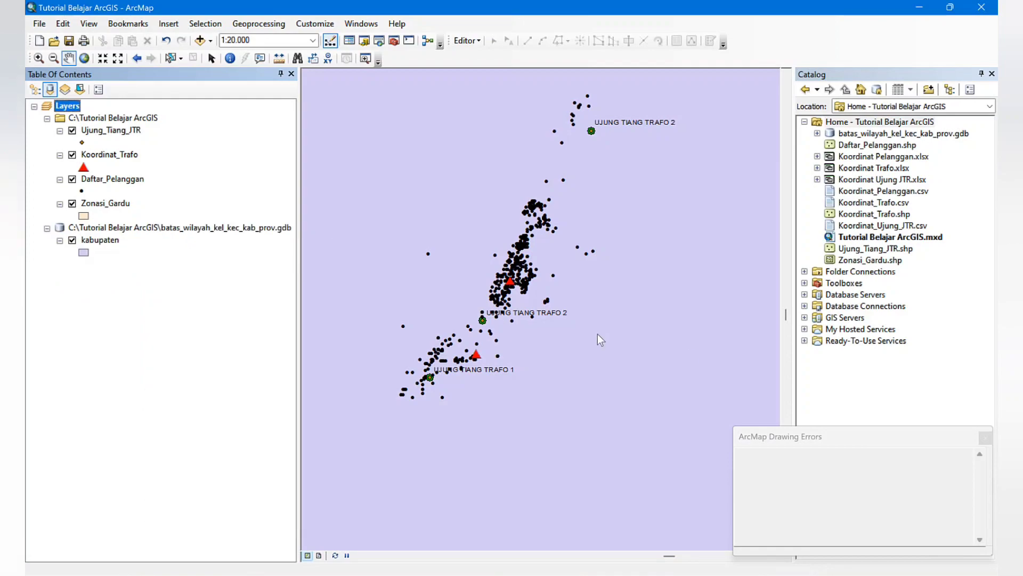
pyautogui.click(985, 437)
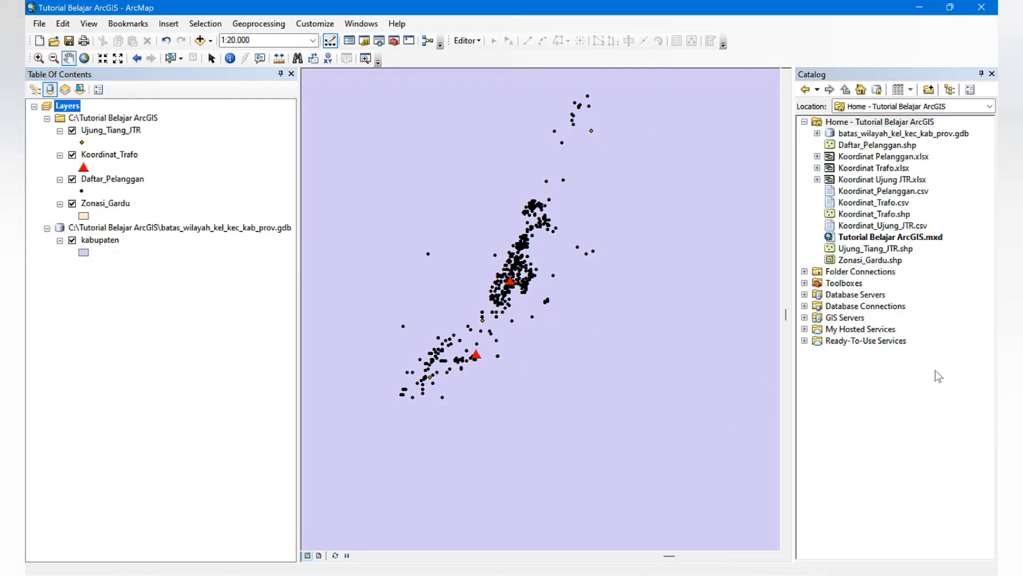
pyautogui.click(121, 206)
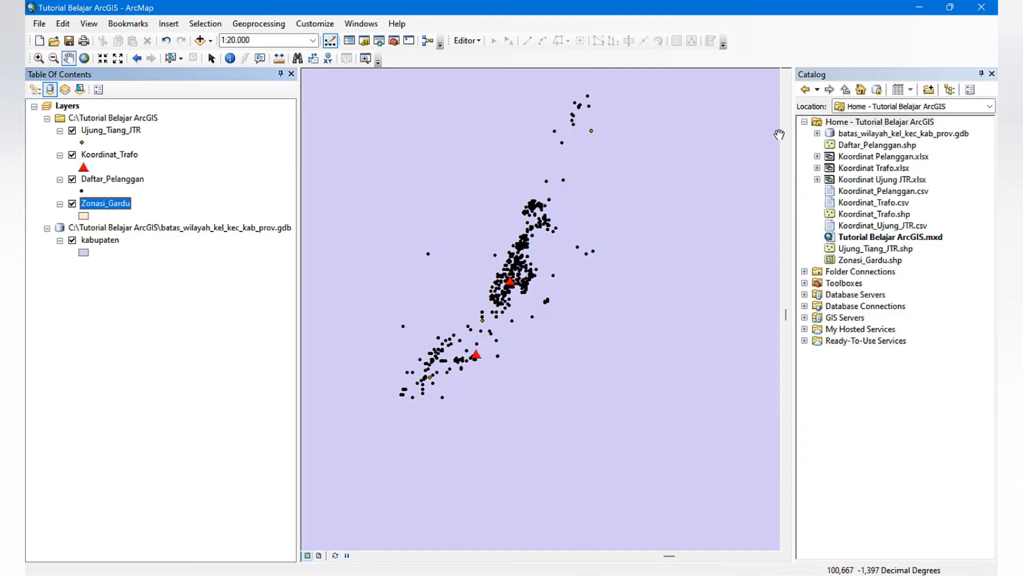
pyautogui.click(888, 122)
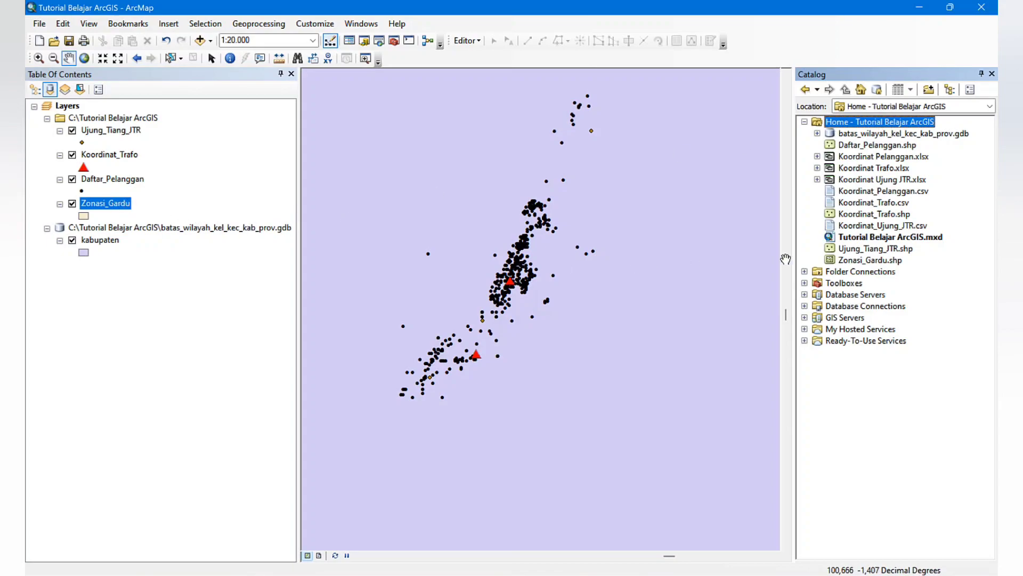
pyautogui.doubleClick(882, 261)
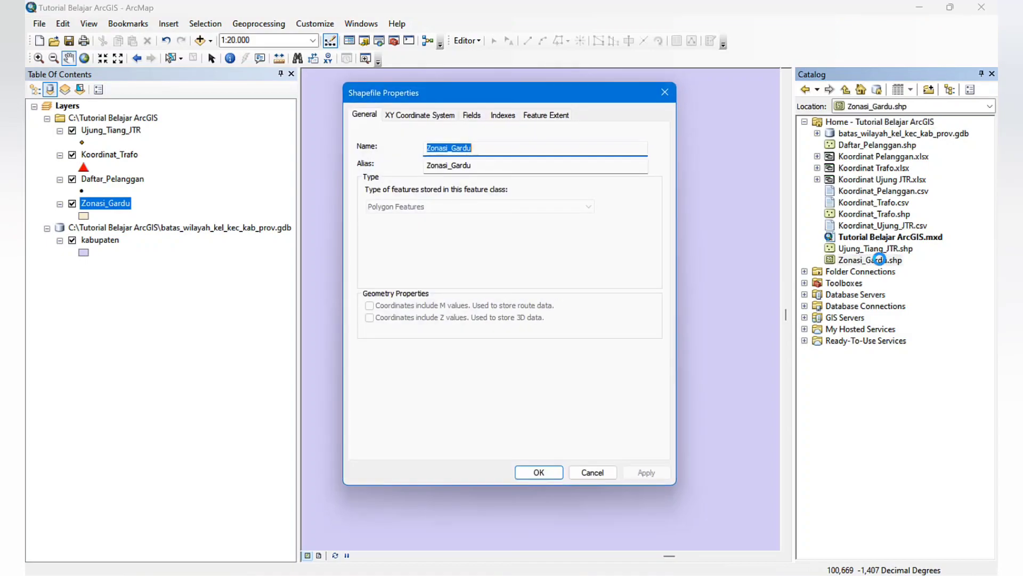
pyautogui.click(669, 91)
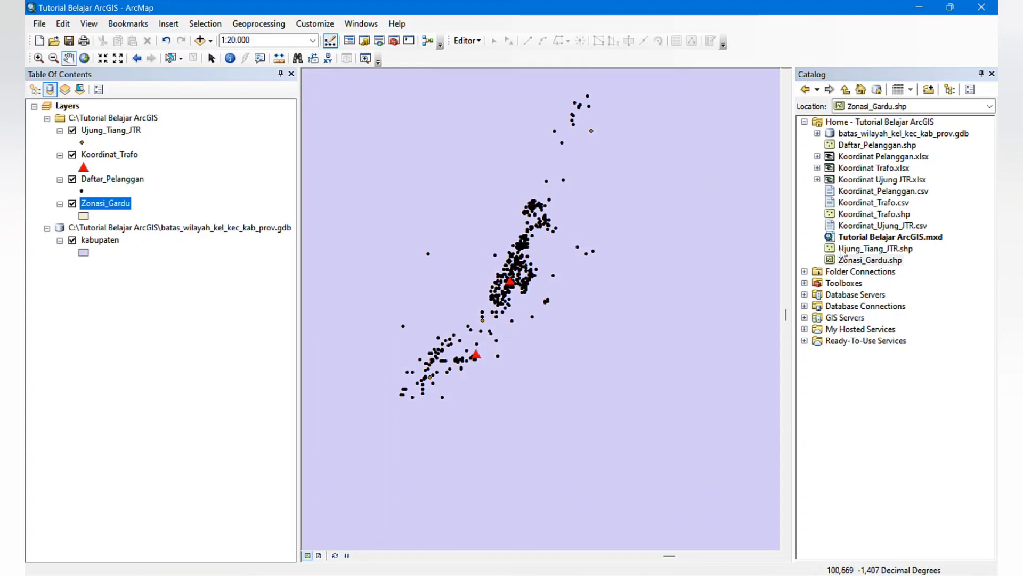
# Add a field named NO_Gardu with the Text data type to the Zonasi_Gardu shapefile.
pyautogui.rightClick(848, 261)
pyautogui.click(891, 397)
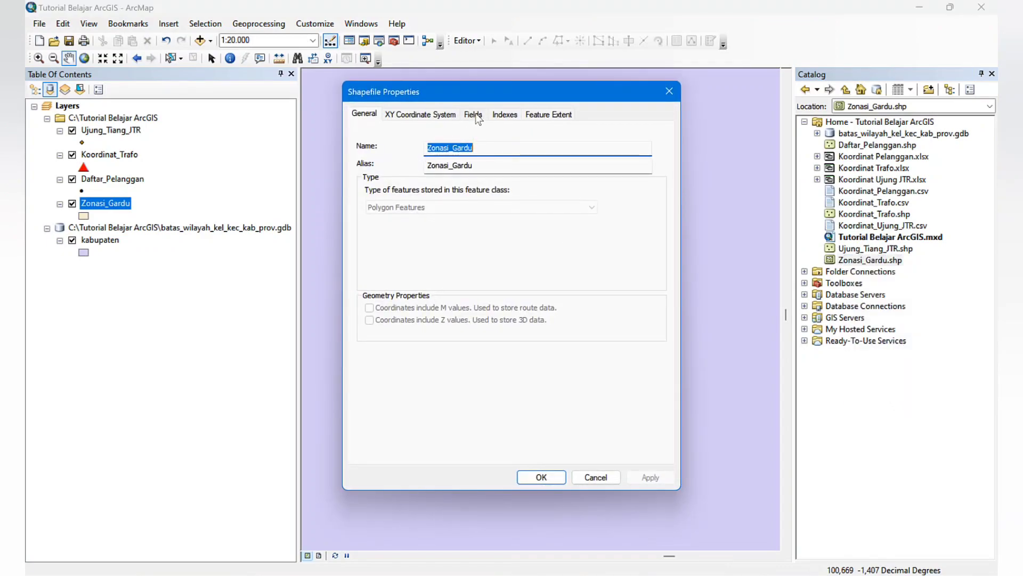
pyautogui.click(474, 114)
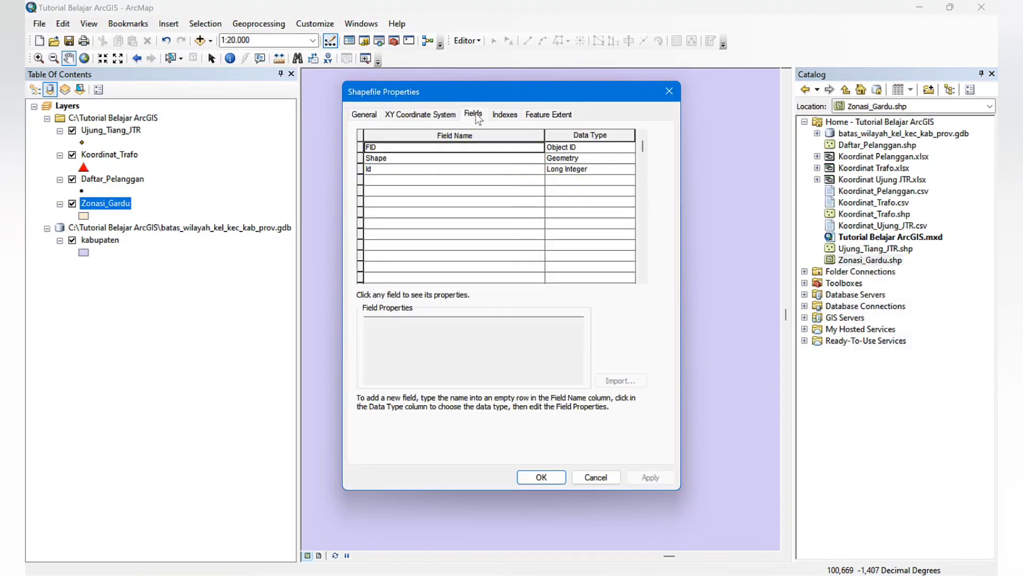
pyautogui.click(435, 180)
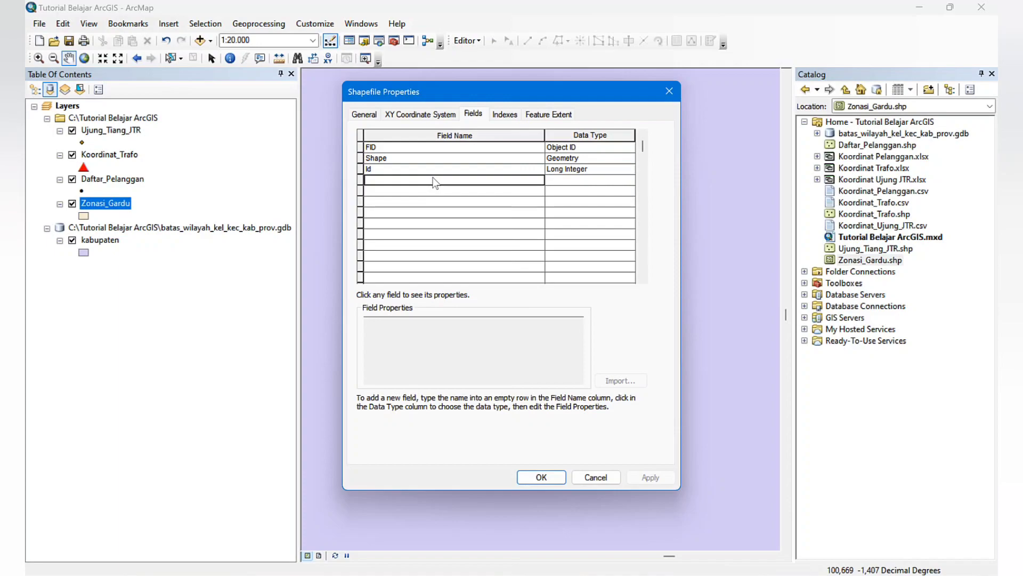
pyautogui.write('No')
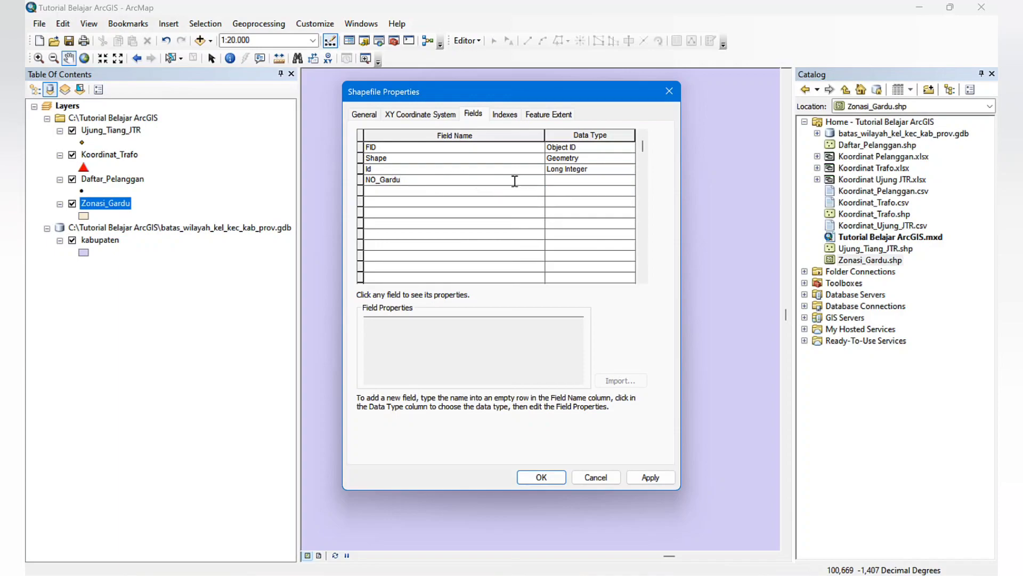
pyautogui.click(548, 182)
pyautogui.click(605, 180)
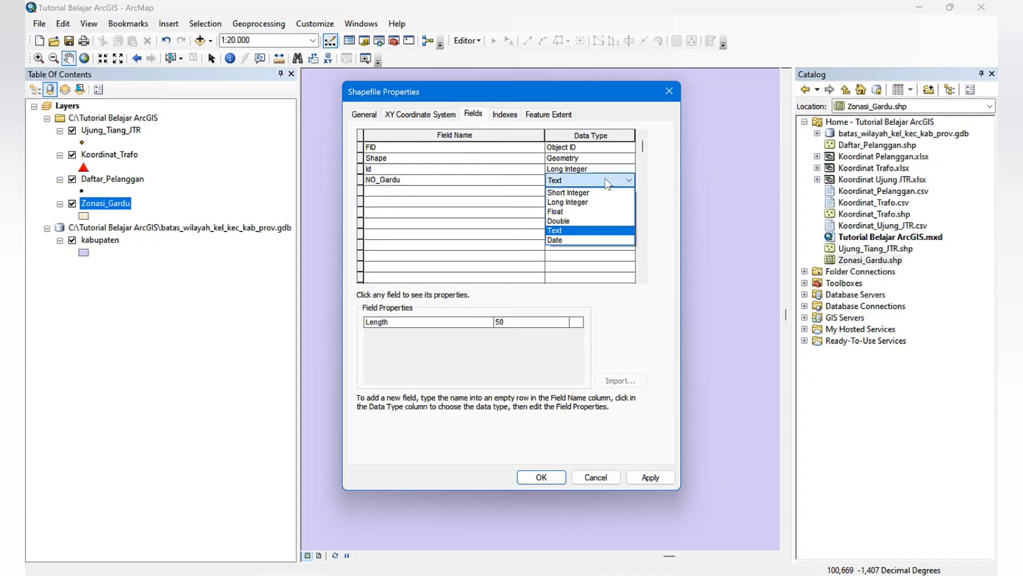
pyautogui.click(566, 232)
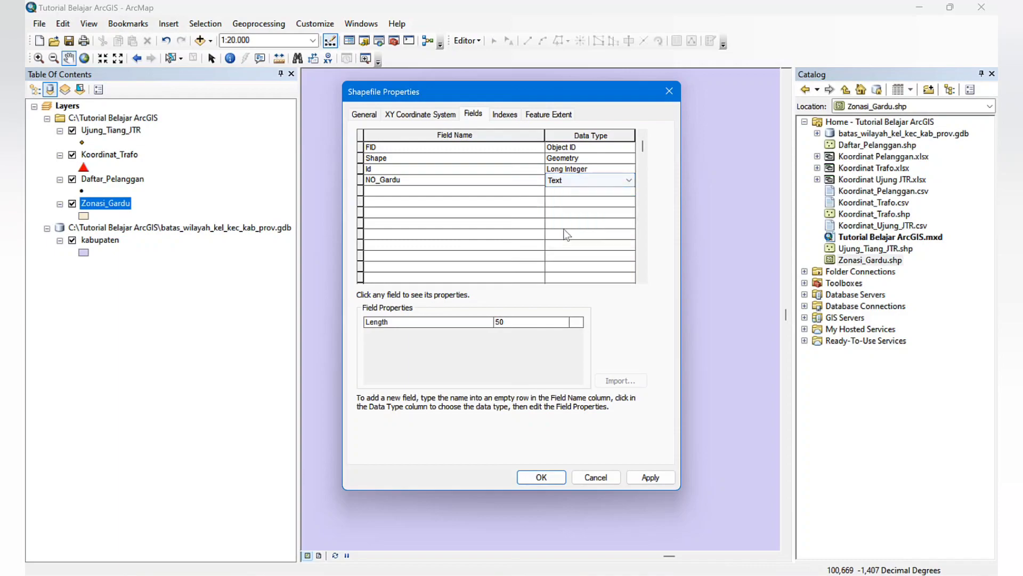
pyautogui.click(421, 190)
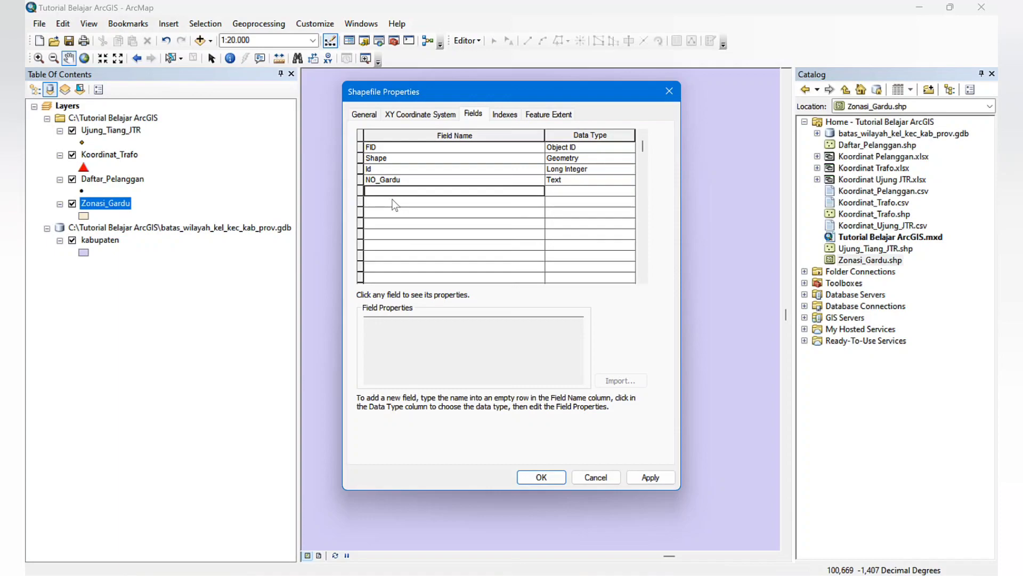
pyautogui.click(413, 181)
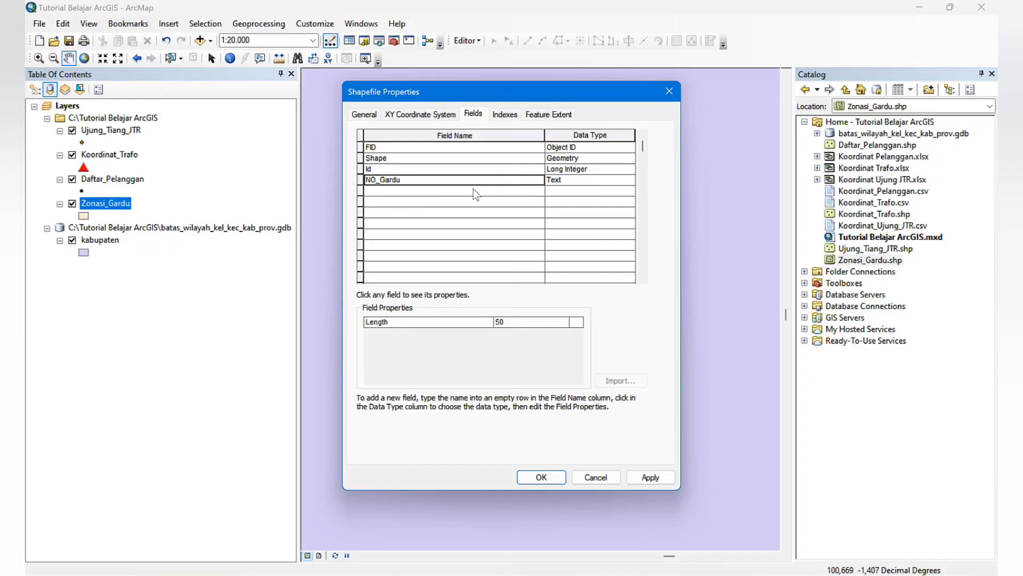
pyautogui.click(650, 477)
pyautogui.click(542, 477)
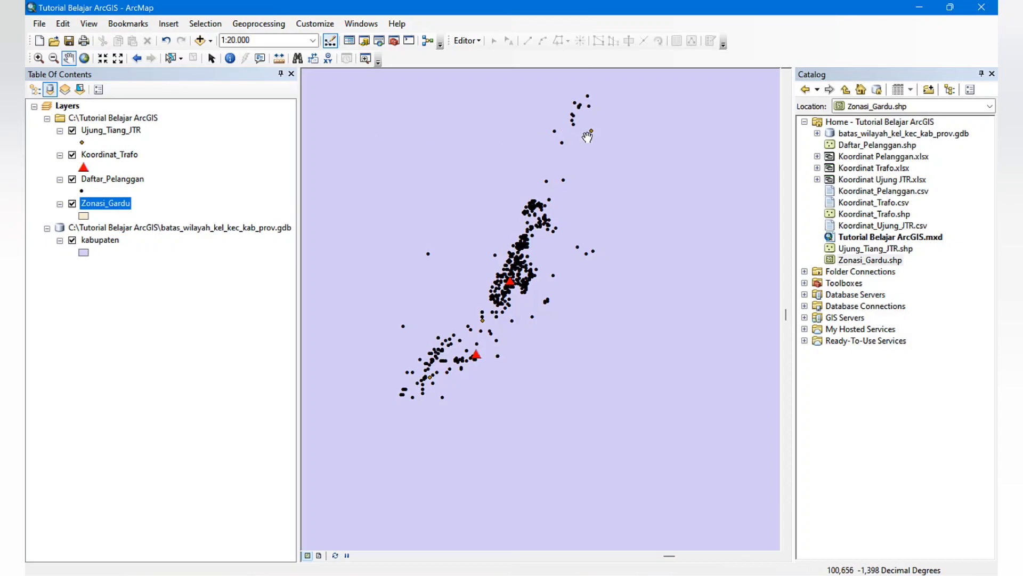
# Change the Ujung_Tiang_JTR layer's symbol to Circle 2 and reduce its size to below 13.
pyautogui.click(82, 143)
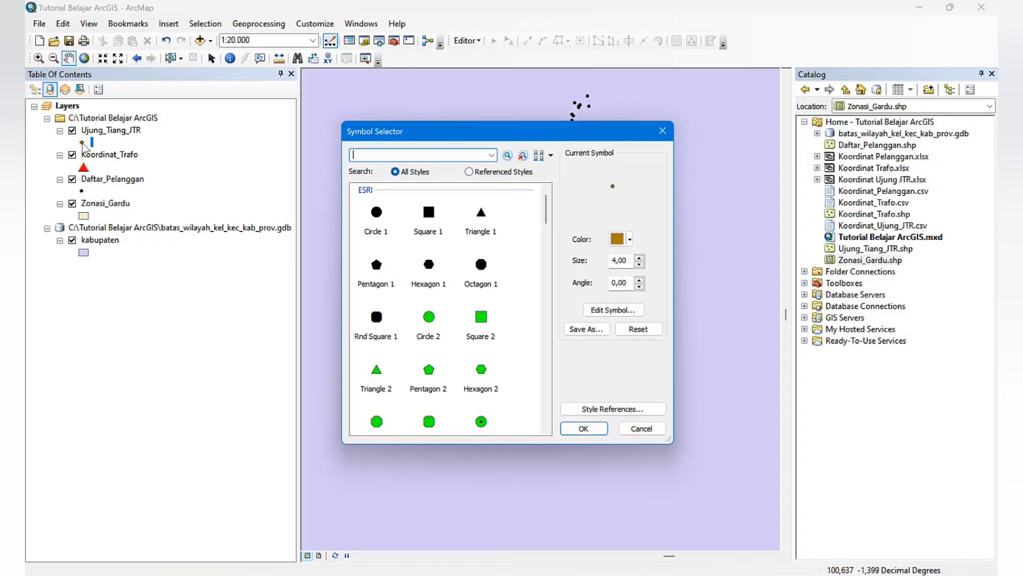
pyautogui.click(431, 324)
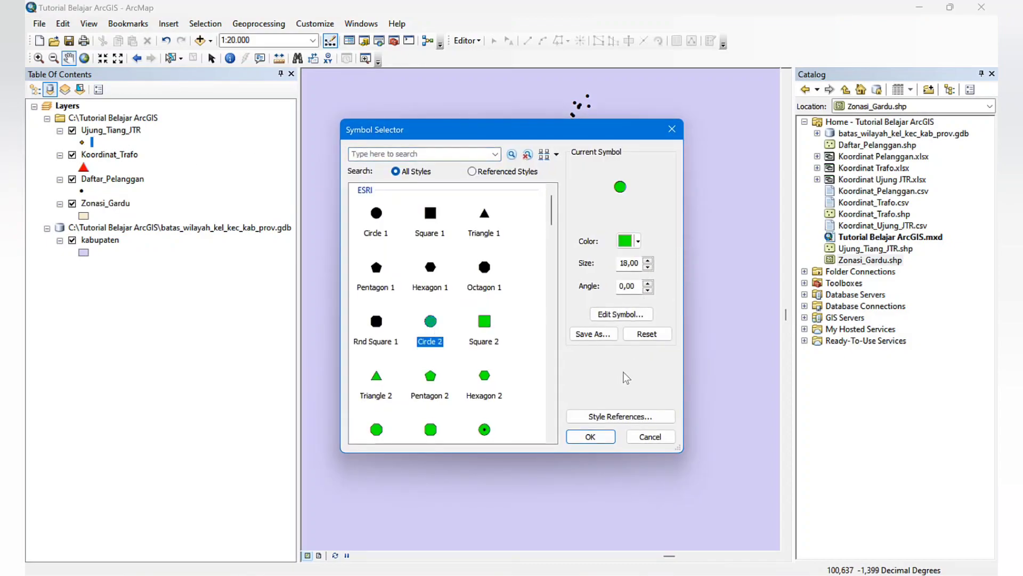
pyautogui.click(648, 268)
pyautogui.click(648, 267)
pyautogui.click(648, 267)
pyautogui.click(648, 267)
pyautogui.click(648, 268)
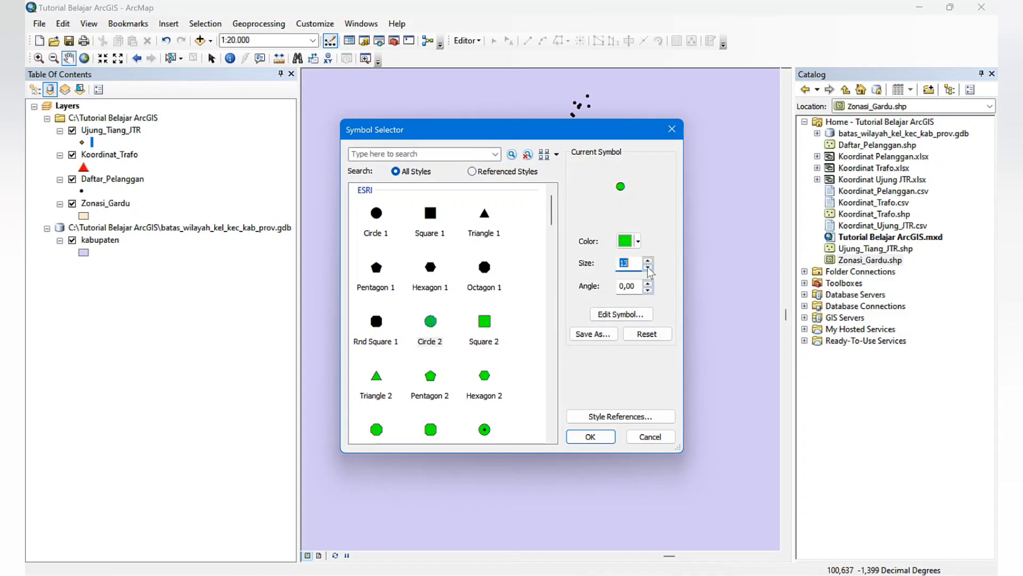
pyautogui.click(648, 268)
pyautogui.click(601, 436)
pyautogui.moveTo(630, 285); pyautogui.dragTo(624, 342)
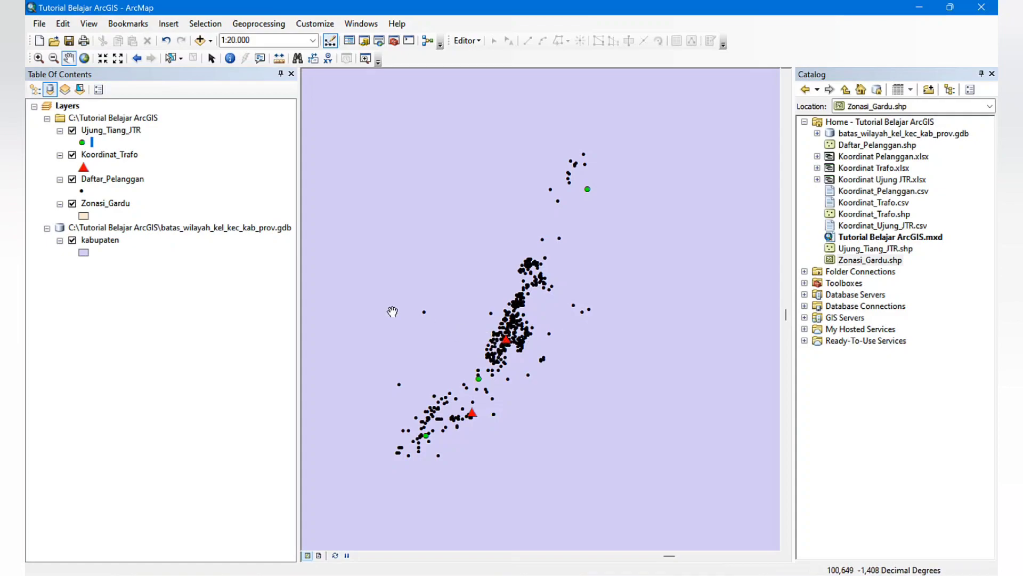
# Turn on labels from the NO_TRAFO field for the Koordinat_Trafo layer and hide the Daftar_Pelanggan layer.
pyautogui.doubleClick(103, 156)
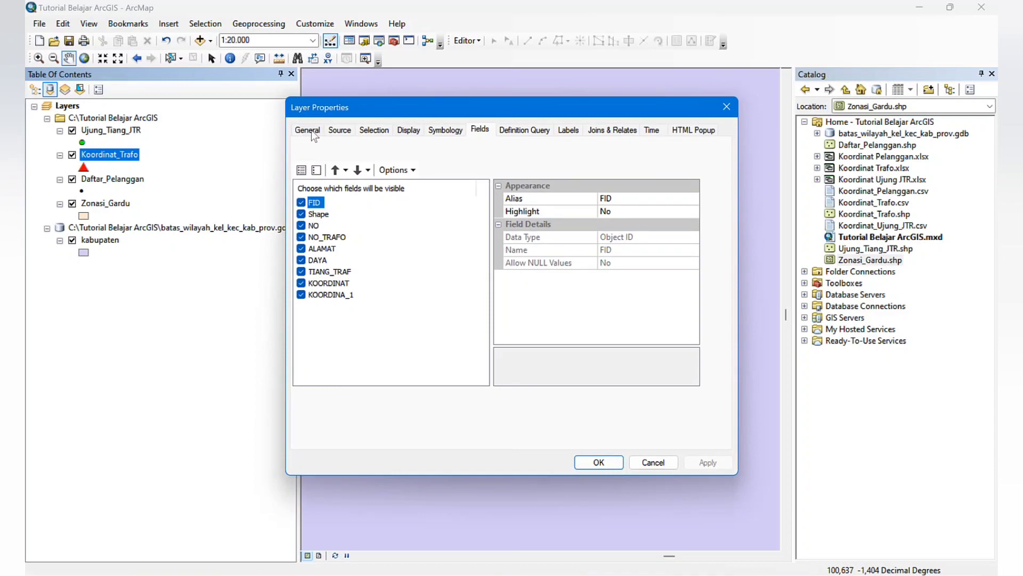
pyautogui.click(311, 130)
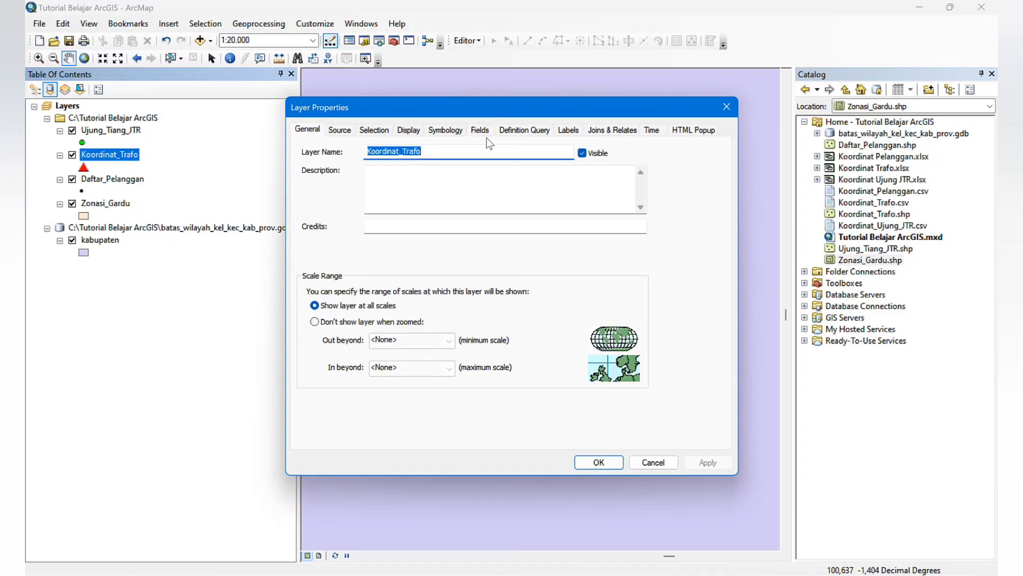
pyautogui.click(568, 132)
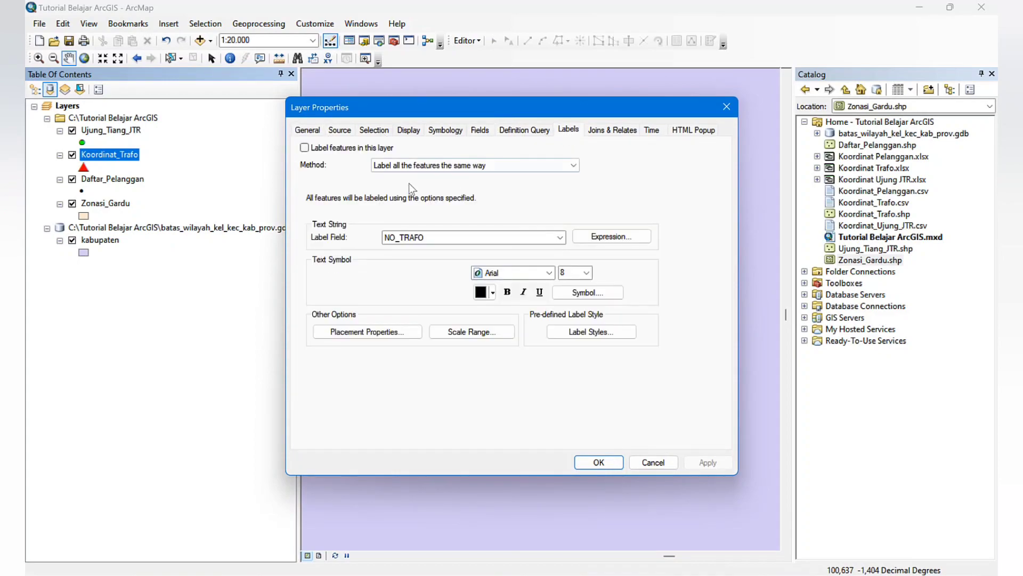
pyautogui.click(331, 149)
pyautogui.click(599, 462)
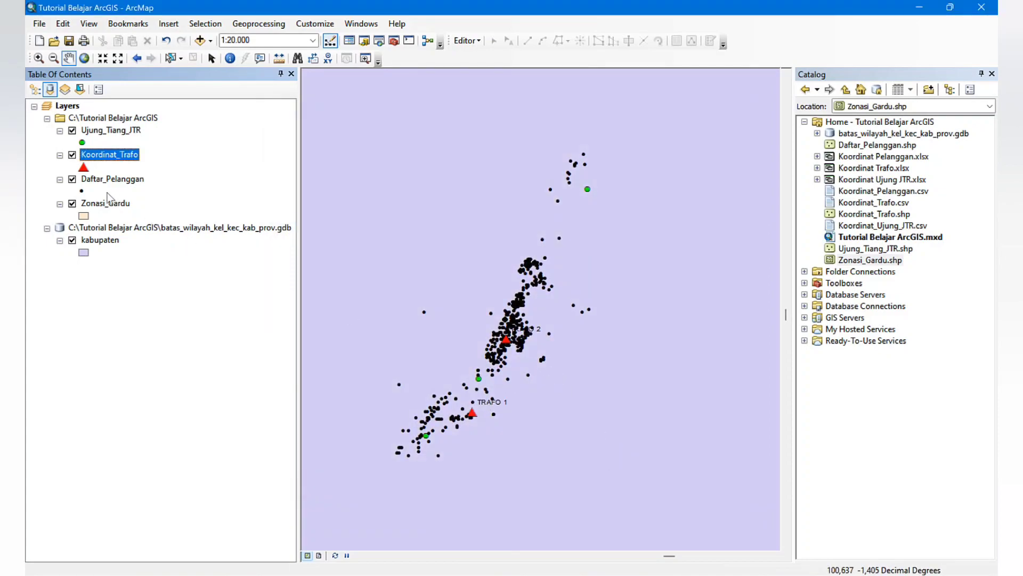
pyautogui.click(73, 179)
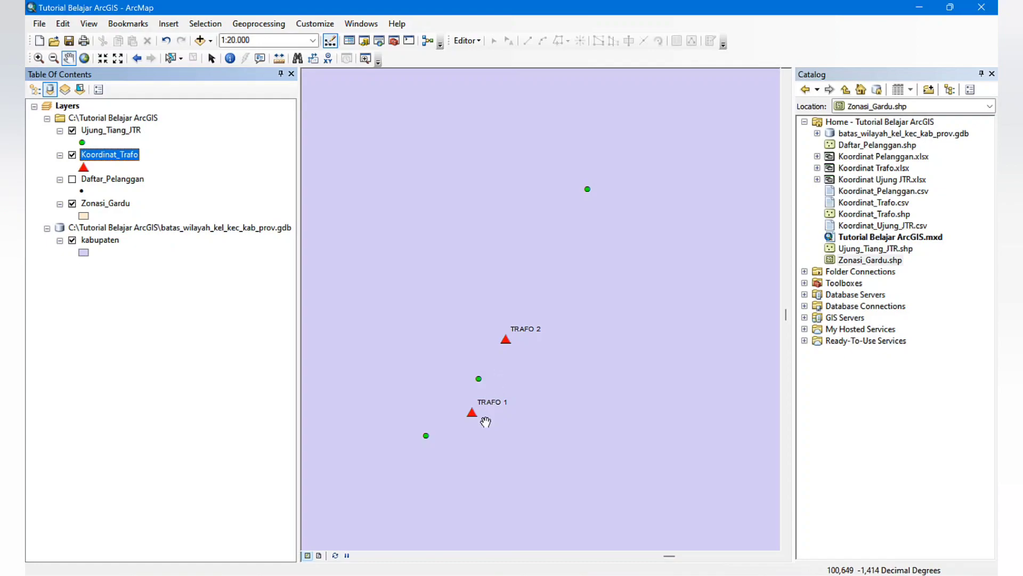
# Turn on labels from the TIANG field for the Ujung_Tiang_JTR layer and show the Daftar_Pelanggan layer.
pyautogui.doubleClick(110, 130)
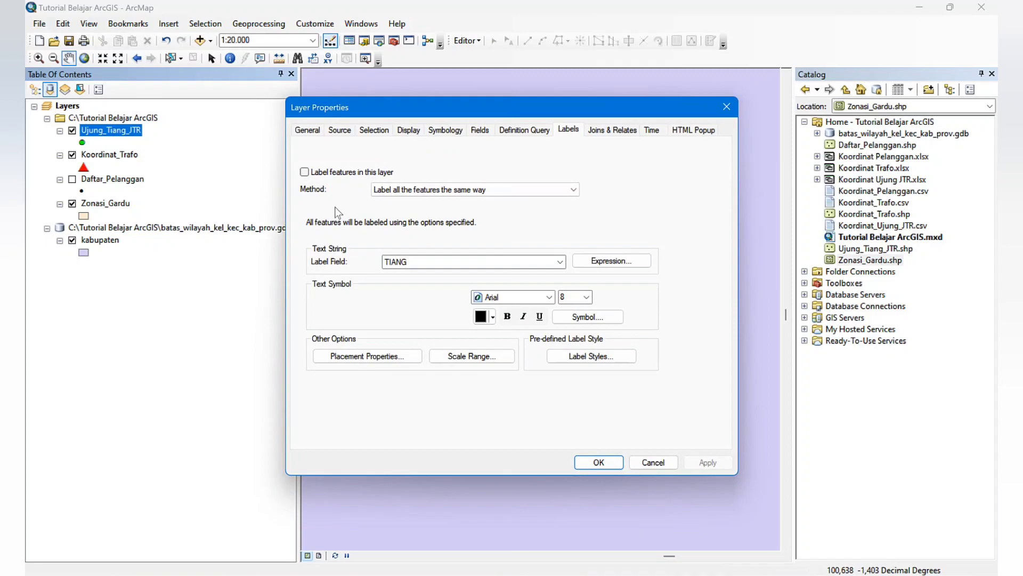
pyautogui.click(350, 172)
pyautogui.click(415, 262)
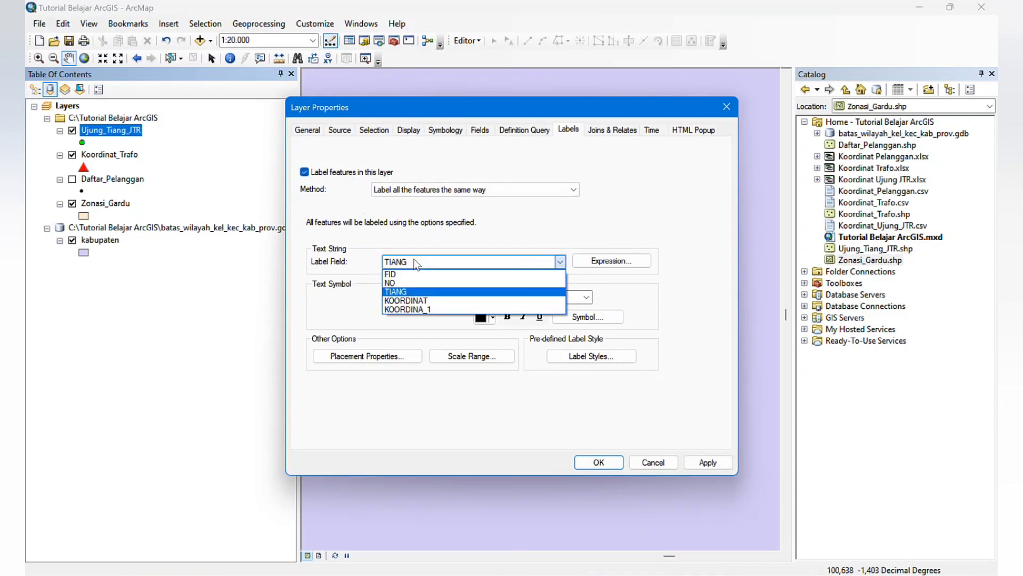
pyautogui.click(413, 292)
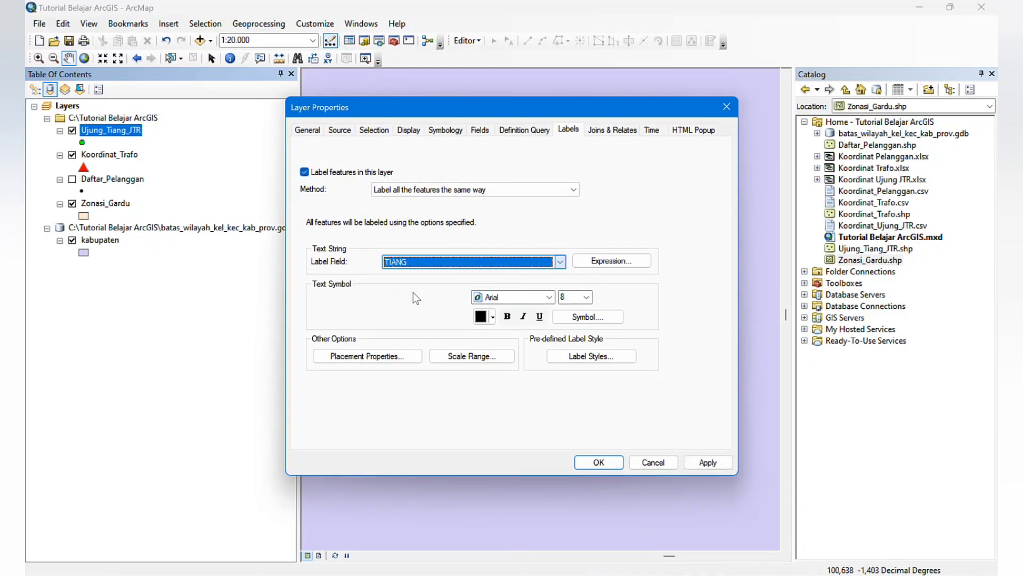
pyautogui.click(614, 461)
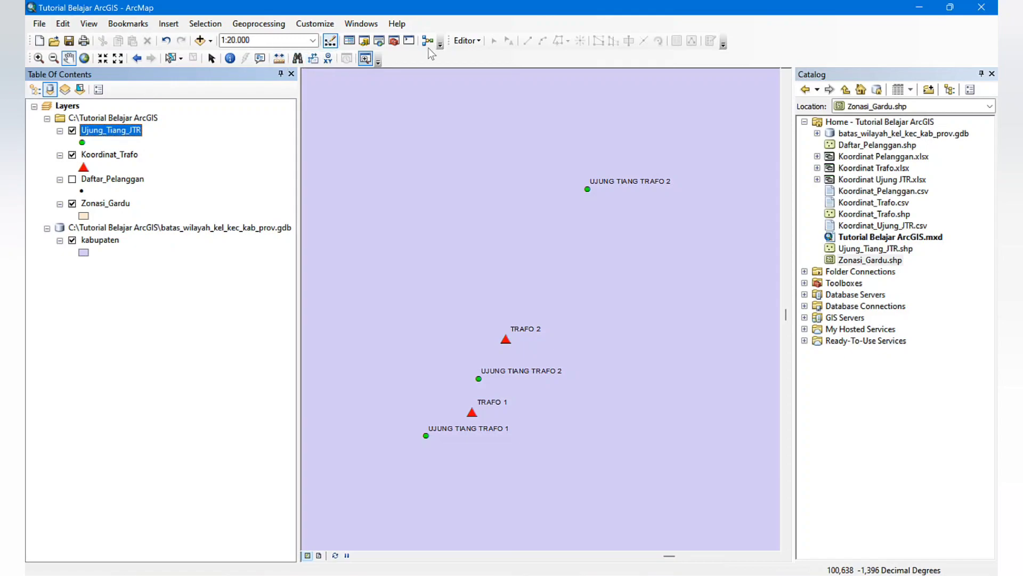
pyautogui.click(72, 179)
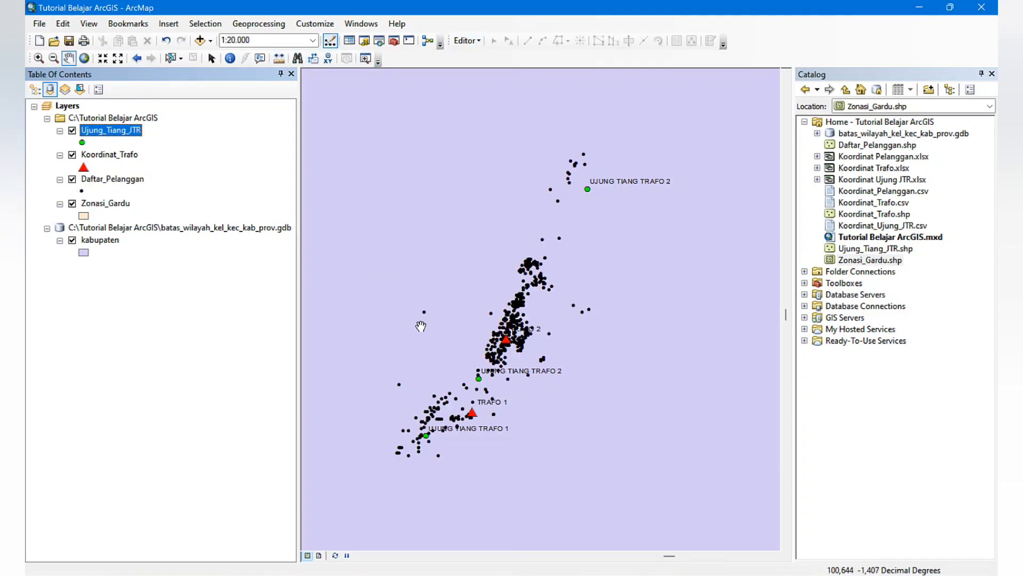
pyautogui.scroll(-1, 489, 373)
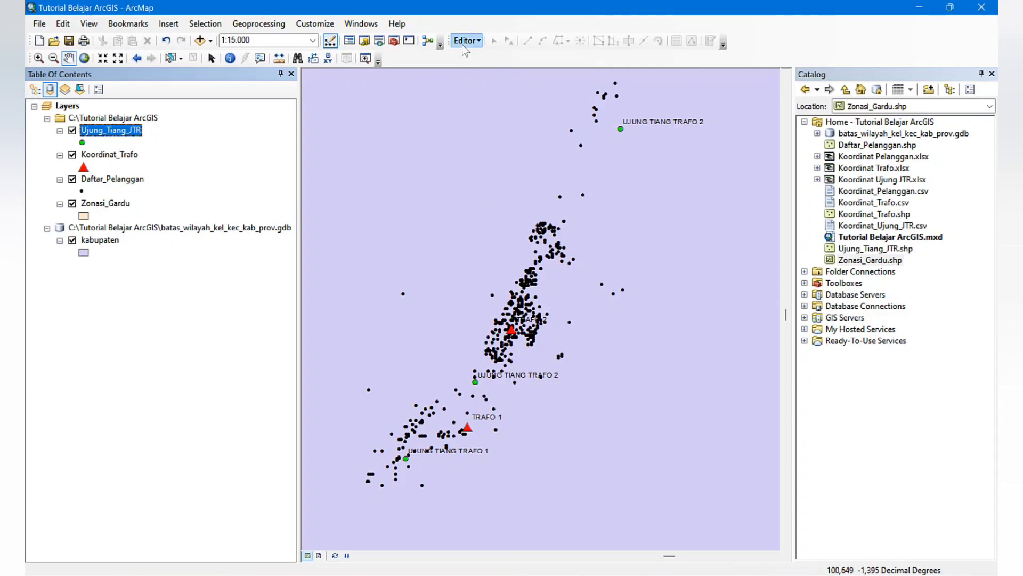
pyautogui.click(104, 205)
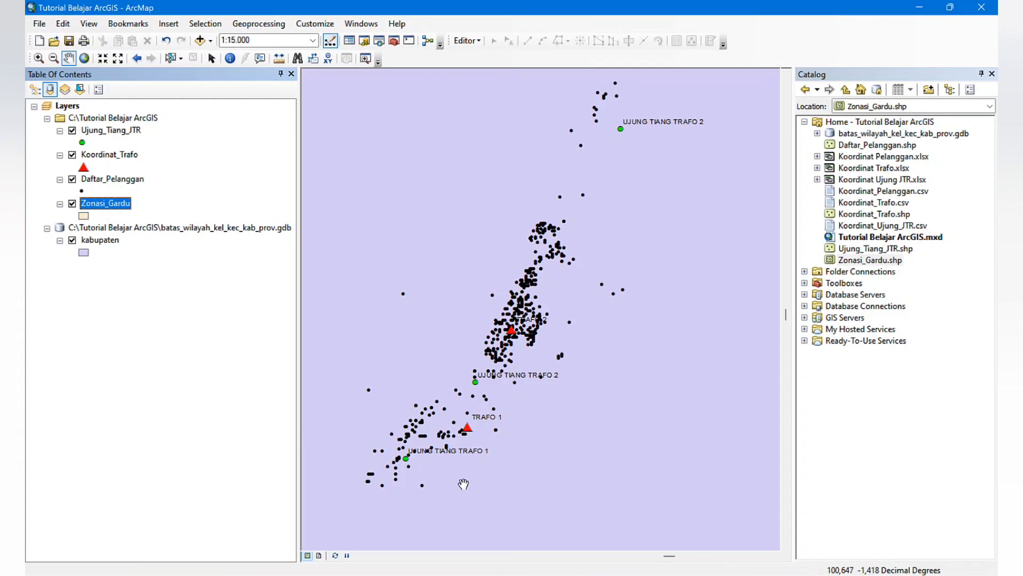
pyautogui.click(114, 178)
pyautogui.click(120, 158)
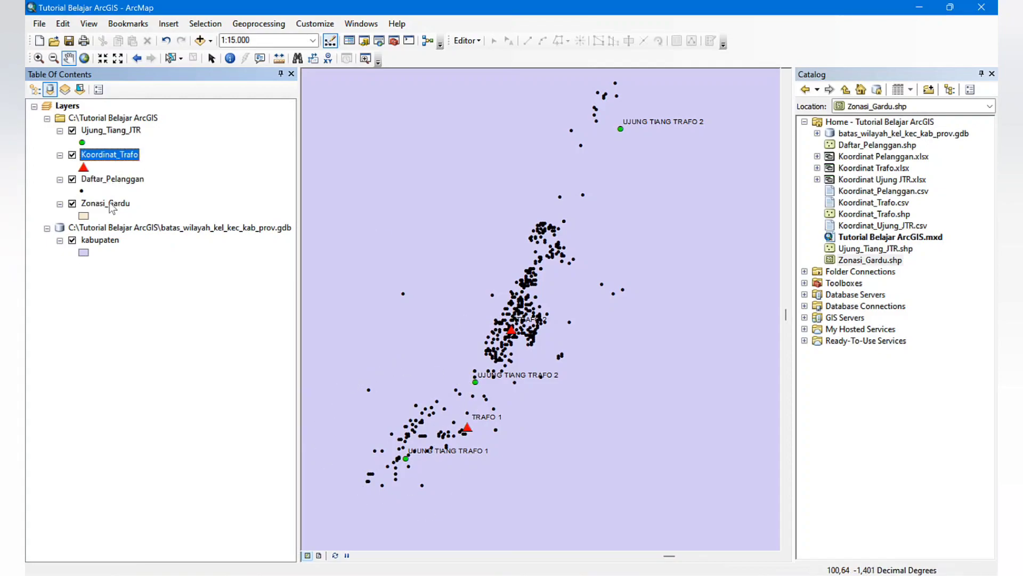
pyautogui.click(111, 207)
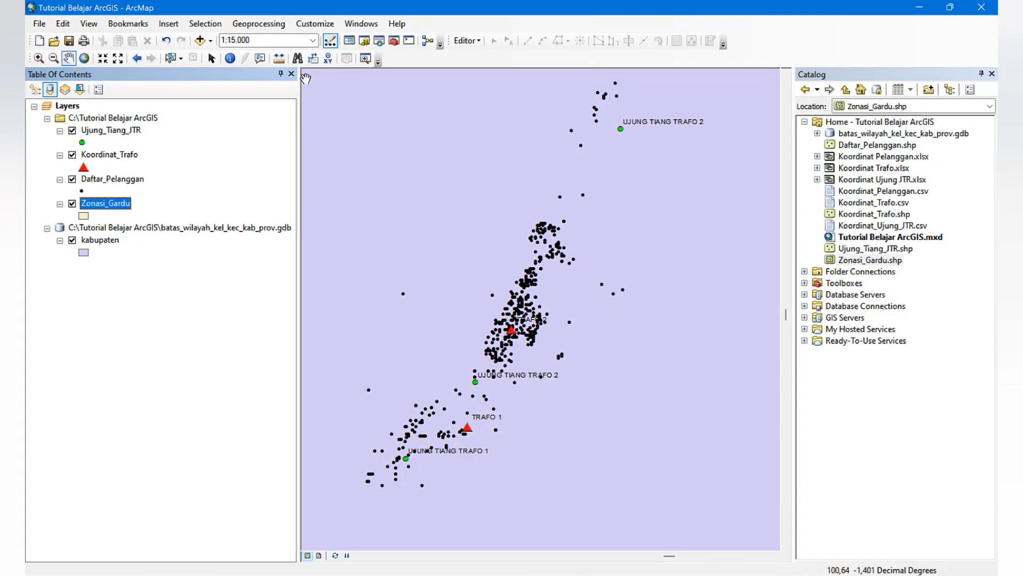
pyautogui.click(463, 41)
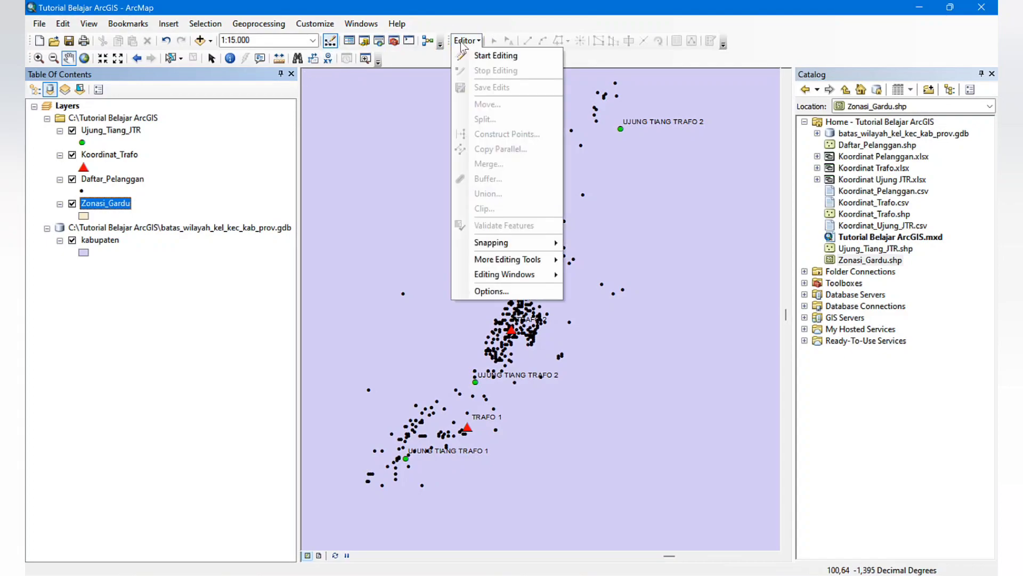
pyautogui.click(472, 51)
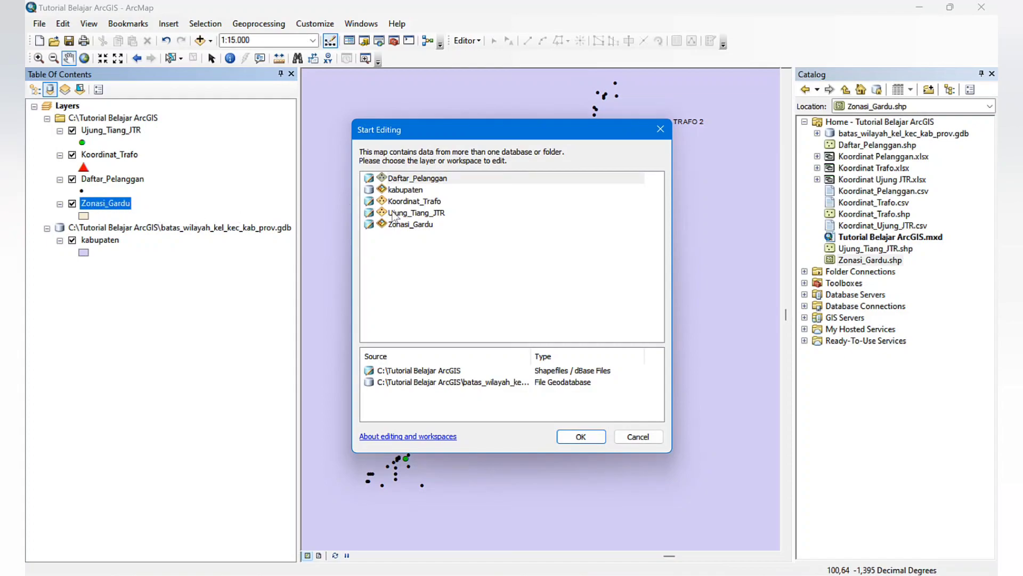
pyautogui.doubleClick(408, 224)
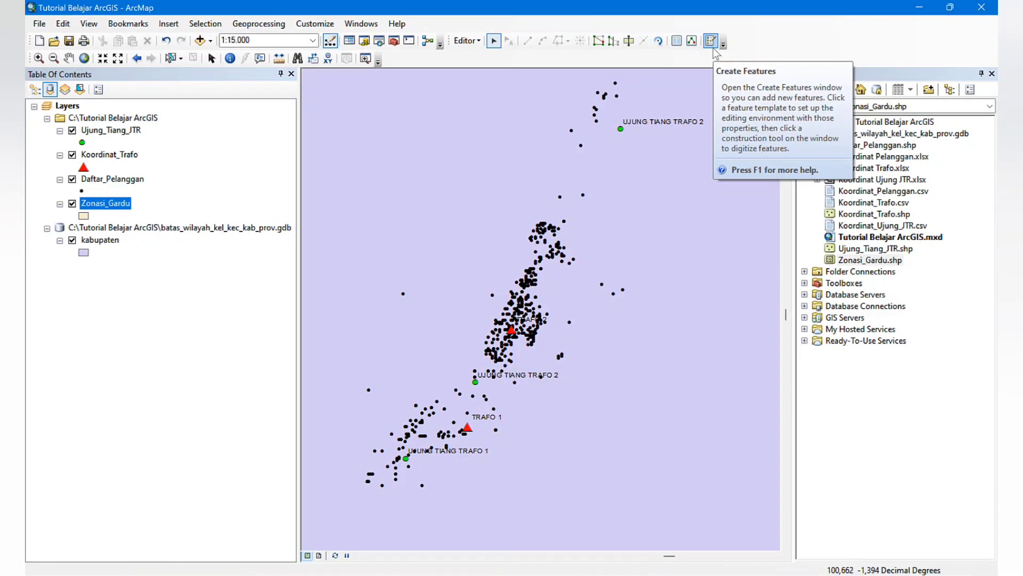
pyautogui.click(468, 41)
pyautogui.click(478, 71)
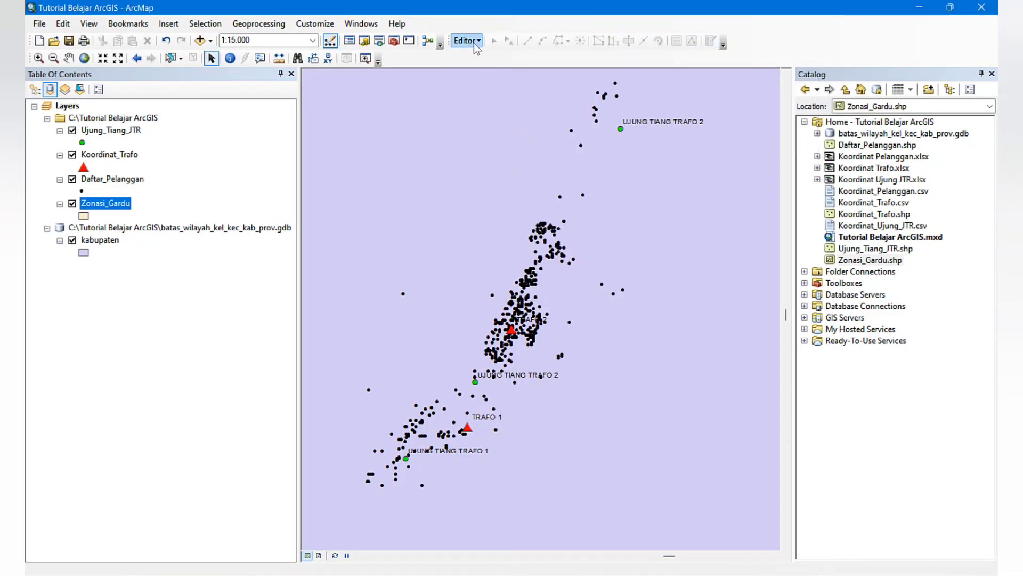
# Start an edit session on the Zonasi_Gardu layer, open the Create Features window and close the Catalog.
pyautogui.click(467, 40)
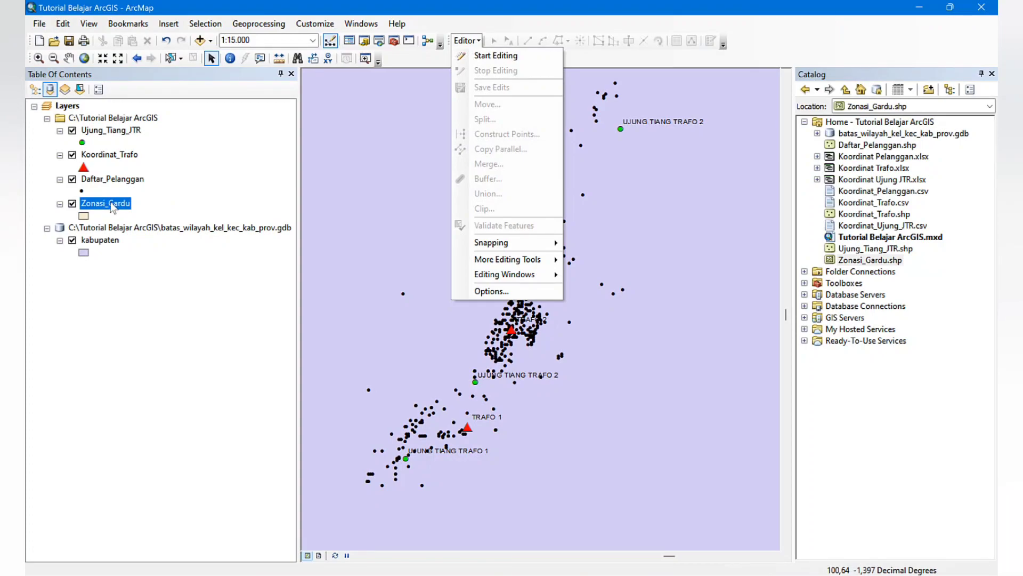
pyautogui.click(478, 56)
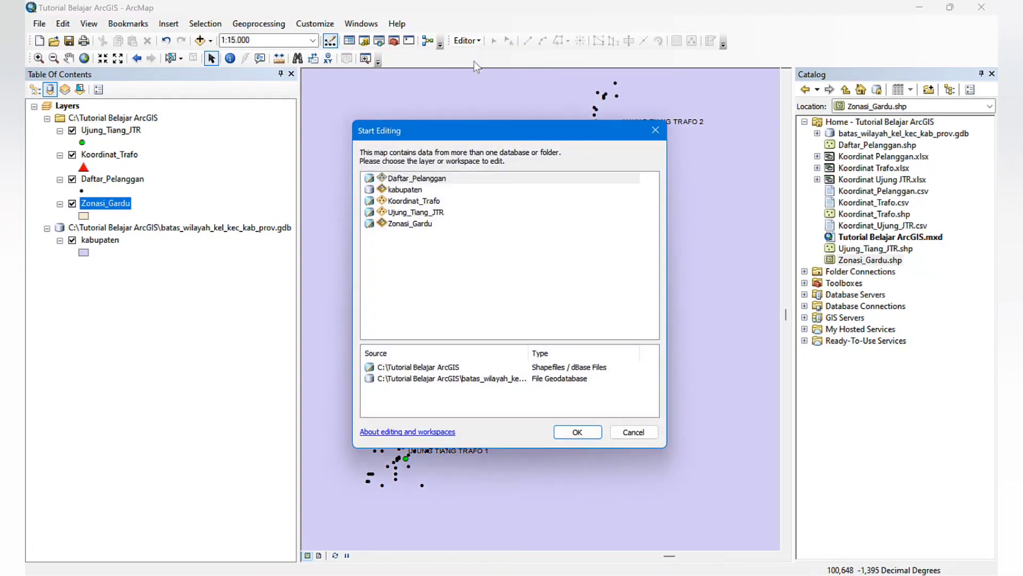
pyautogui.click(410, 225)
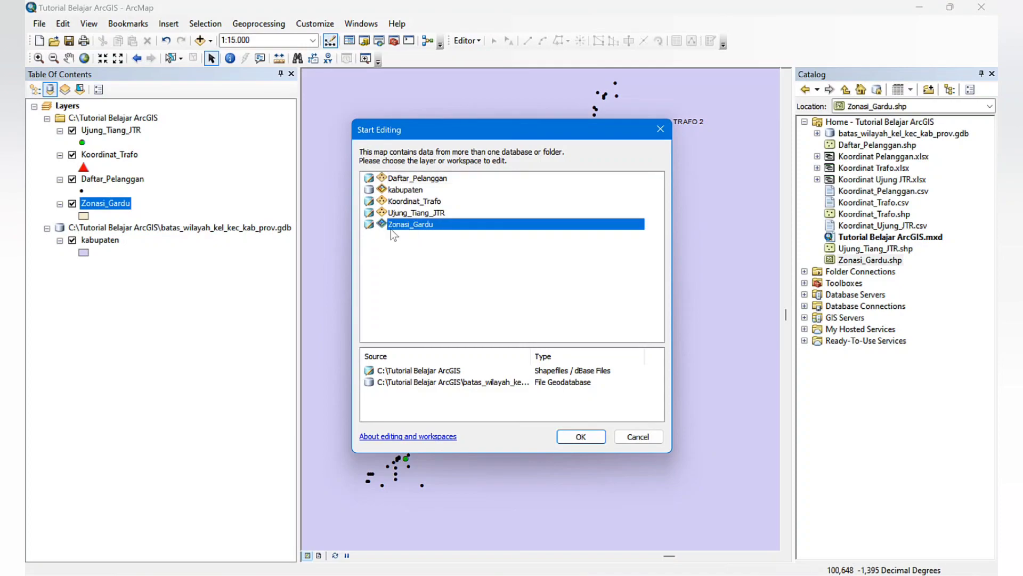
pyautogui.click(580, 437)
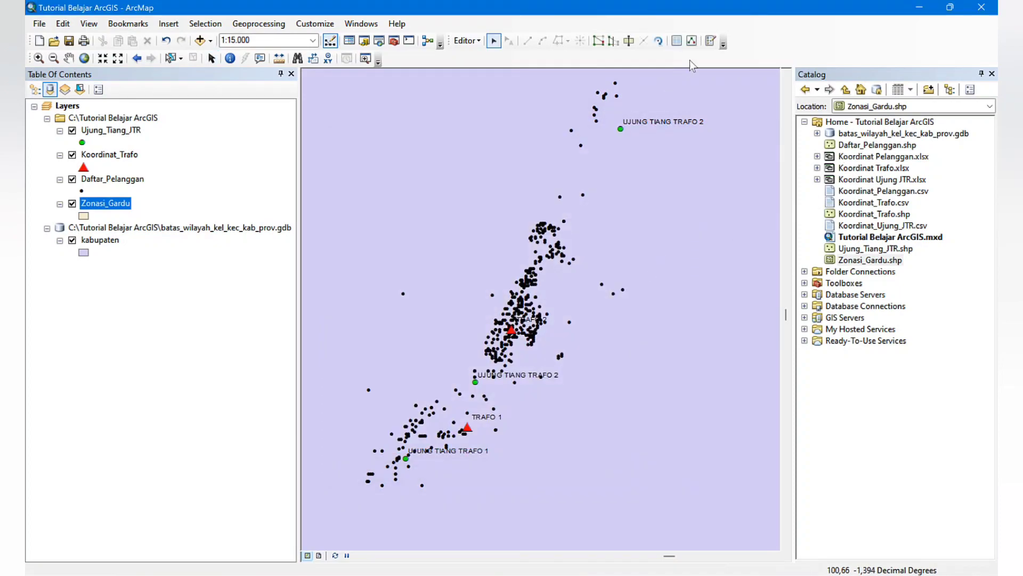
pyautogui.click(710, 41)
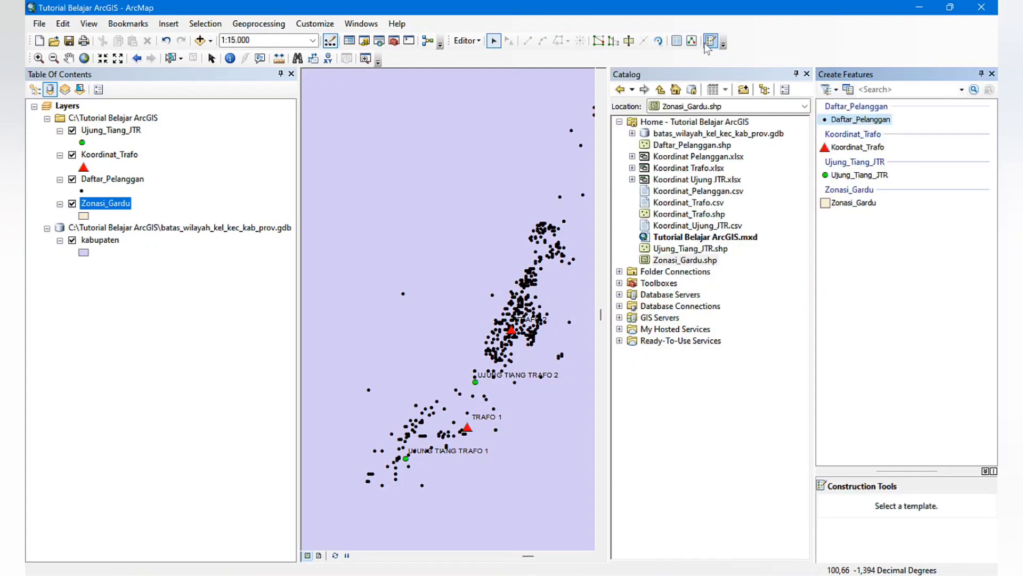
pyautogui.click(808, 76)
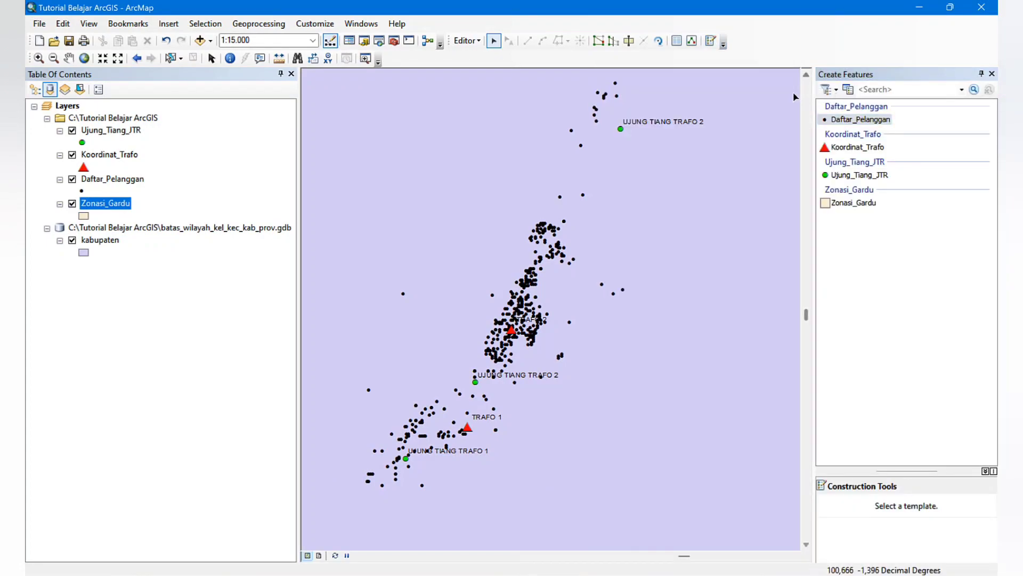
# Draw a seven-vertex Zonasi_Gardu polygon around TRAFO 1 and its surrounding customers, starting at the UJUNG TIANG TRAFO 2 point nearest TRAFO 1.
pyautogui.click(855, 203)
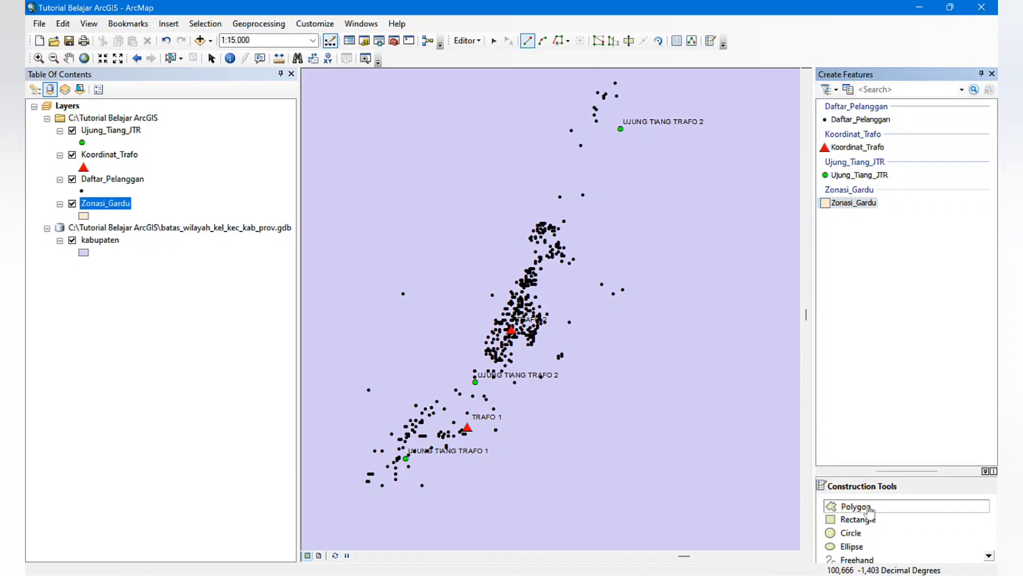
pyautogui.click(474, 383)
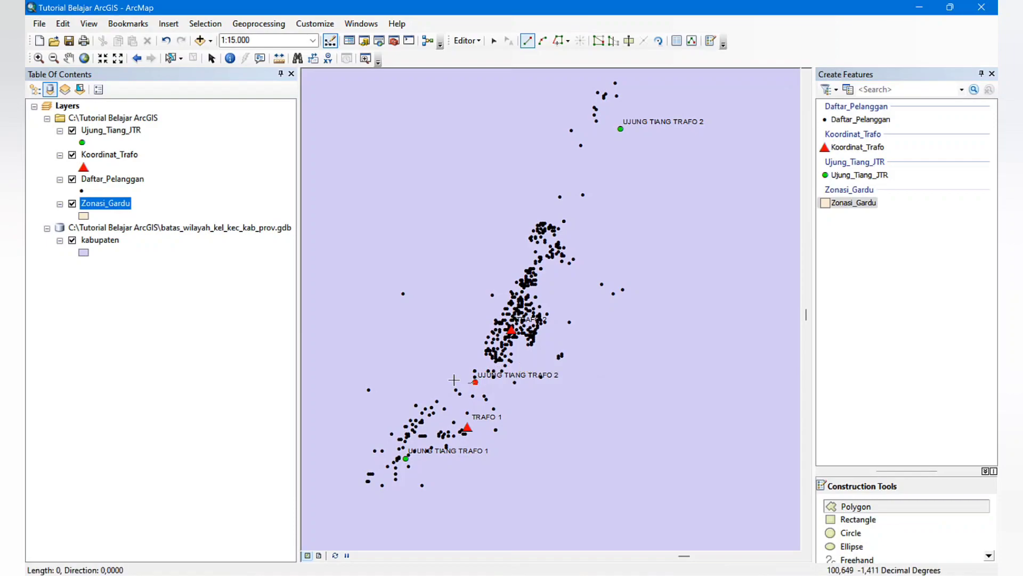
pyautogui.click(376, 361)
pyautogui.click(325, 432)
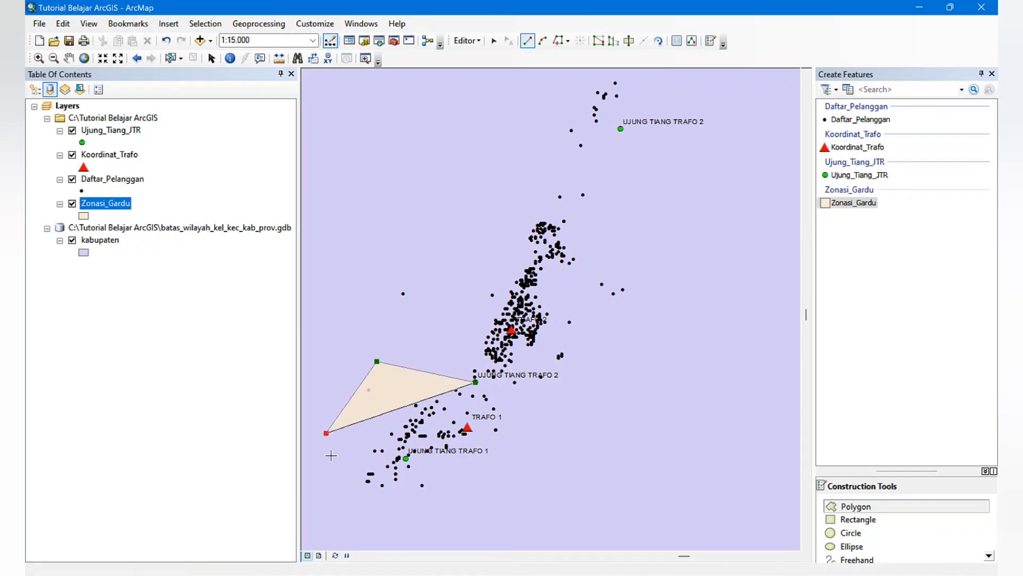
pyautogui.click(355, 506)
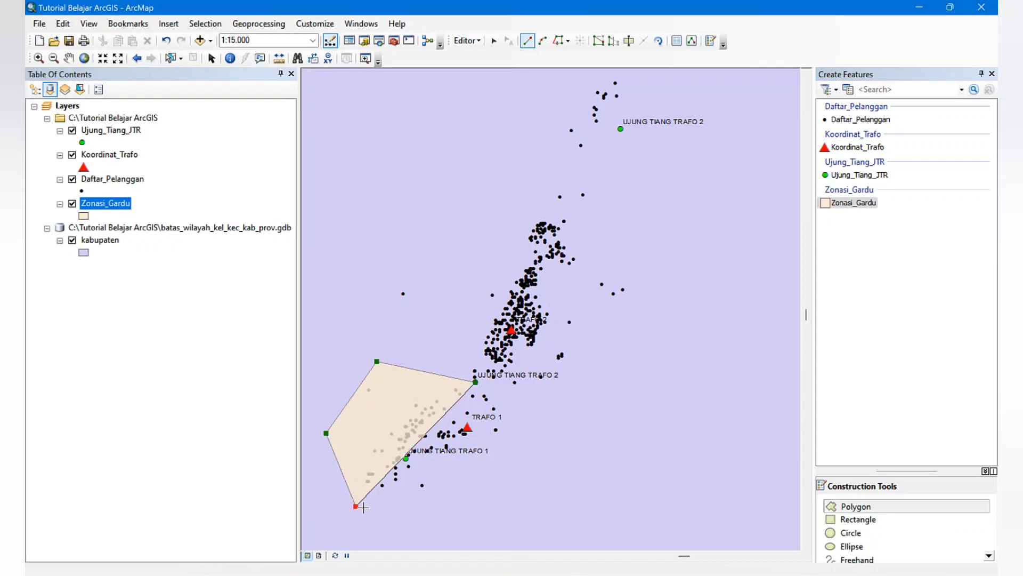
pyautogui.click(442, 506)
pyautogui.click(503, 473)
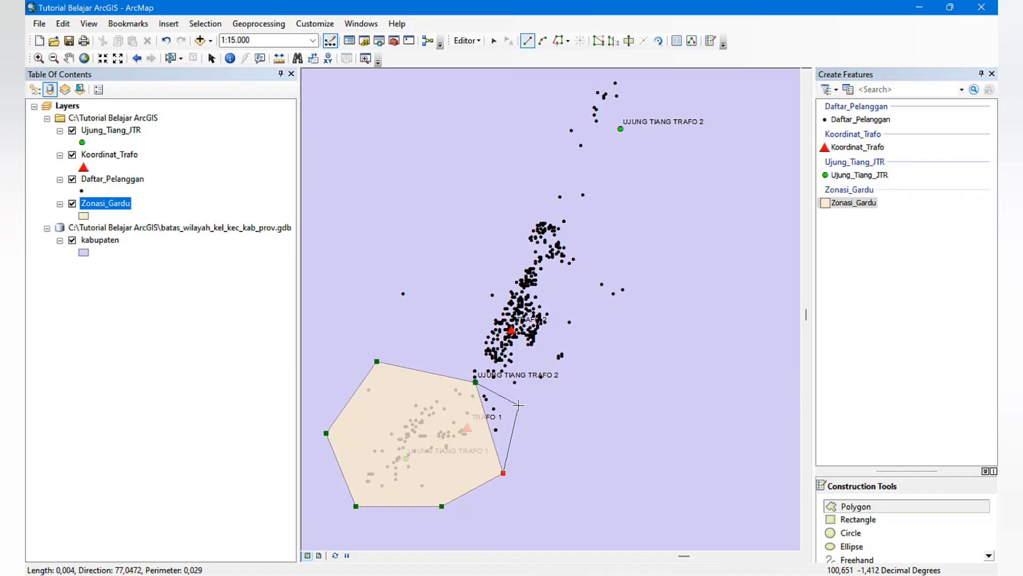
pyautogui.doubleClick(518, 405)
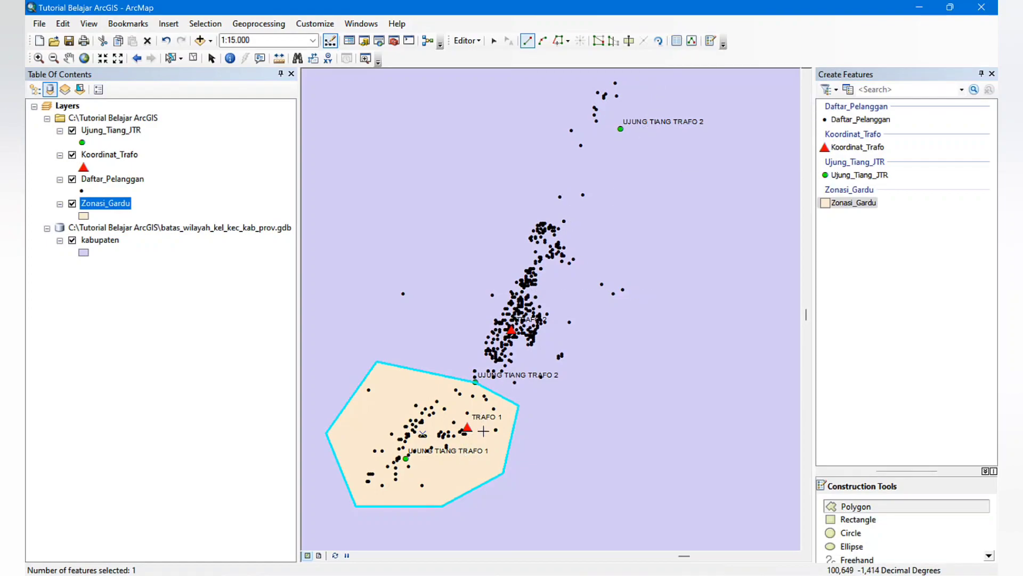
# Set the new polygon's NO_Gardu attribute to TRAFO 1, copied from the identified NO_TRAFO value of the transformer inside it.
pyautogui.click(677, 42)
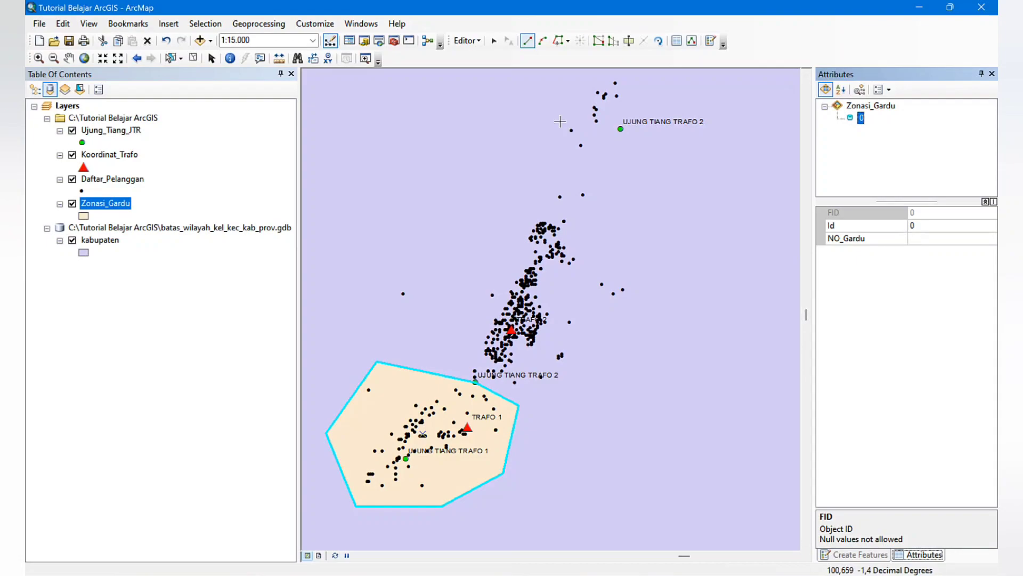
pyautogui.click(232, 61)
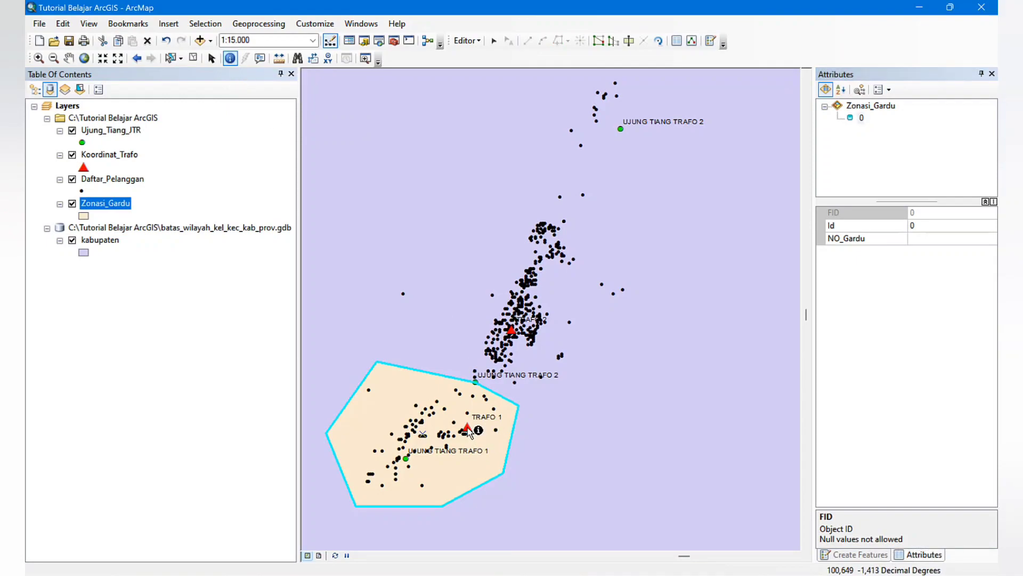
pyautogui.click(469, 430)
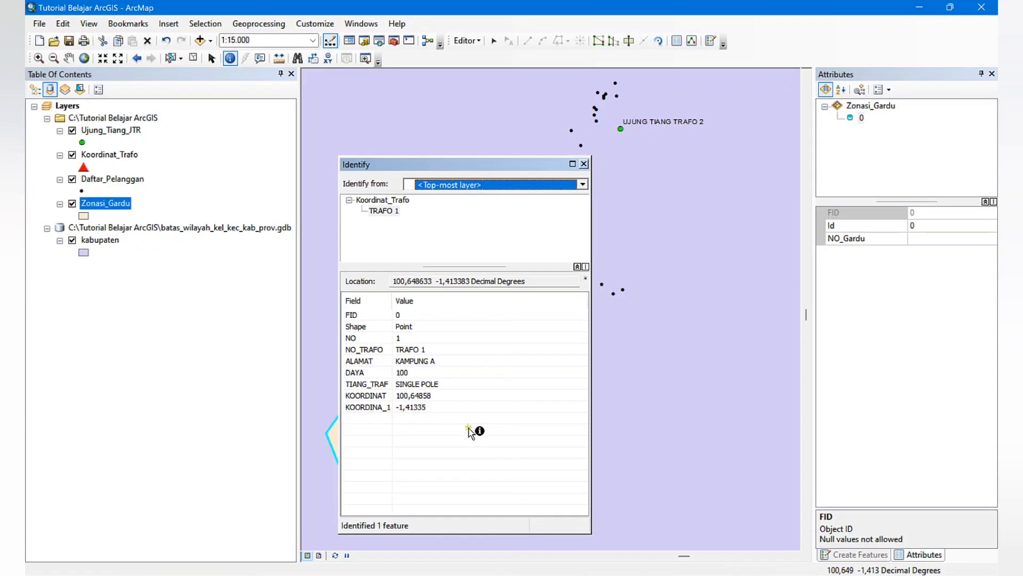
pyautogui.click(414, 353)
pyautogui.rightClick(414, 351)
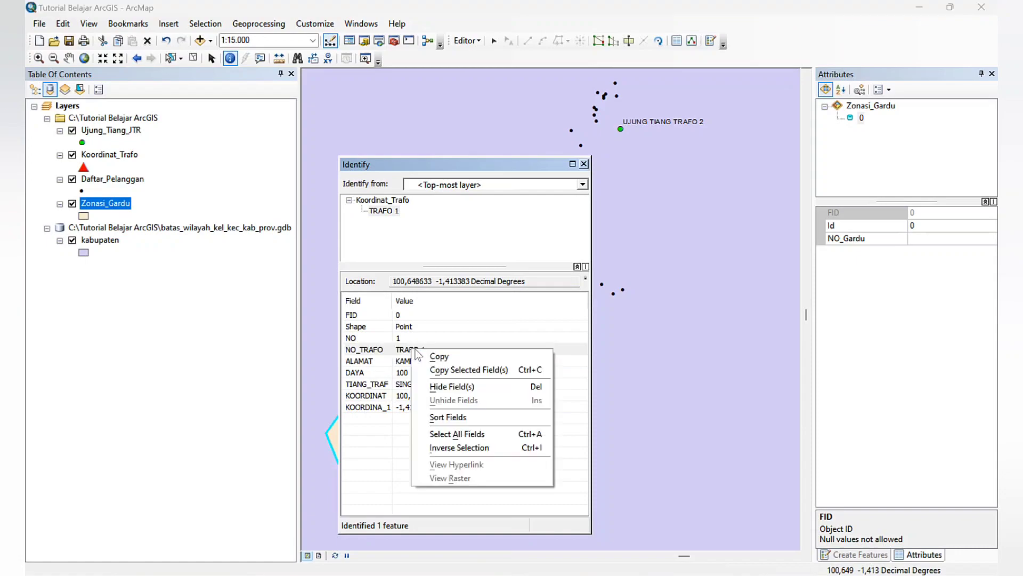
pyautogui.click(429, 357)
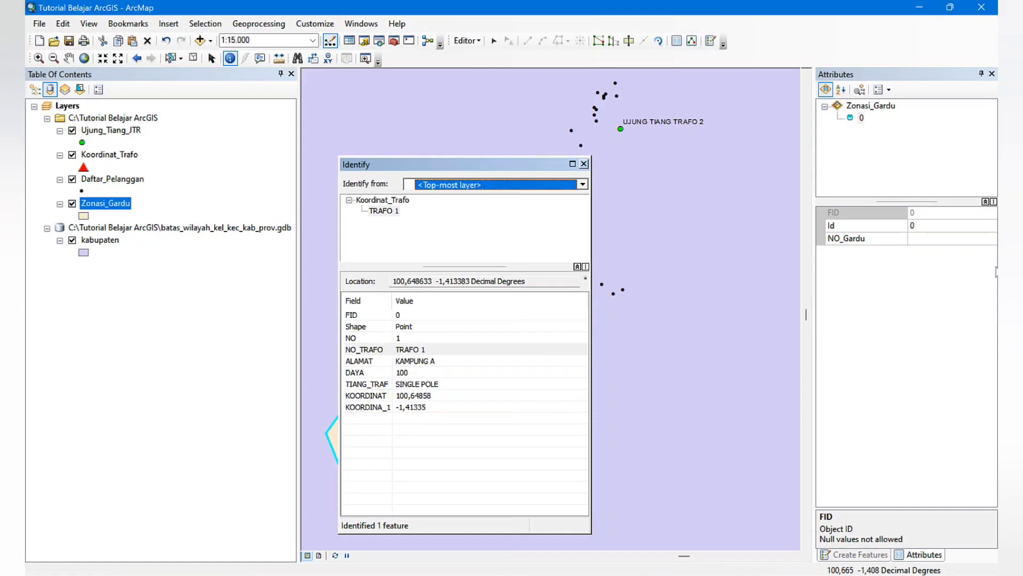
pyautogui.click(953, 239)
pyautogui.rightClick(953, 240)
pyautogui.click(868, 299)
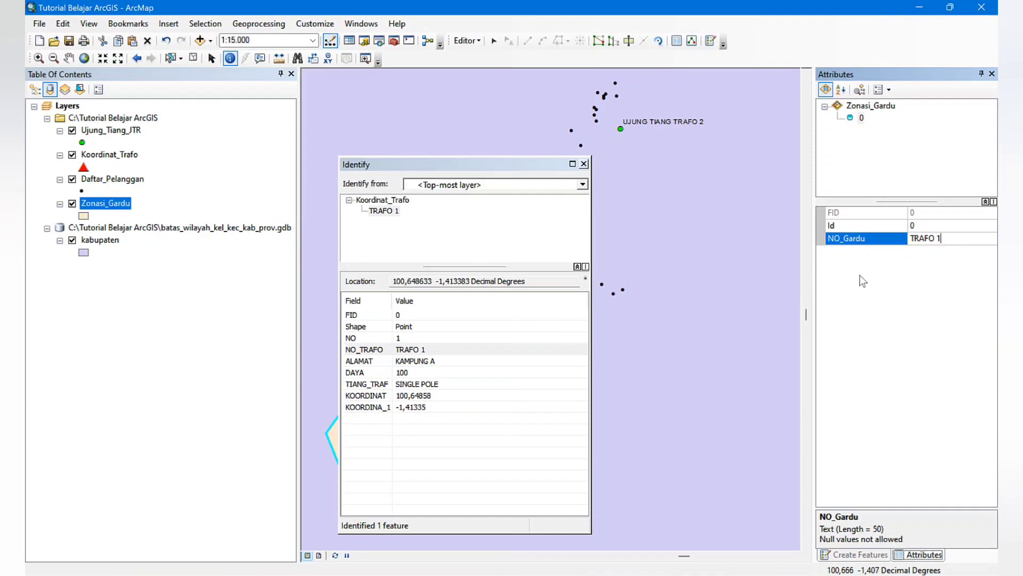
pyautogui.click(584, 164)
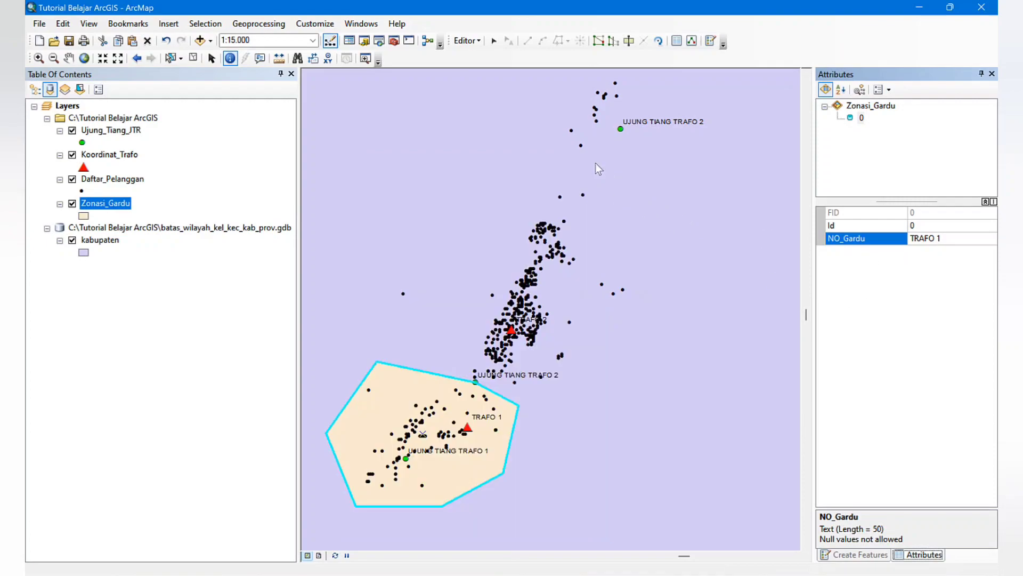
# Stop editing the Zonasi_Gardu layer and save the edits.
pyautogui.click(467, 41)
pyautogui.click(487, 67)
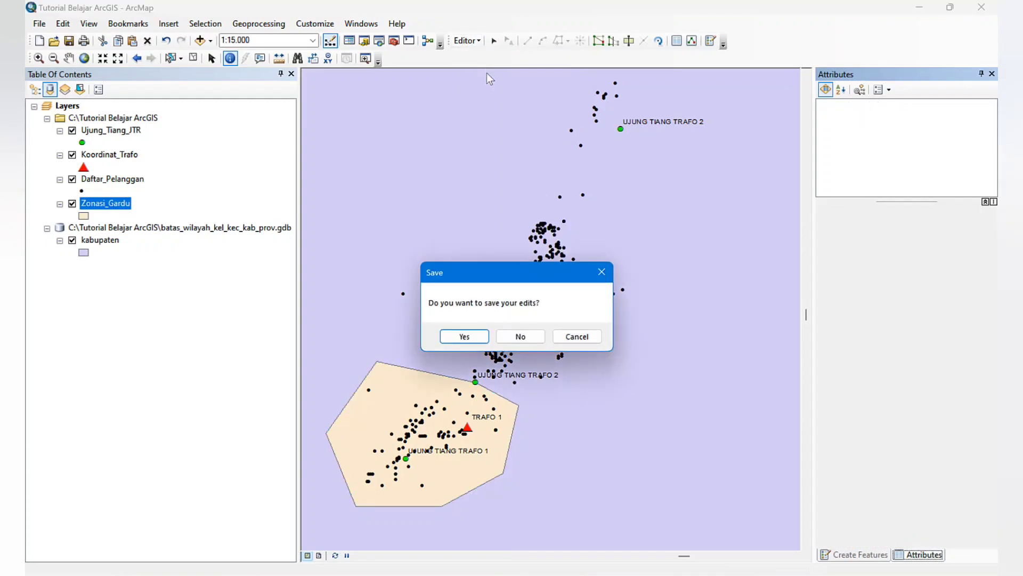
pyautogui.click(464, 336)
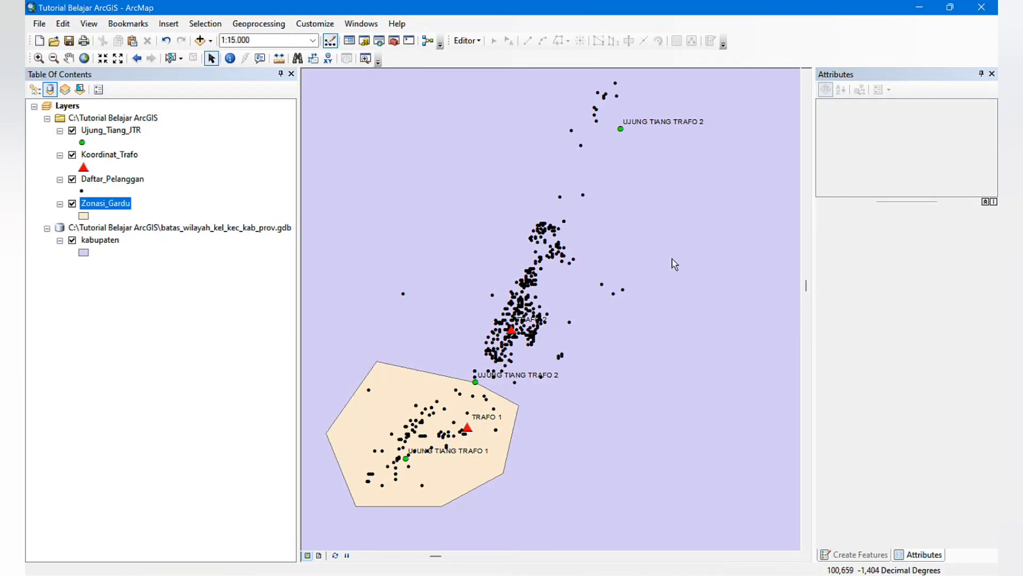
pyautogui.scroll(1, 673, 258)
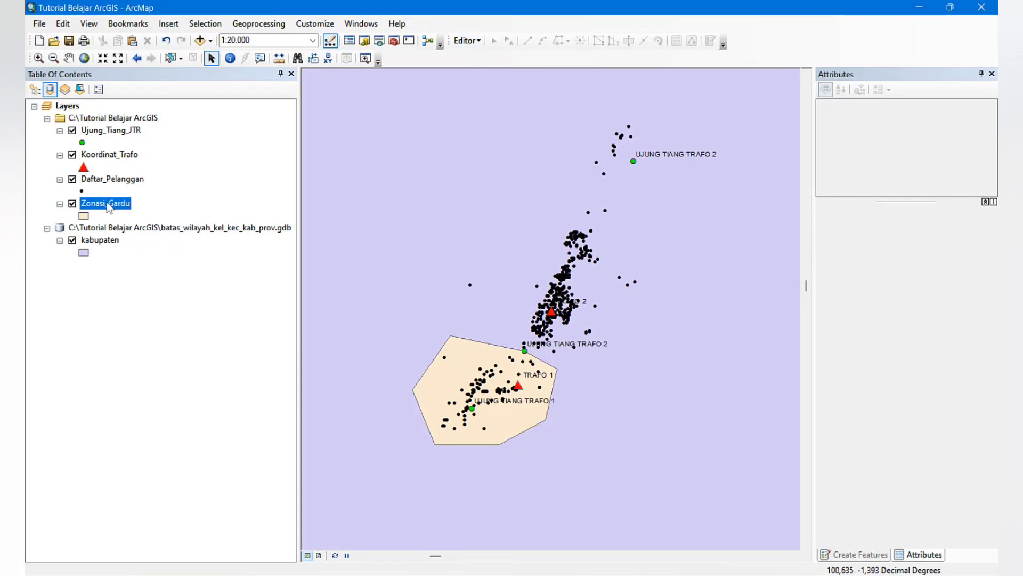
pyautogui.click(466, 41)
pyautogui.click(475, 59)
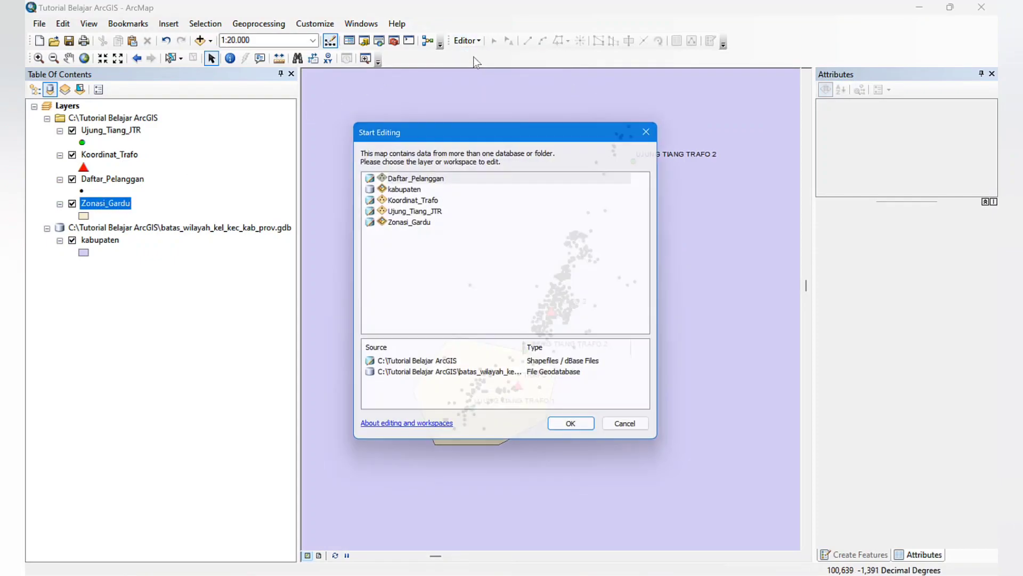
pyautogui.doubleClick(418, 225)
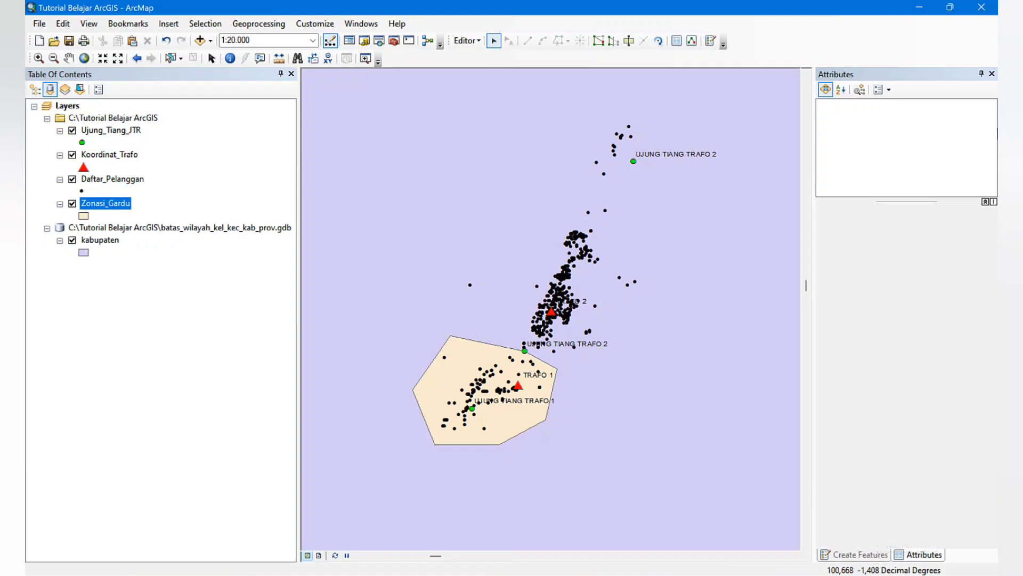
pyautogui.click(992, 75)
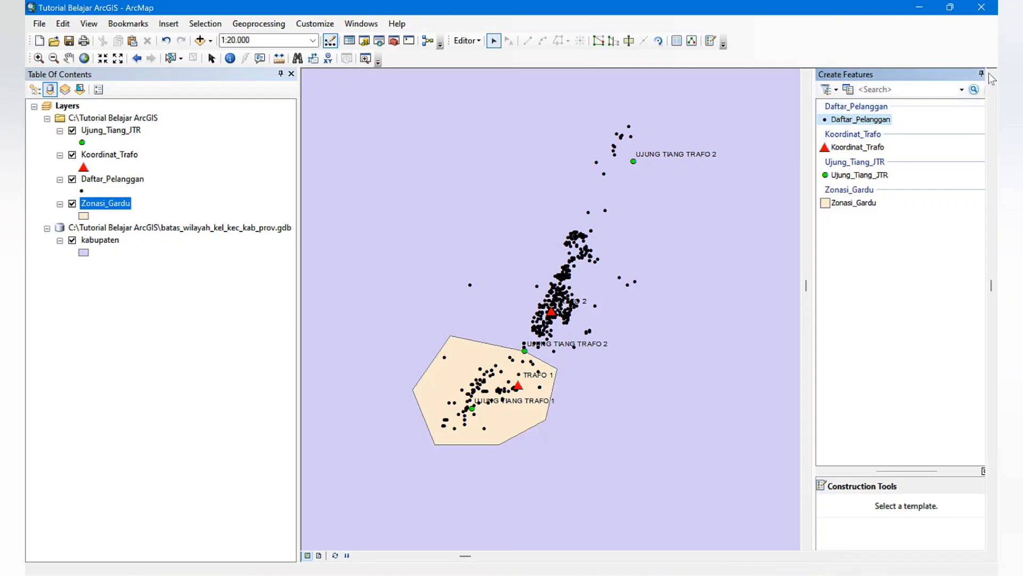
pyautogui.click(992, 75)
pyautogui.click(474, 44)
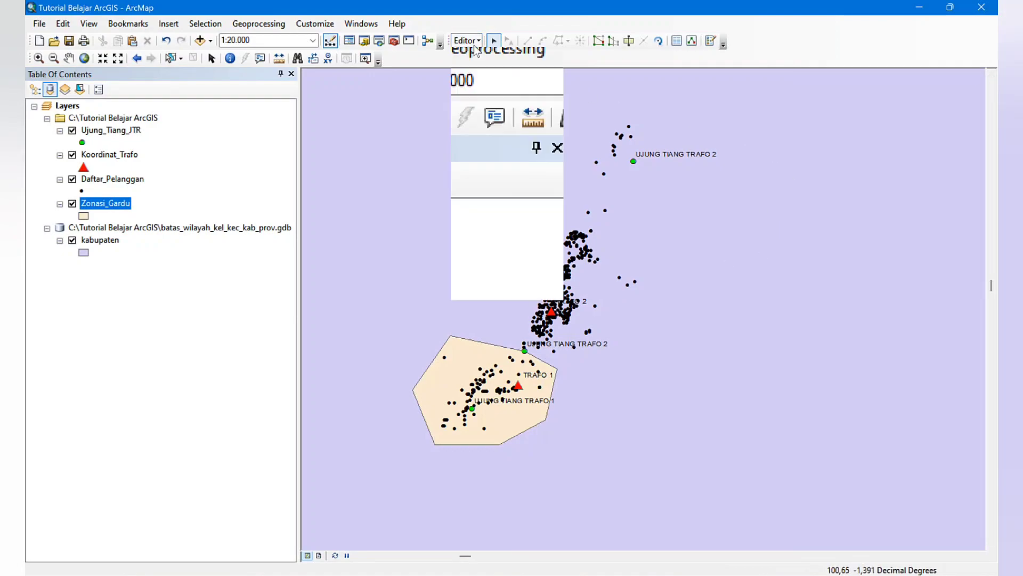
pyautogui.click(480, 72)
# Start an edit session on the Zonasi_Gardu layer and open the Create Features window.
pyautogui.click(473, 44)
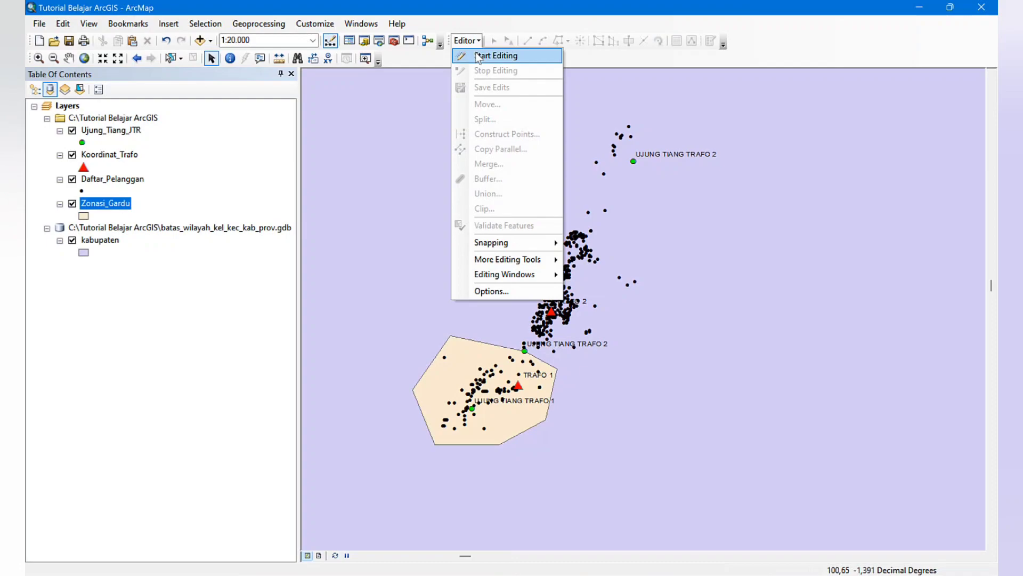
pyautogui.click(478, 56)
pyautogui.doubleClick(401, 222)
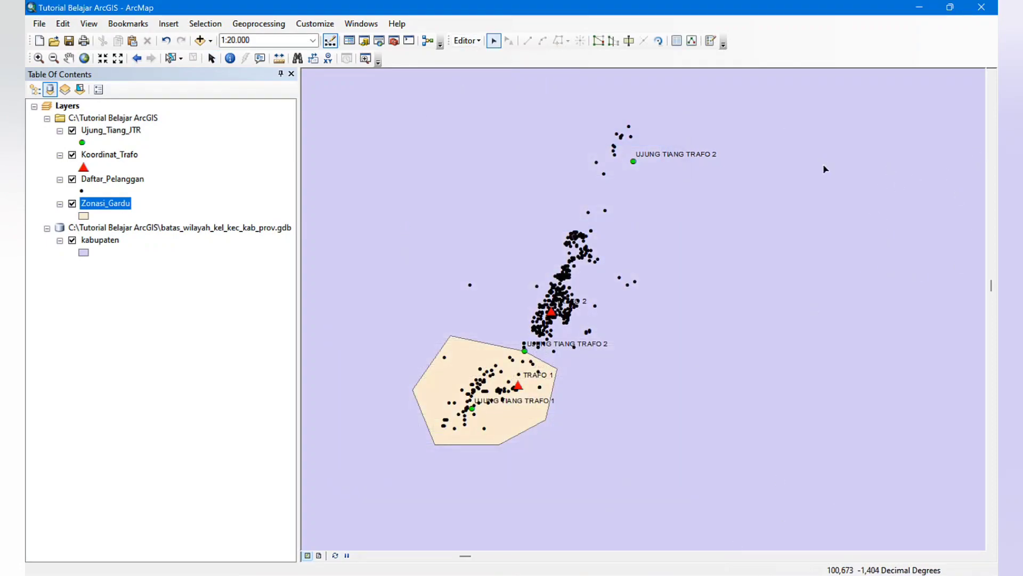
pyautogui.click(711, 43)
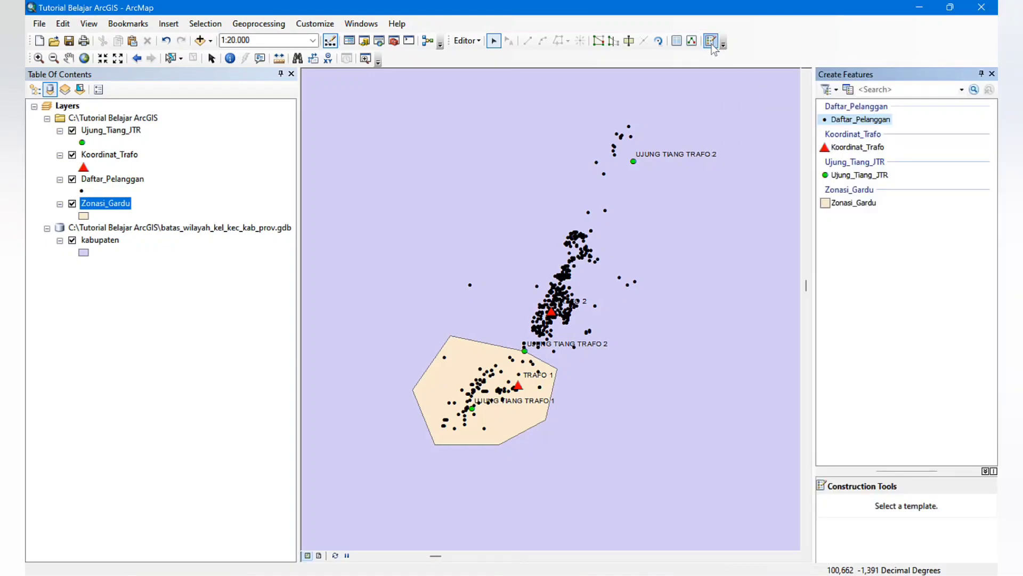
# Draw a seven-vertex Zonasi_Gardu polygon around TRAFO 2 and its surrounding customers, starting at the UJUNG TIANG TRAFO 2 point bordering the TRAFO 1 zone.
pyautogui.click(855, 203)
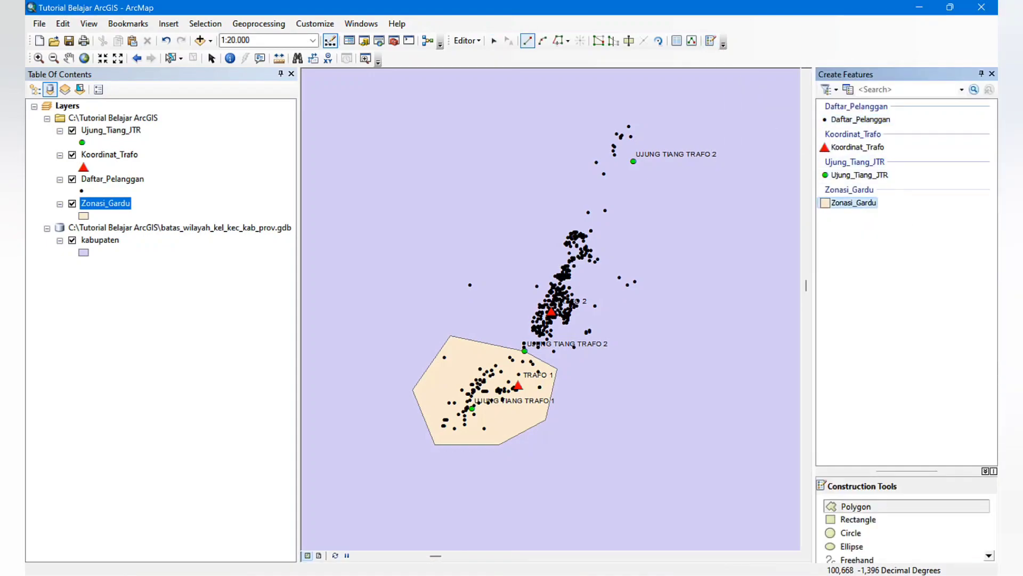
pyautogui.click(525, 352)
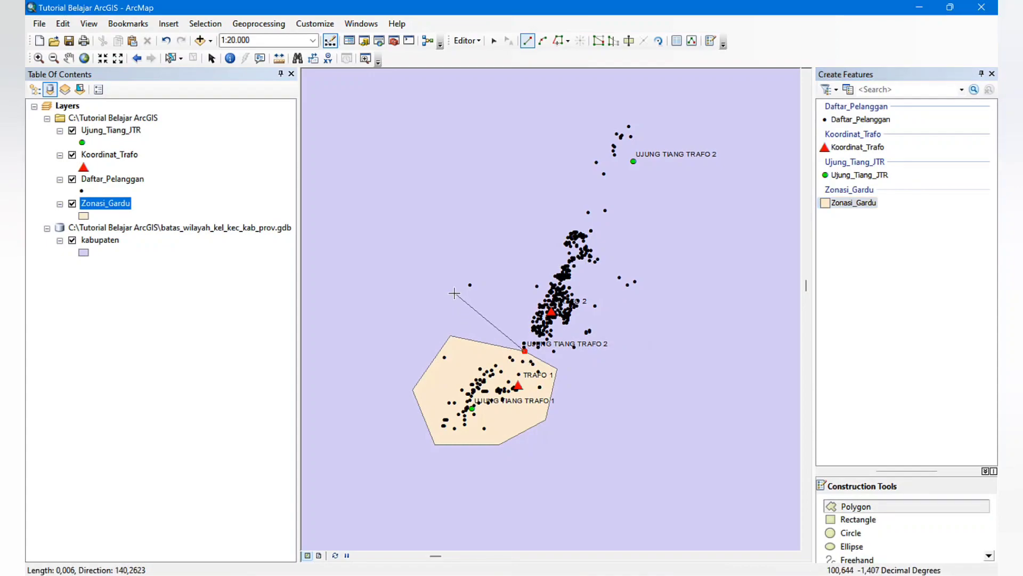
pyautogui.click(454, 293)
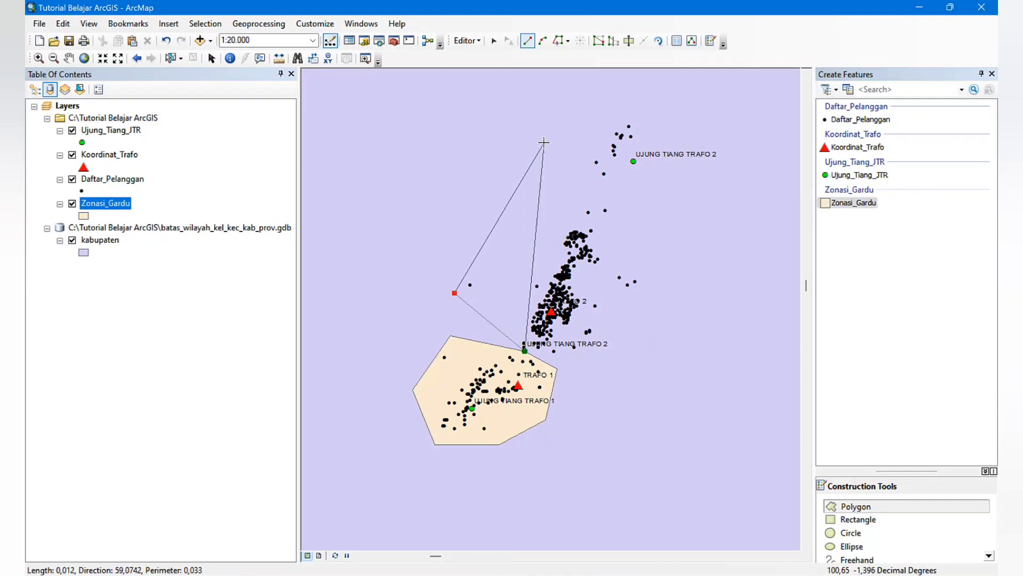
pyautogui.click(544, 142)
pyautogui.click(647, 105)
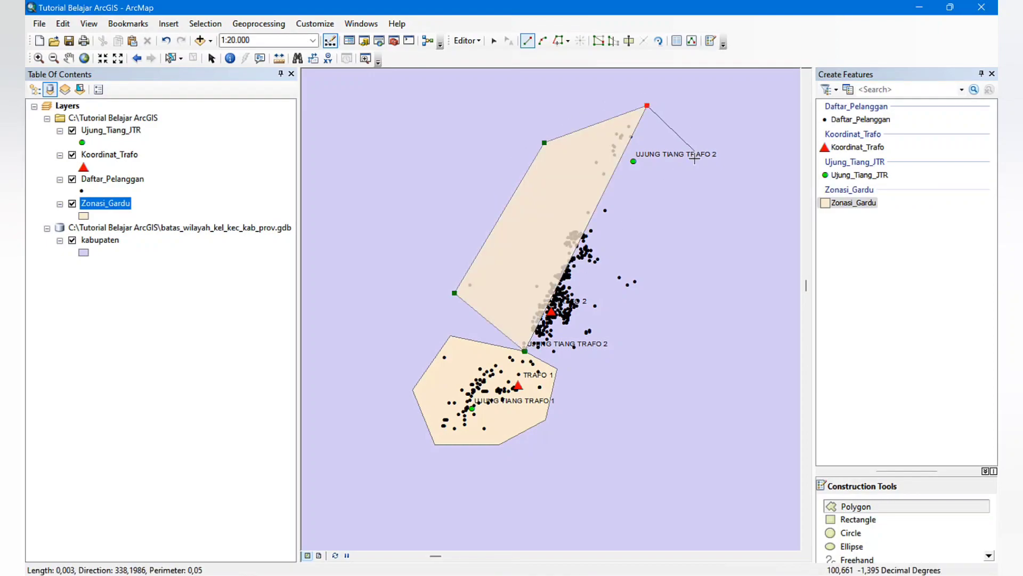
pyautogui.click(680, 181)
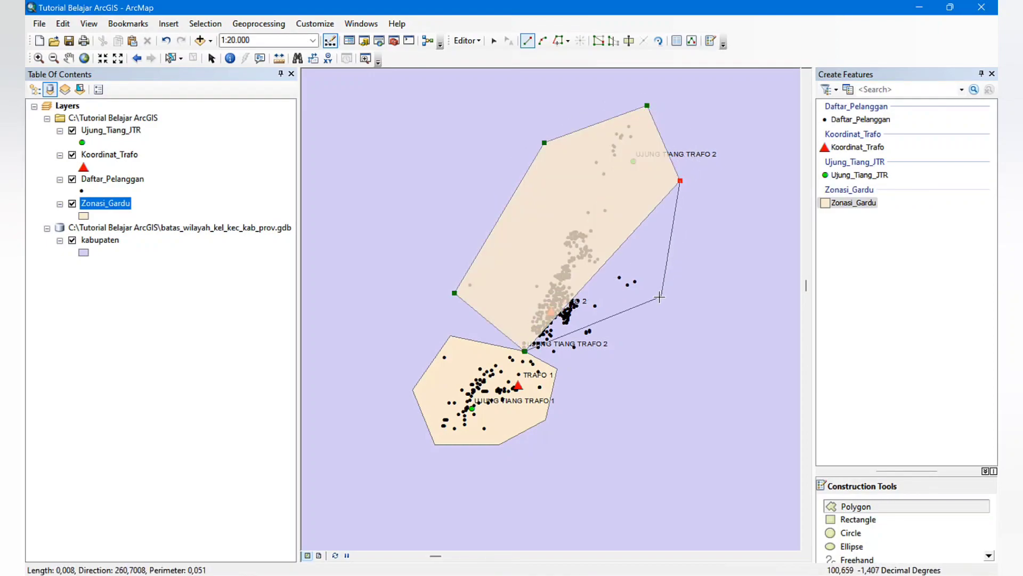
pyautogui.click(642, 304)
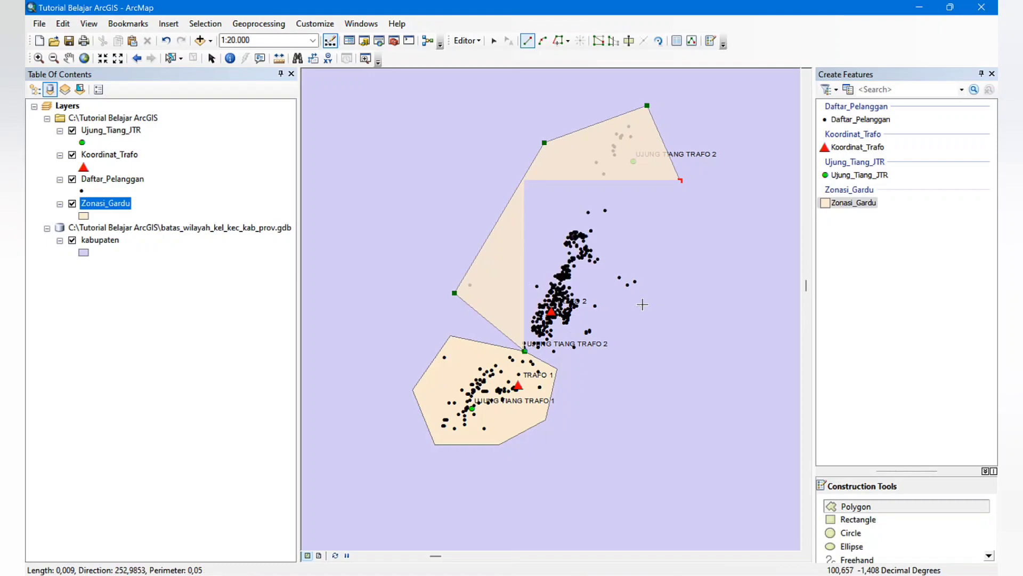
pyautogui.click(589, 366)
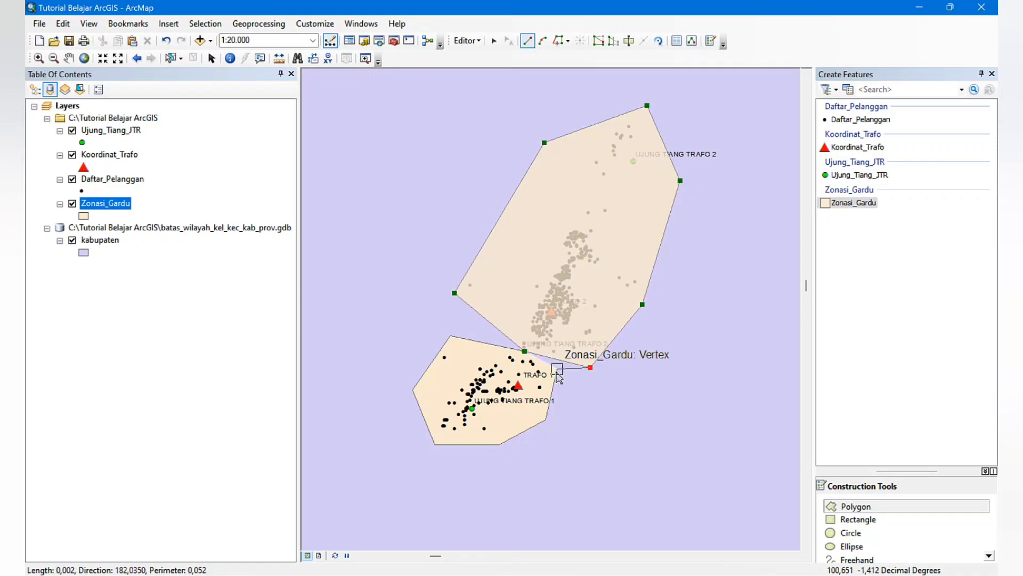
pyautogui.press('F2')
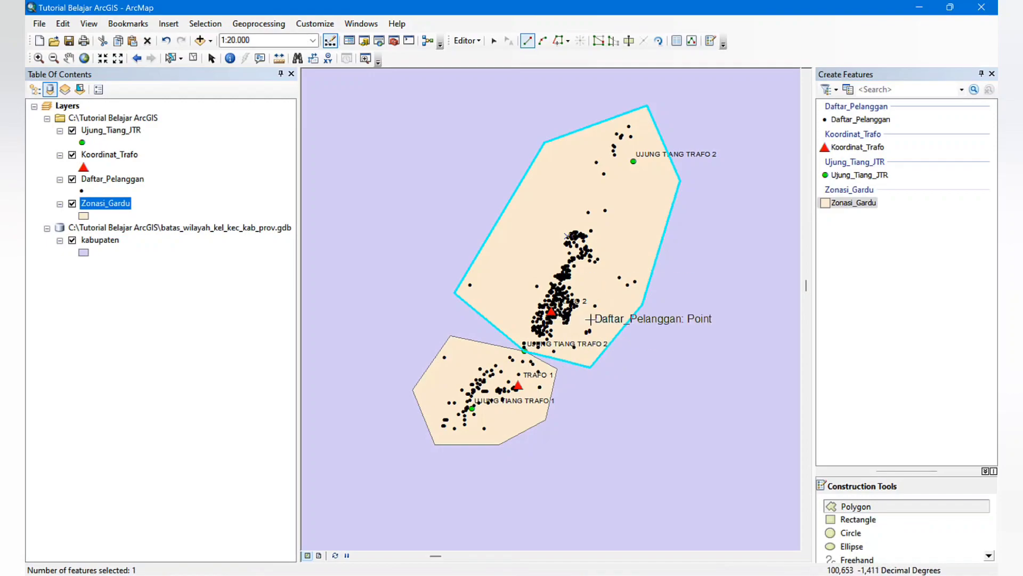
# Set the new polygon's NO_Gardu attribute to TRAFO 2, copied from the identified NO_TRAFO value of the transformer inside it.
pyautogui.click(676, 41)
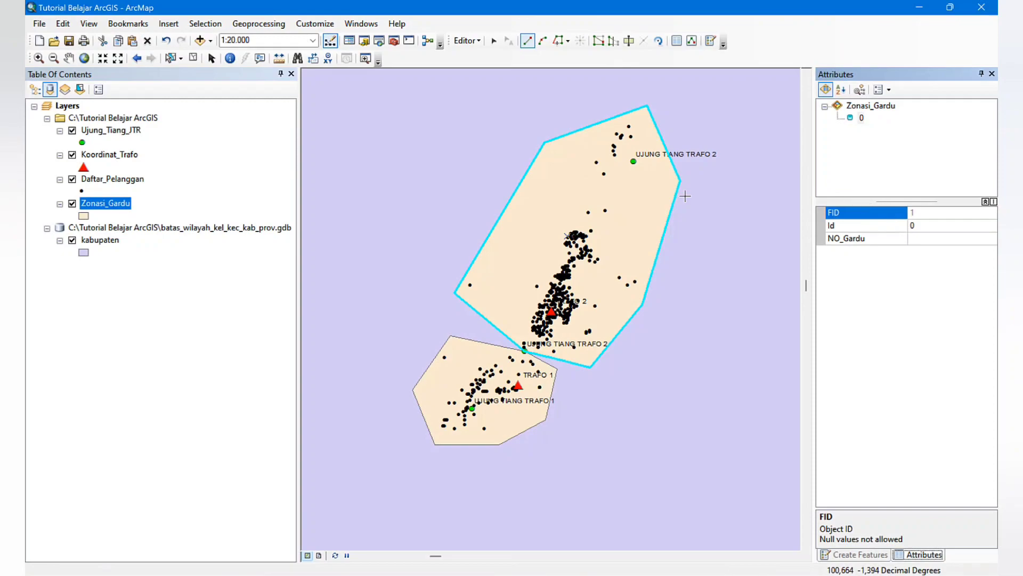
pyautogui.click(230, 59)
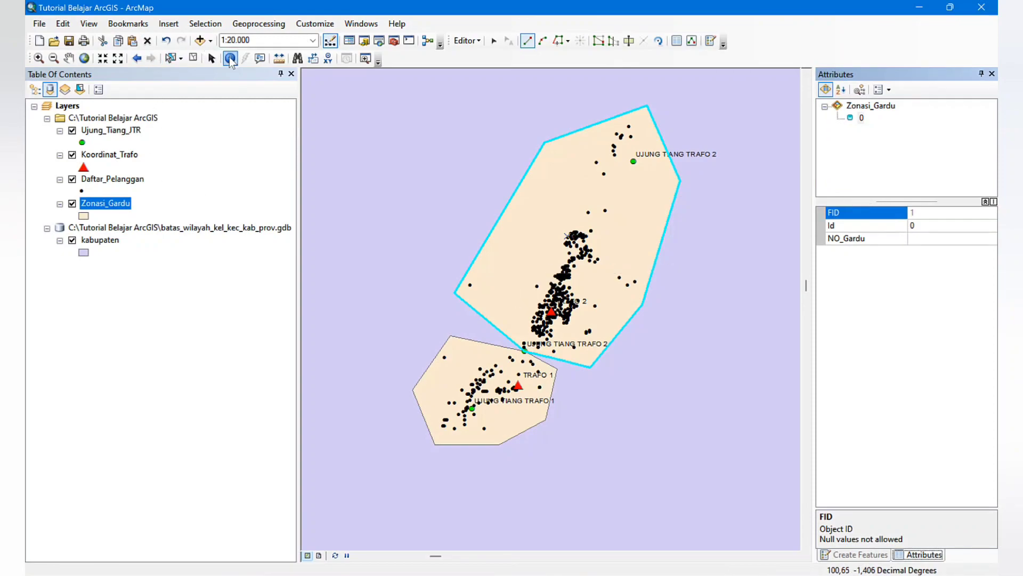
pyautogui.click(555, 318)
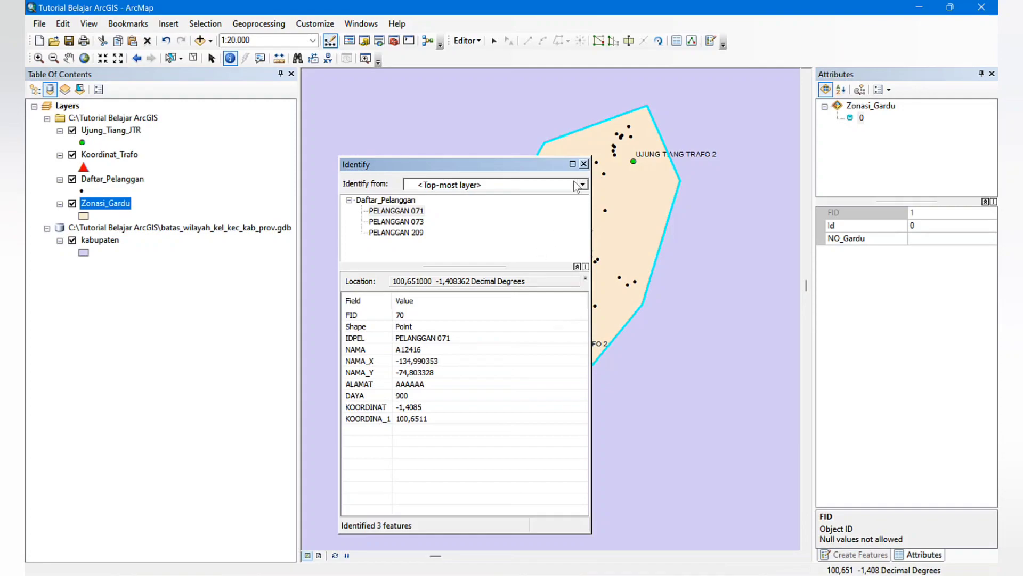
pyautogui.click(585, 164)
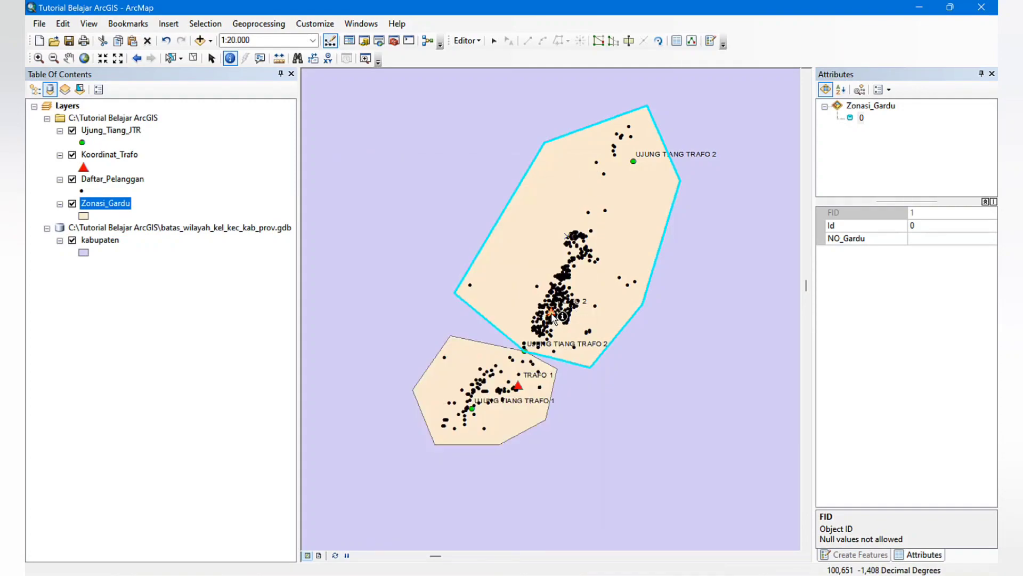
pyautogui.click(553, 313)
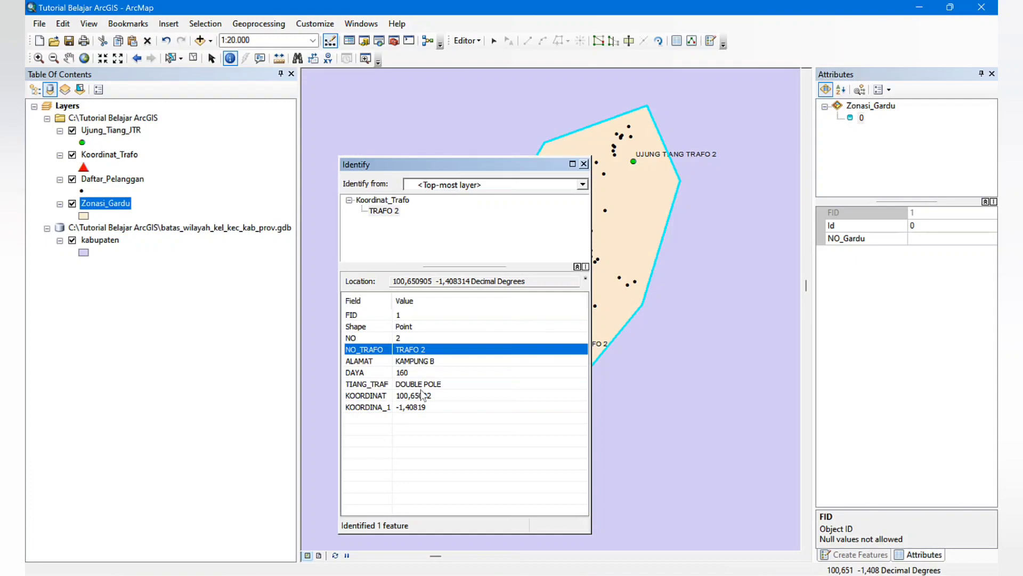
pyautogui.rightClick(424, 354)
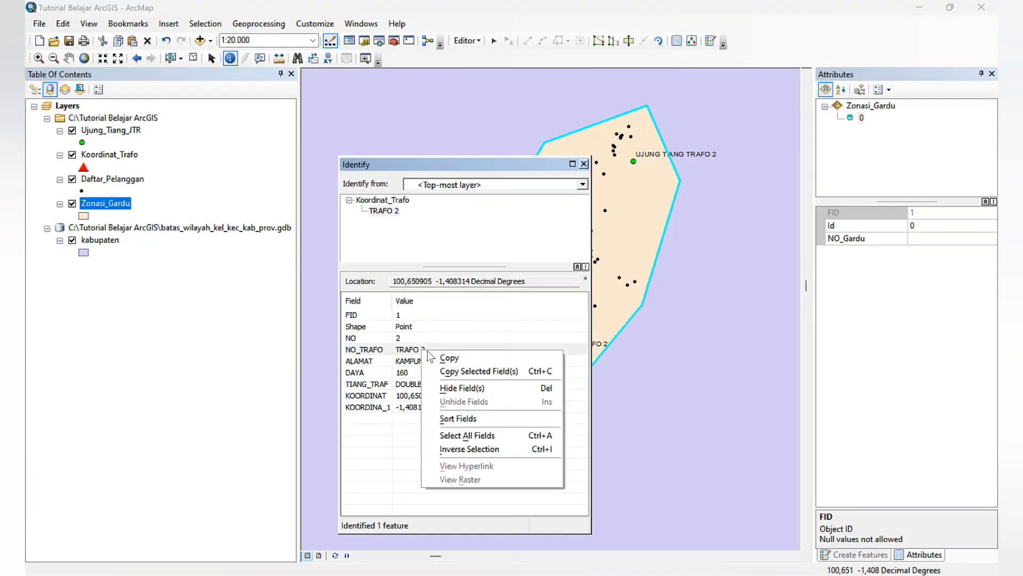
pyautogui.click(454, 353)
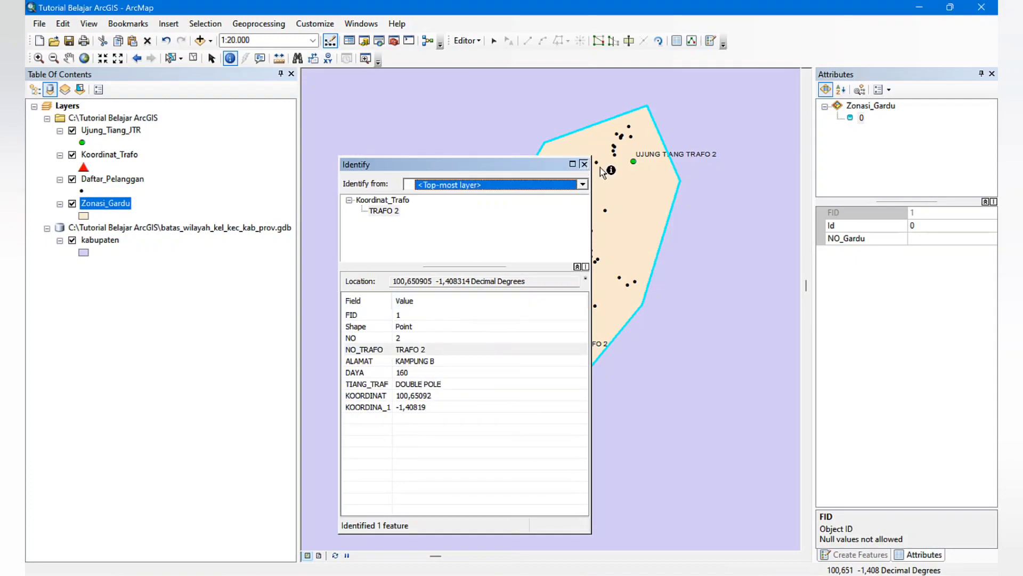
pyautogui.click(584, 164)
pyautogui.click(954, 238)
pyautogui.rightClick(941, 239)
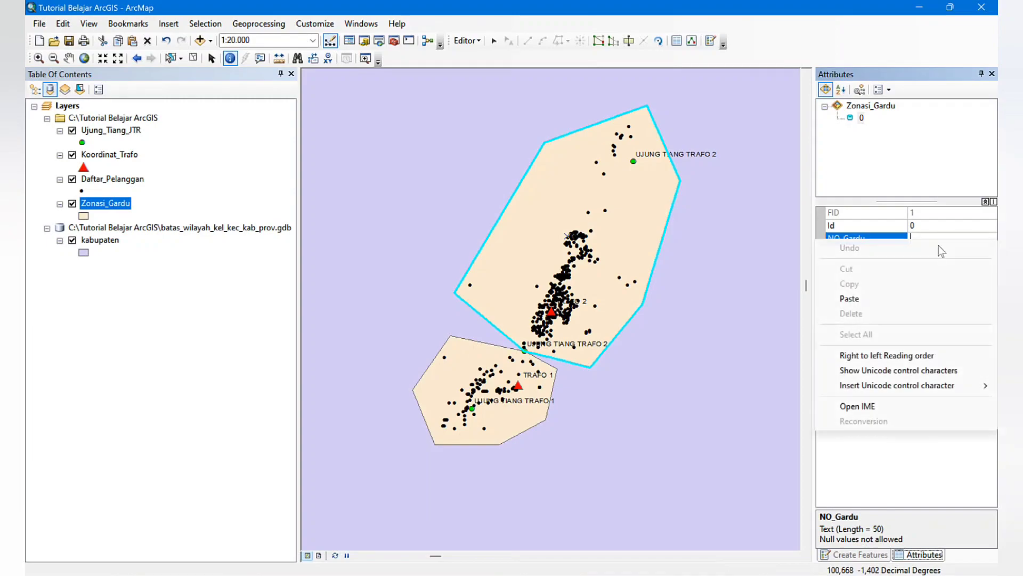
pyautogui.click(869, 299)
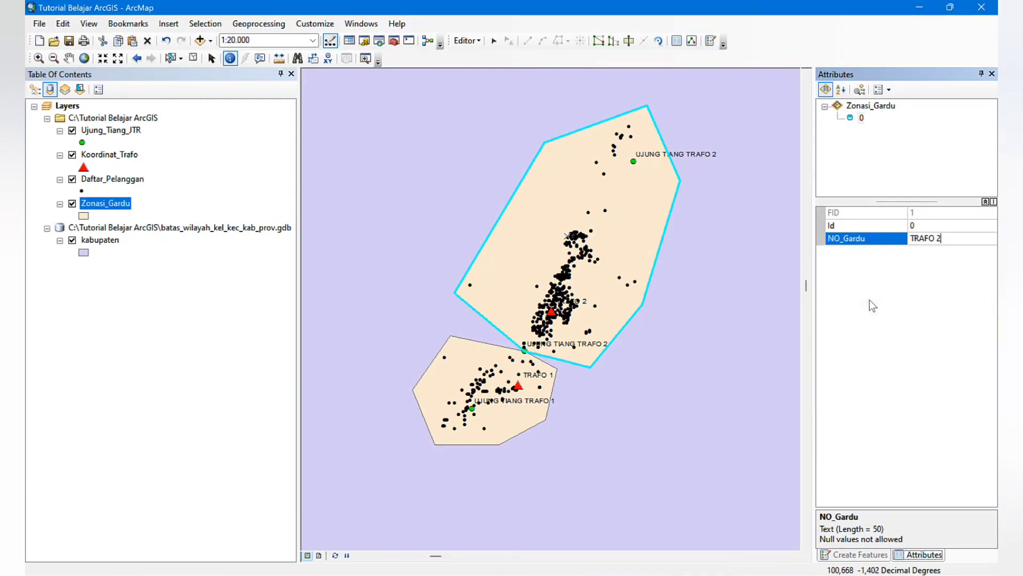
# Stop editing and save the edits to the second Zonasi_Gardu polygon.
pyautogui.click(467, 41)
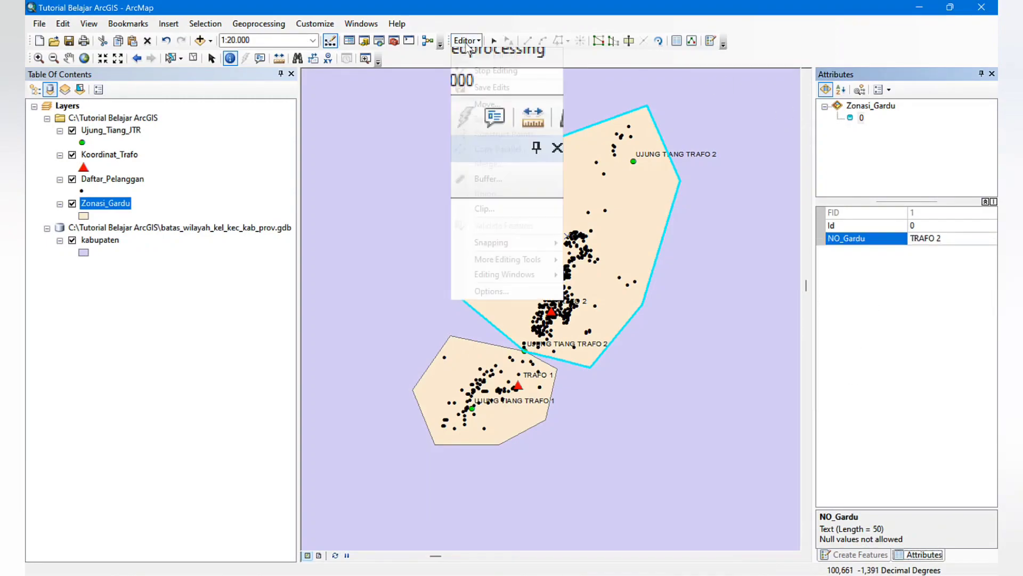
pyautogui.click(481, 71)
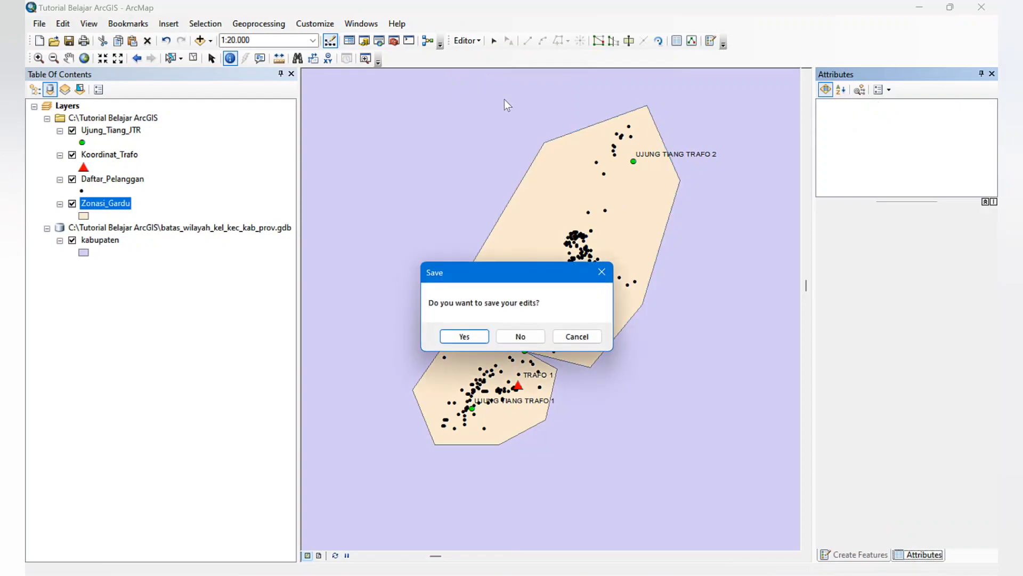
pyautogui.click(476, 336)
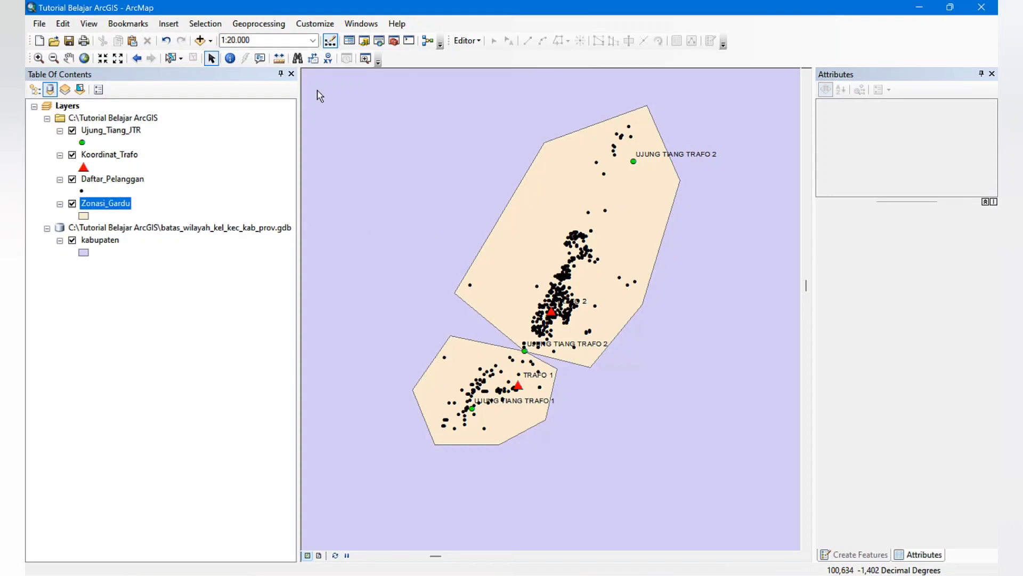
pyautogui.click(123, 184)
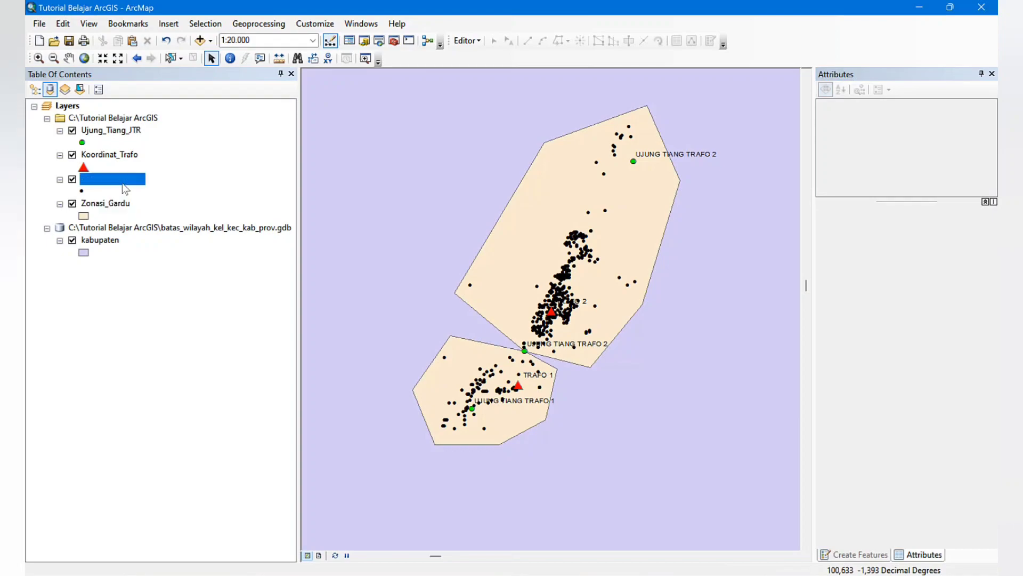
pyautogui.click(121, 208)
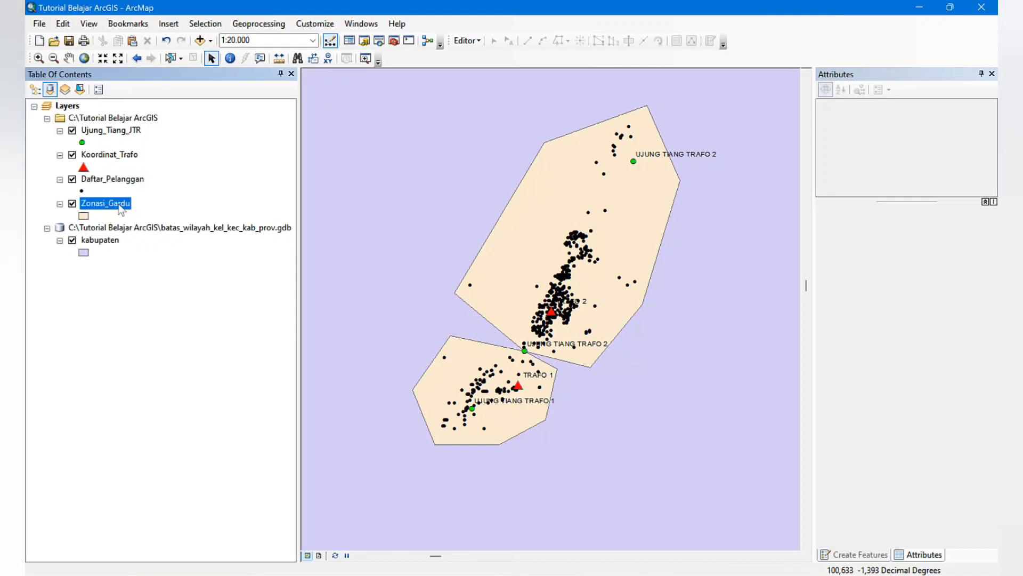
pyautogui.click(103, 179)
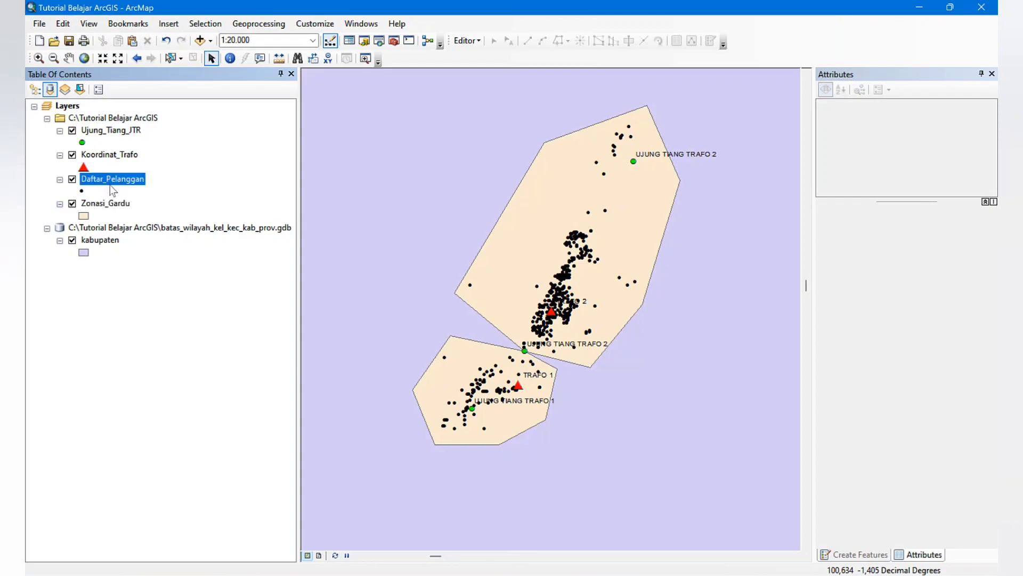
pyautogui.rightClick(112, 186)
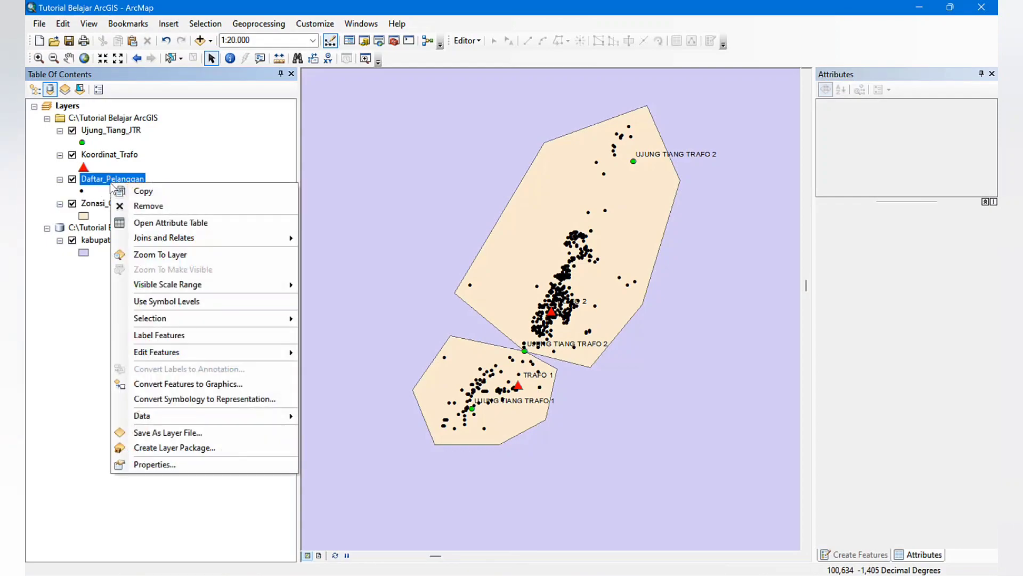
pyautogui.click(464, 40)
pyautogui.click(465, 41)
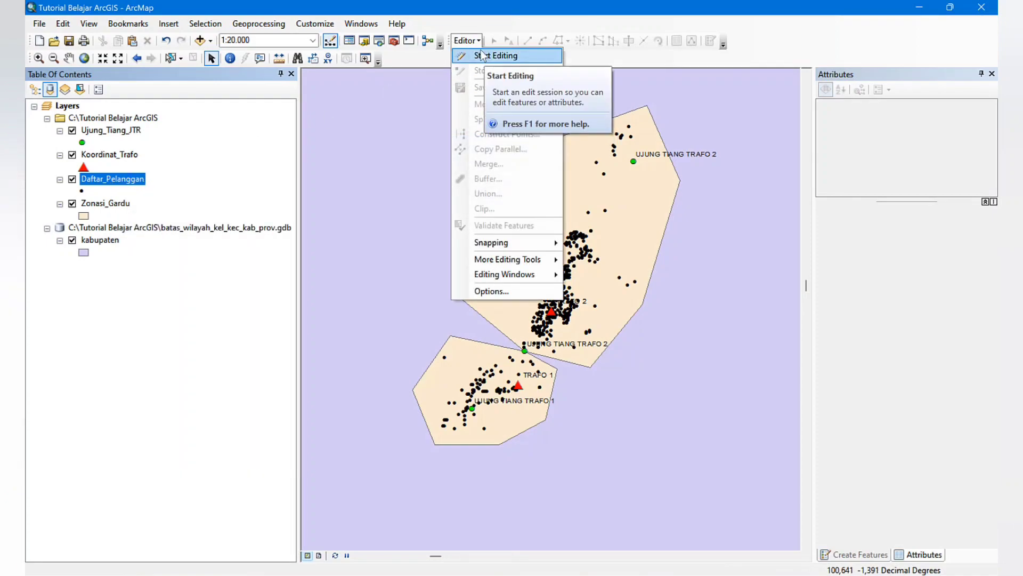
pyautogui.click(122, 179)
pyautogui.rightClick(107, 181)
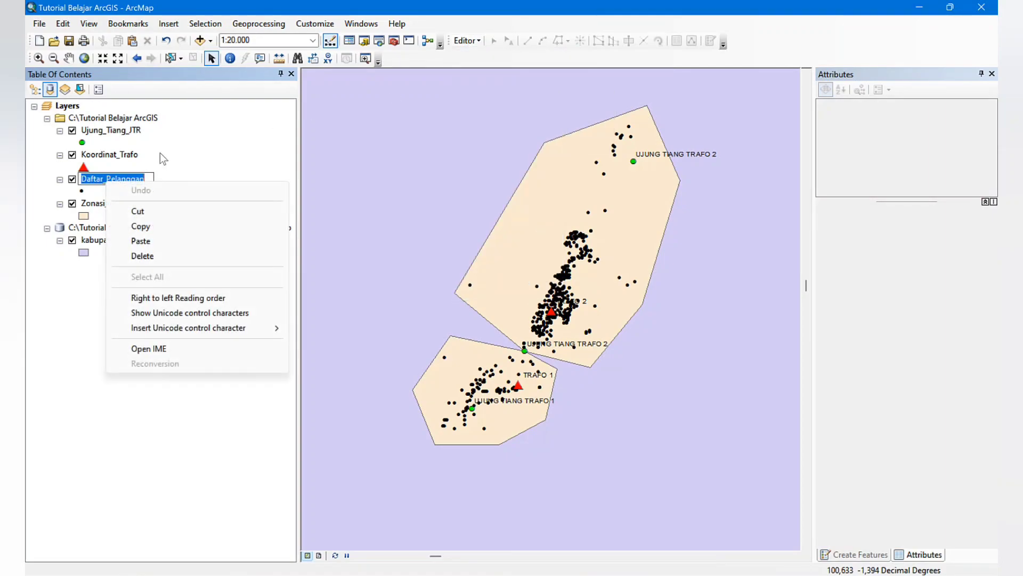
# Set up a join on the Daftar_Pelanggan layer based on spatial location, with Zonasi_Gardu as the layer to join.
pyautogui.click(120, 180)
pyautogui.rightClick(120, 180)
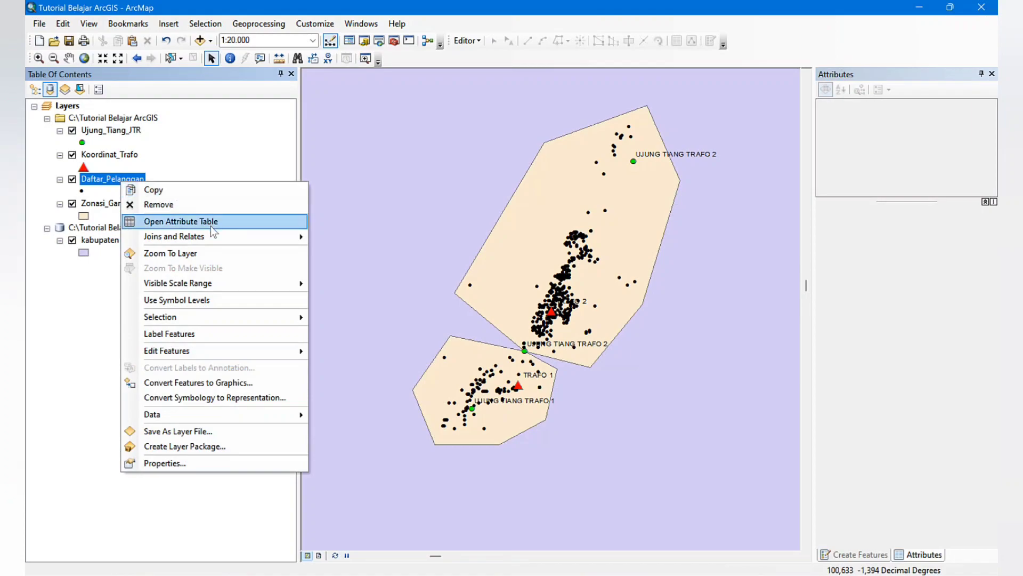
pyautogui.moveTo(223, 236)
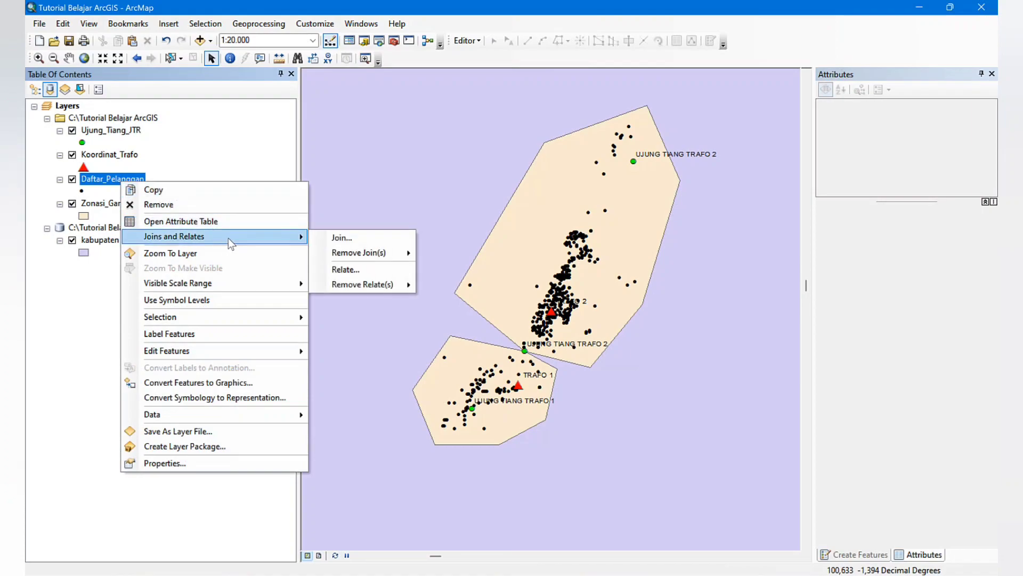
pyautogui.click(339, 238)
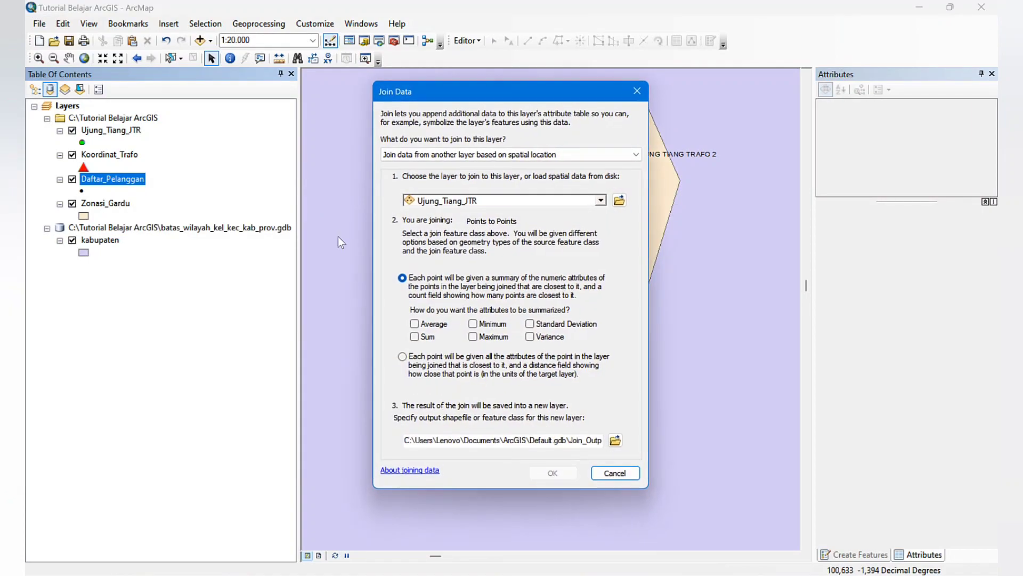
pyautogui.click(436, 155)
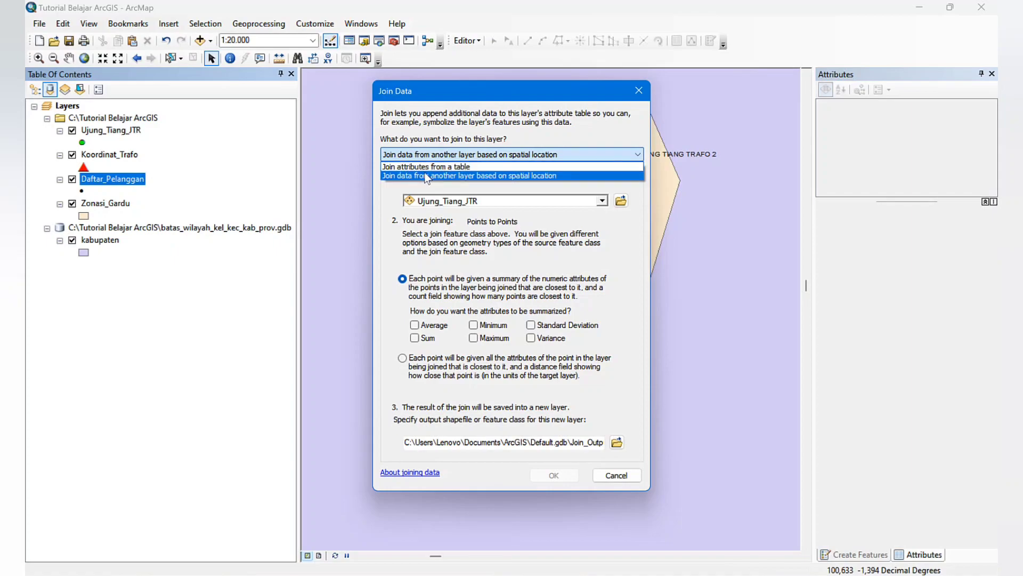
pyautogui.click(428, 176)
pyautogui.click(432, 155)
pyautogui.click(433, 166)
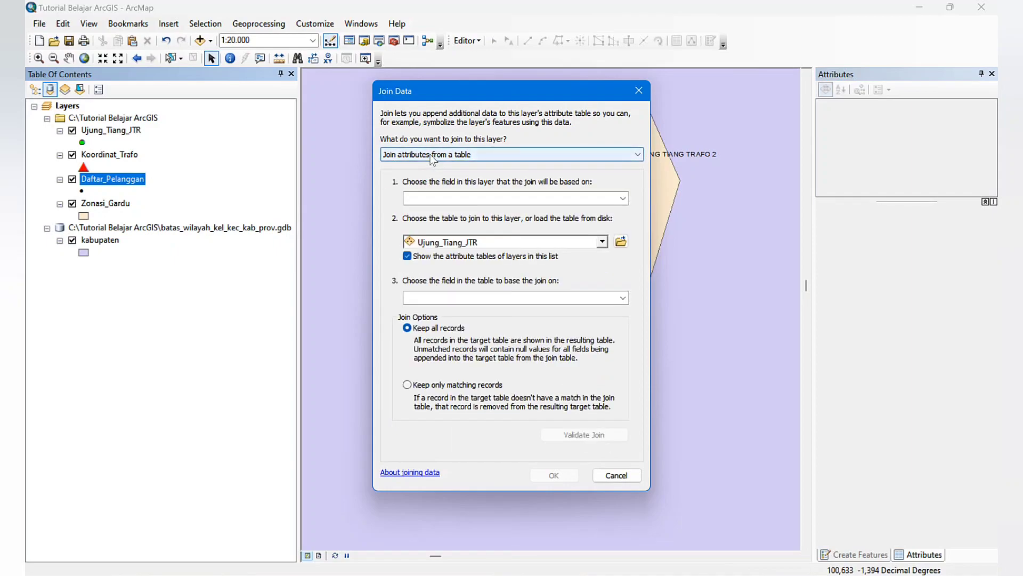
pyautogui.click(433, 158)
pyautogui.click(427, 176)
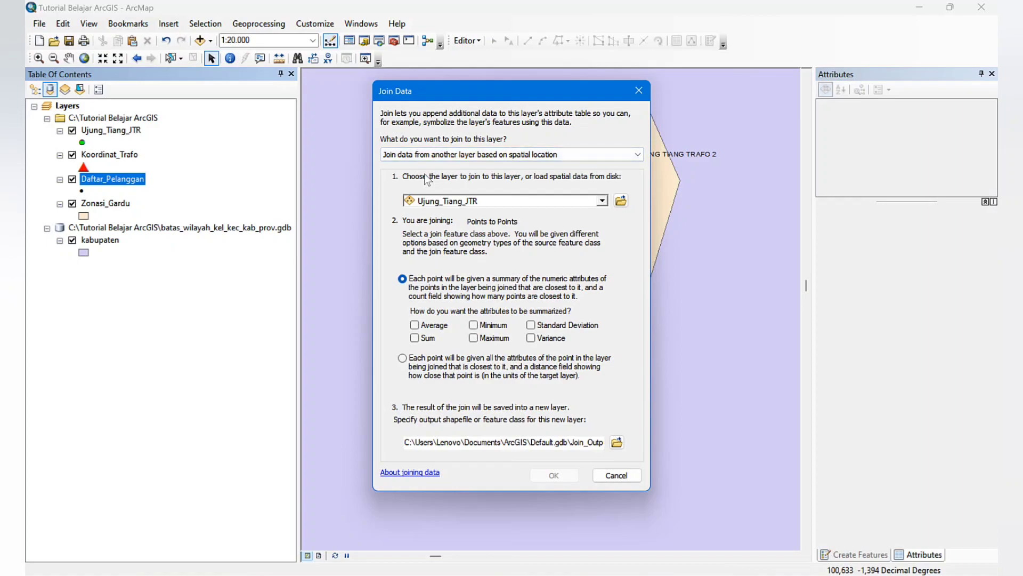
pyautogui.click(462, 202)
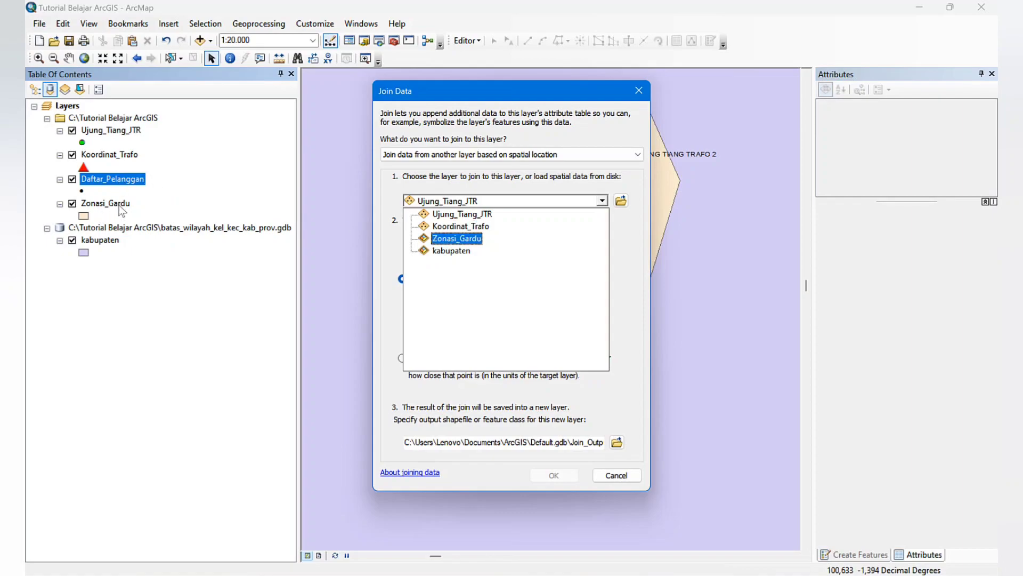
pyautogui.click(454, 238)
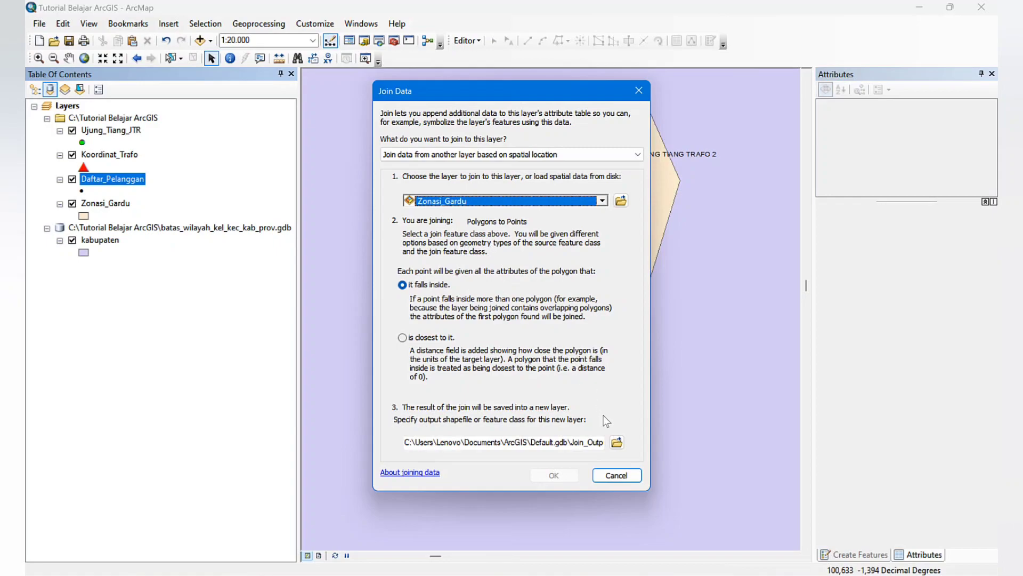
# Set the join output type to Shapefile and create a folder named Output in the Tutorial Belajar ArcGIS home folder as its location.
pyautogui.click(616, 443)
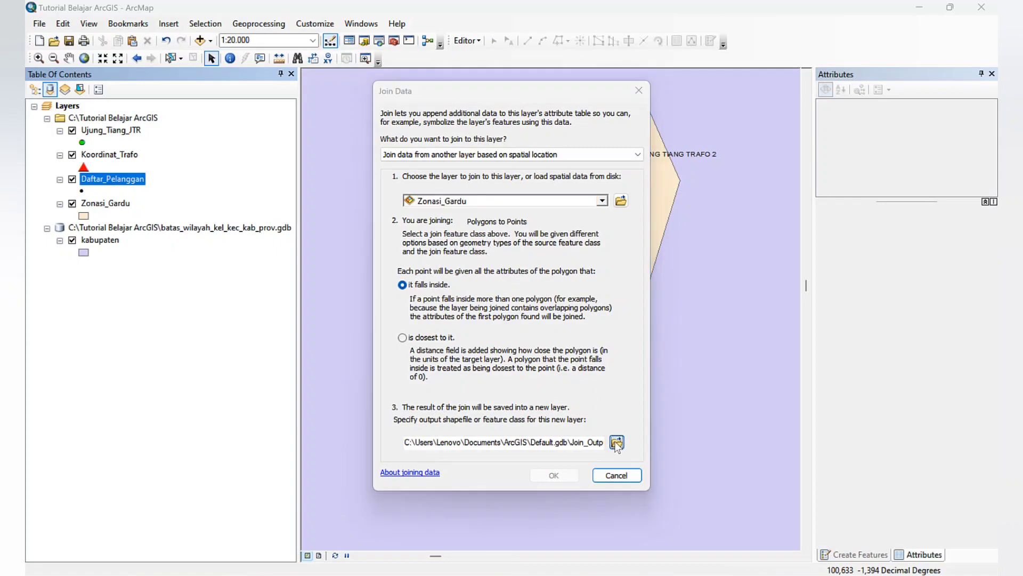
pyautogui.click(561, 381)
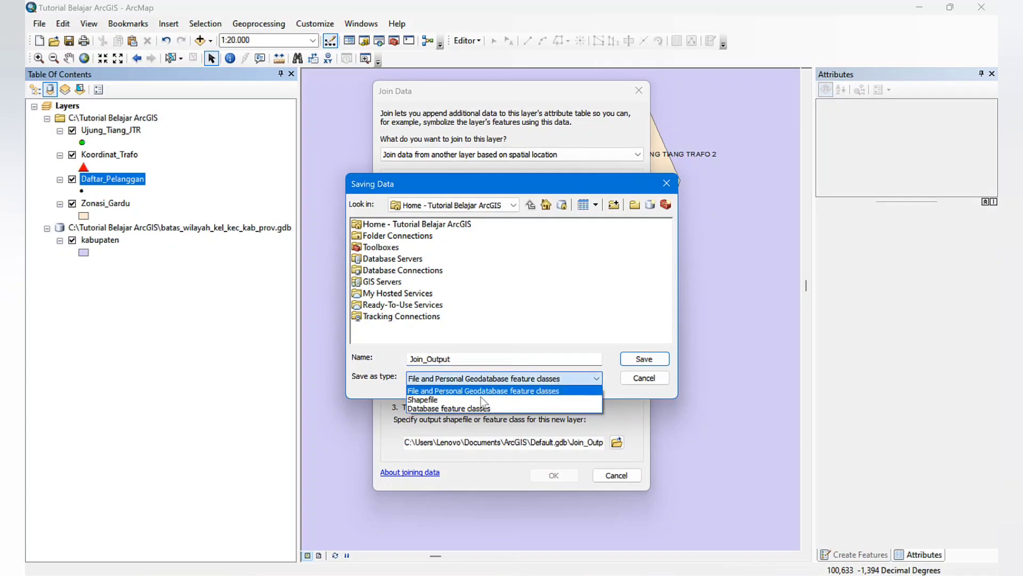
pyautogui.click(432, 400)
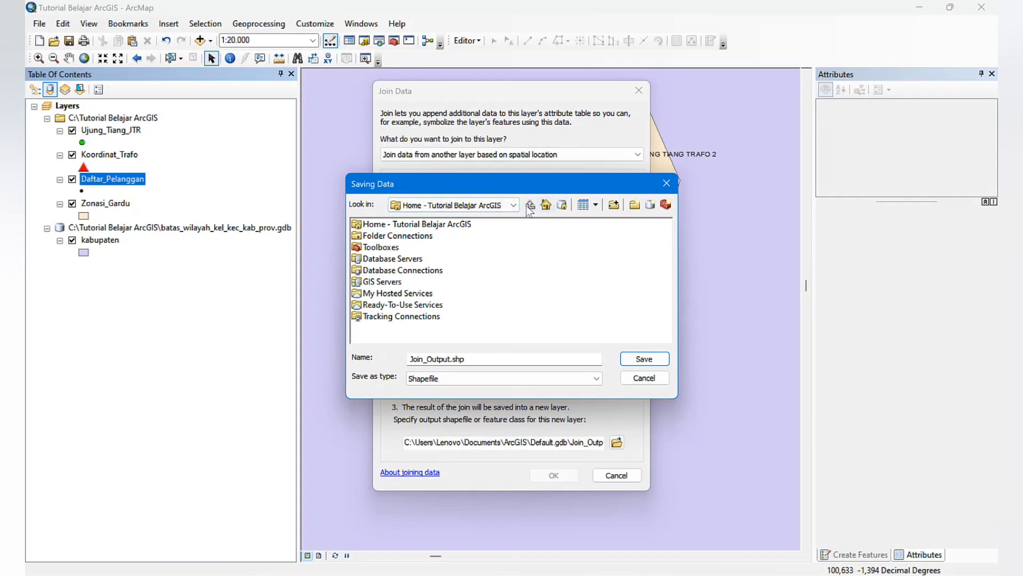
pyautogui.doubleClick(410, 226)
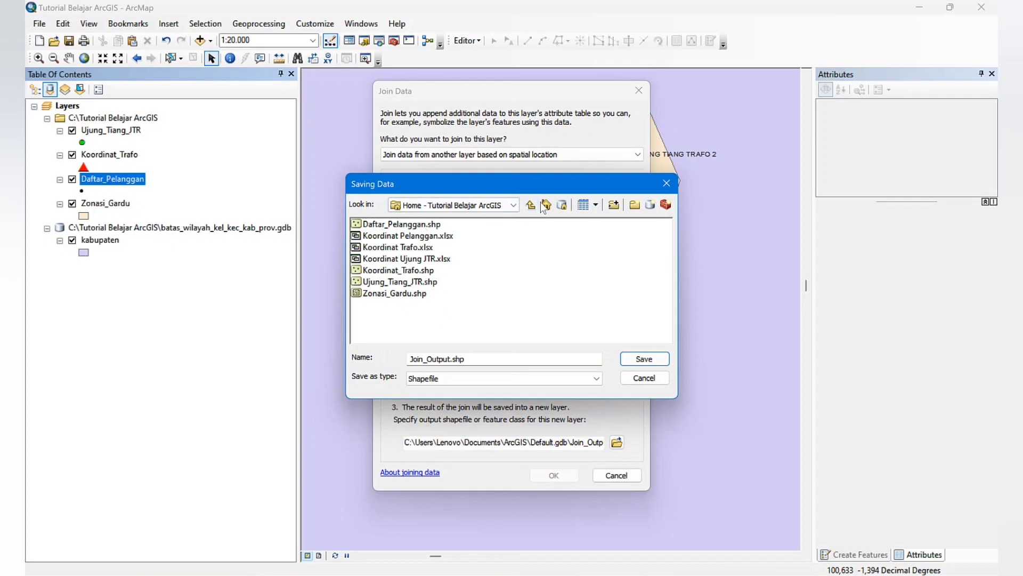
pyautogui.click(635, 205)
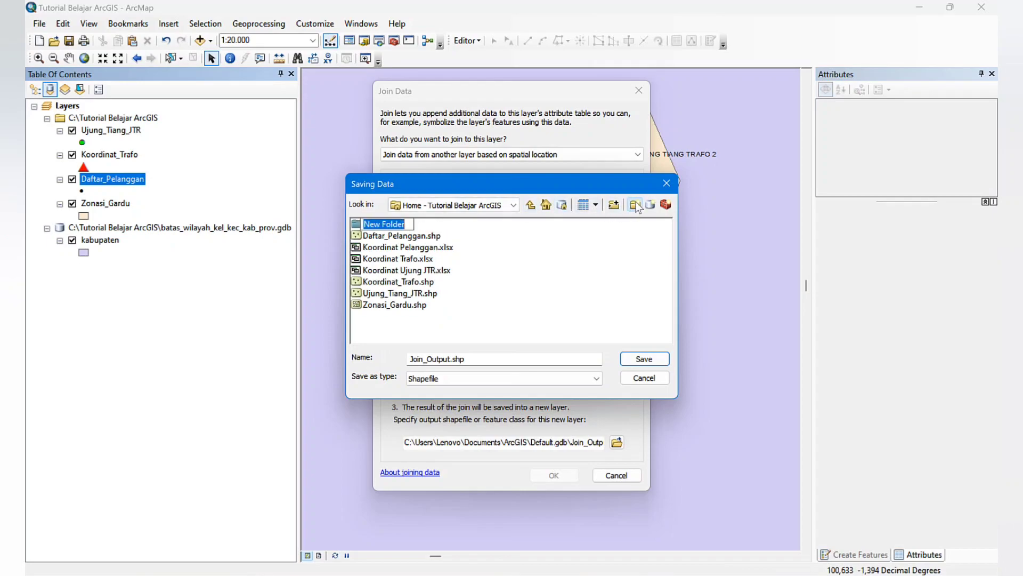
pyautogui.write('Output')
pyautogui.press('Return')
pyautogui.doubleClick(377, 226)
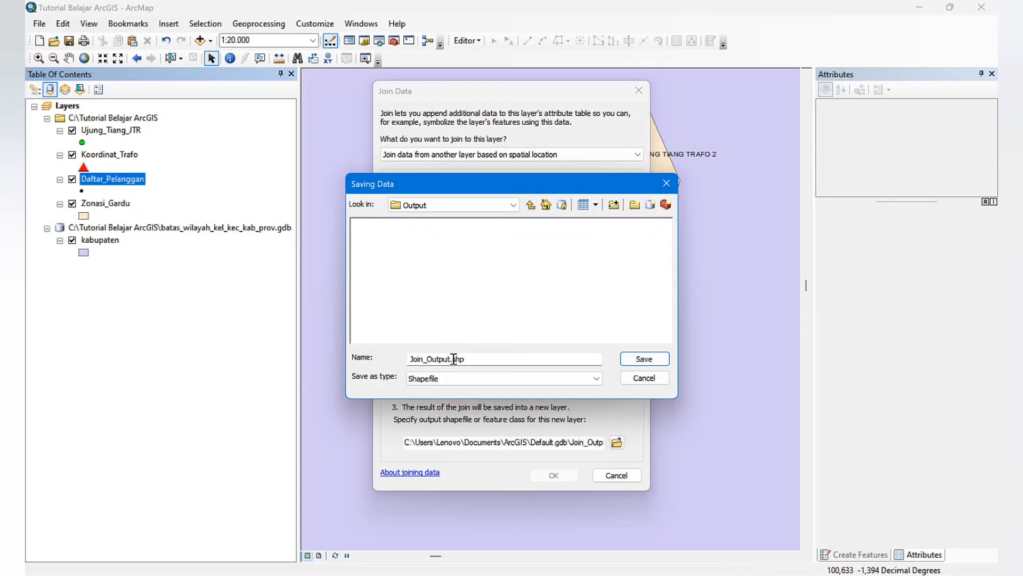
# Name the join output Hasil_Zonasi.shp and run the spatial join.
pyautogui.click(452, 358)
pyautogui.press('BackSpace')
pyautogui.press('BackSpace')
pyautogui.press('BackSpace')
pyautogui.press('BackSpace')
pyautogui.press('BackSpace')
pyautogui.press('BackSpace')
pyautogui.press('BackSpace')
pyautogui.press('BackSpace')
pyautogui.press('BackSpace')
pyautogui.press('BackSpace')
pyautogui.press('BackSpace')
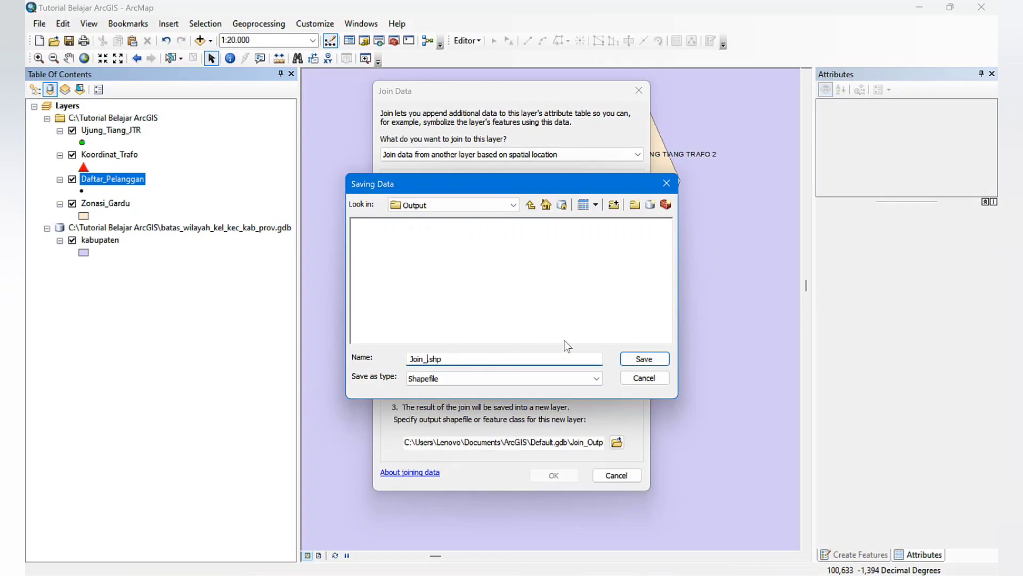
pyautogui.write('Hasil_Zonas')
pyautogui.click(648, 363)
pyautogui.click(553, 475)
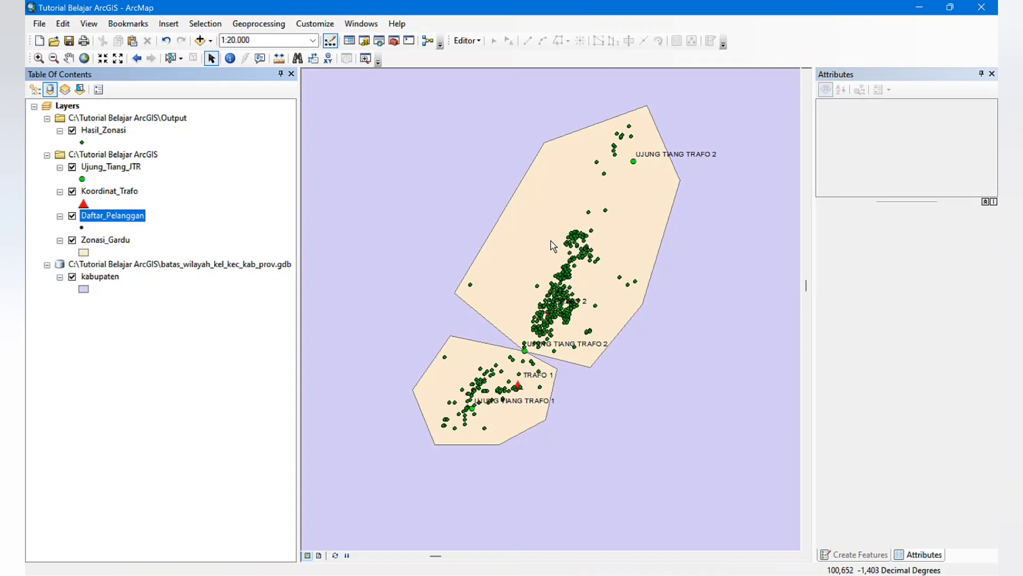
# Toggle the Hasil_Zonasi layer off and on, and examine the NO_Gardu values in its attribute table.
pyautogui.click(72, 130)
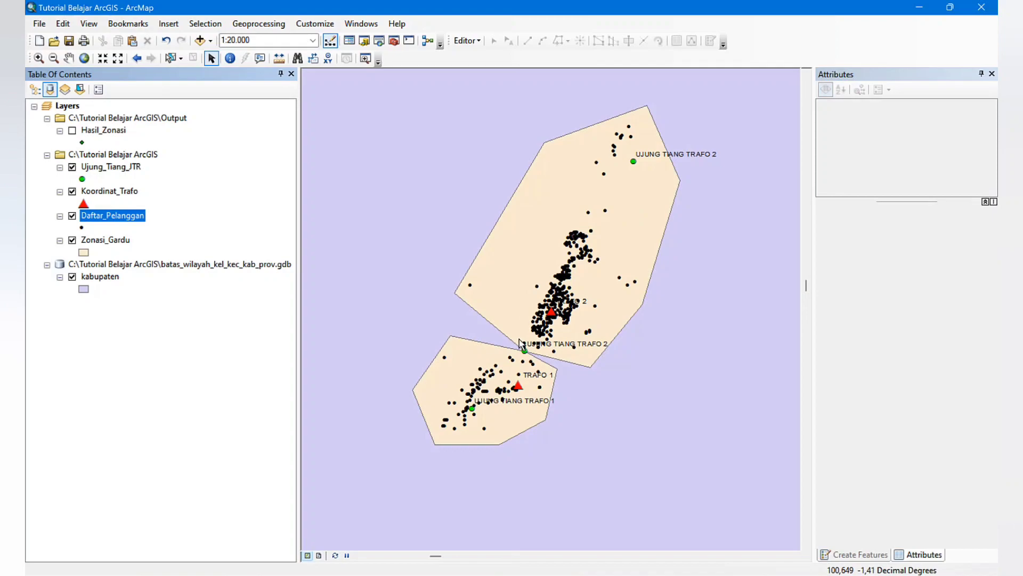
pyautogui.click(72, 130)
pyautogui.rightClick(93, 131)
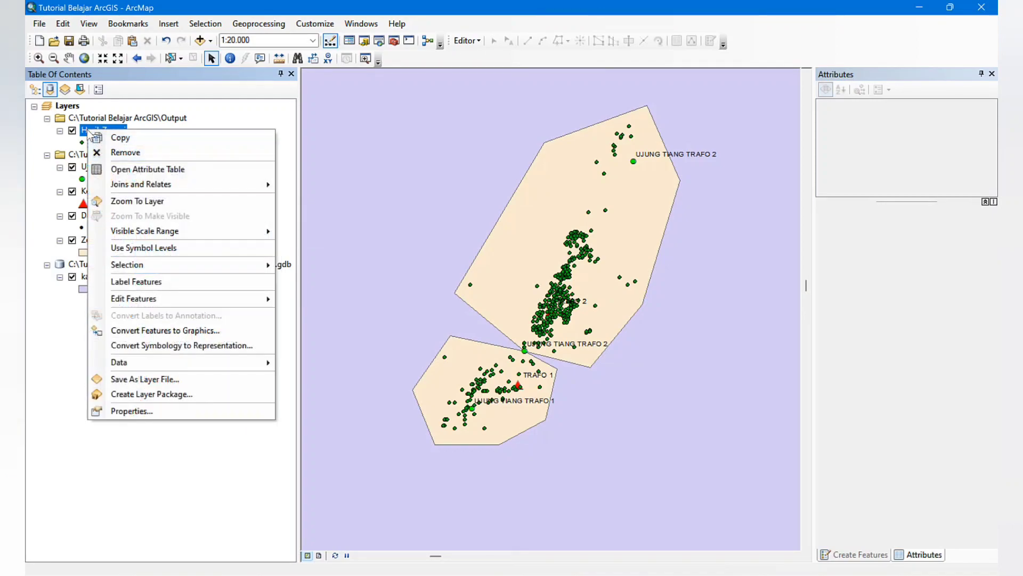
pyautogui.click(128, 170)
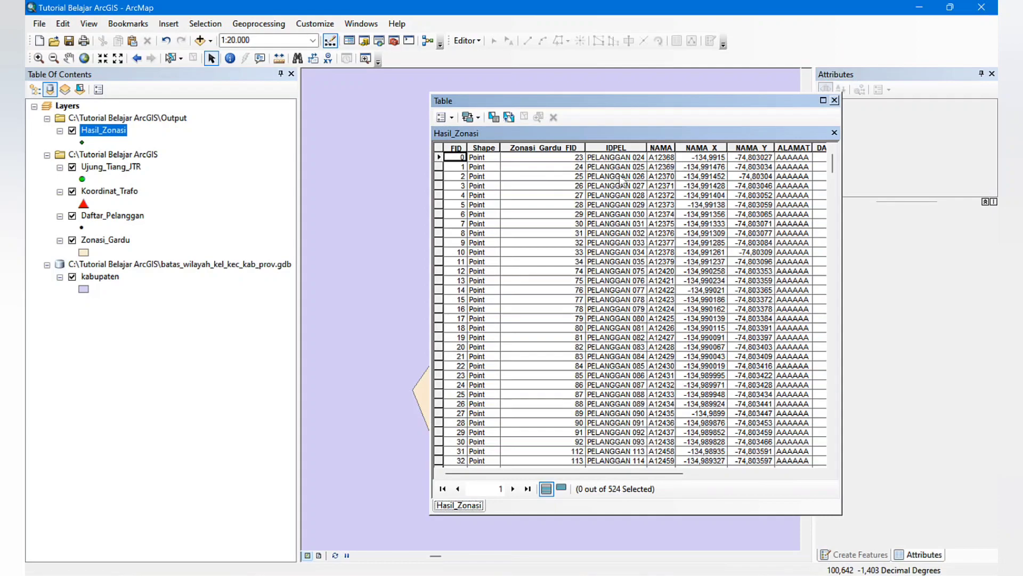
pyautogui.moveTo(645, 473); pyautogui.dragTo(782, 475)
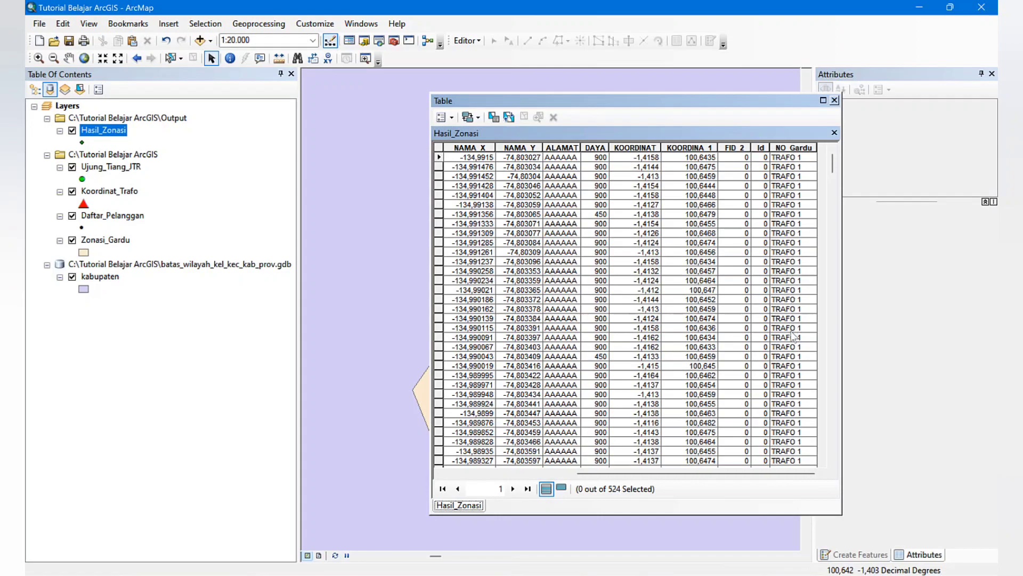
pyautogui.scroll(-6, 795, 335)
pyautogui.scroll(-10, 801, 359)
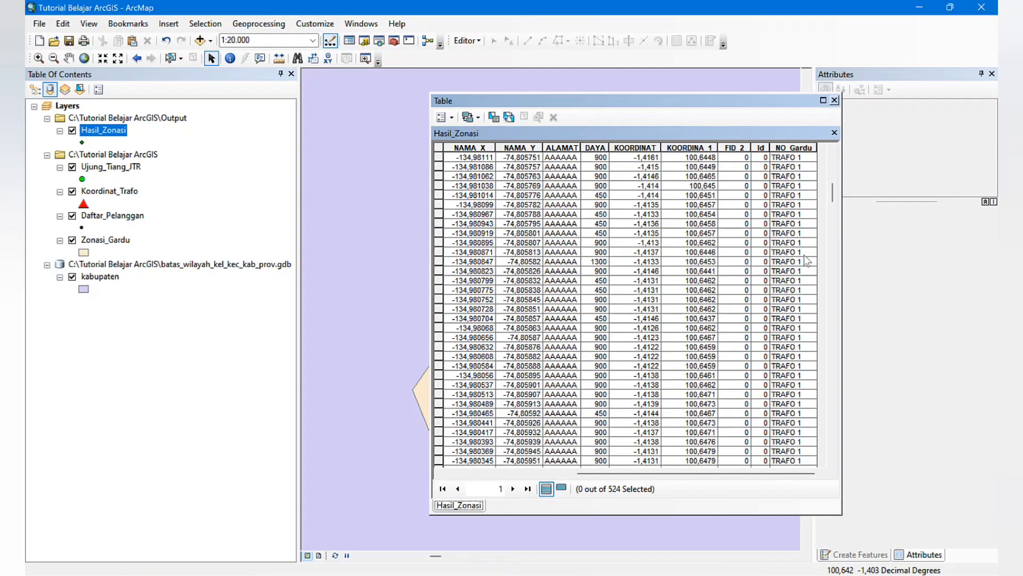
pyautogui.moveTo(829, 196); pyautogui.dragTo(832, 339)
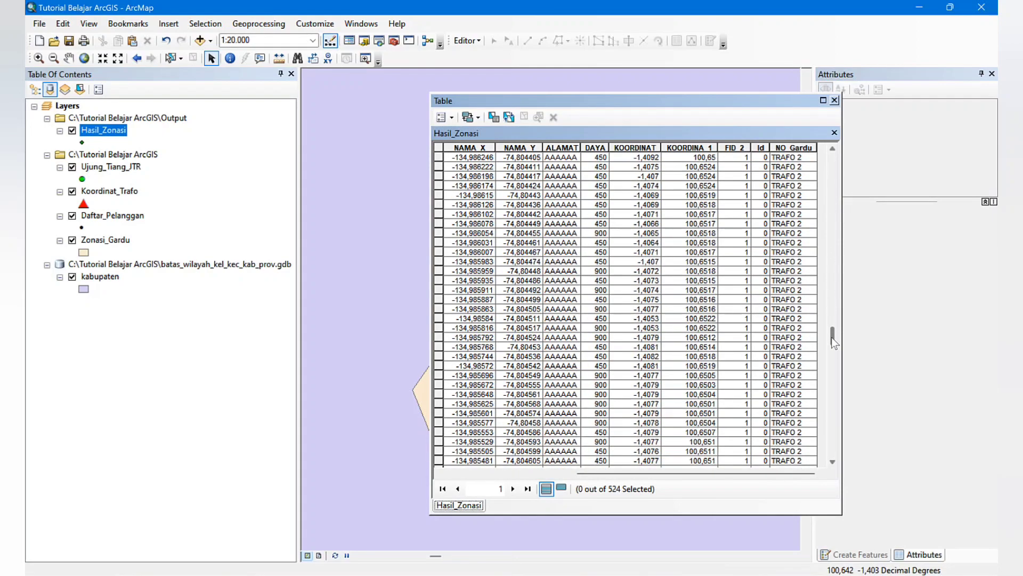
# Start exporting all records of the Hasil_Zonasi attribute table with Text File as the output type.
pyautogui.click(451, 118)
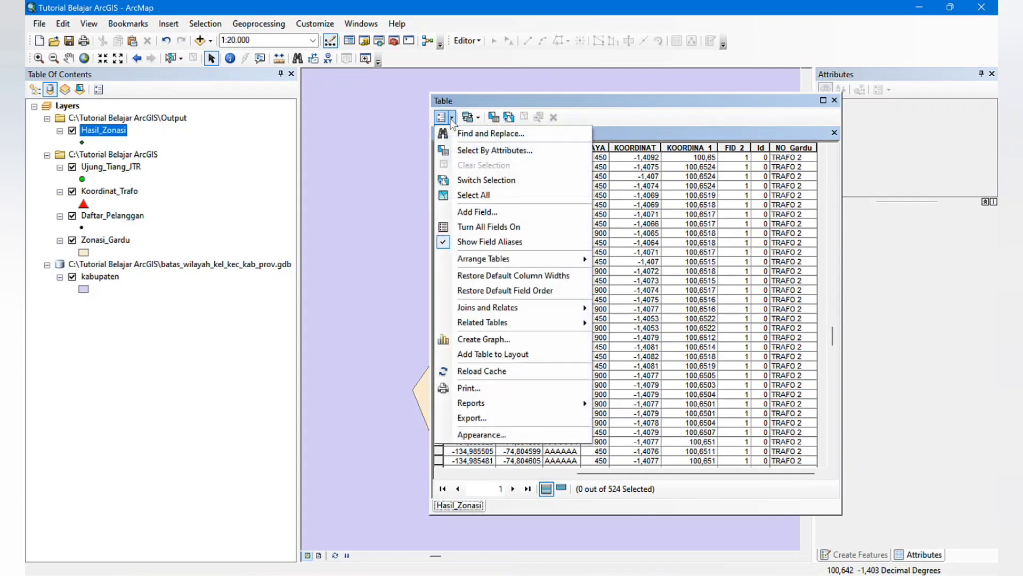
pyautogui.click(510, 418)
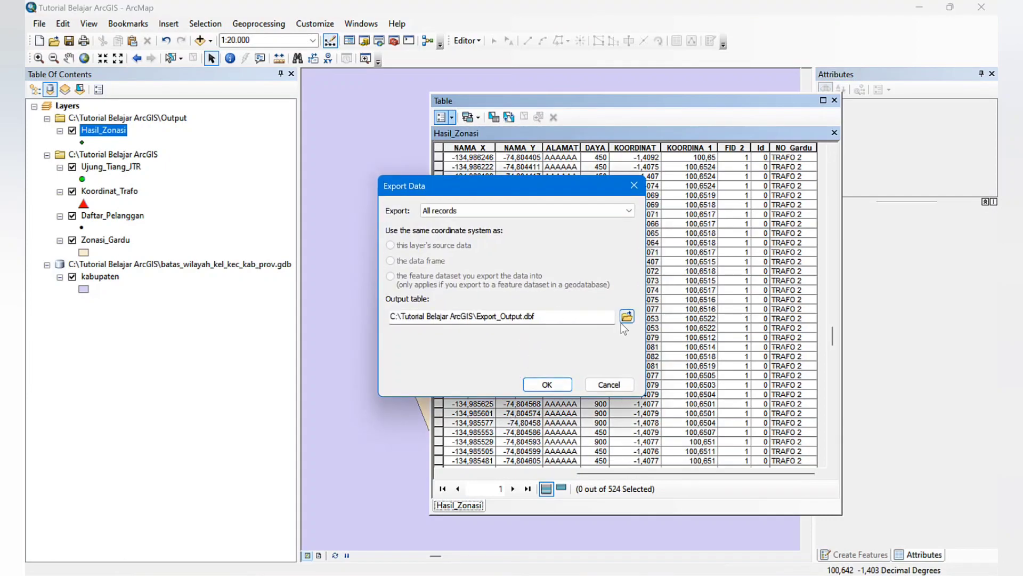
pyautogui.click(627, 316)
pyautogui.click(531, 378)
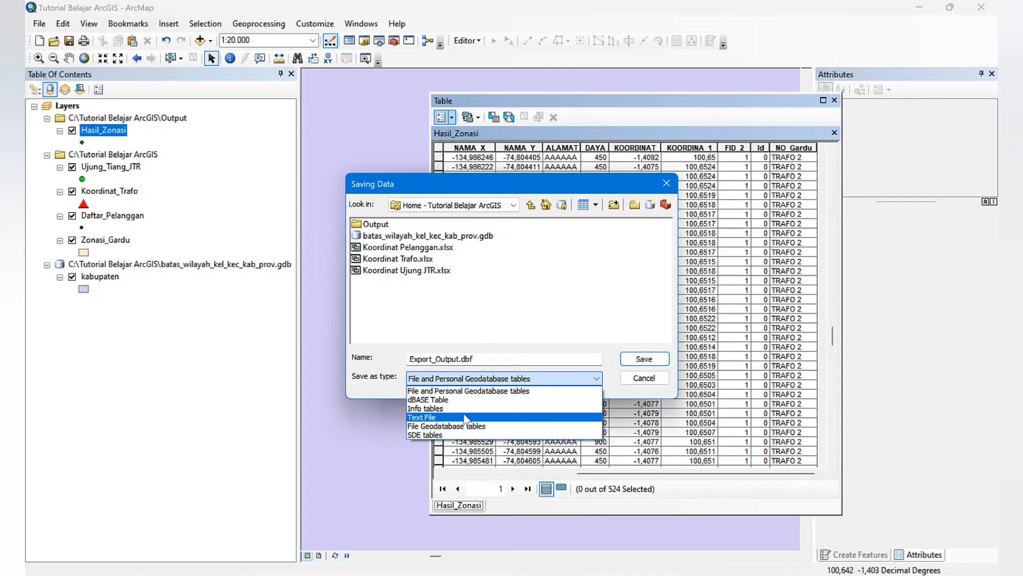
pyautogui.click(466, 417)
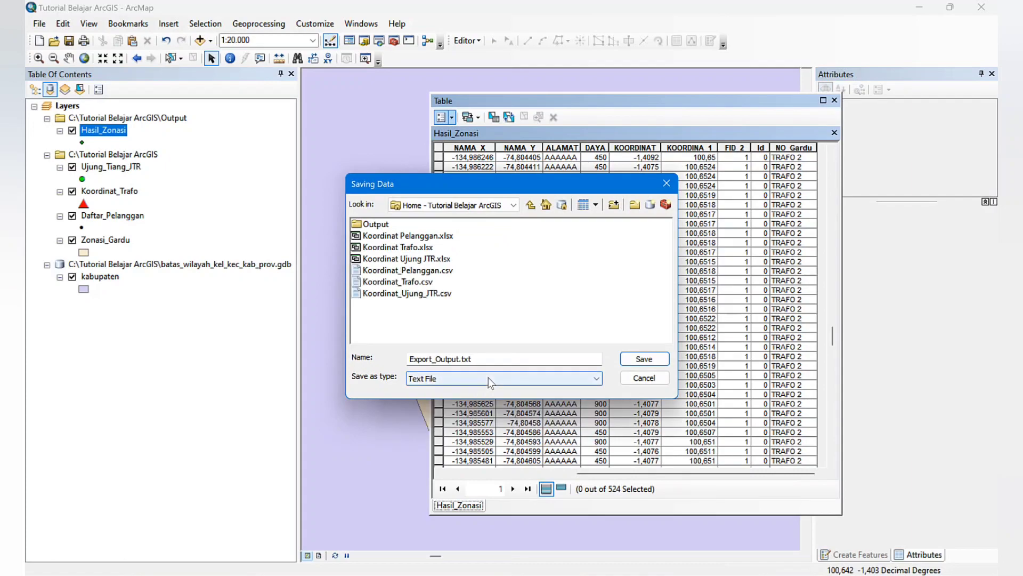
# Name the exported table Hasil_Zonasi_1.txt and run the export without adding the table to the map.
pyautogui.click(460, 359)
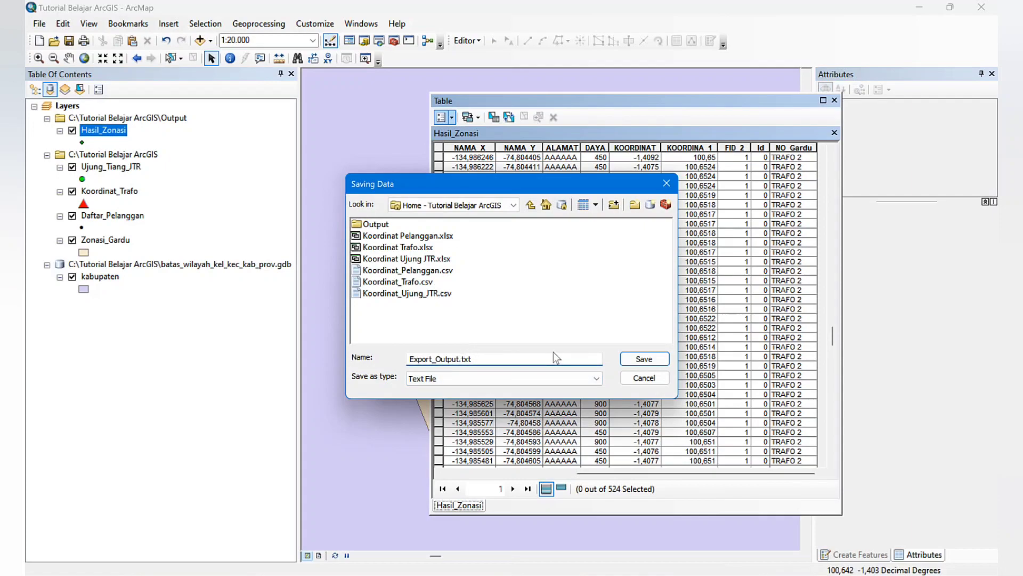
pyautogui.press('BackSpace')
pyautogui.press('BackSpace')
pyautogui.press('BackSpace')
pyautogui.press('BackSpace')
pyautogui.press('BackSpace')
pyautogui.press('BackSpace')
pyautogui.press('BackSpace')
pyautogui.press('BackSpace')
pyautogui.press('BackSpace')
pyautogui.press('BackSpace')
pyautogui.press('BackSpace')
pyautogui.press('BackSpace')
pyautogui.press('BackSpace')
pyautogui.write('Hasil_Zoan')
pyautogui.press('BackSpace')
pyautogui.press('BackSpace')
pyautogui.write('nasi_1')
pyautogui.click(637, 361)
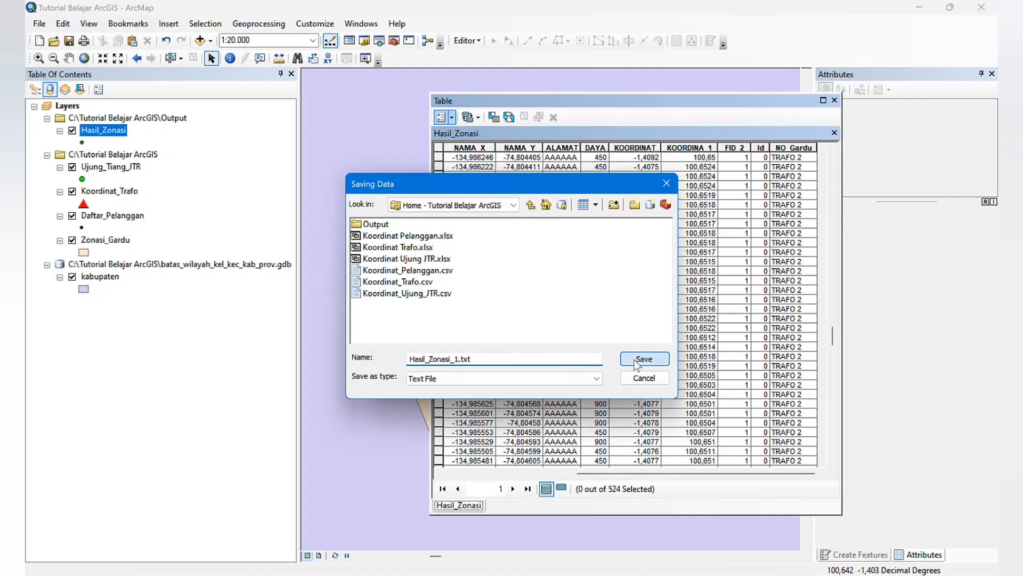
pyautogui.click(547, 384)
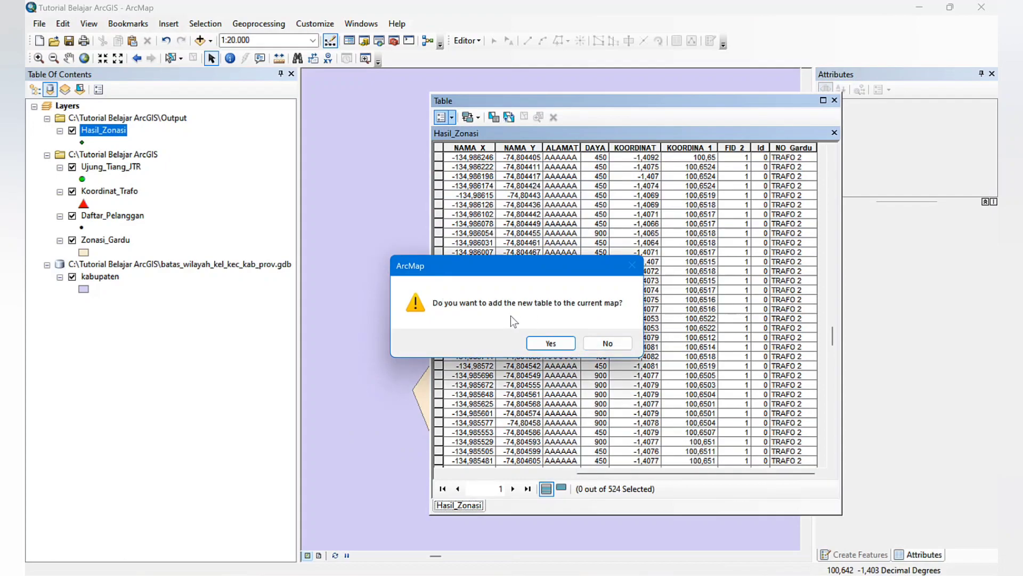
pyautogui.click(613, 347)
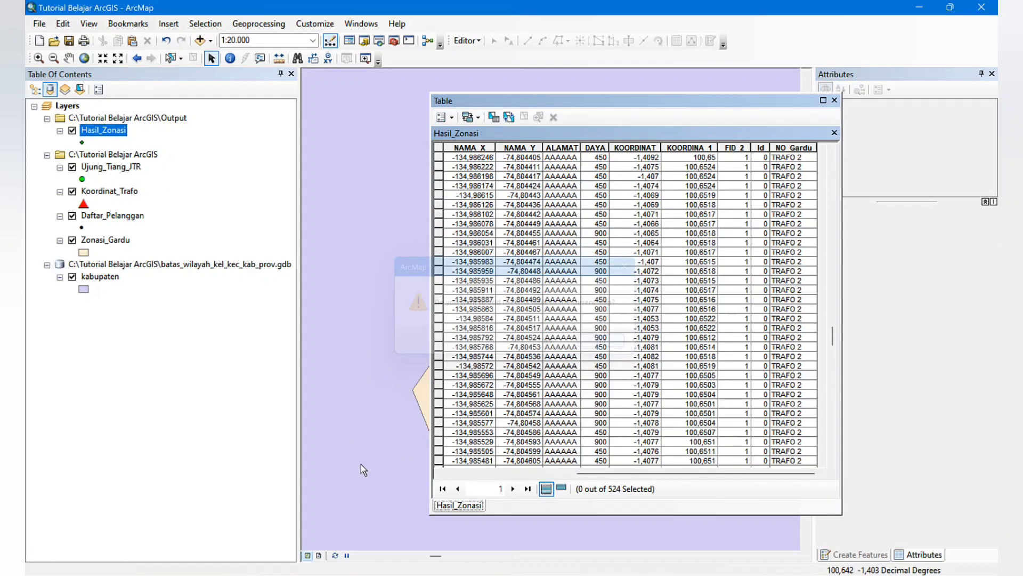
# Switch to File Explorer, sort the Tutorial Belajar ArcGIS folder by newest modification date, and open the exported Hasil_Zonasi_1 text file.
pyautogui.click(367, 575)
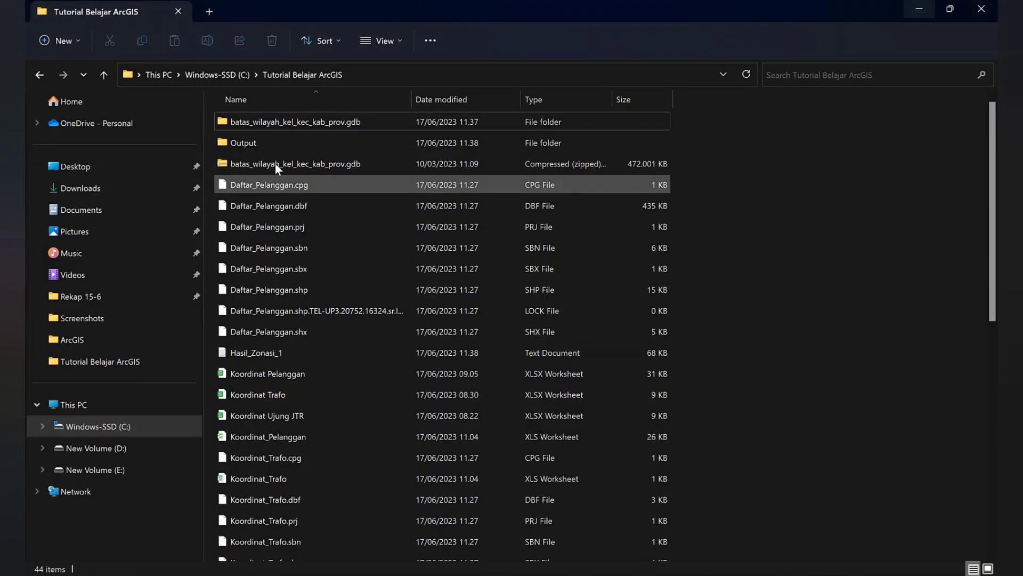
pyautogui.doubleClick(248, 143)
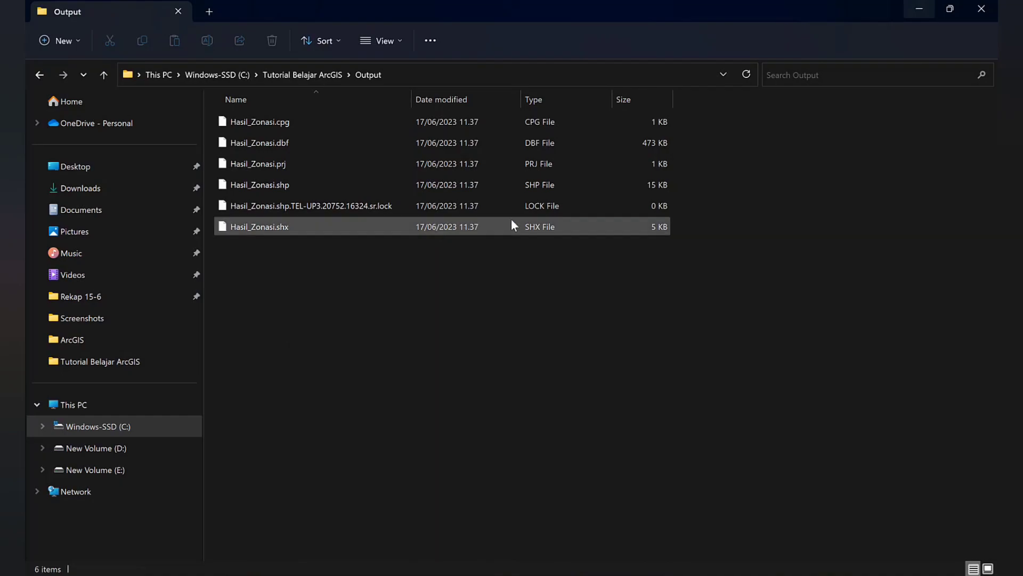
pyautogui.click(523, 147)
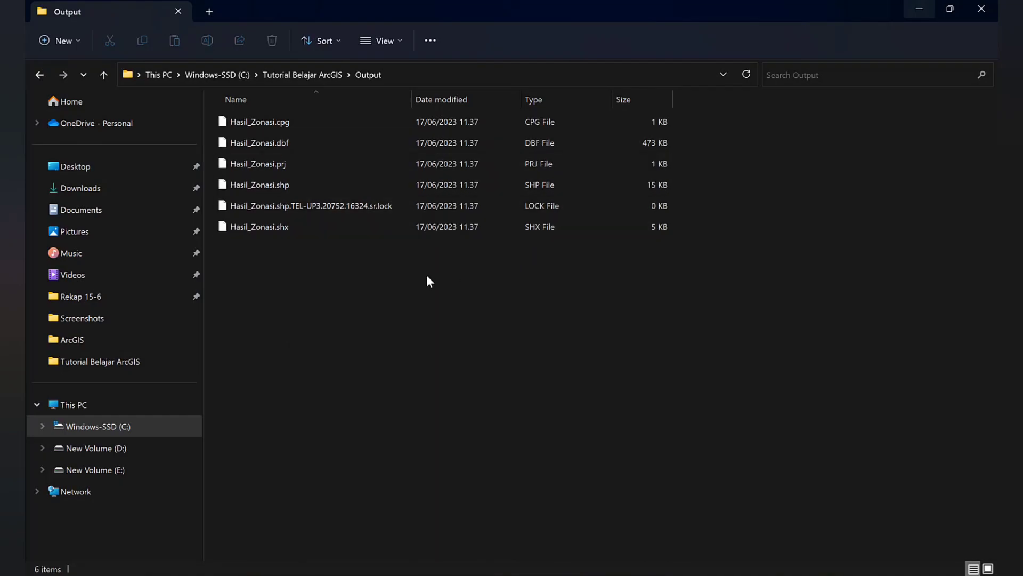
pyautogui.click(306, 74)
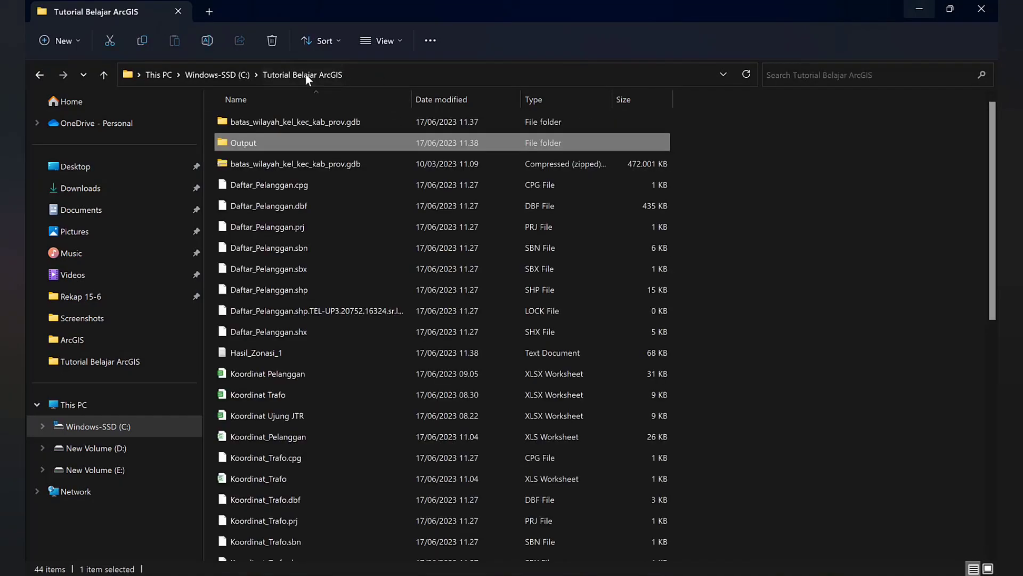
pyautogui.click(453, 96)
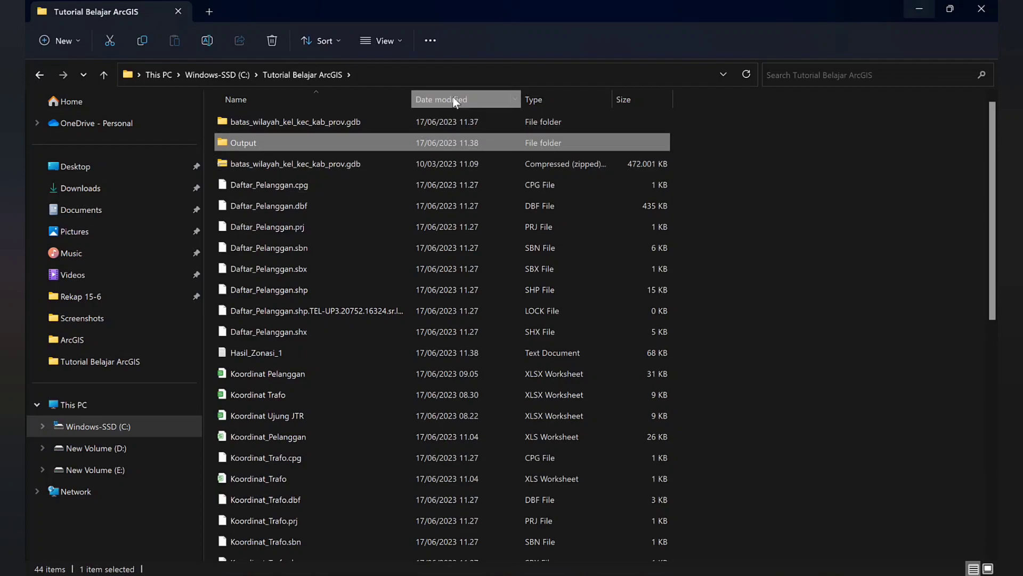
pyautogui.scroll(5, 368, 144)
pyautogui.scroll(3, 374, 162)
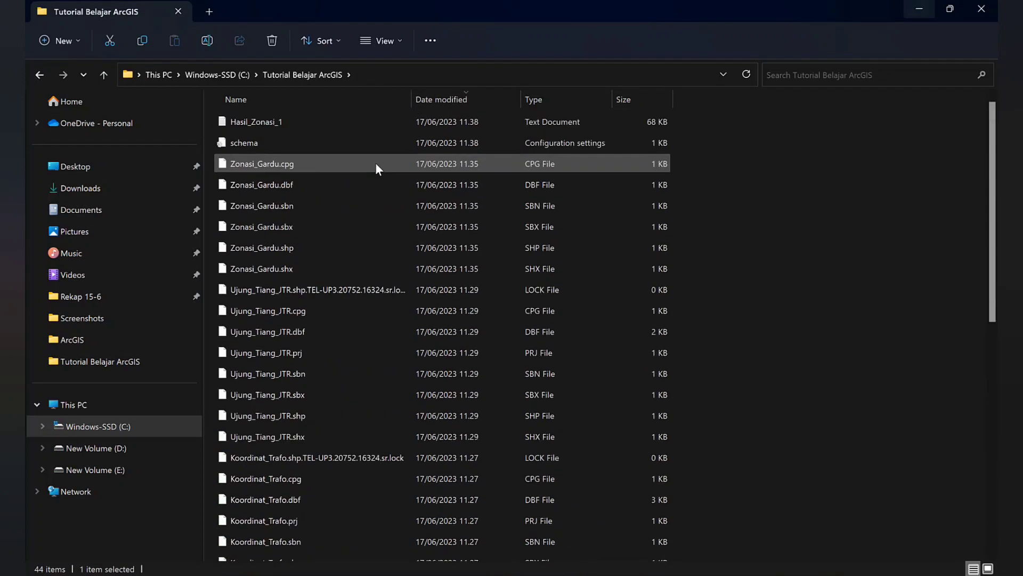
pyautogui.doubleClick(239, 122)
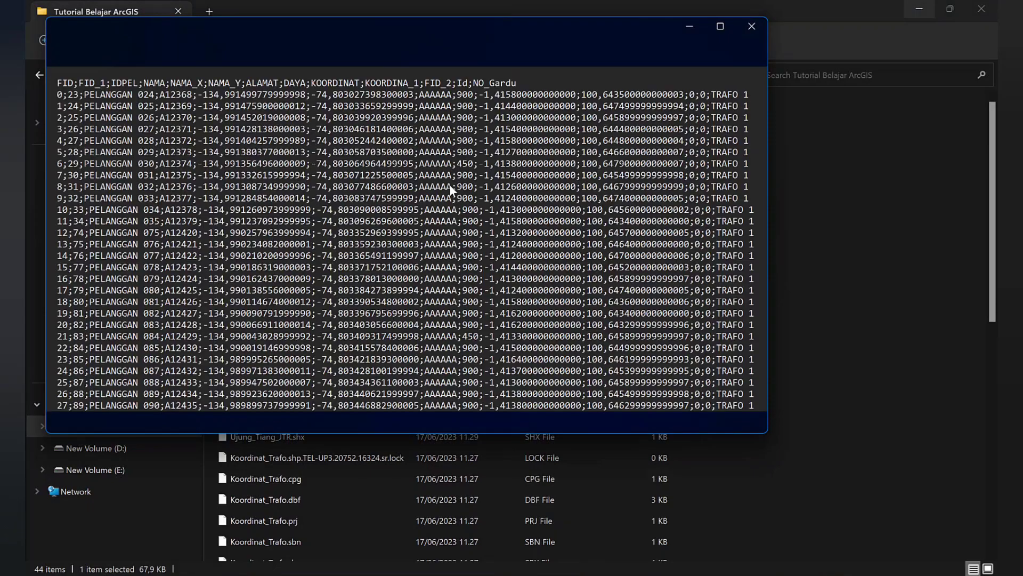
# Copy all text of Hasil_Zonasi_1 and paste it into cell A1 of a new blank WPS Office spreadsheet.
pyautogui.click(452, 192)
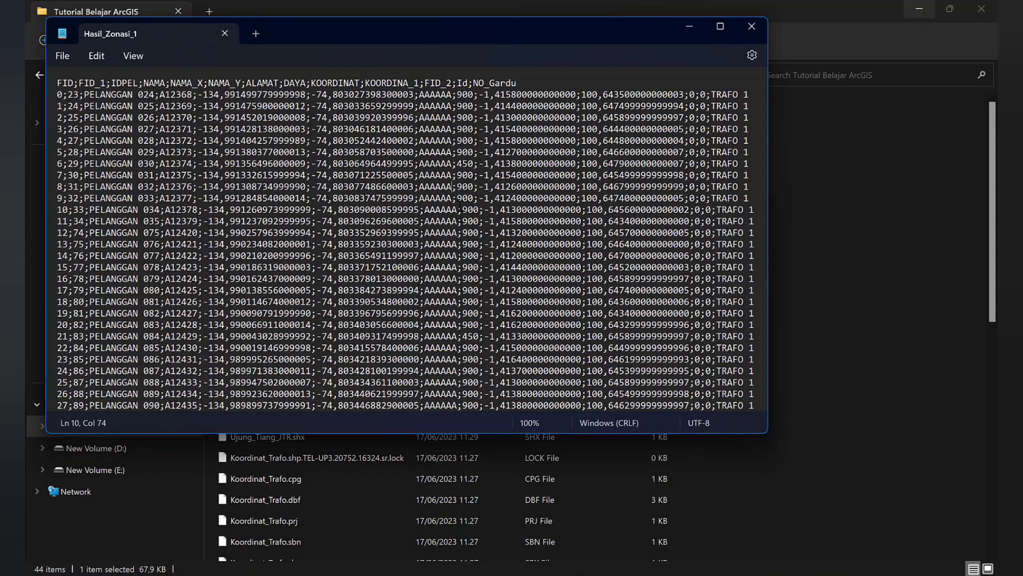
pyautogui.hotkey('ctrl', 'a')
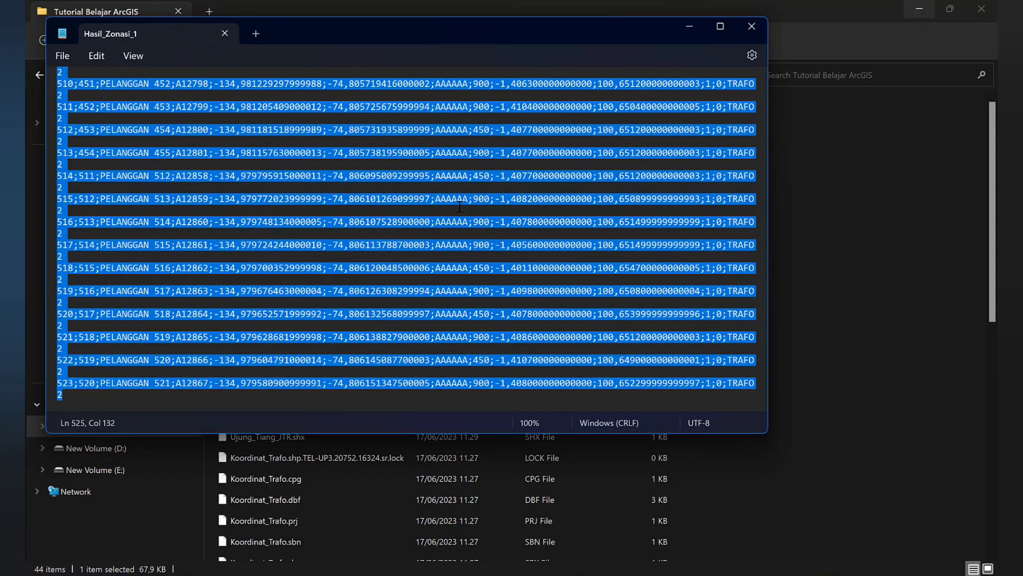
pyautogui.press('super')
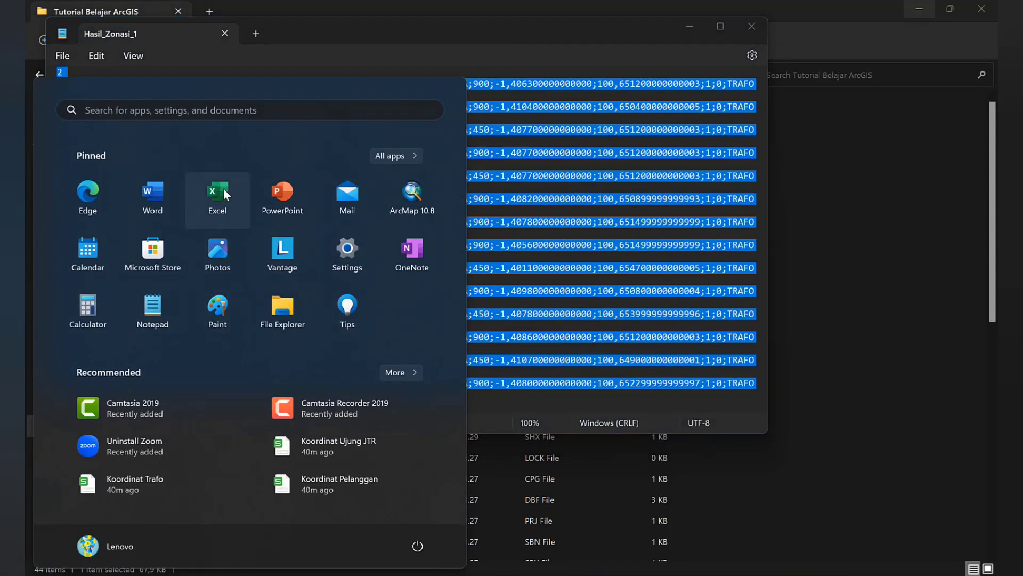
pyautogui.write('wps')
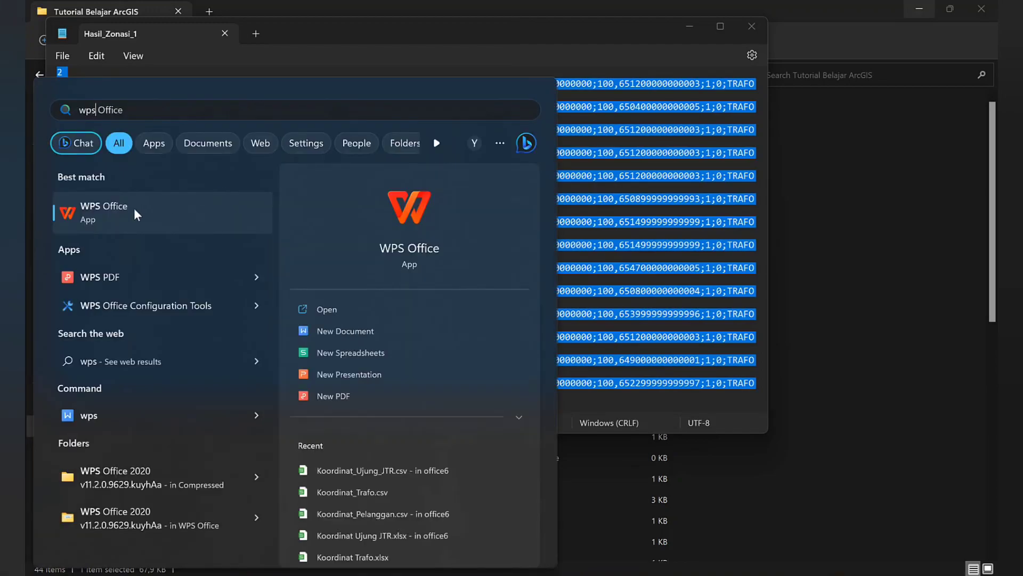
pyautogui.click(134, 210)
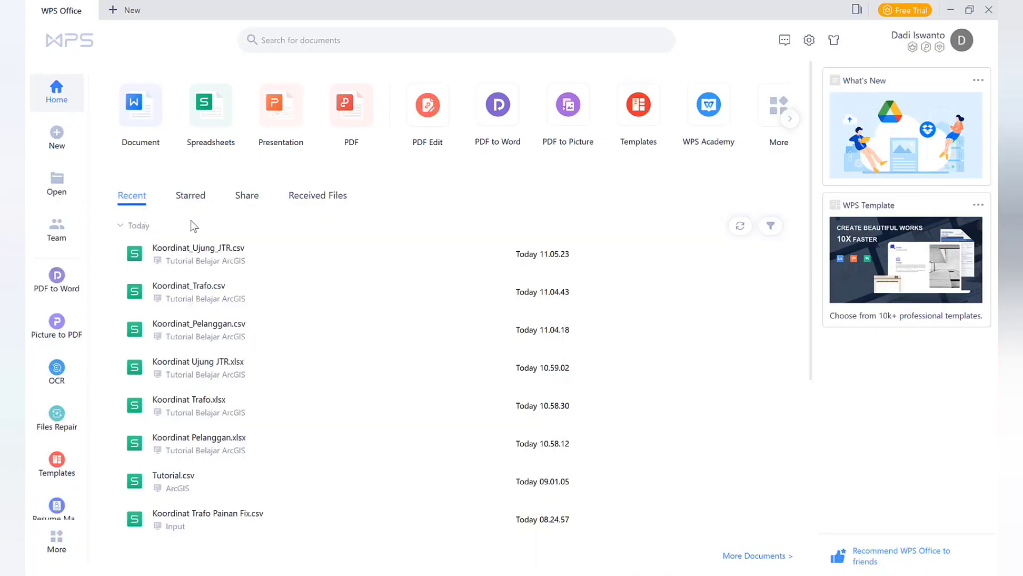
pyautogui.click(218, 114)
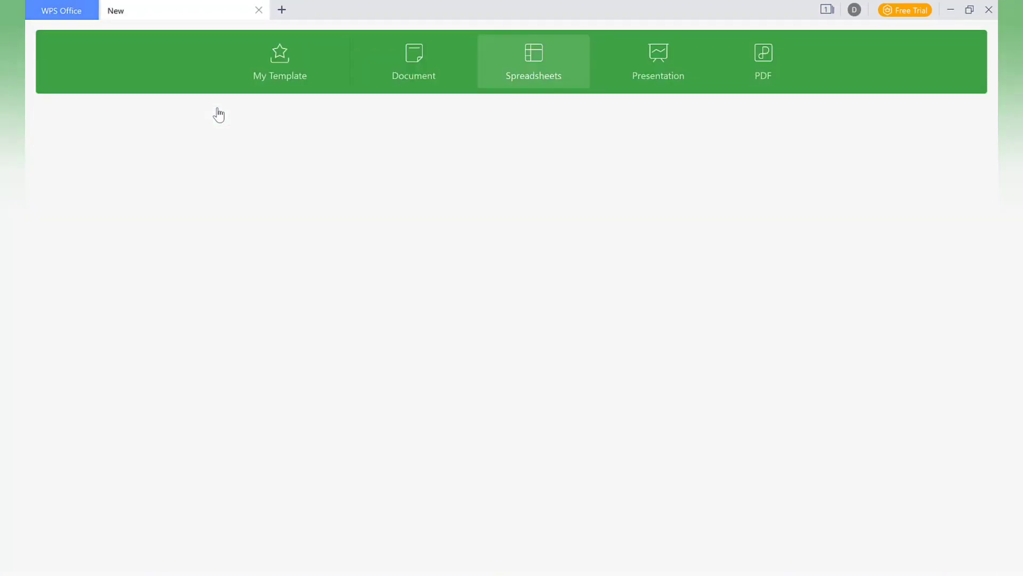
pyautogui.click(300, 223)
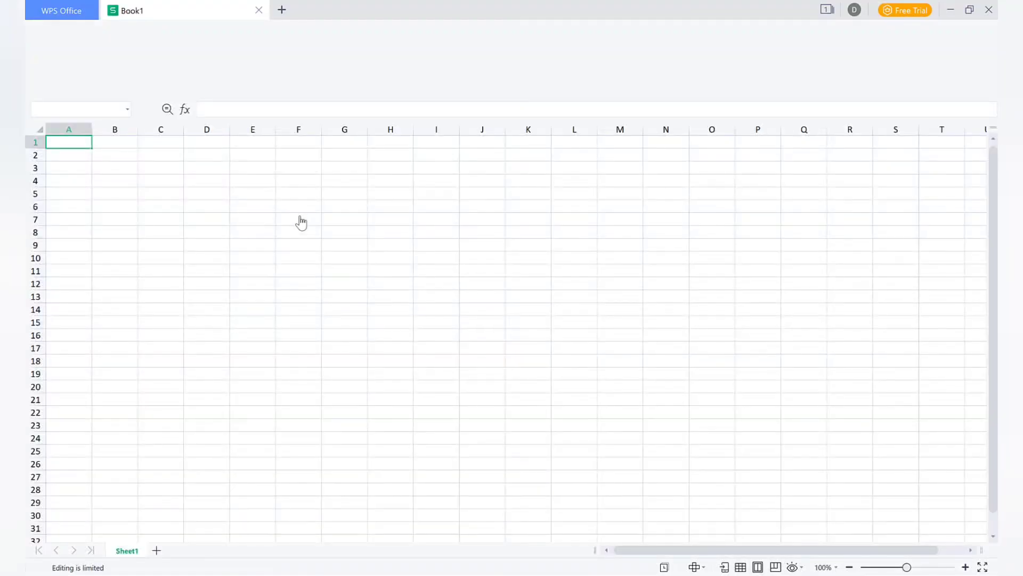
pyautogui.hotkey('ctrl', 'v')
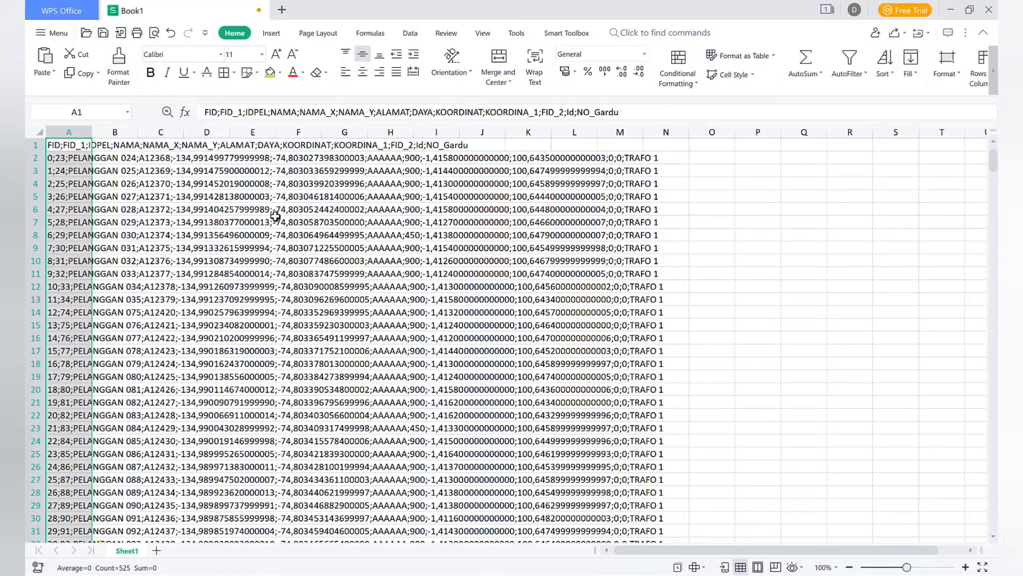
# Start converting the pasted text in column A with Text to Columns, using the Delimited data type.
pyautogui.click(345, 196)
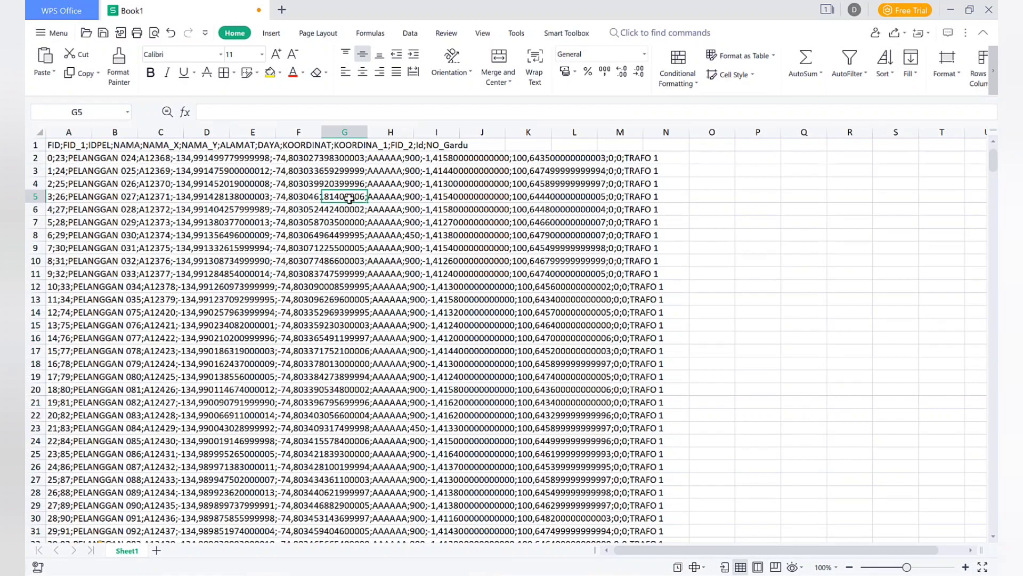
pyautogui.click(70, 130)
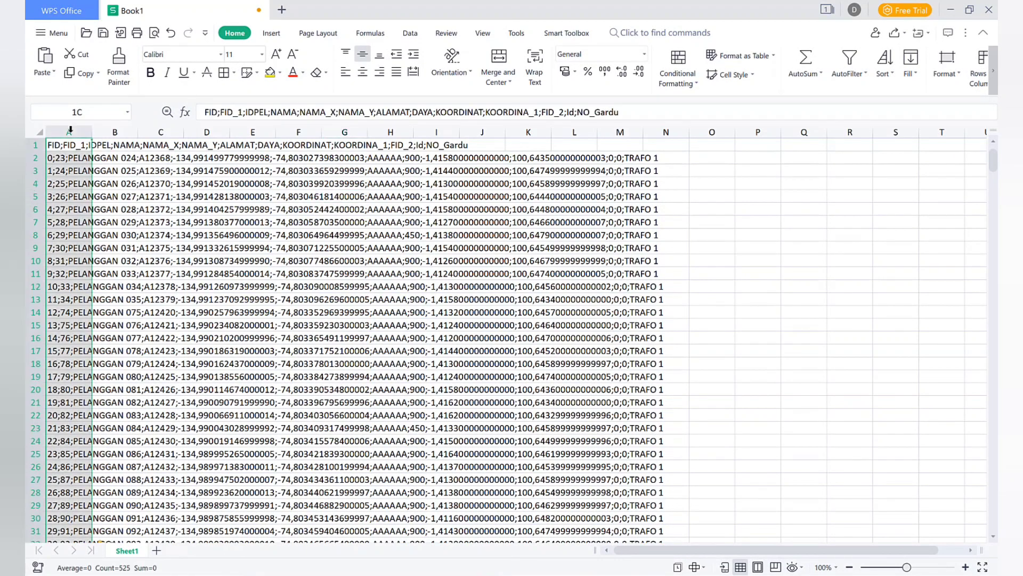
pyautogui.click(116, 174)
pyautogui.click(80, 145)
pyautogui.click(141, 174)
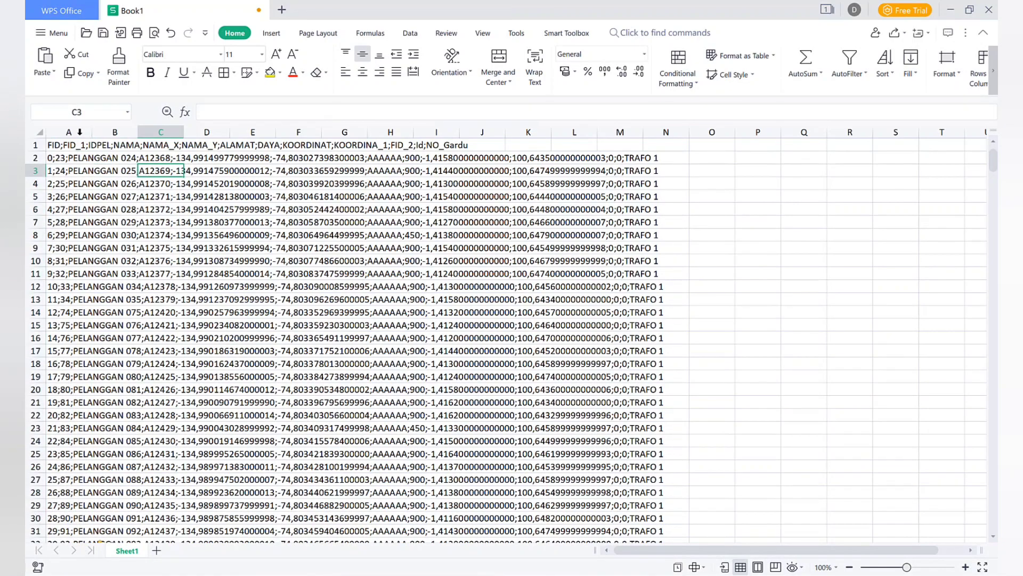
pyautogui.click(79, 131)
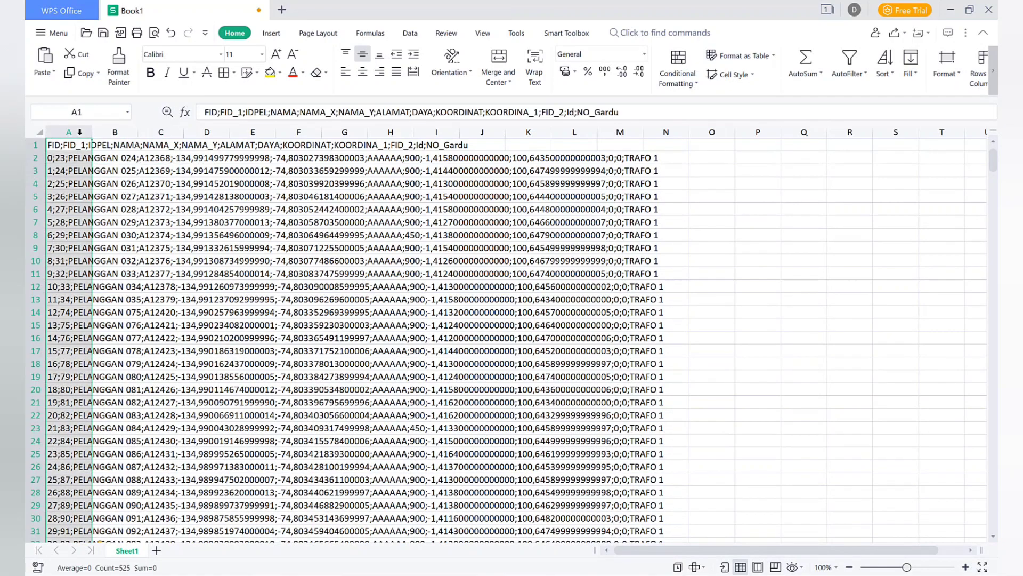
pyautogui.click(409, 33)
pyautogui.click(420, 60)
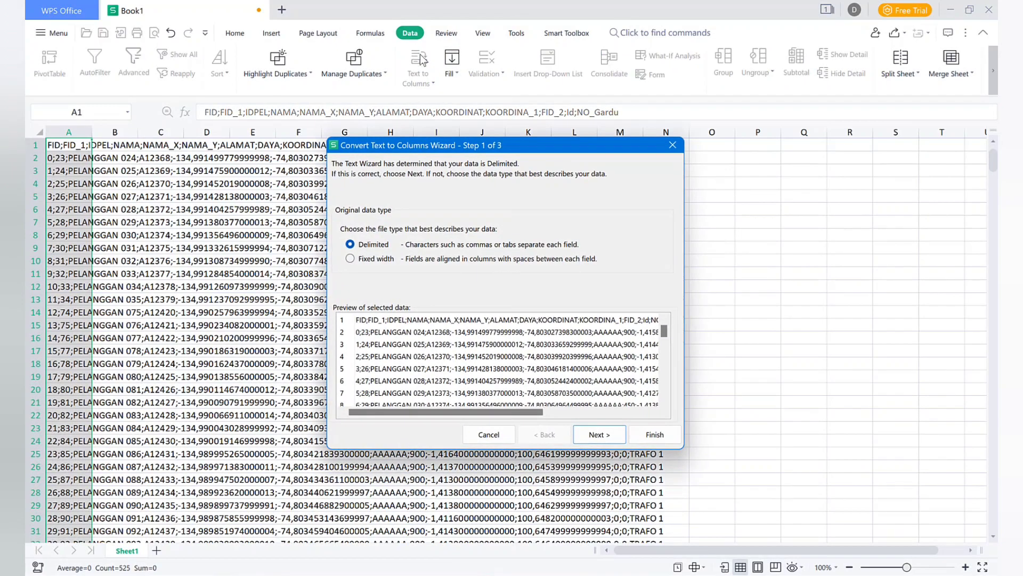
pyautogui.click(590, 435)
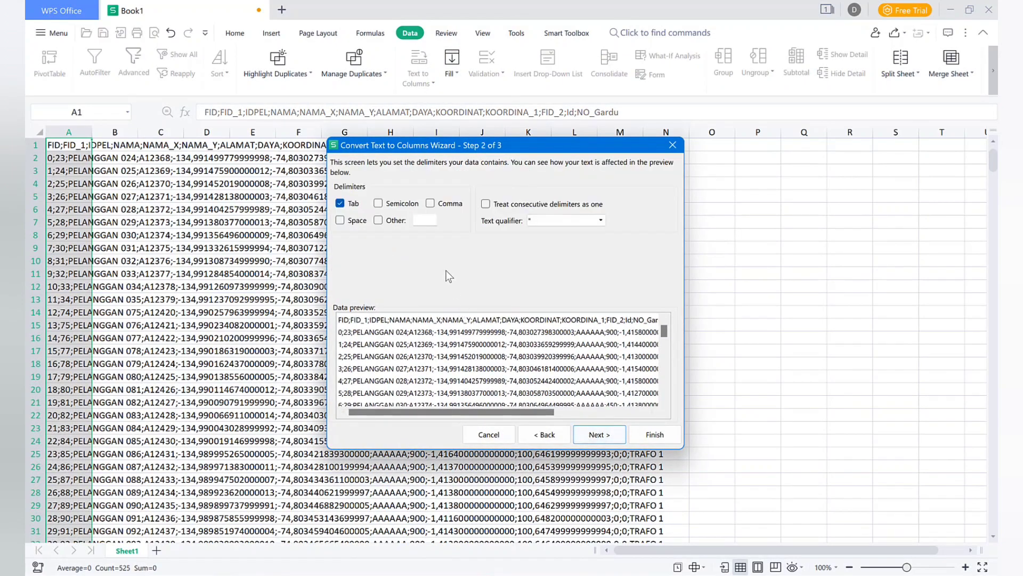
# Add Semicolon to the Tab delimiter, check the split in the data preview, and finish the column conversion.
pyautogui.click(396, 207)
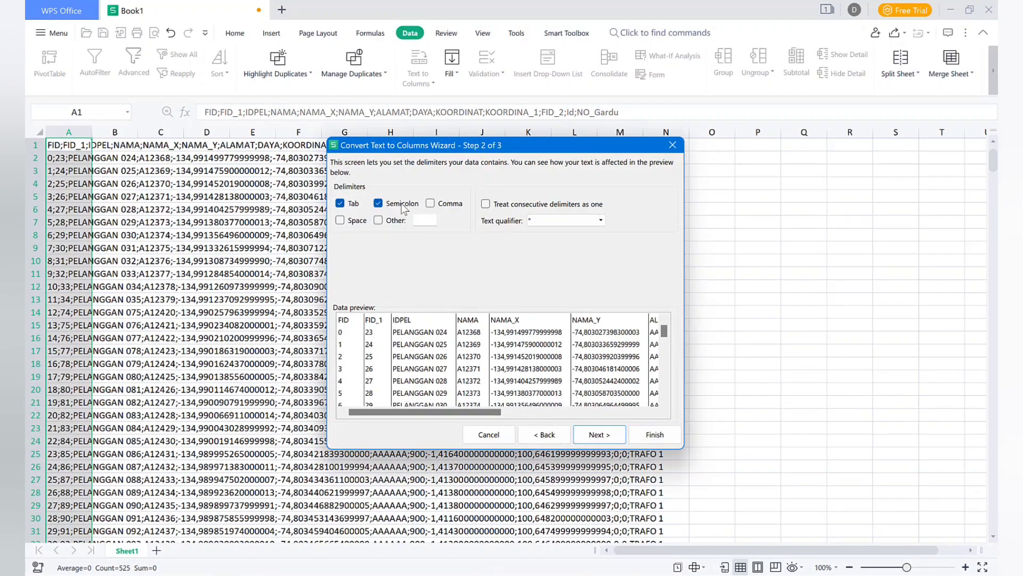
pyautogui.click(401, 205)
pyautogui.click(402, 205)
pyautogui.click(402, 205)
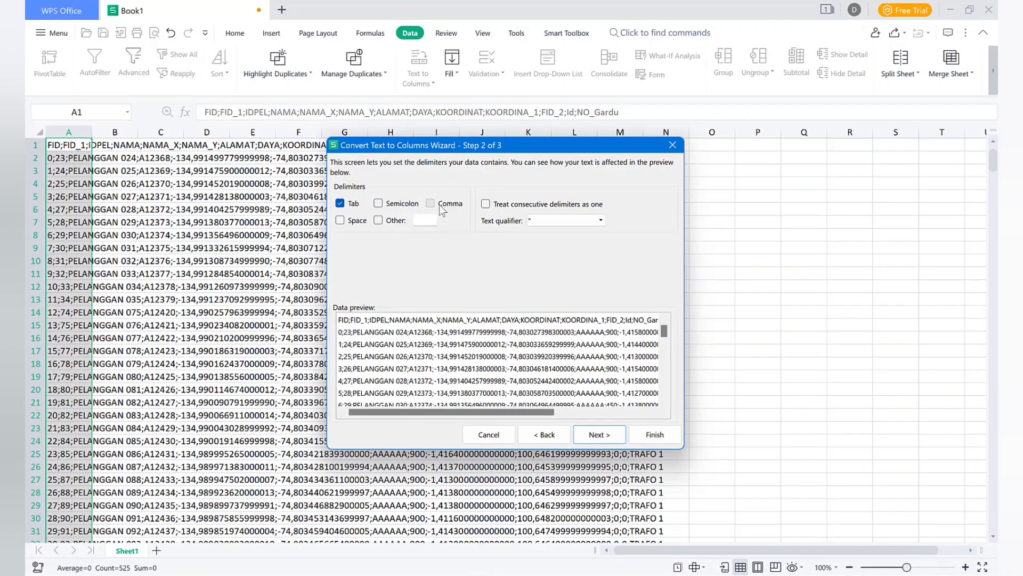
pyautogui.click(439, 205)
pyautogui.click(439, 206)
pyautogui.click(438, 204)
pyautogui.click(438, 203)
pyautogui.click(402, 209)
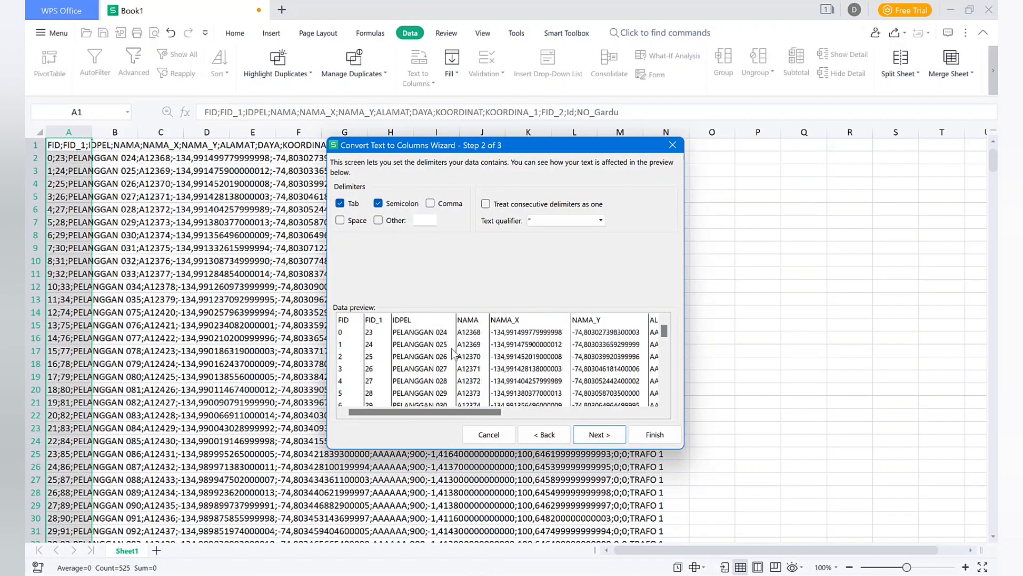
pyautogui.moveTo(485, 413); pyautogui.dragTo(637, 421)
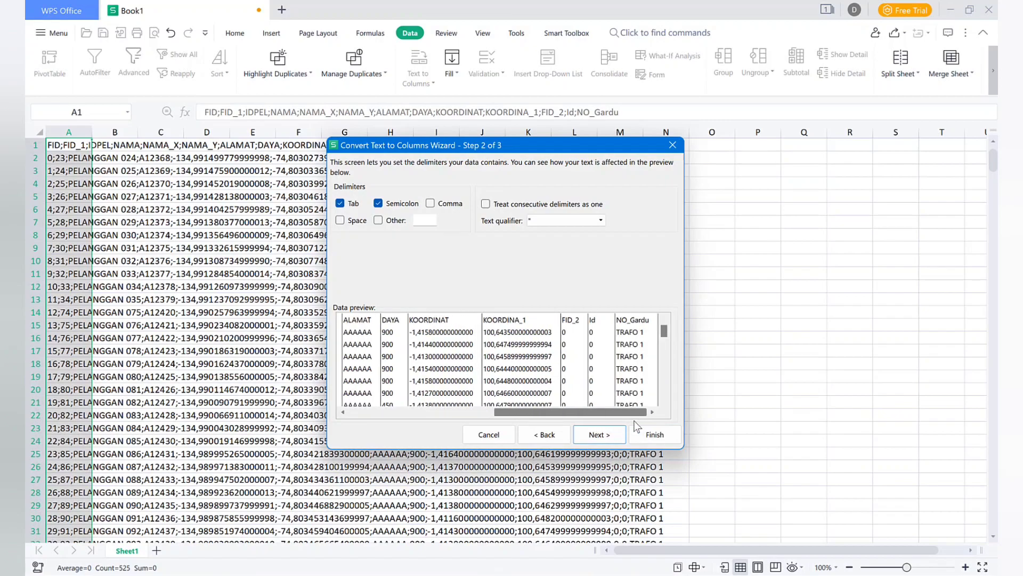
pyautogui.click(599, 434)
pyautogui.click(656, 437)
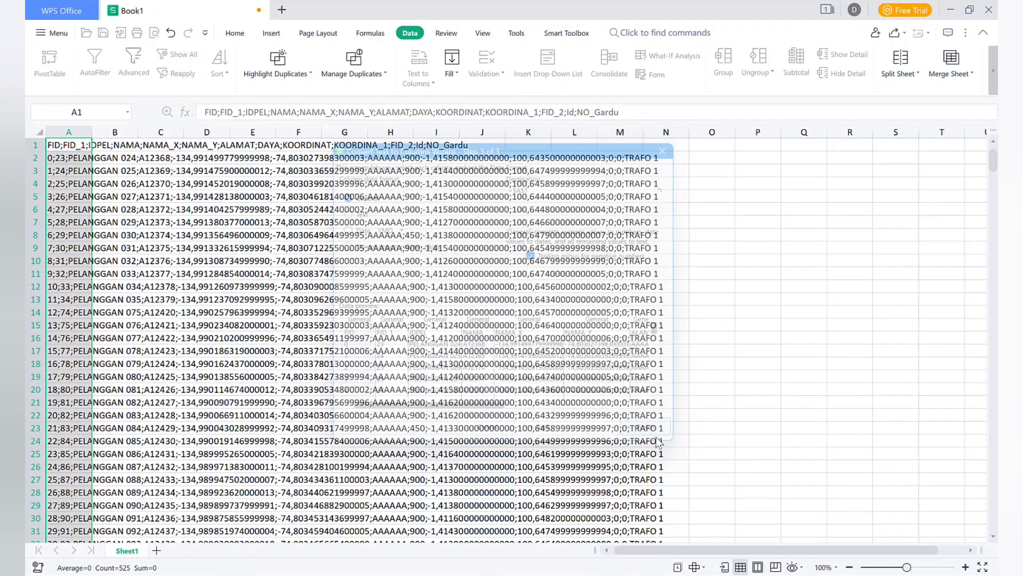
# Add an AutoFilter to the header row of the converted table.
pyautogui.click(572, 222)
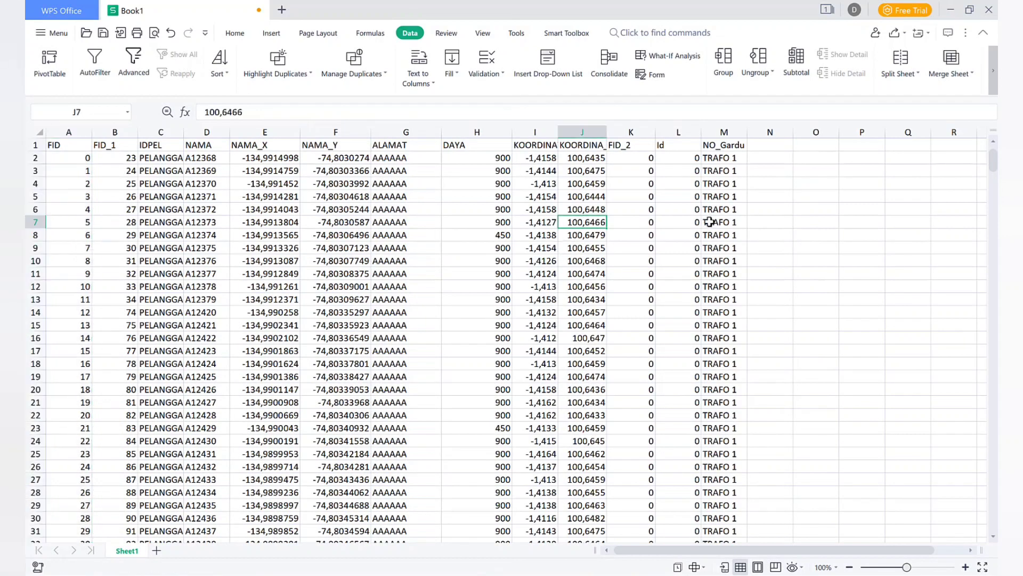
pyautogui.click(718, 145)
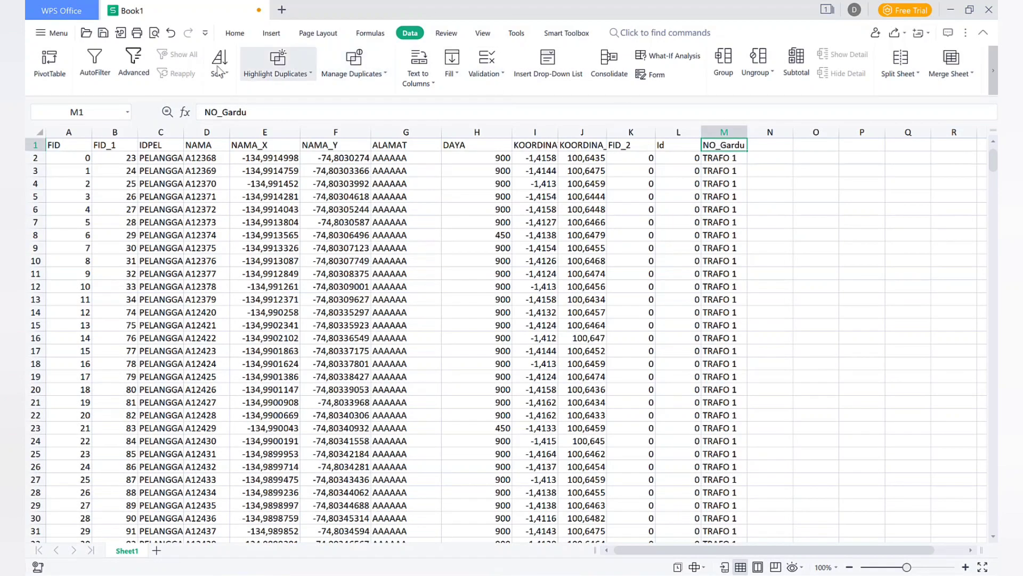
pyautogui.click(96, 58)
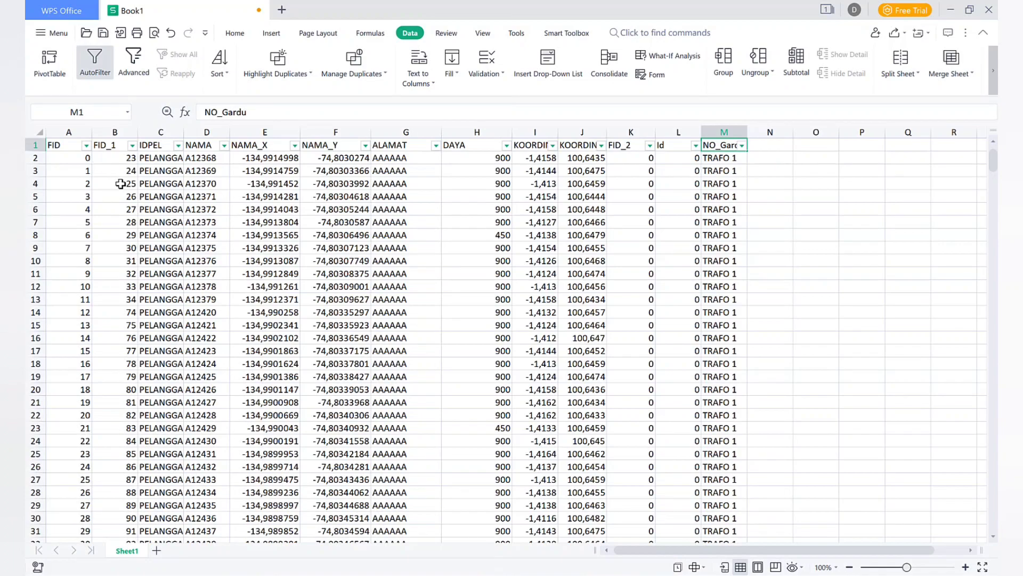
# Fit all column widths to their contents and widen the NAMA column.
pyautogui.click(38, 133)
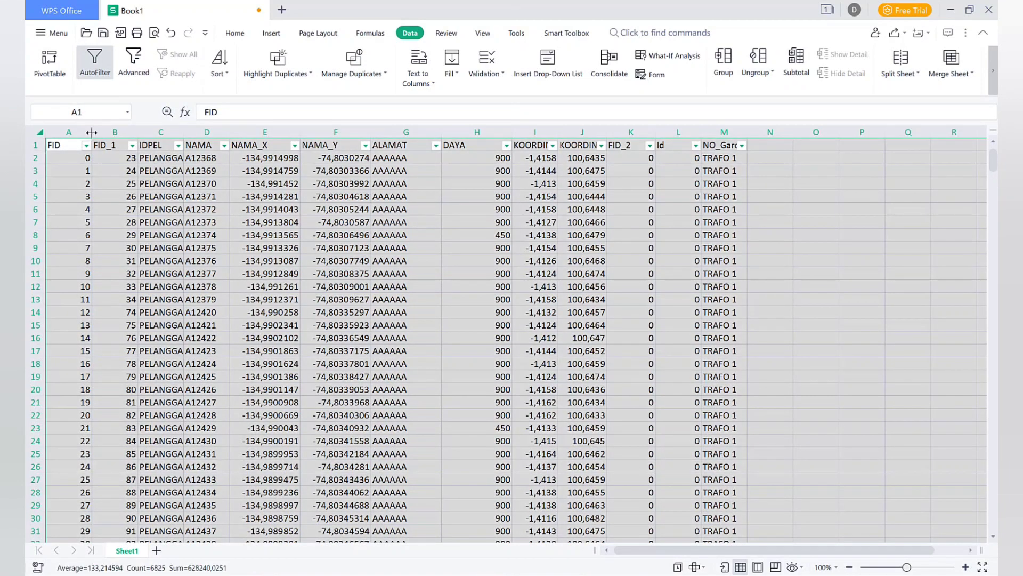
pyautogui.doubleClick(92, 133)
pyautogui.click(212, 261)
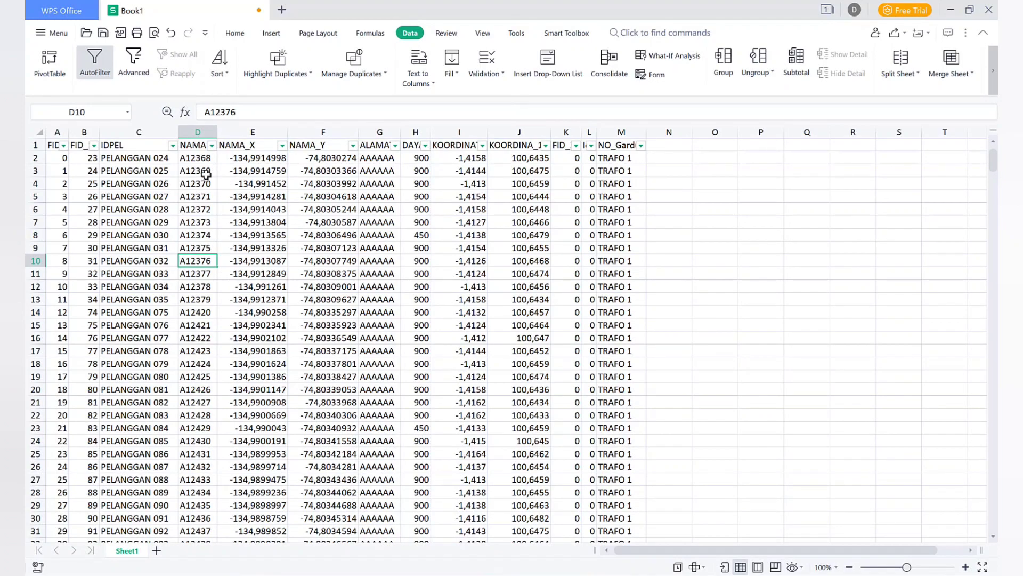
pyautogui.moveTo(217, 132); pyautogui.dragTo(250, 132)
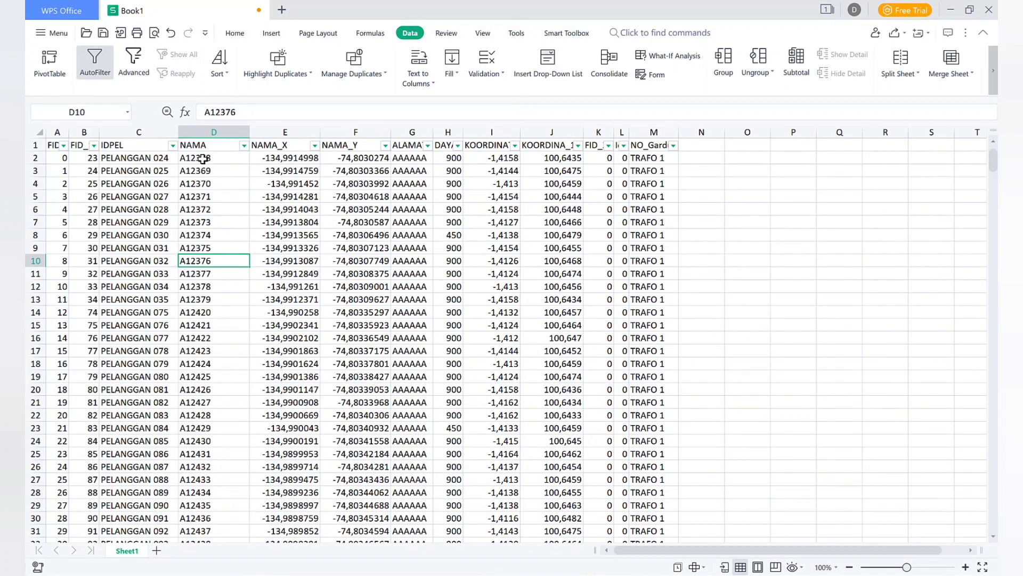
# Examine the values in the NAMA, NAMA_X and KOORDINAT columns of the customer table.
pyautogui.moveTo(201, 171); pyautogui.dragTo(230, 260)
pyautogui.click(287, 208)
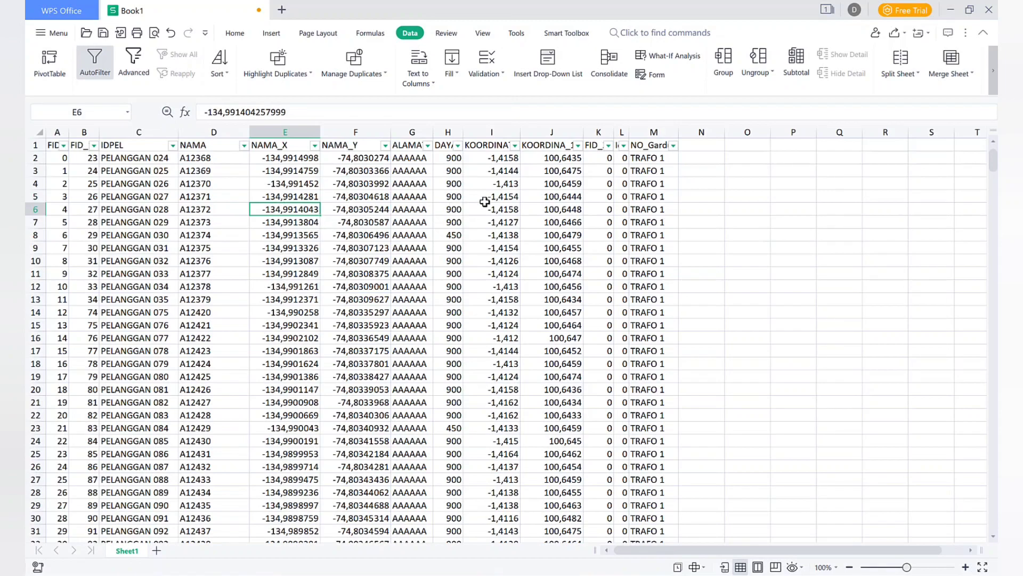
pyautogui.click(506, 168)
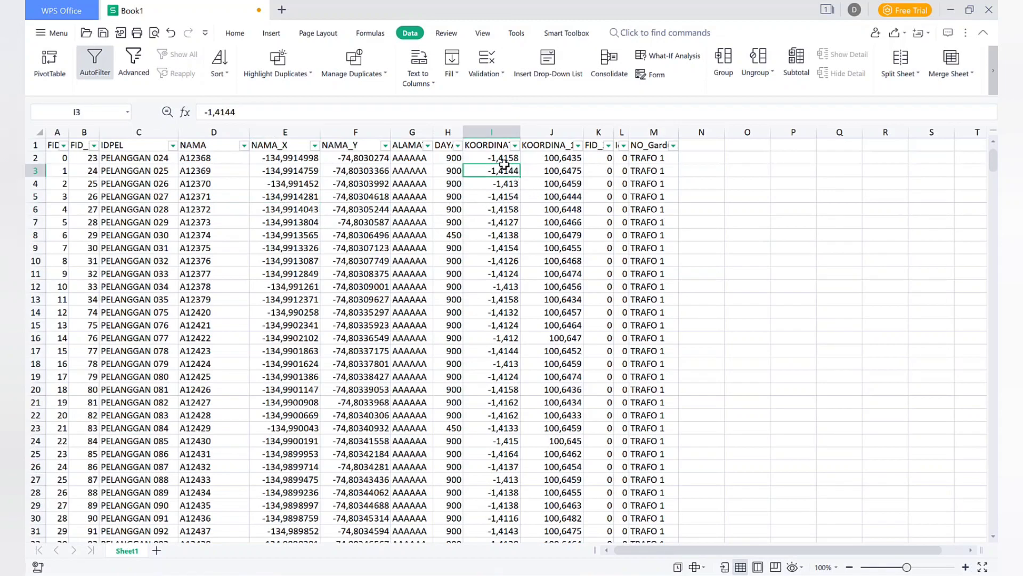
pyautogui.click(526, 182)
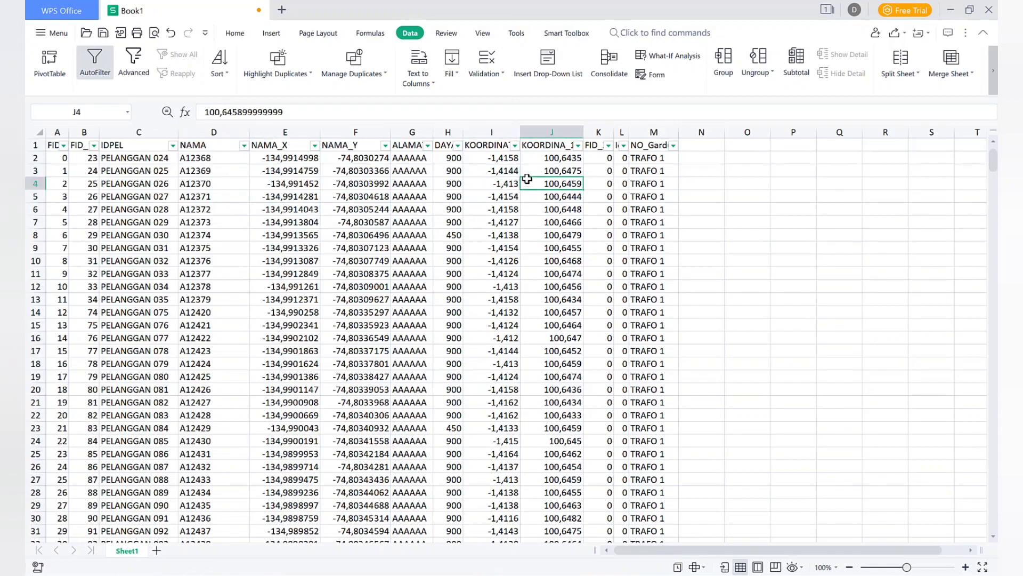
# Check which substation values can be filtered in the NO_Gardu column.
pyautogui.click(673, 145)
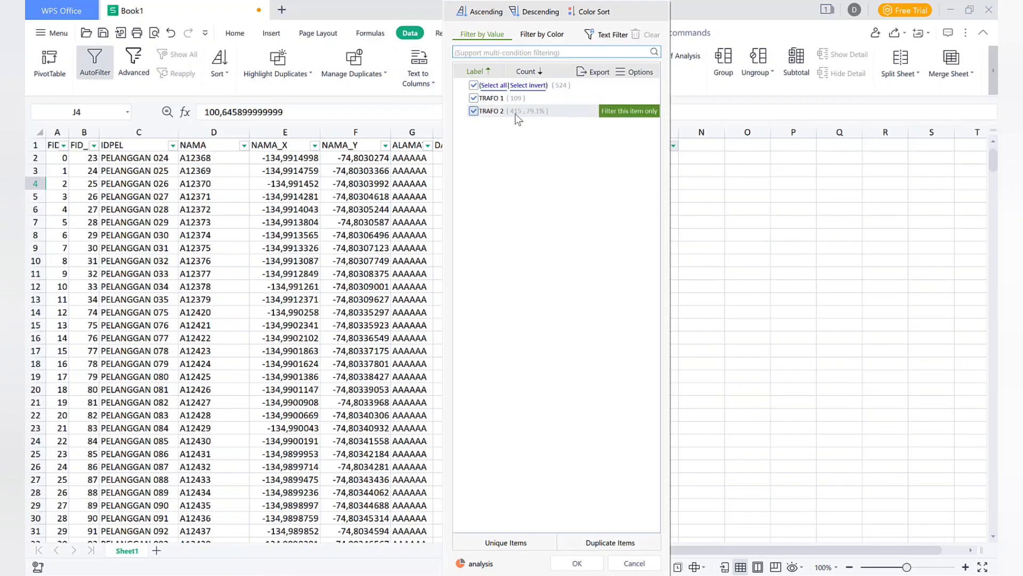
pyautogui.click(702, 183)
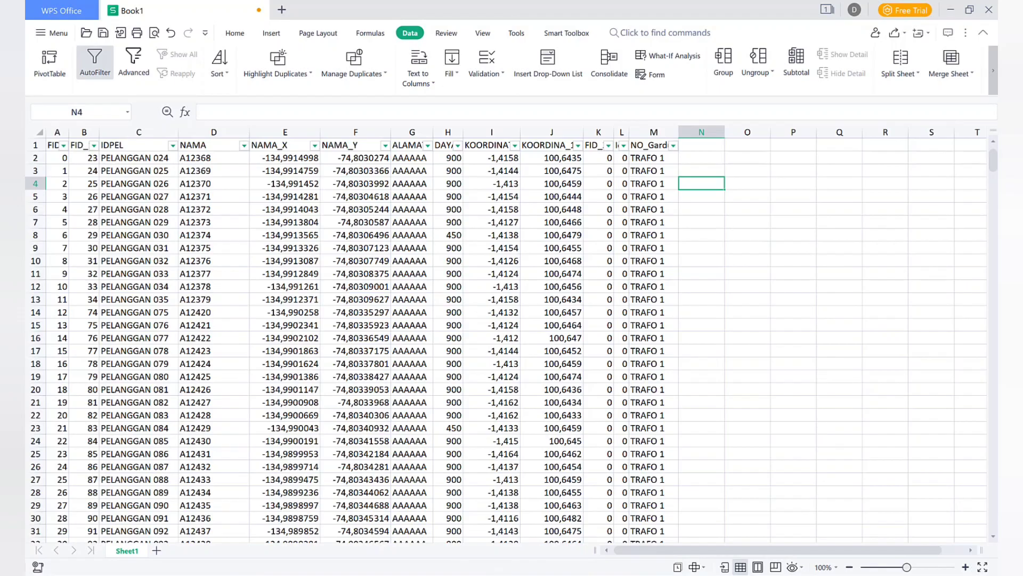
# Switch to ArcMap and close the Hasil_Zonasi attribute table.
pyautogui.click(435, 574)
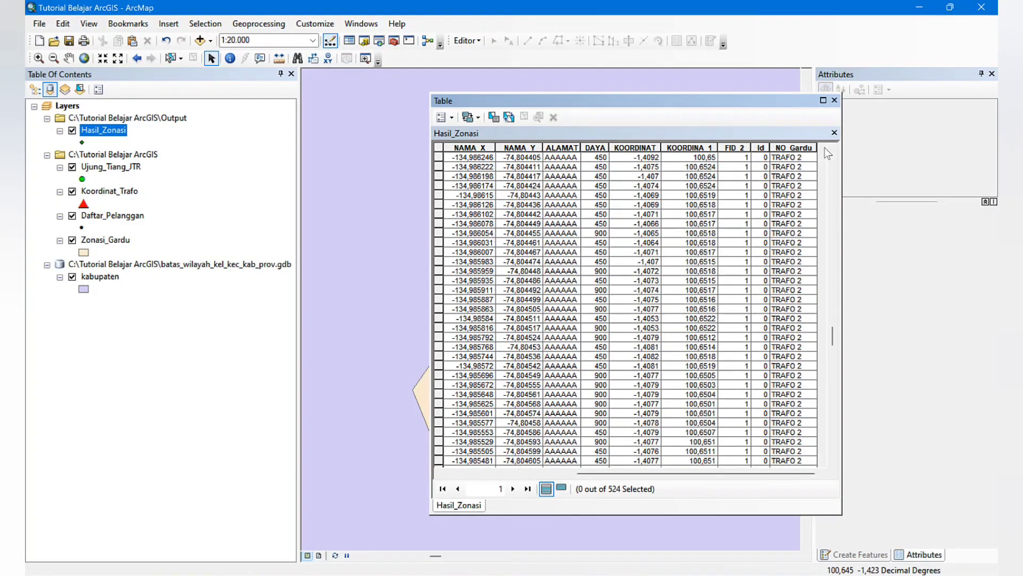
pyautogui.click(834, 100)
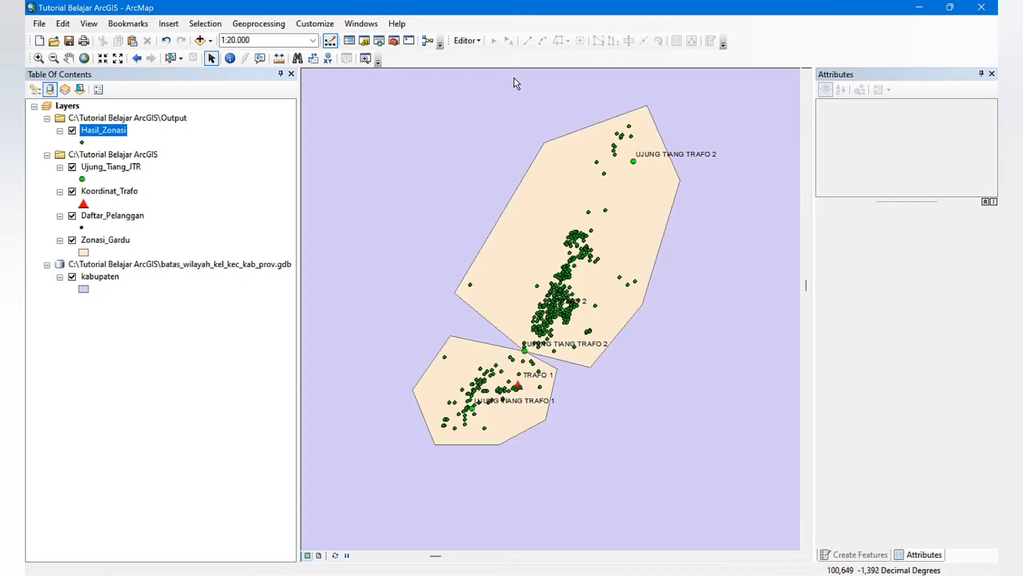
pyautogui.click(471, 41)
pyautogui.click(499, 14)
pyautogui.click(466, 41)
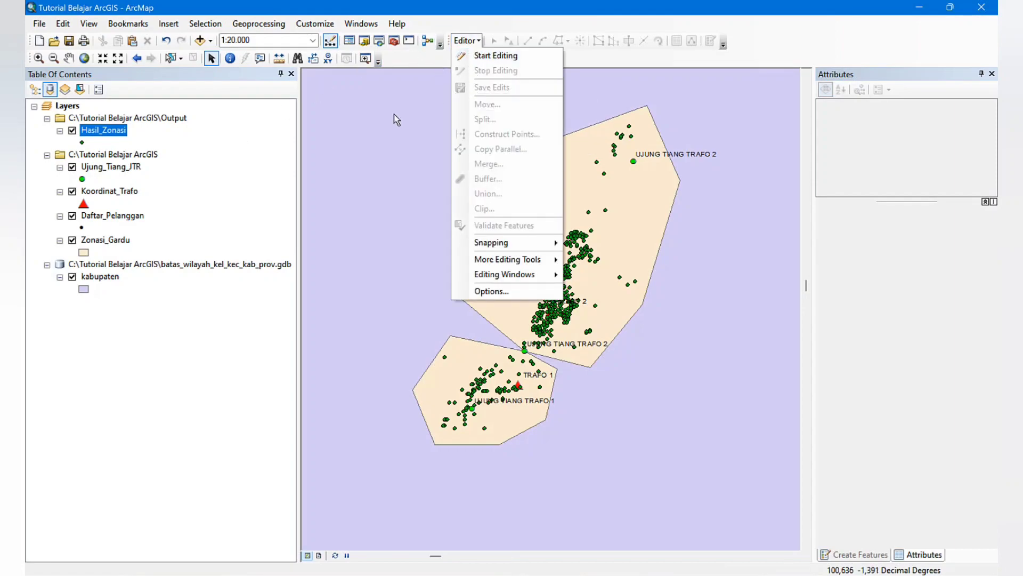
pyautogui.click(383, 135)
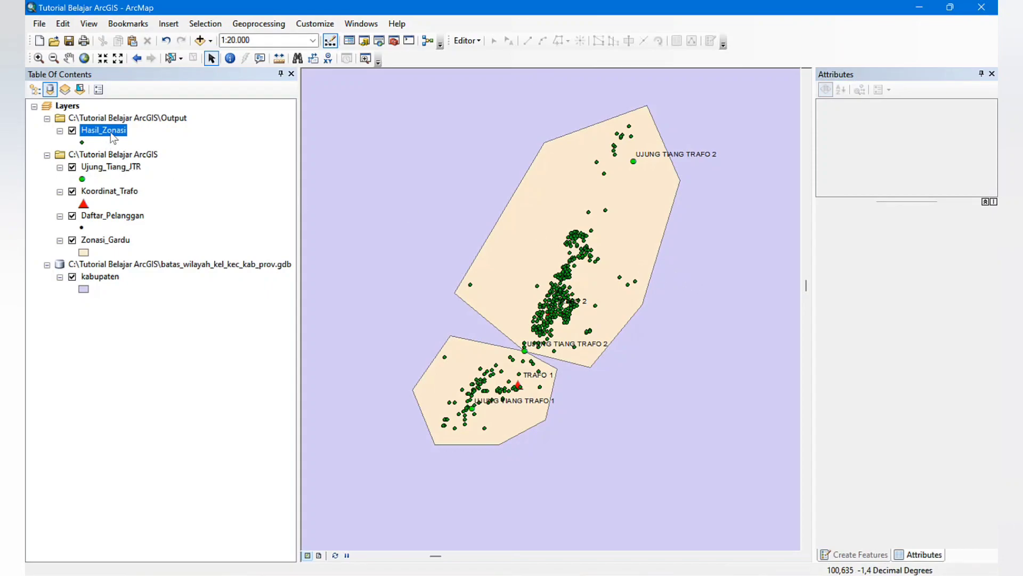
# Remove the Hasil_Zonasi layer from the map.
pyautogui.rightClick(113, 133)
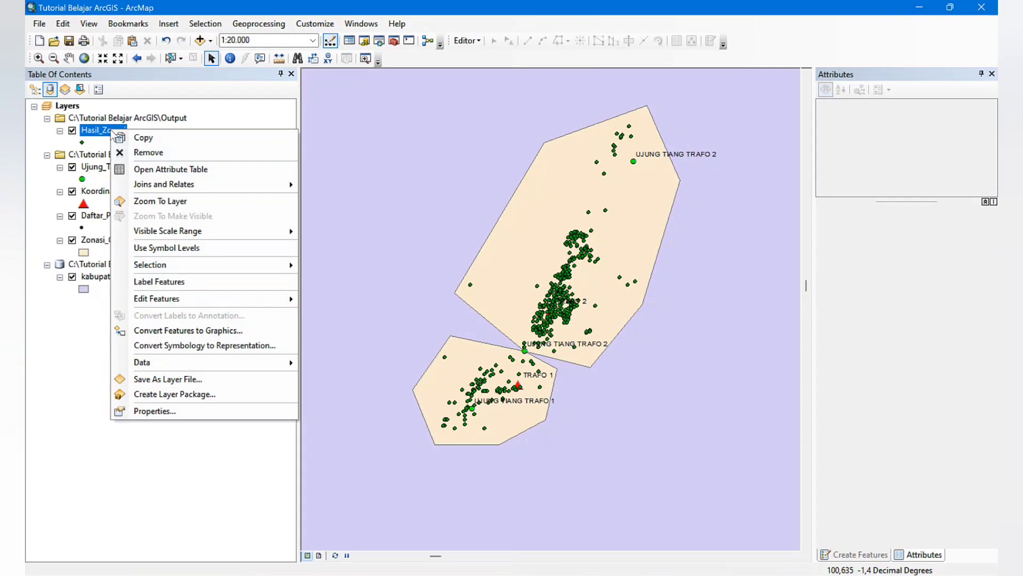
pyautogui.click(143, 155)
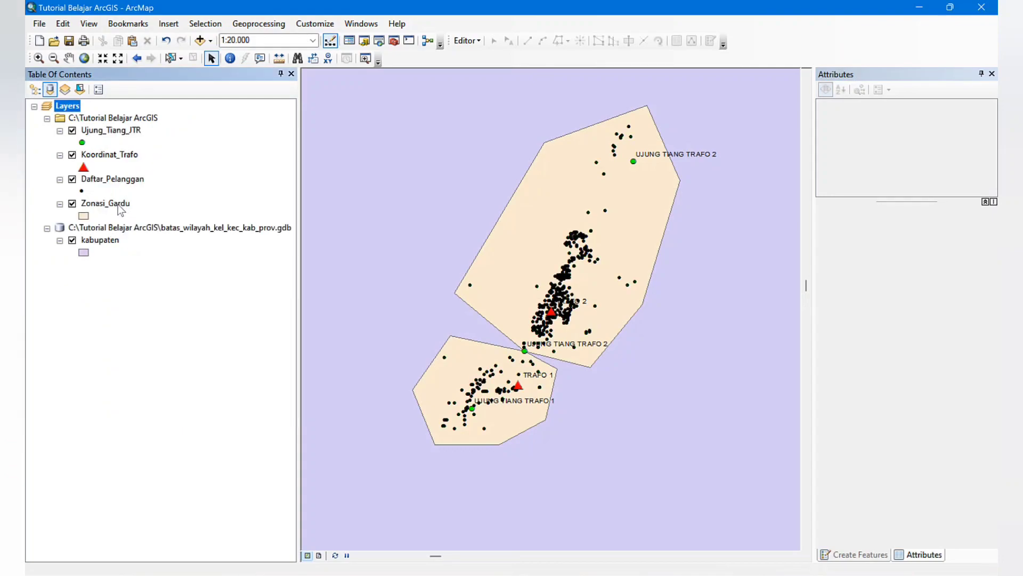
# Review the NO_Gardu entries in the Zonasi_Gardu attribute table, and close the table.
pyautogui.rightClick(118, 205)
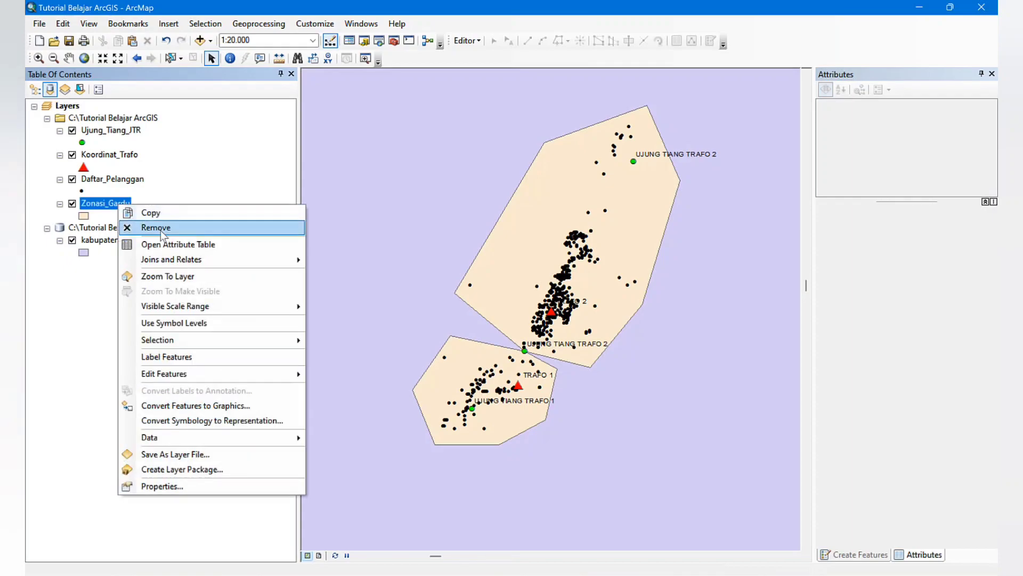
pyautogui.click(165, 244)
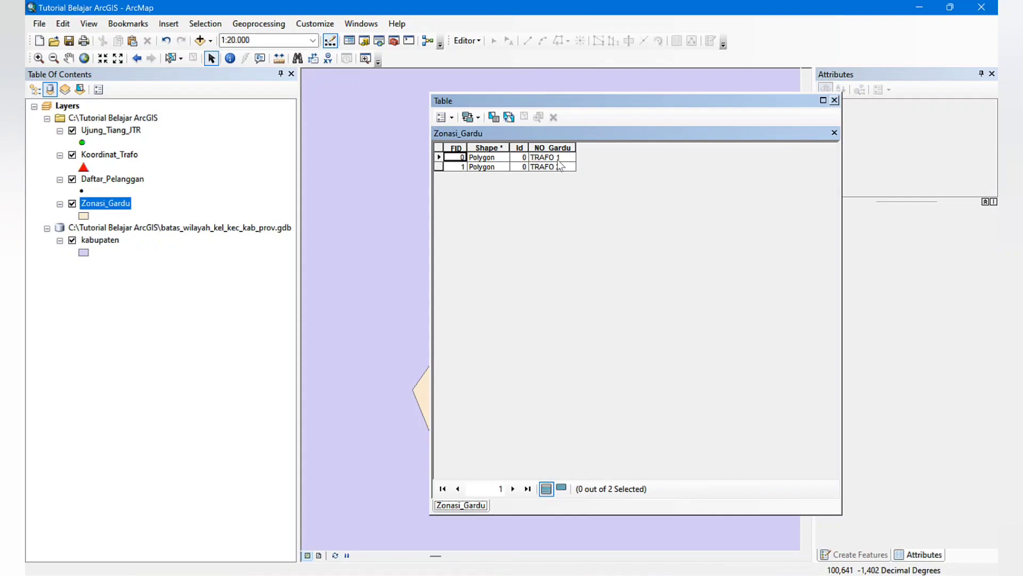
pyautogui.click(835, 134)
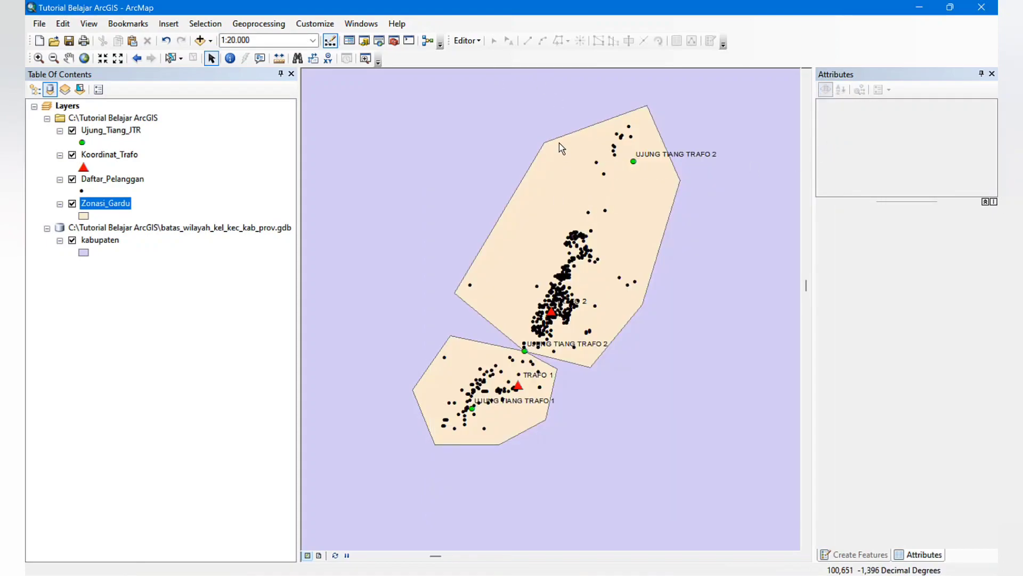
# Start editing Zonasi_Gardu and extend the TRAFO 2 zone's boundary outward with a new corner beyond its northwest side.
pyautogui.click(468, 41)
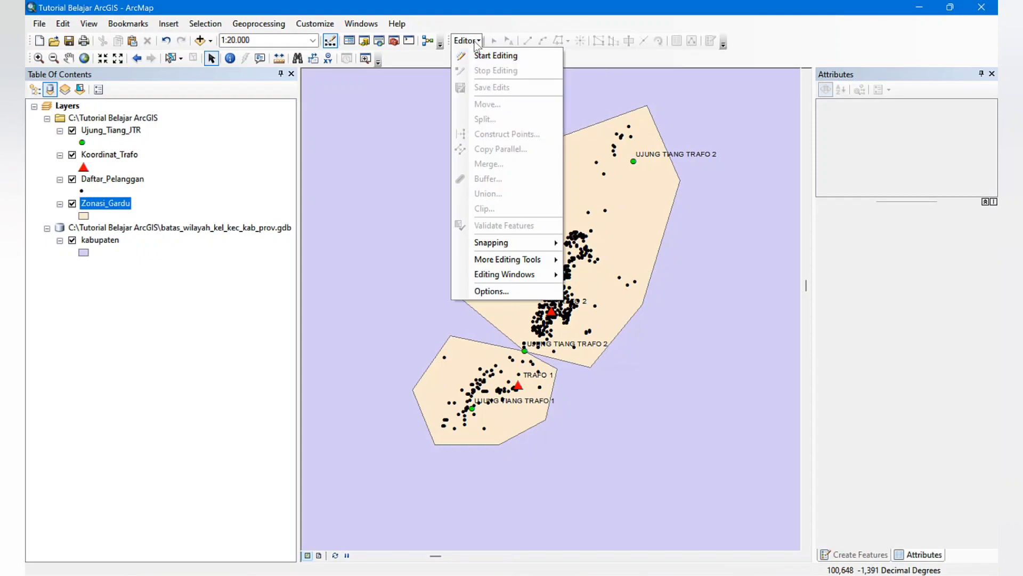
pyautogui.click(489, 56)
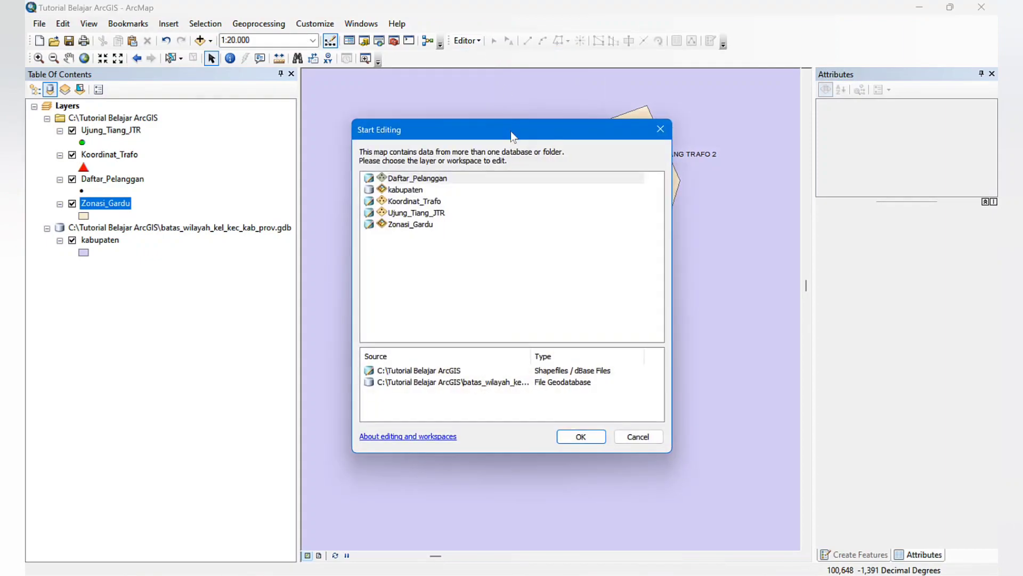
pyautogui.doubleClick(411, 224)
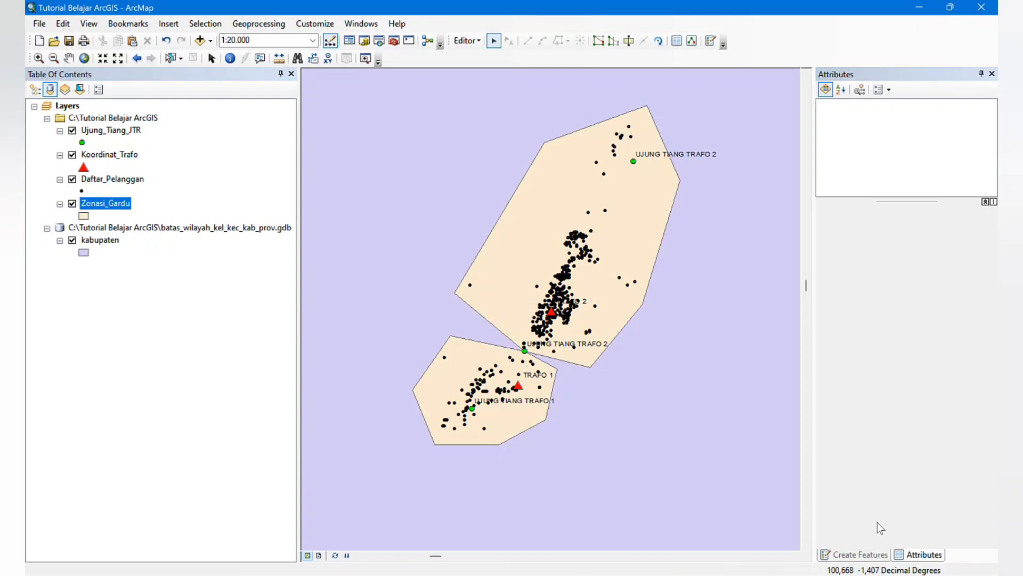
pyautogui.click(867, 554)
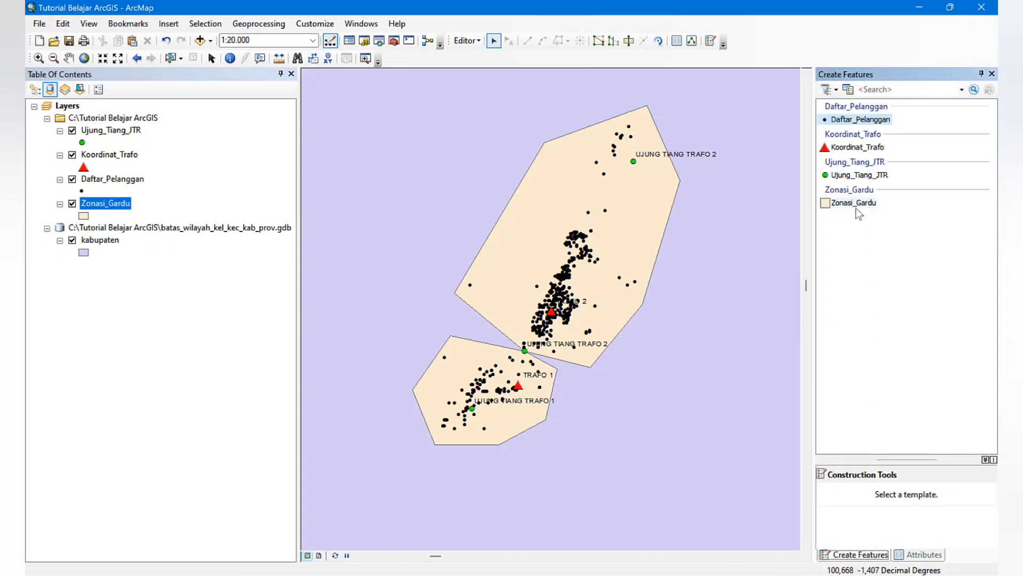
pyautogui.click(560, 175)
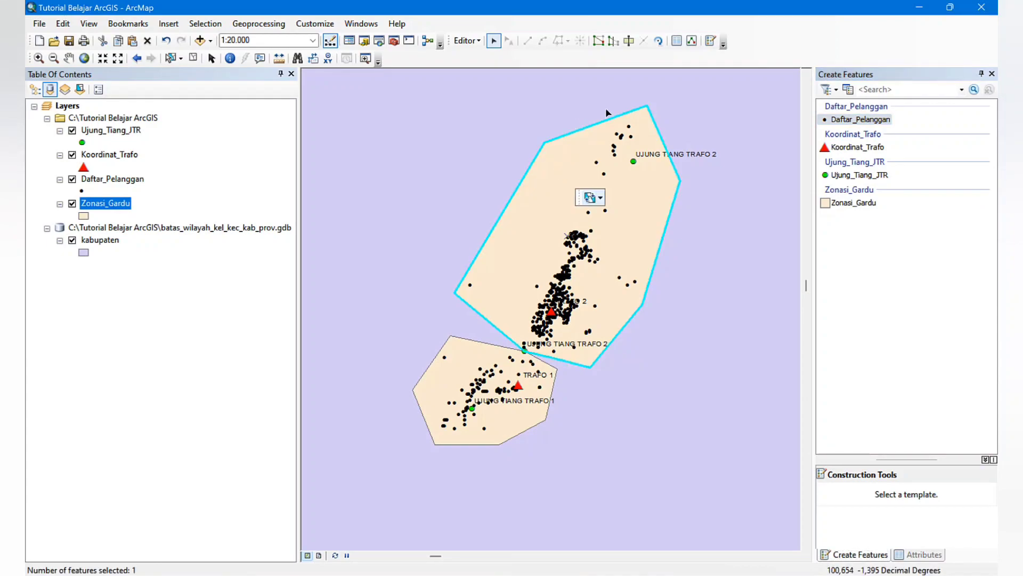
pyautogui.click(600, 41)
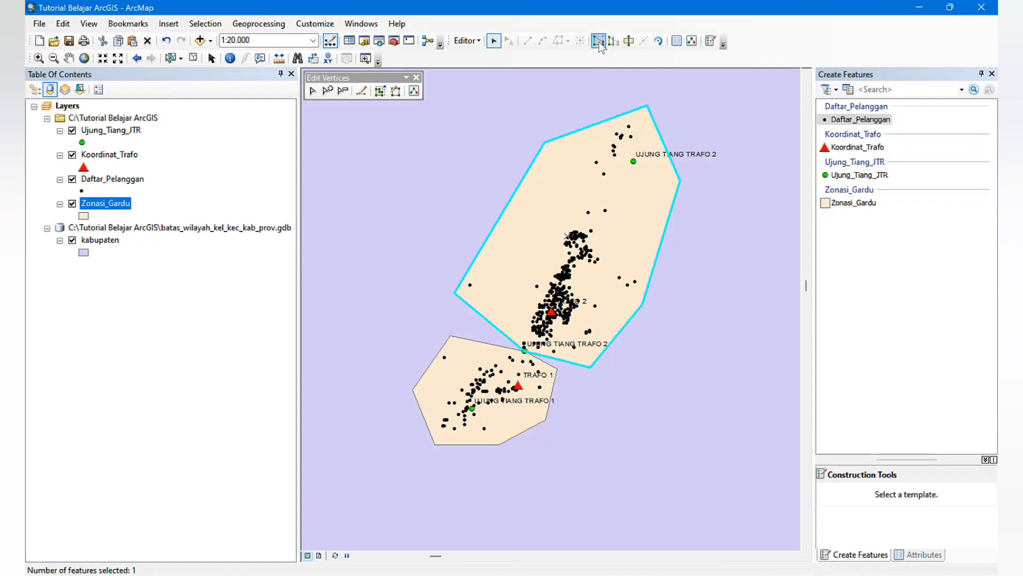
pyautogui.click(366, 91)
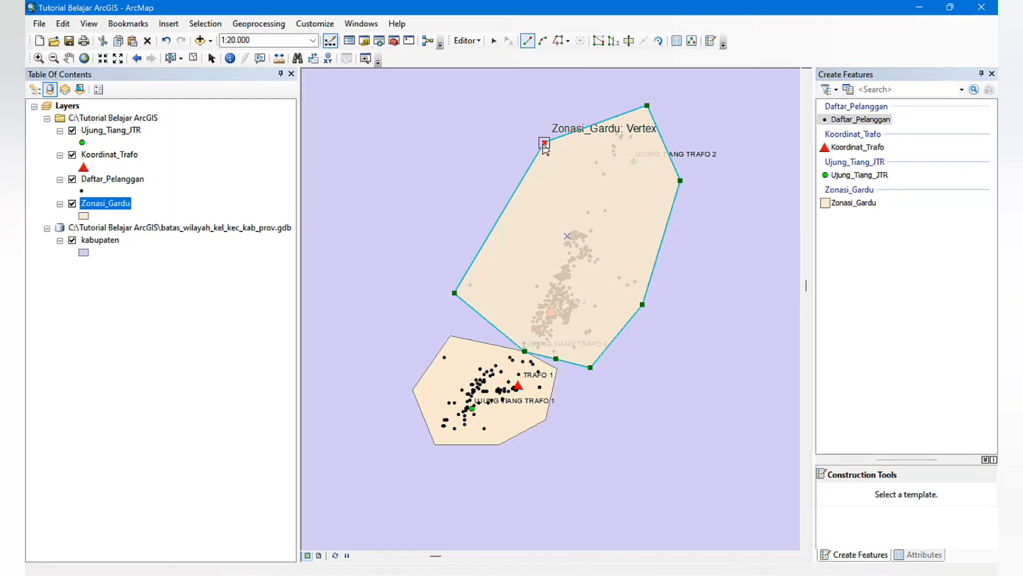
pyautogui.click(444, 129)
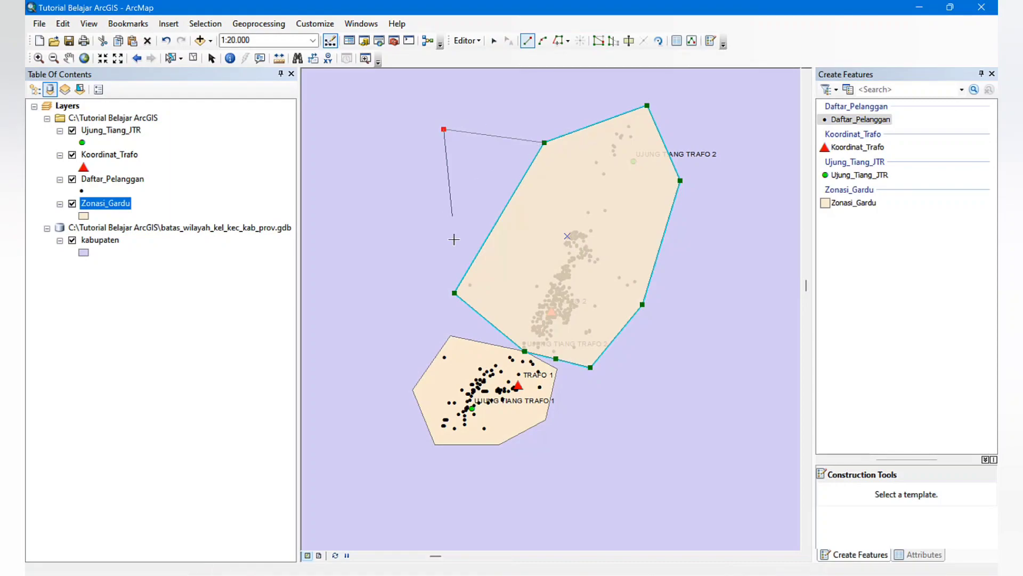
pyautogui.doubleClick(455, 292)
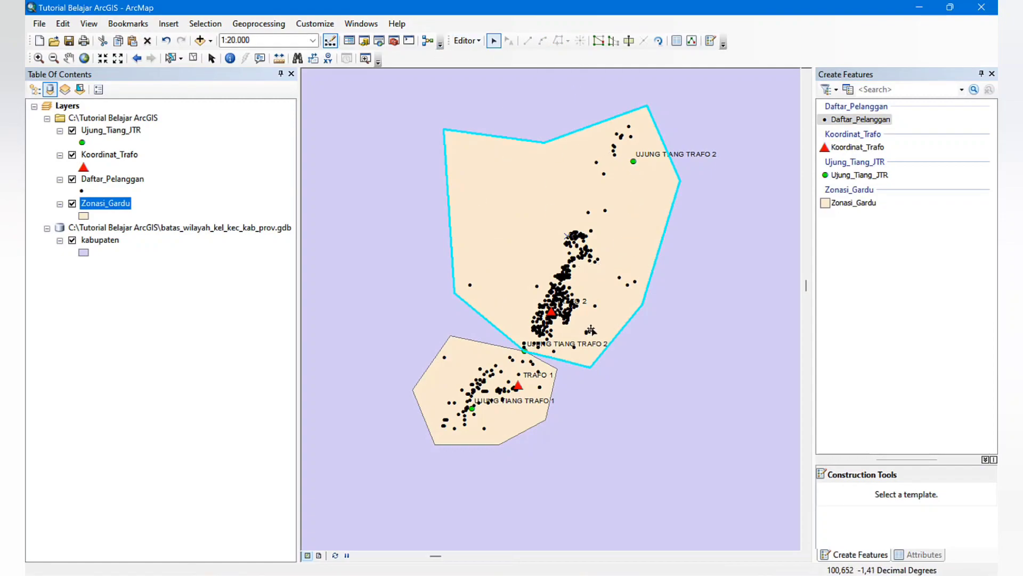
# Stop editing and save the extended TRAFO 2 zone.
pyautogui.click(466, 41)
pyautogui.click(486, 71)
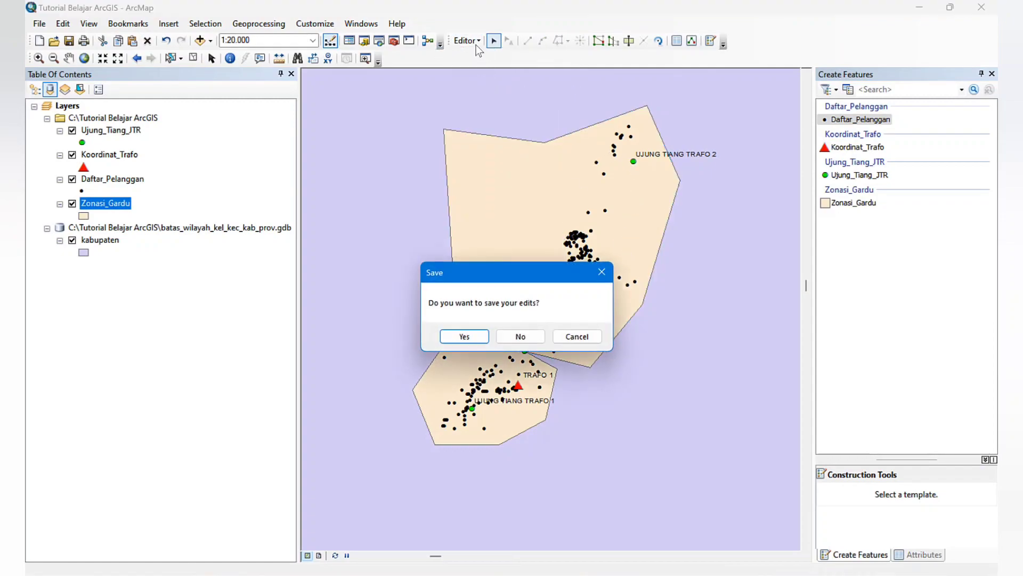
pyautogui.click(483, 336)
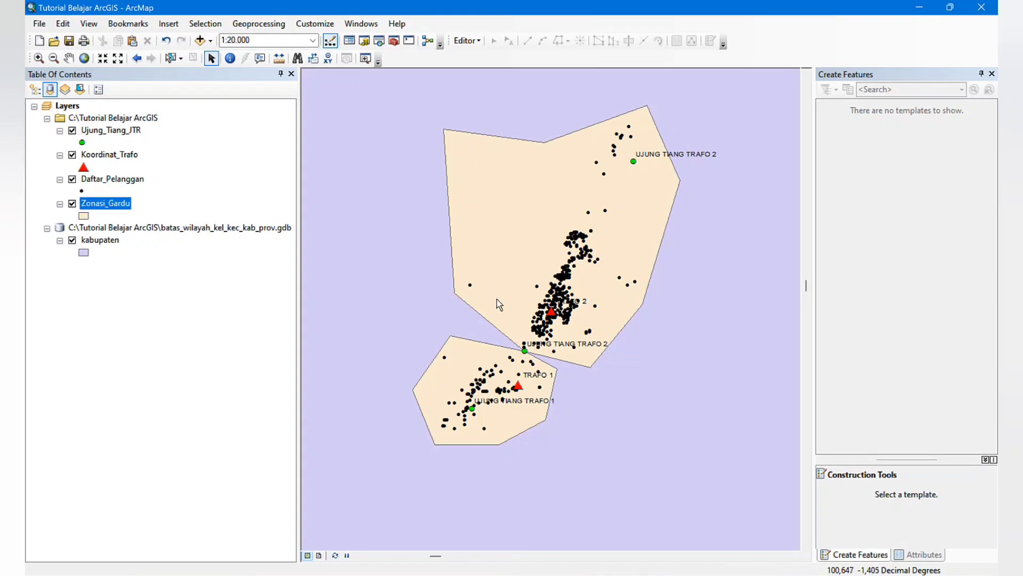
# Reopen Zonasi_Gardu for editing and reshape the TRAFO 2 zone with a straight cut from its west corner to its upper edge.
pyautogui.click(472, 47)
pyautogui.click(483, 54)
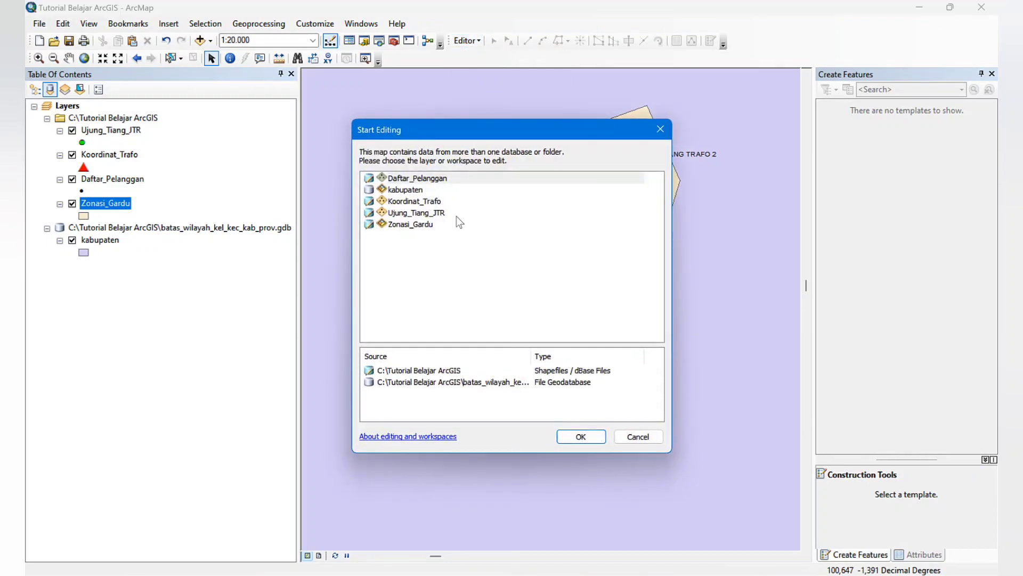
pyautogui.doubleClick(419, 227)
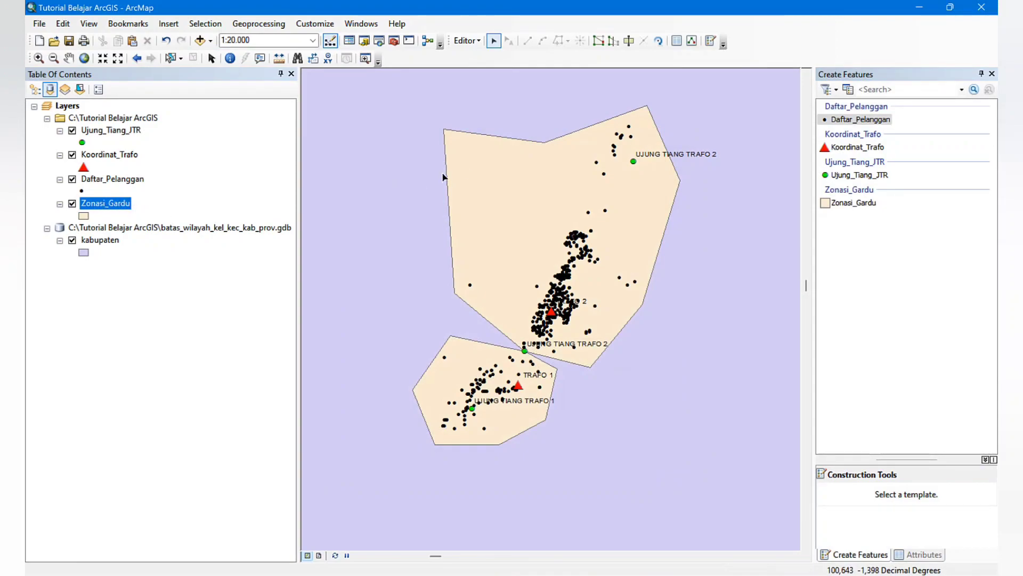
pyautogui.click(496, 171)
pyautogui.rightClick(495, 168)
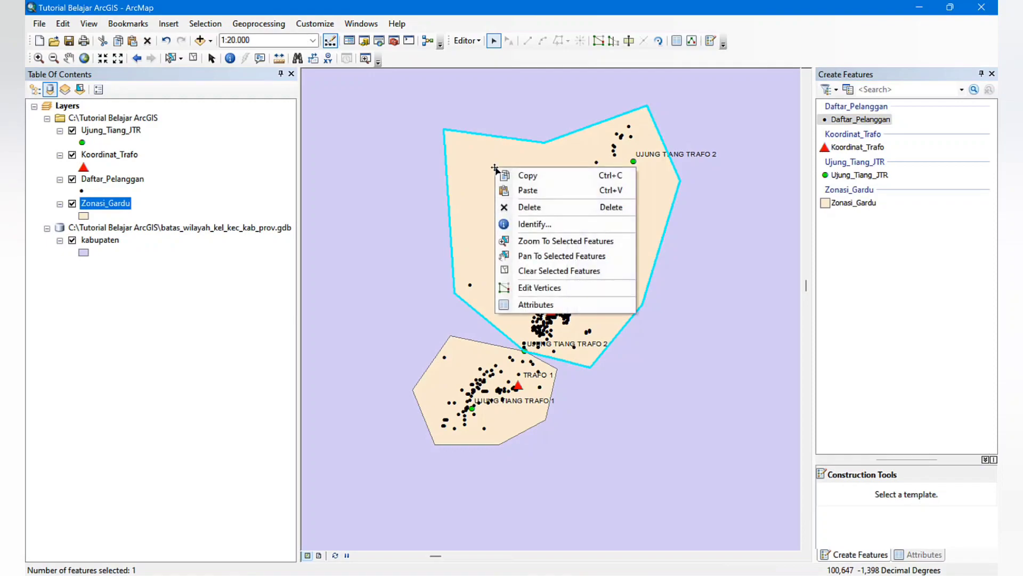
pyautogui.click(472, 166)
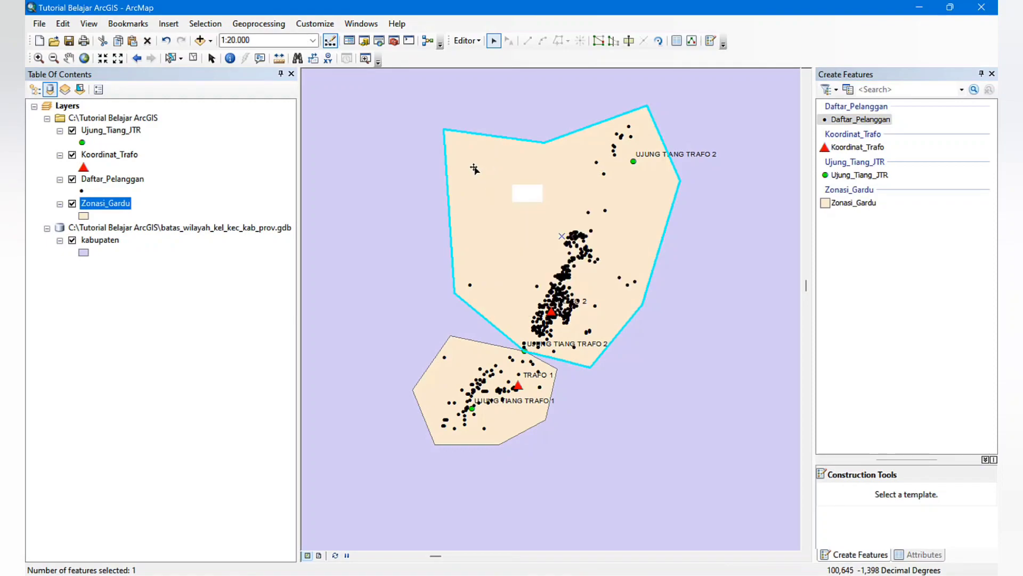
pyautogui.click(614, 41)
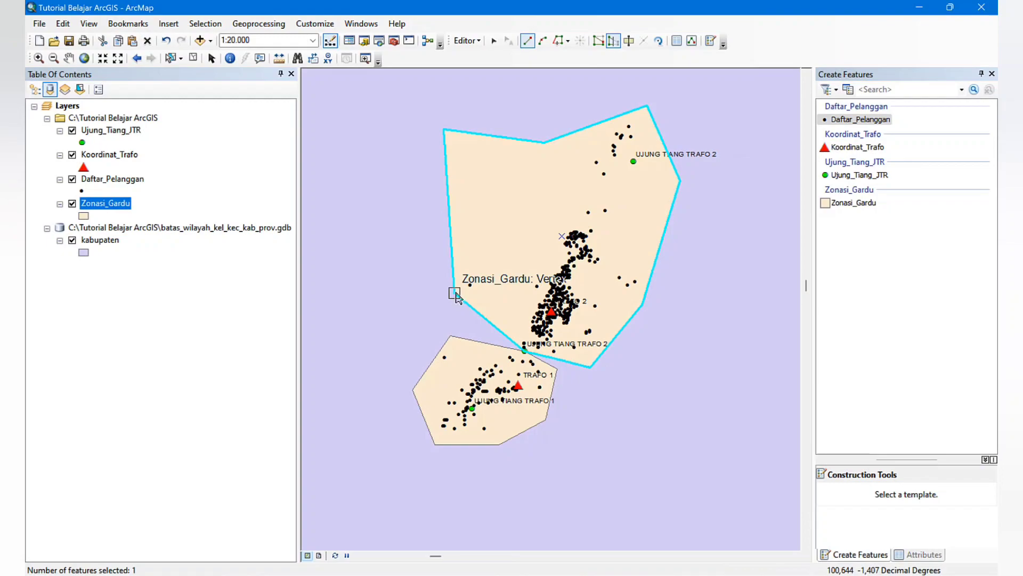
pyautogui.click(454, 292)
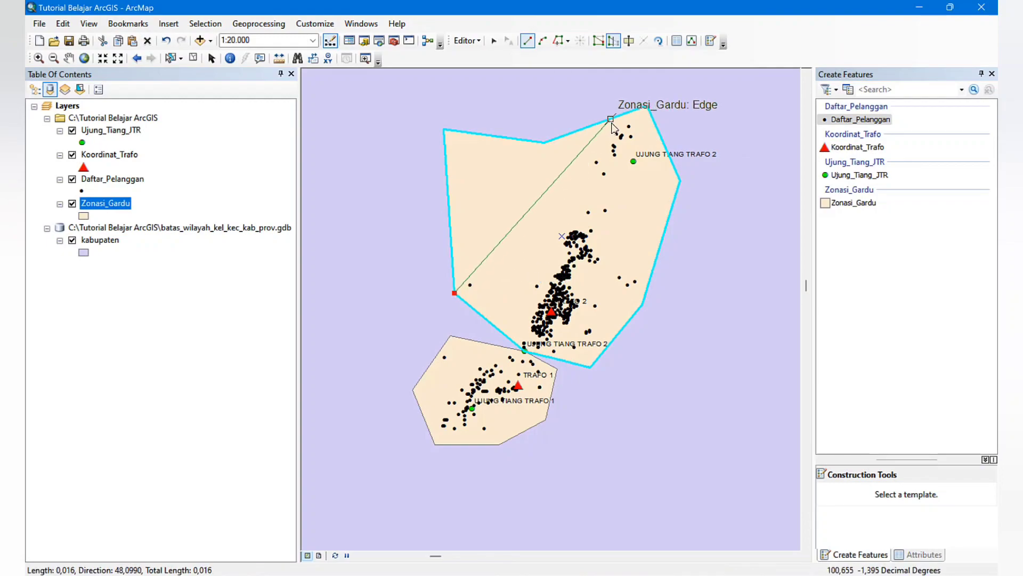
pyautogui.doubleClick(611, 122)
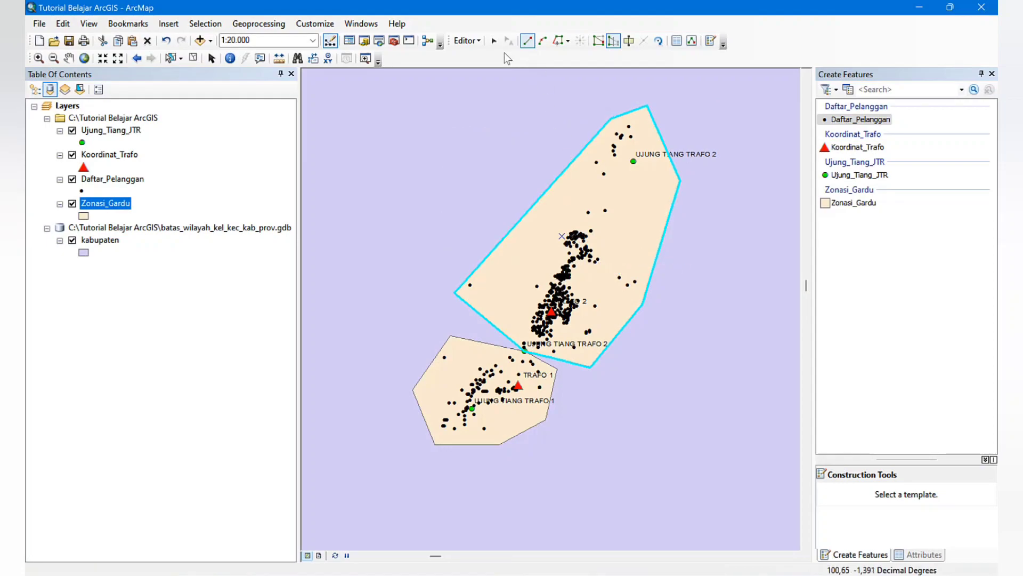
# Stop editing and save the reshaped TRAFO 2 zone.
pyautogui.click(467, 40)
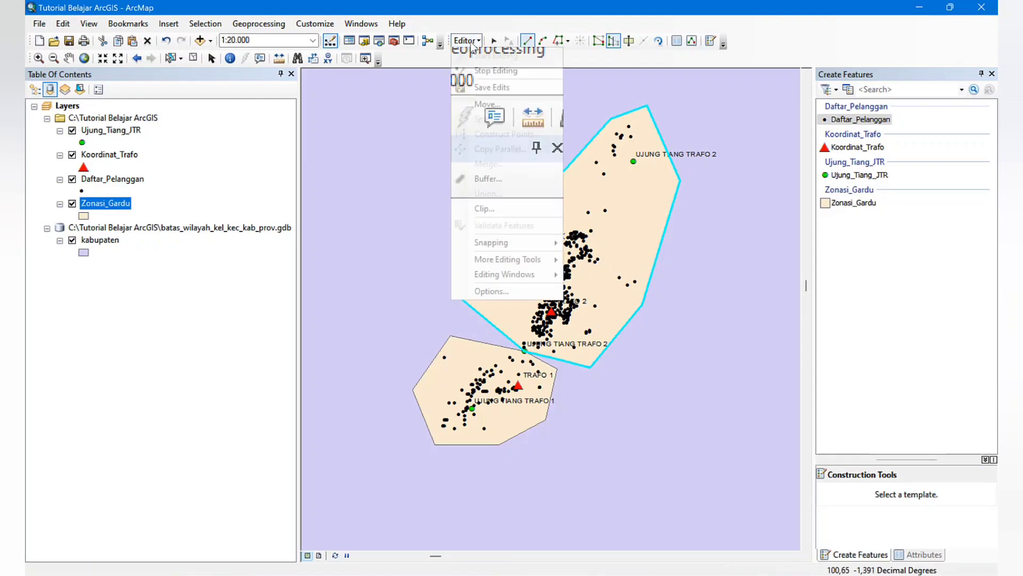
pyautogui.click(487, 68)
pyautogui.click(467, 336)
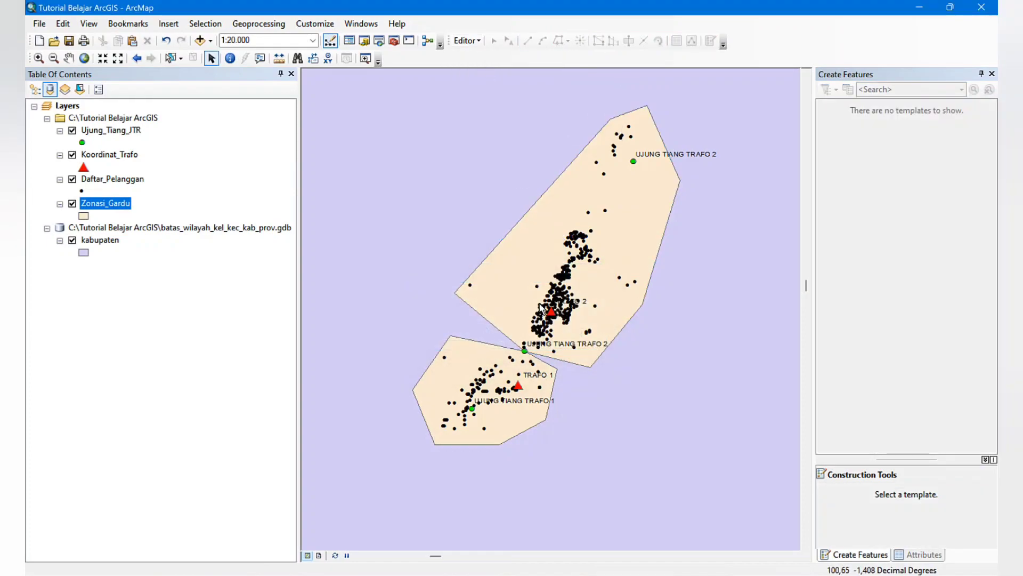
# Examine the customer records in the Daftar_Pelanggan attribute table, and close the table.
pyautogui.click(119, 179)
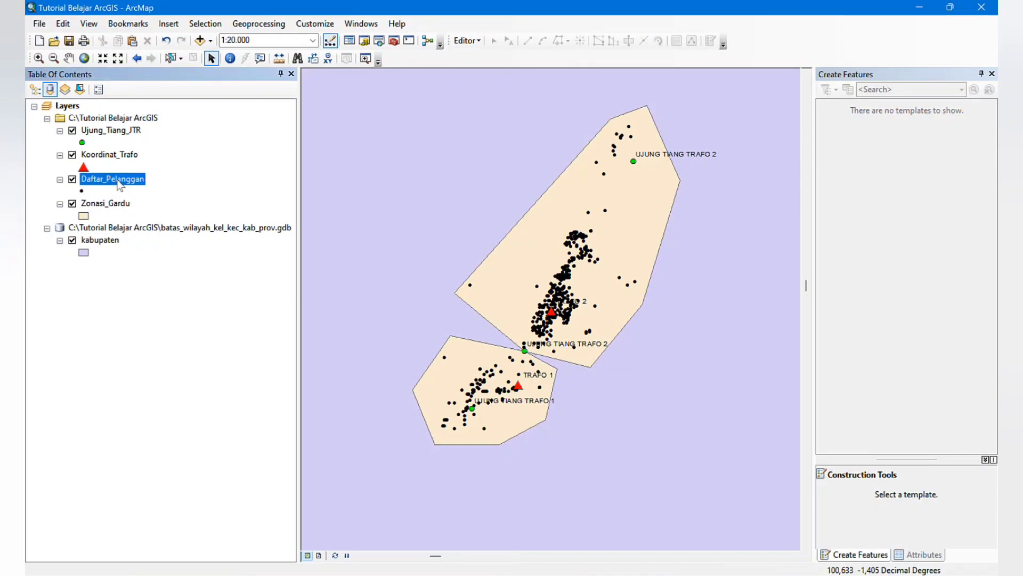
pyautogui.rightClick(120, 182)
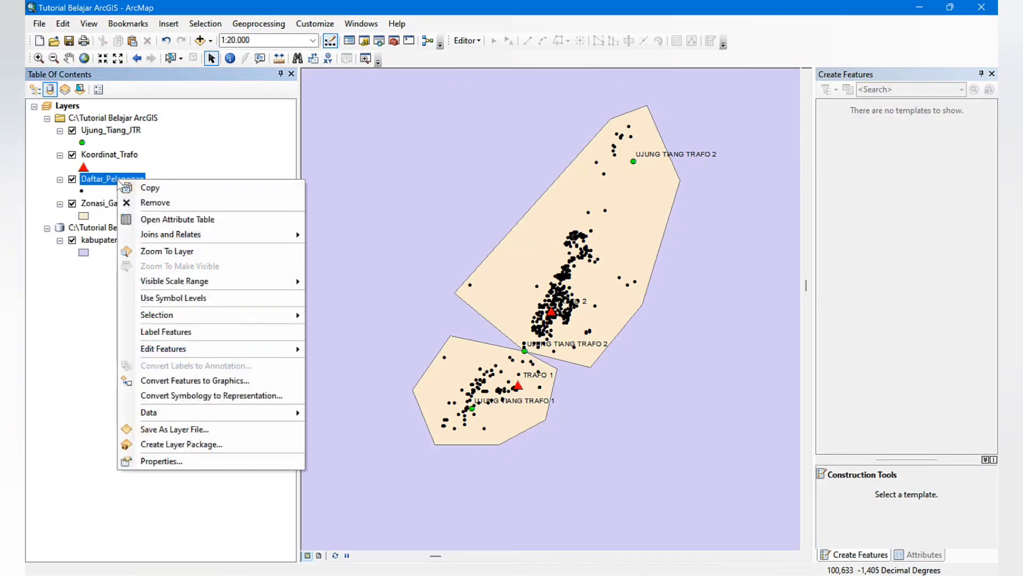
pyautogui.click(171, 220)
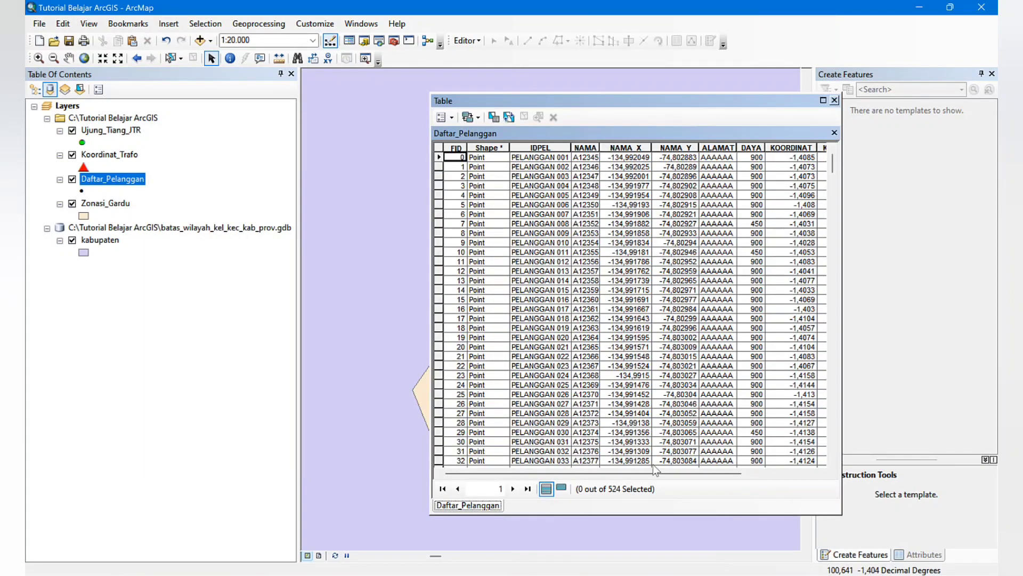
pyautogui.moveTo(646, 472)
pyautogui.mouseDown()
pyautogui.moveTo(739, 475)
pyautogui.moveTo(659, 474)
pyautogui.mouseUp()
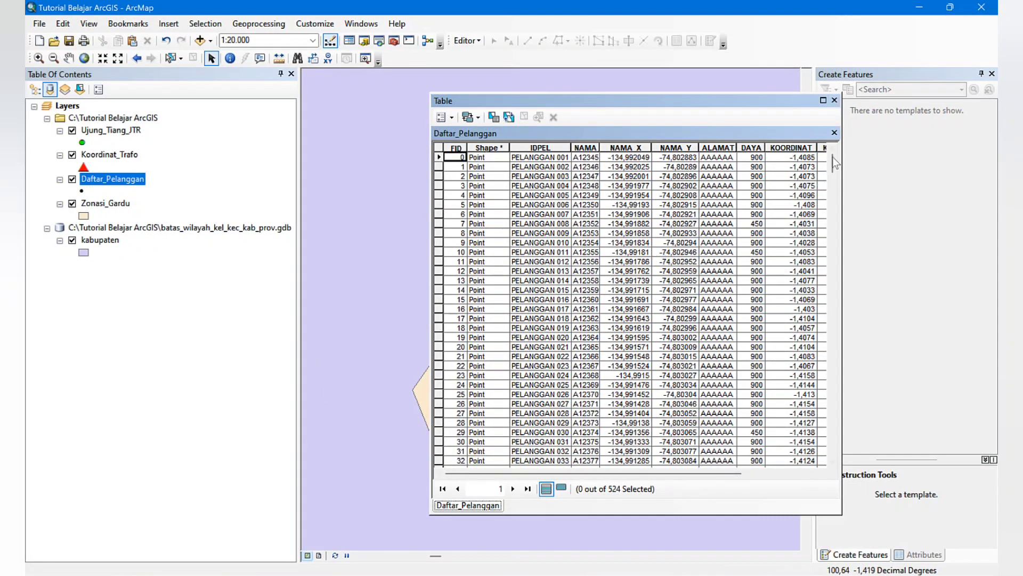
pyautogui.moveTo(833, 158); pyautogui.dragTo(859, 125)
pyautogui.click(835, 101)
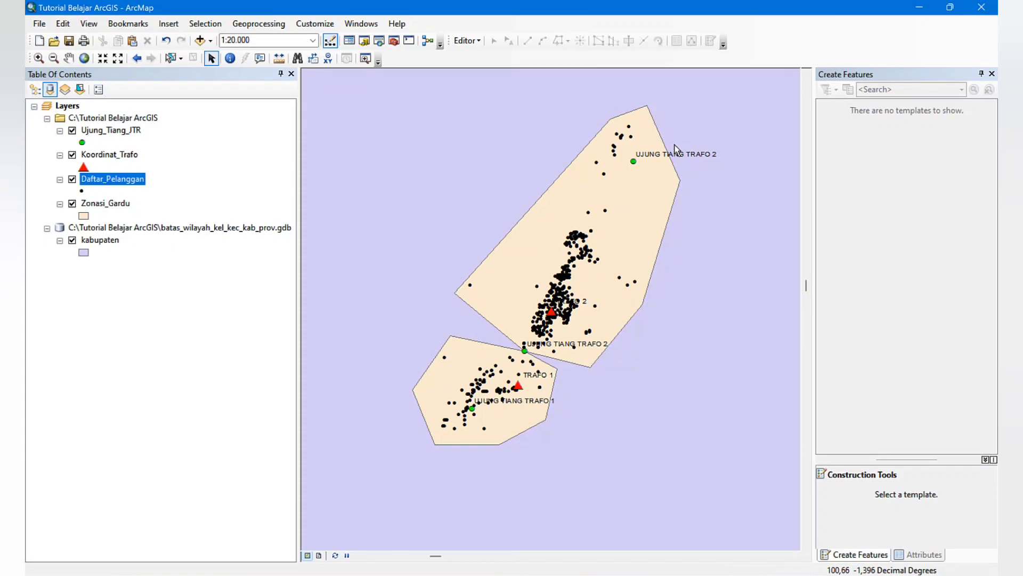
pyautogui.click(475, 575)
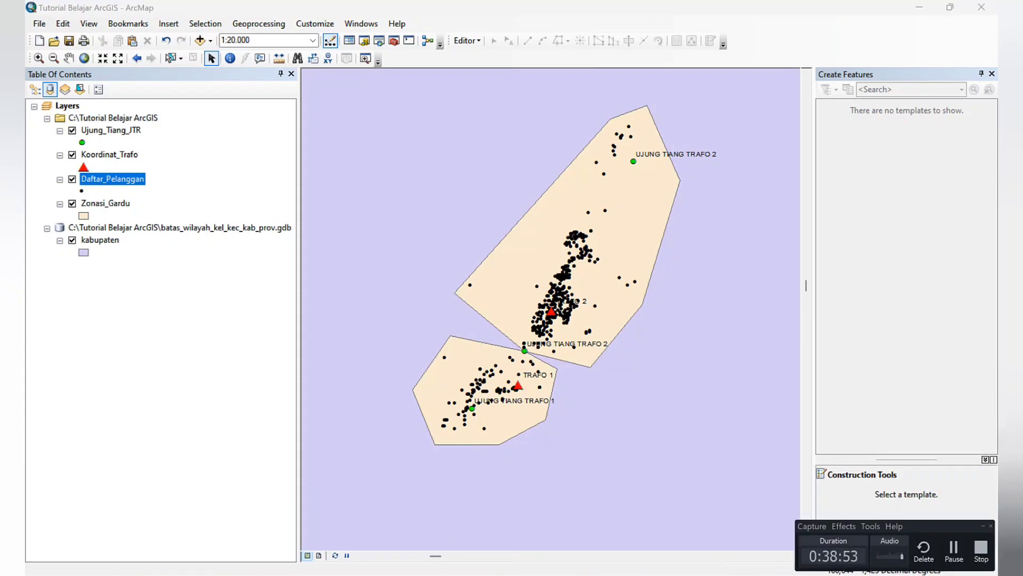